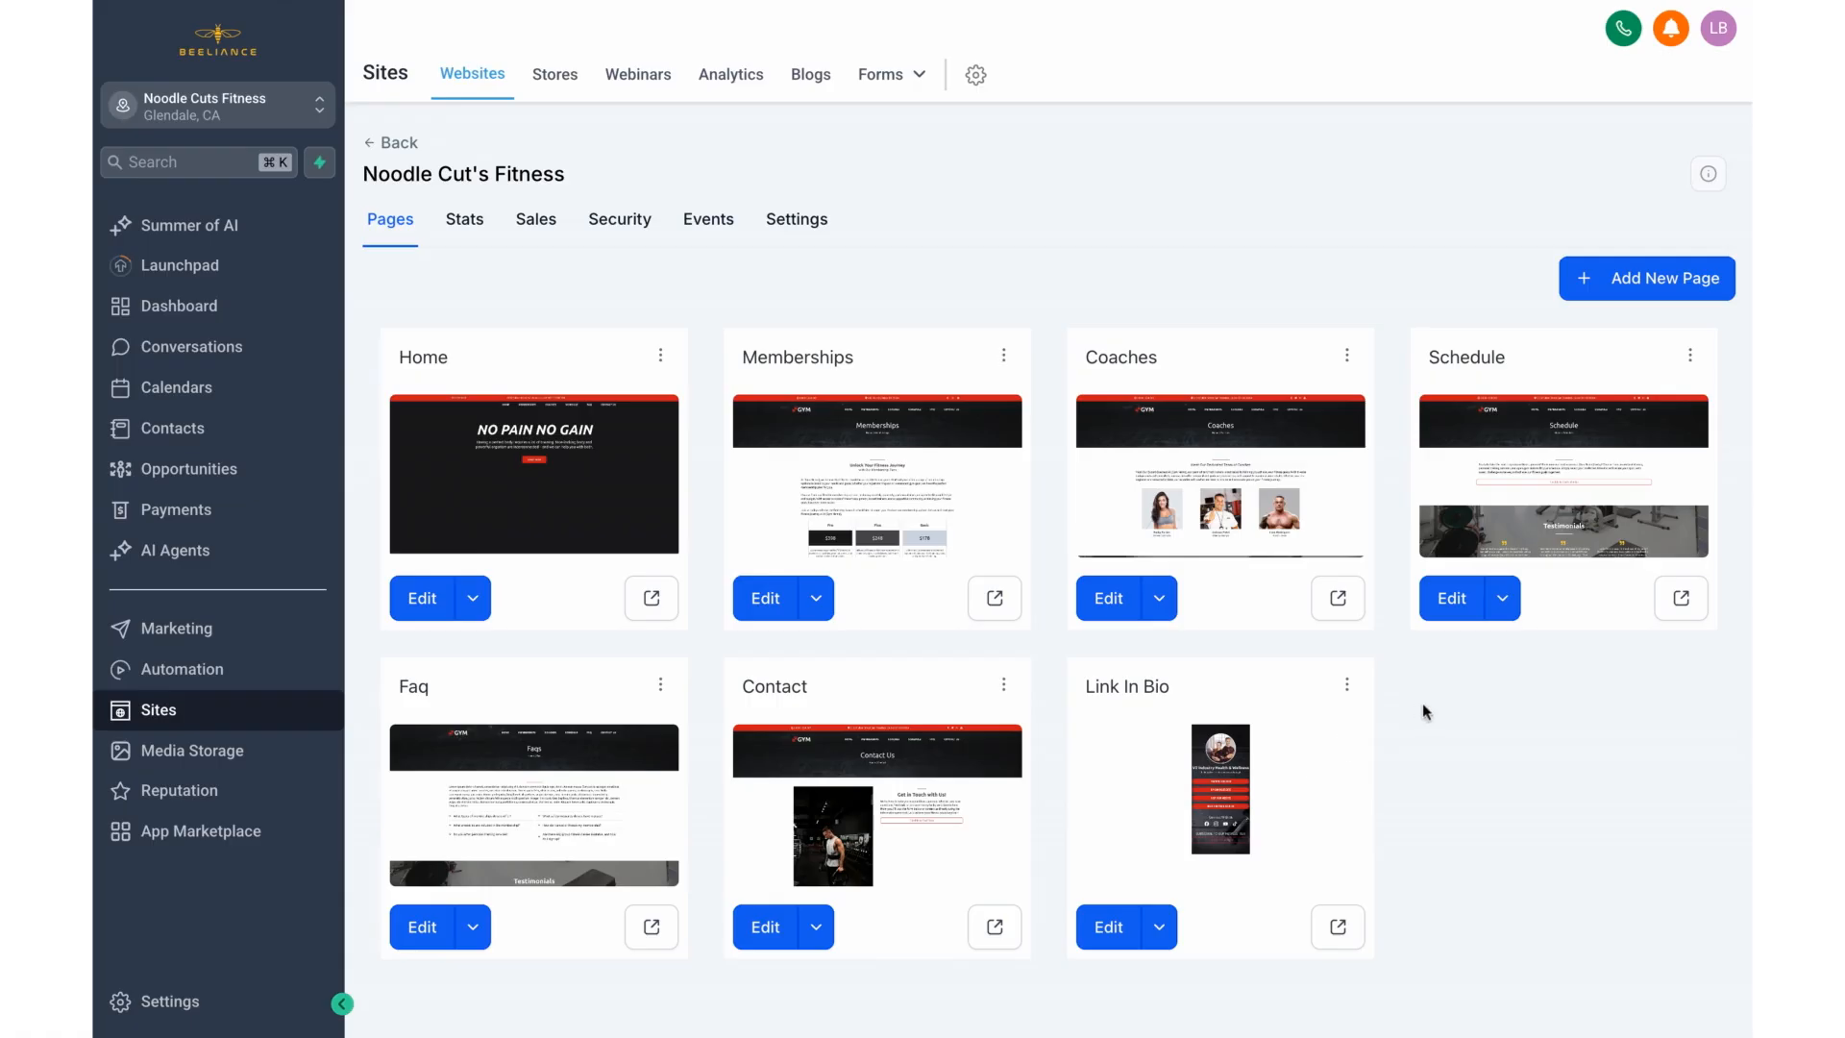
# Clone the Faq page within the same website.
pyautogui.click(663, 686)
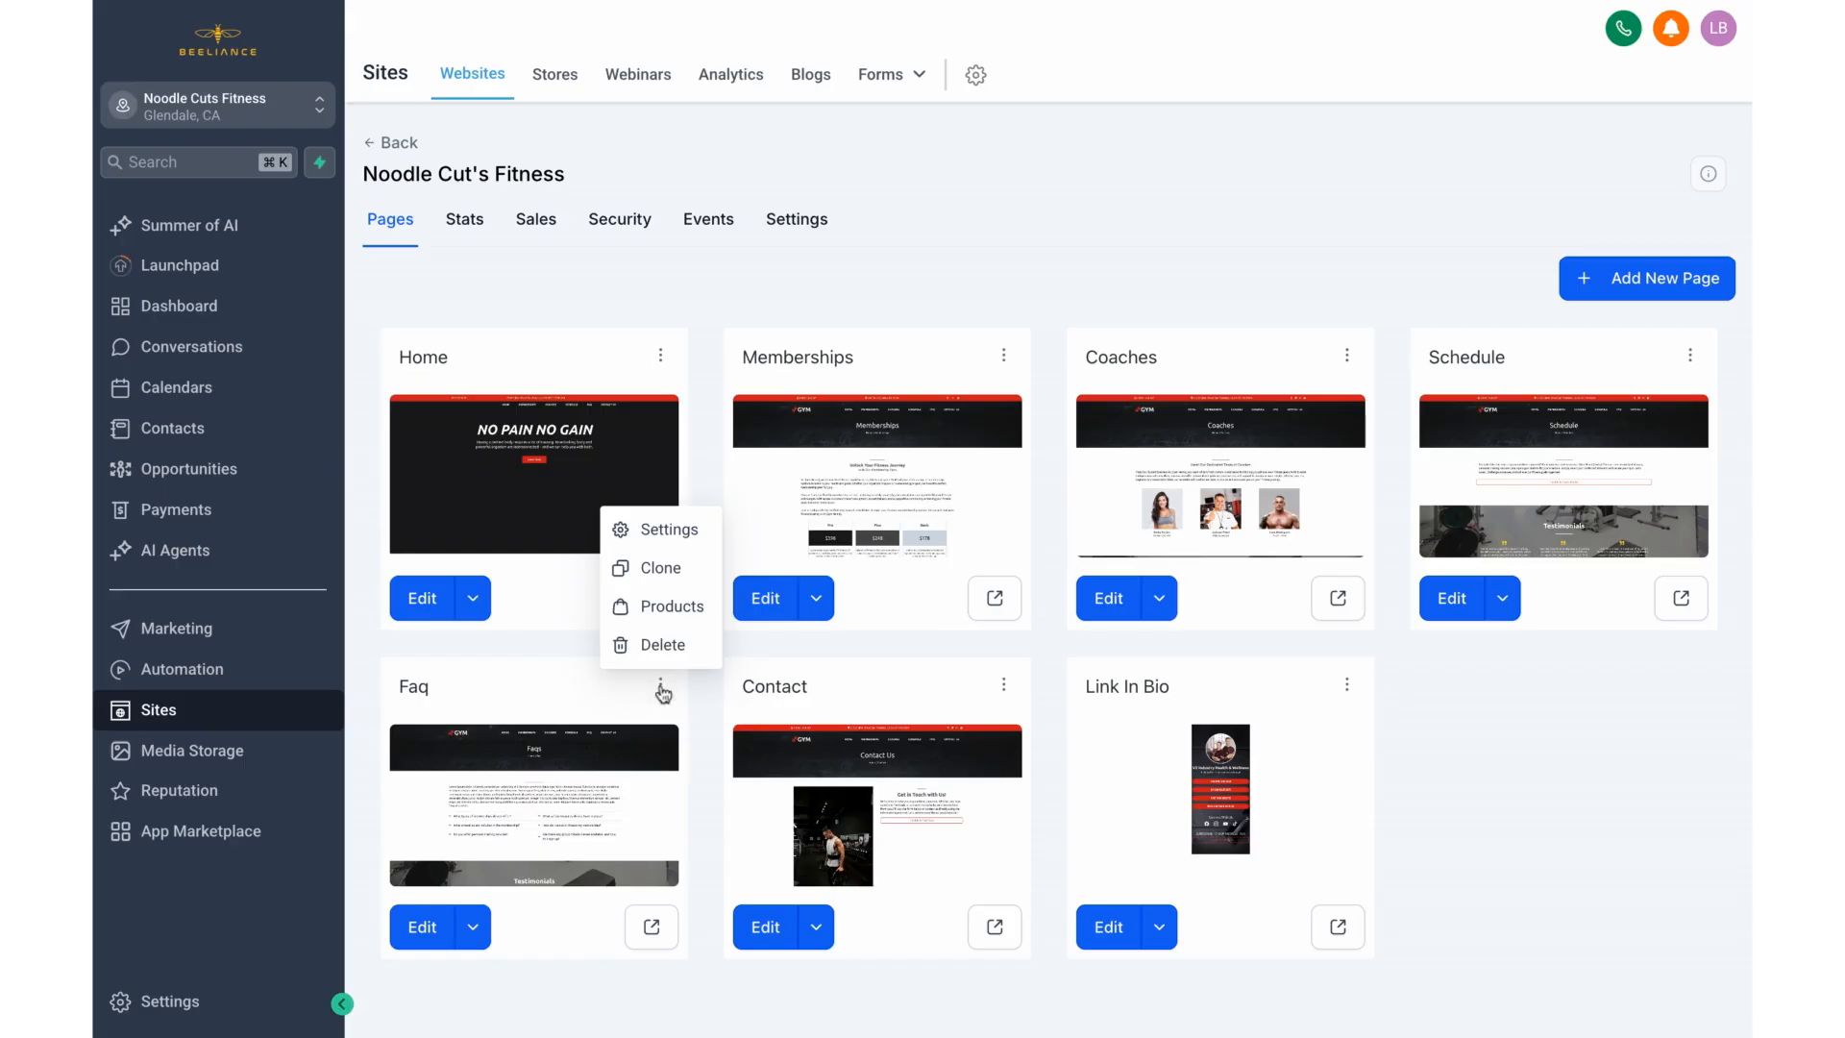
pyautogui.click(672, 575)
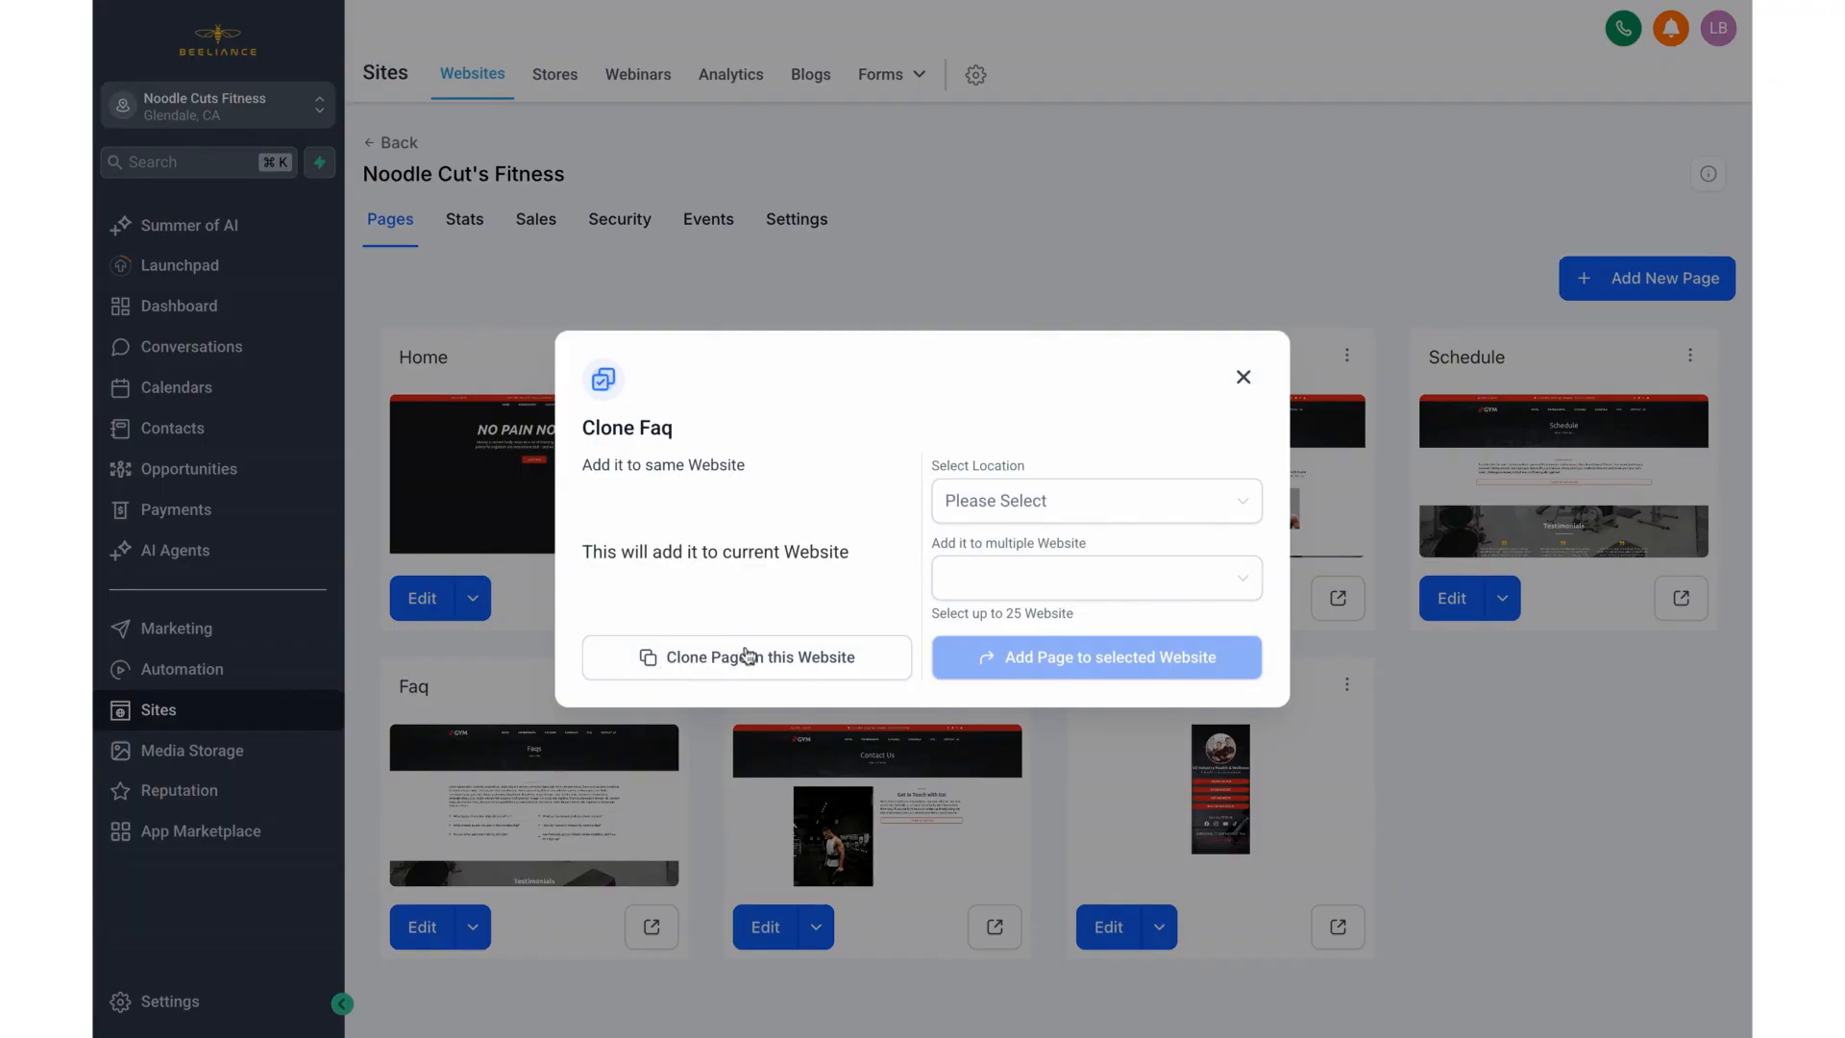
pyautogui.click(704, 657)
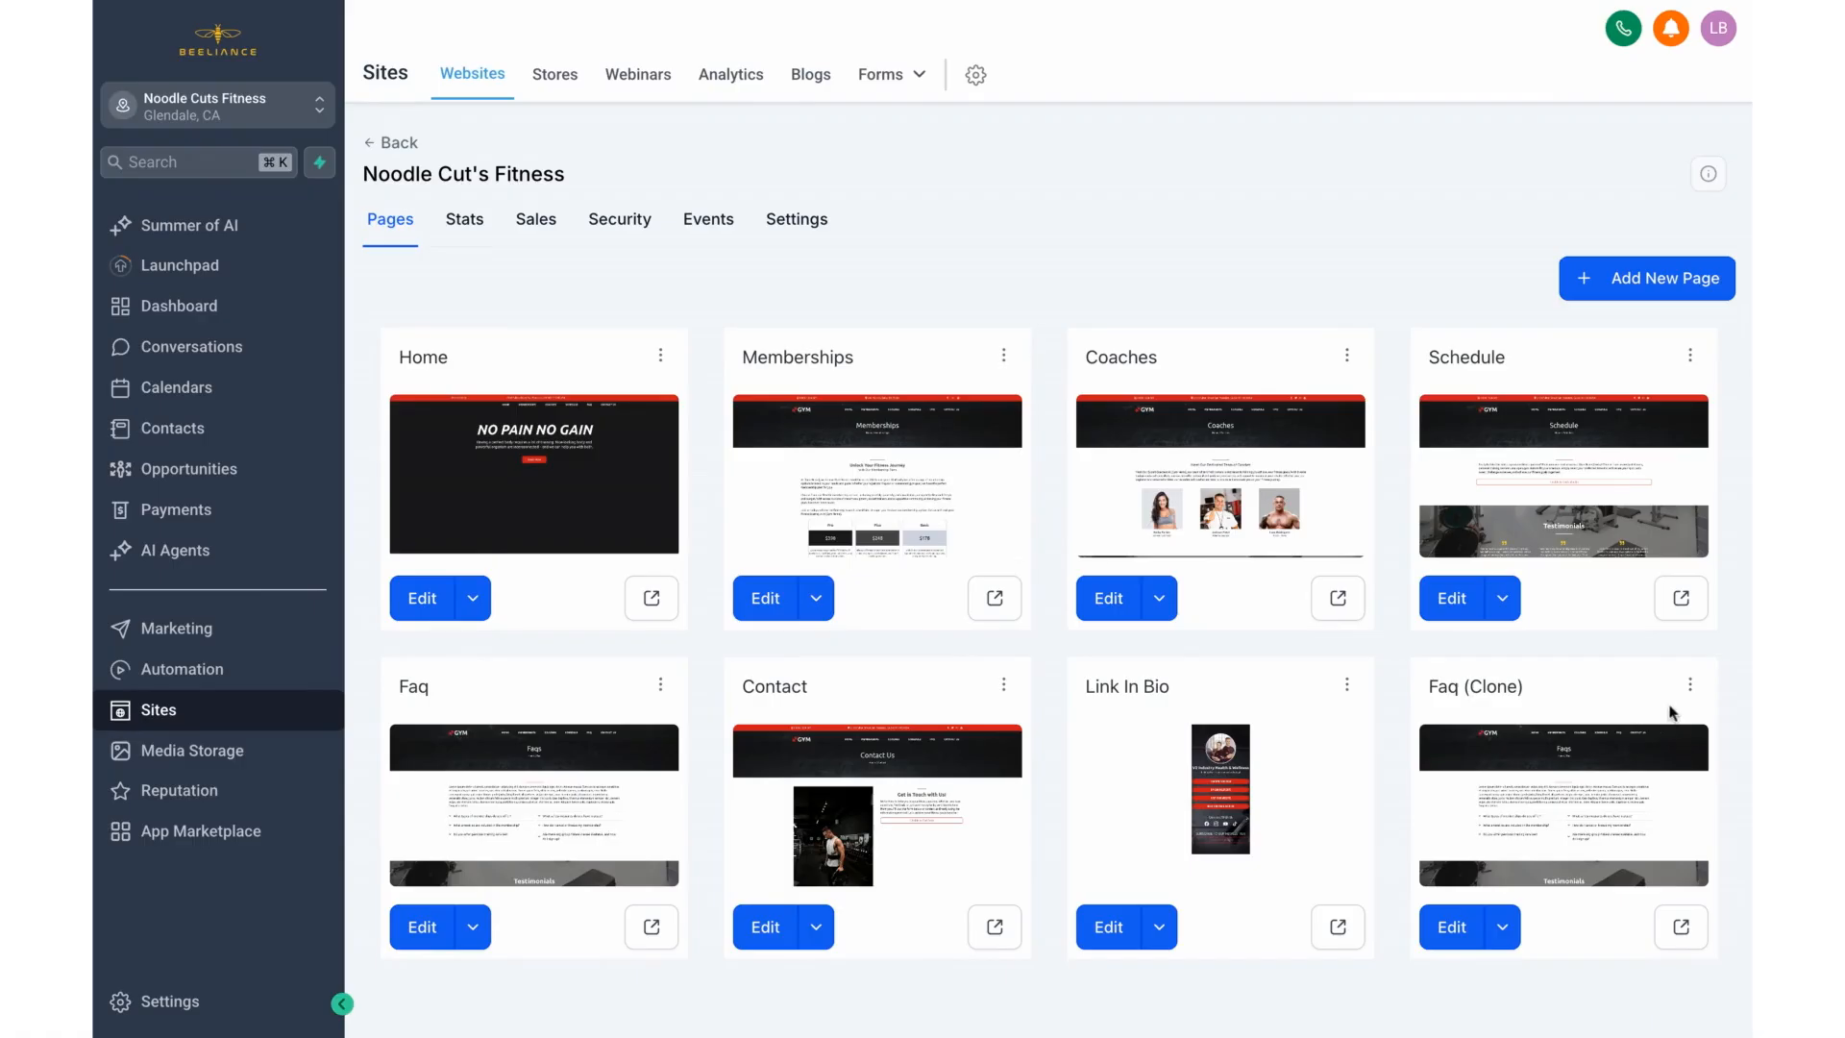
# Open the cloned Faq page's settings and rename the page to Privacy Policy.
pyautogui.click(1690, 686)
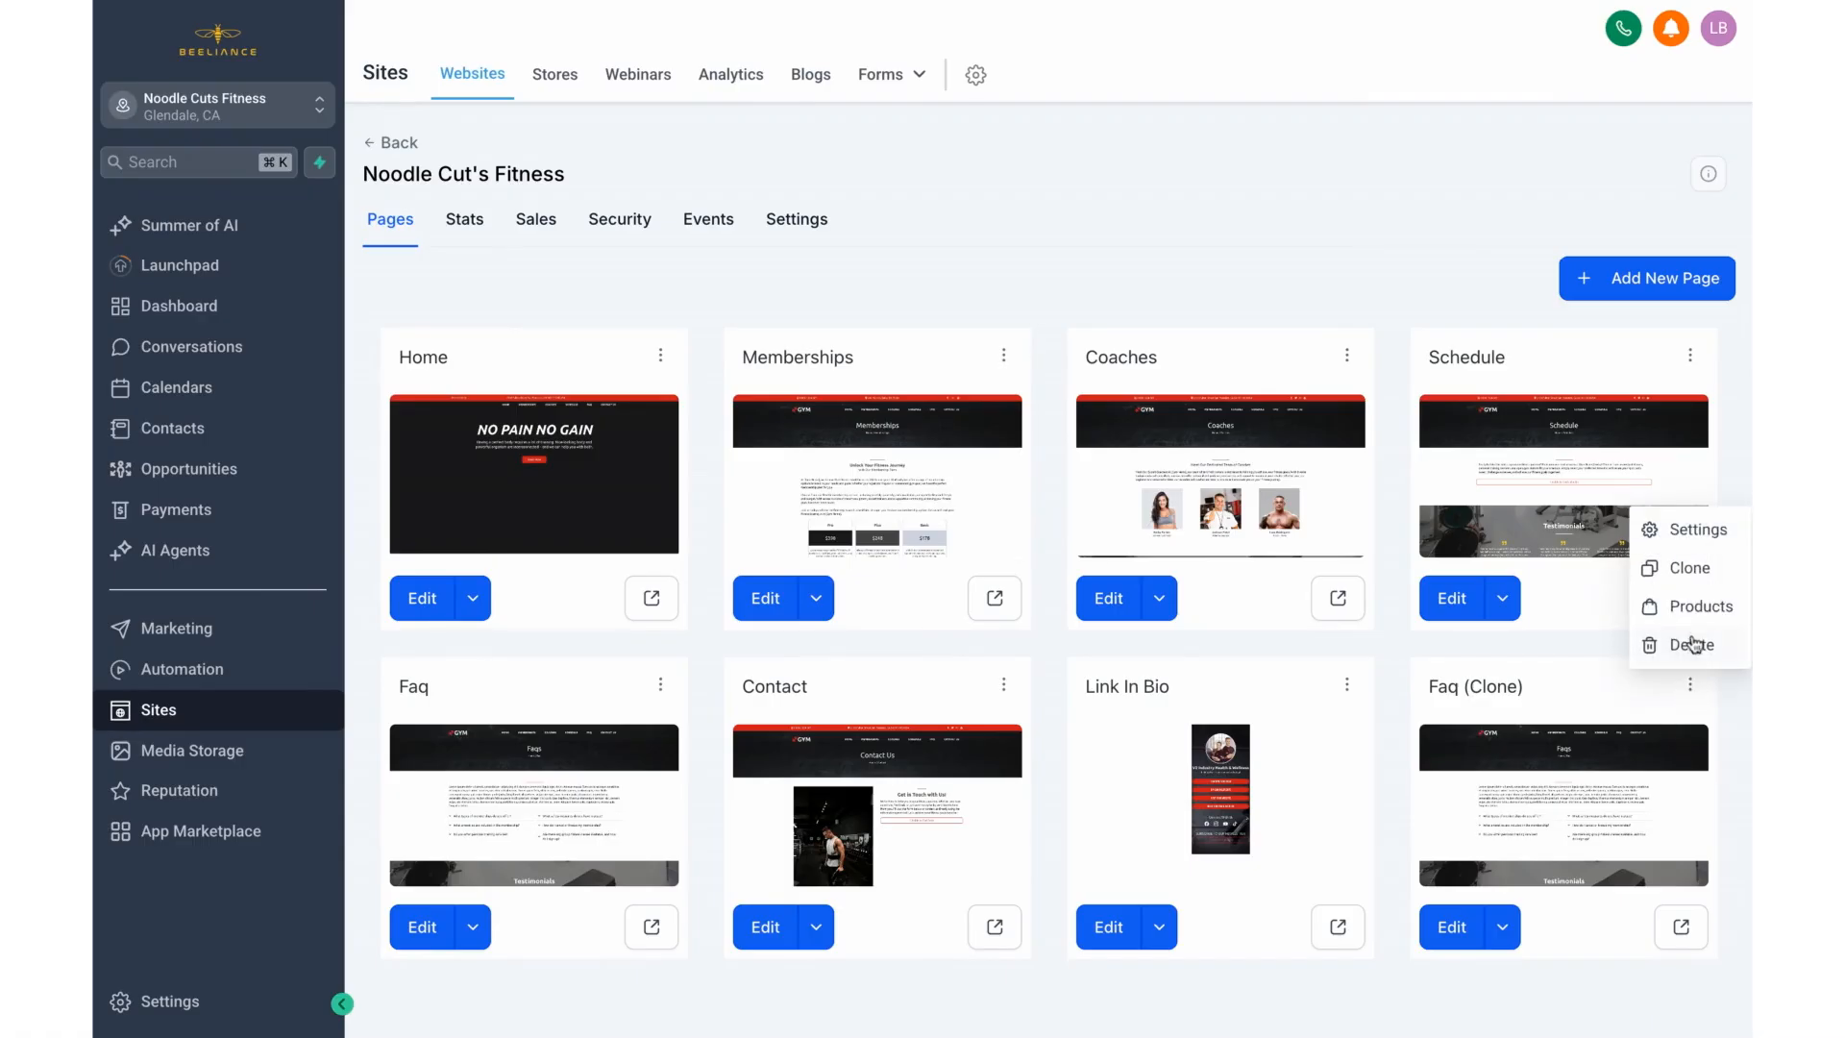
pyautogui.click(1696, 530)
pyautogui.click(750, 484)
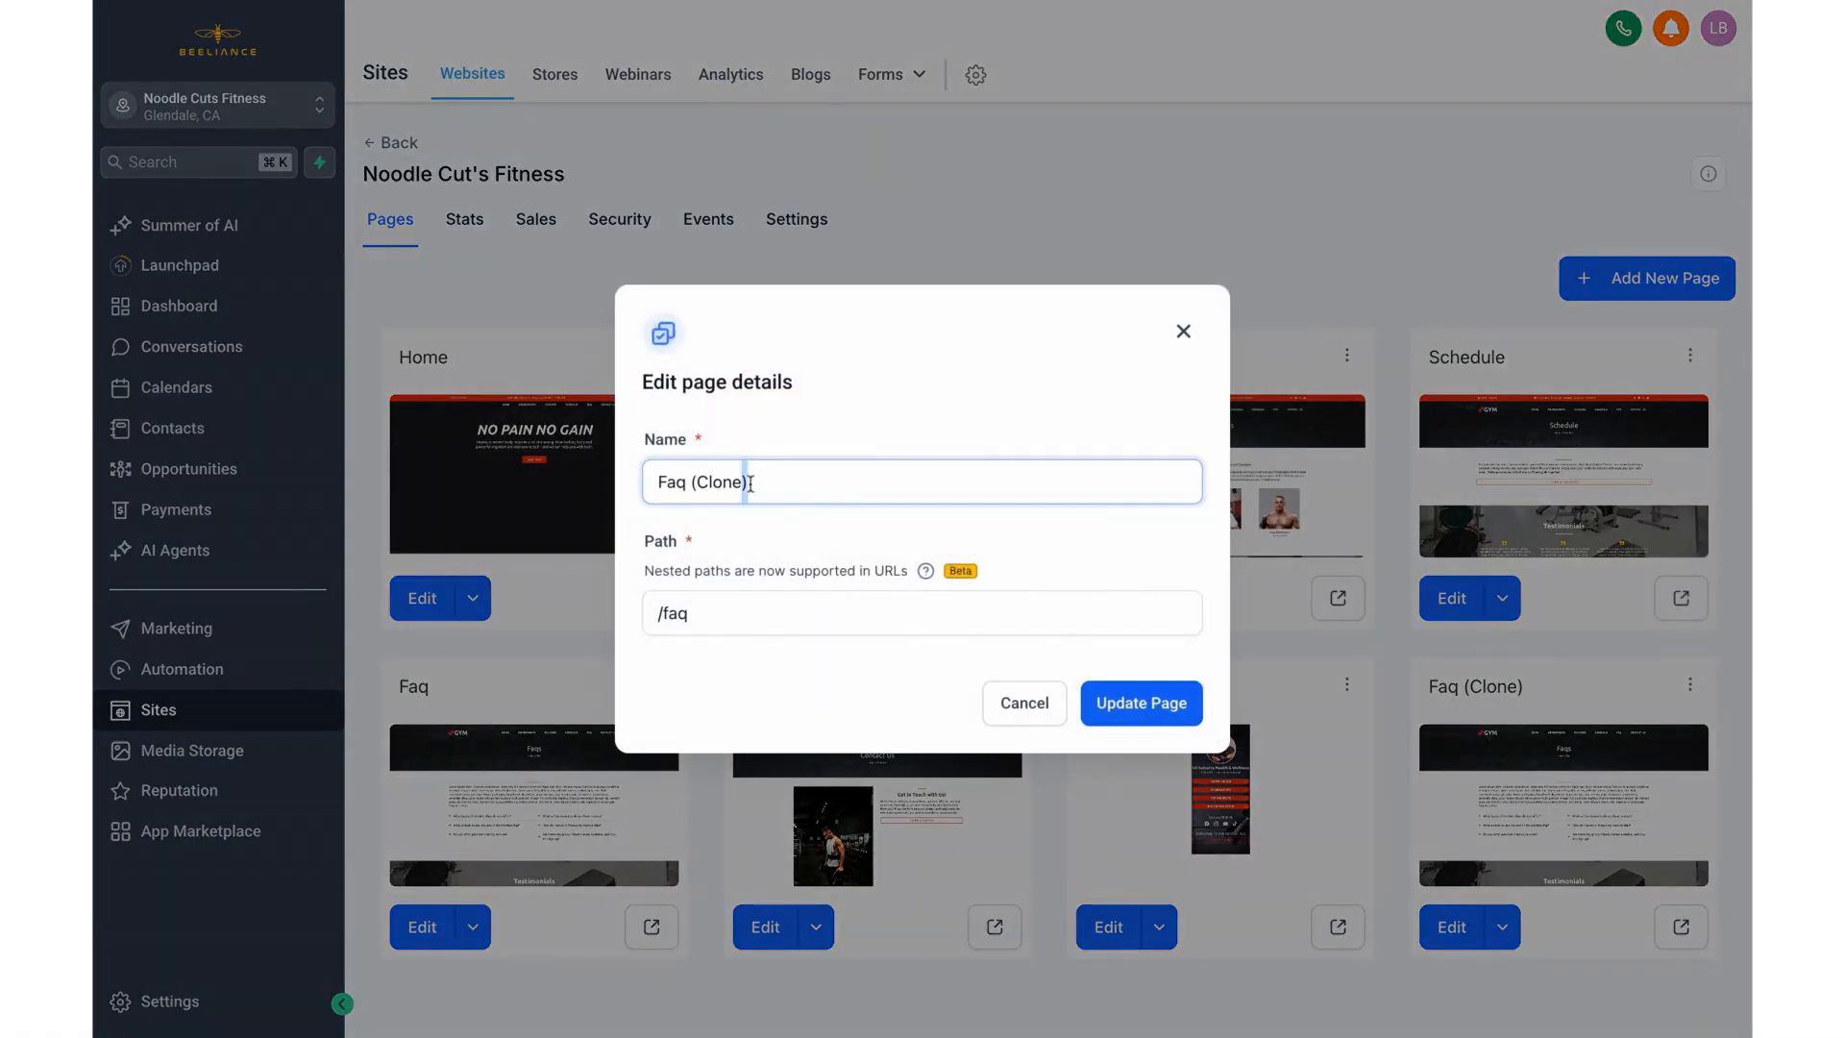
pyautogui.hotkey('ctrl', 'a')
pyautogui.write('Prviacy')
pyautogui.press('BackSpace')
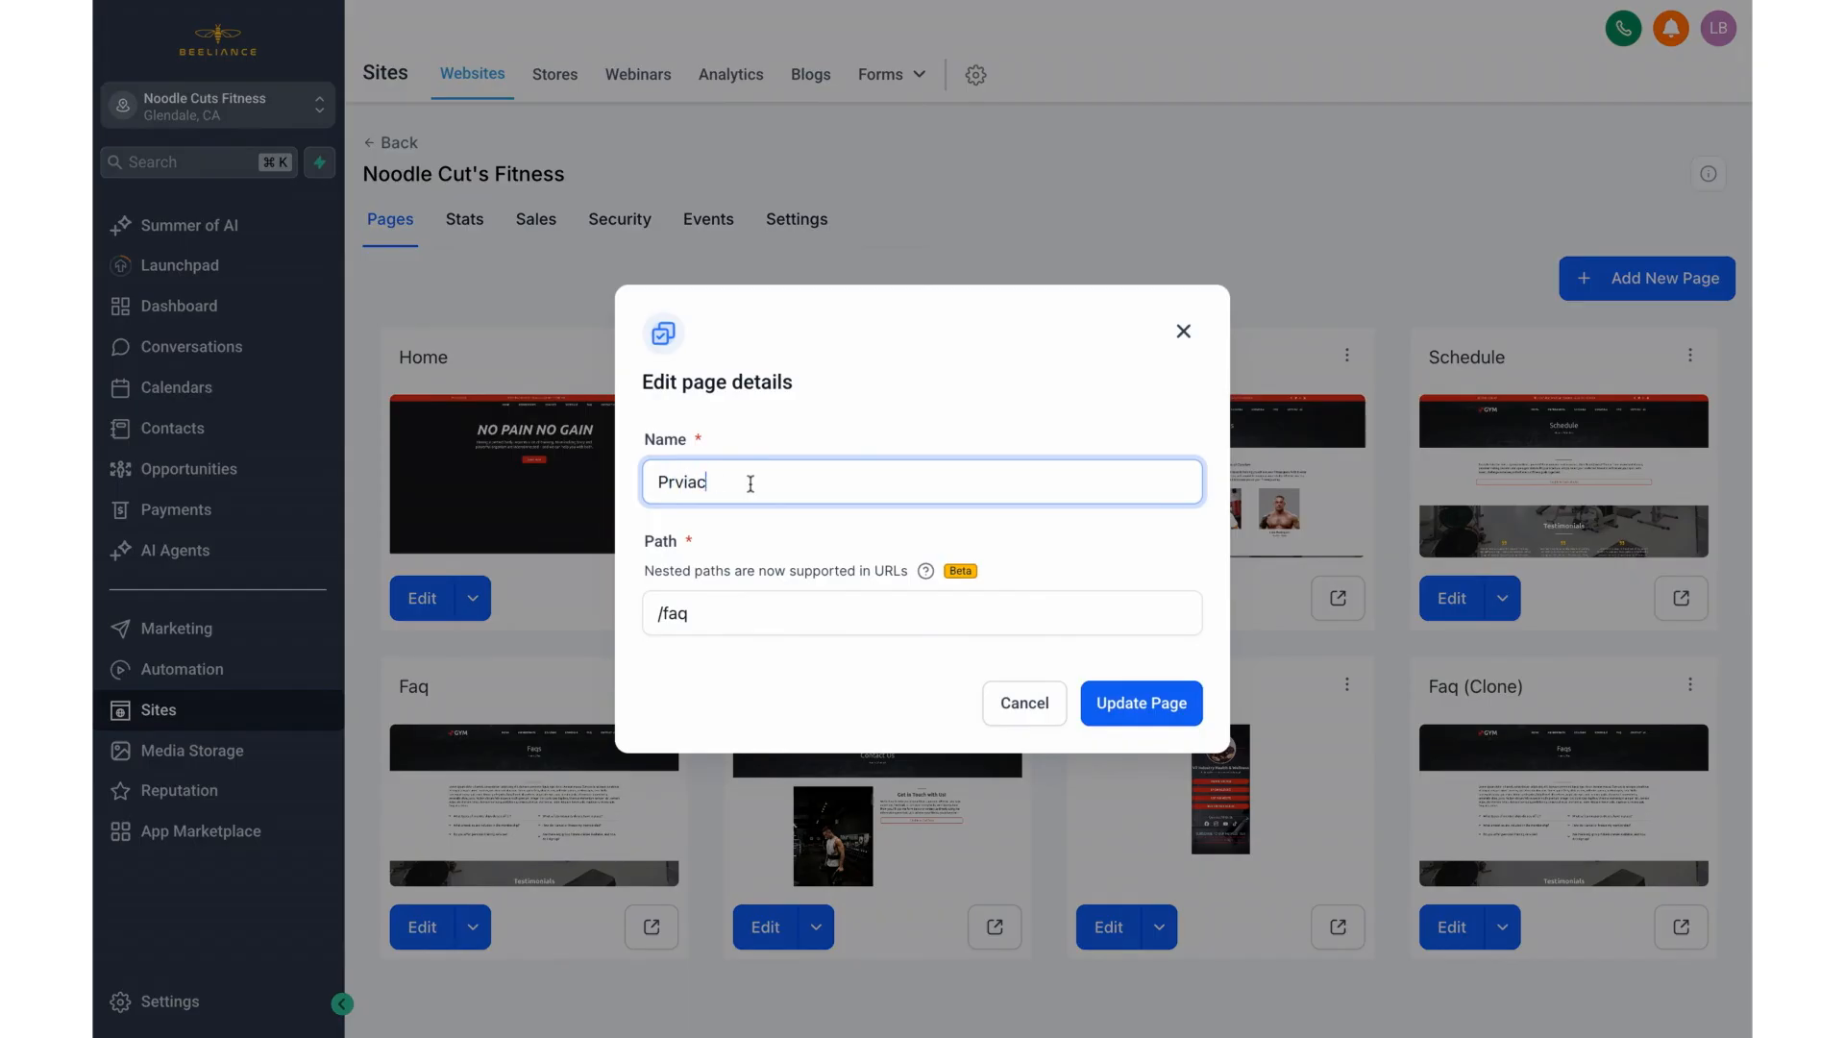
pyautogui.press('BackSpace')
pyautogui.press('BackSpace')
pyautogui.press('BackSpace')
pyautogui.press('BackSpace')
pyautogui.write('ivacy Policyu')
# Set the cloned page's path to /privacy and update the page details.
pyautogui.doubleClick(711, 618)
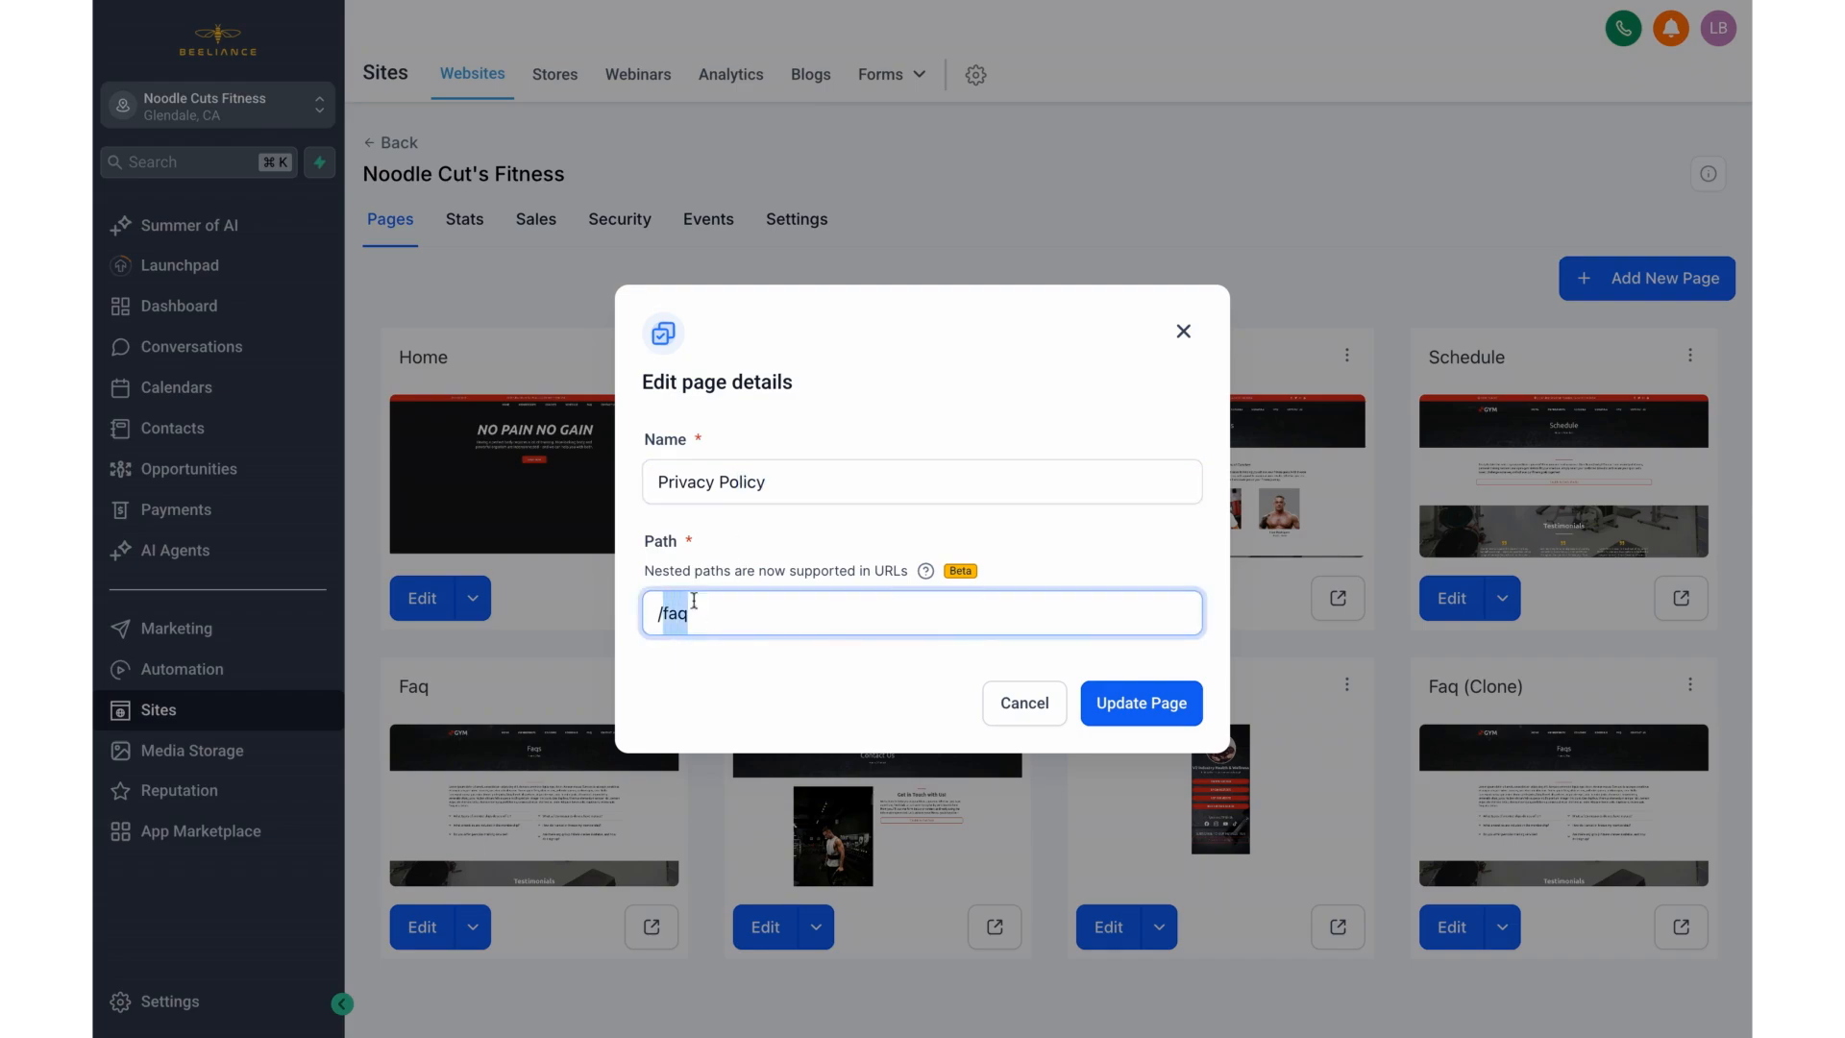
pyautogui.write('privacy')
pyautogui.tripleClick(775, 614)
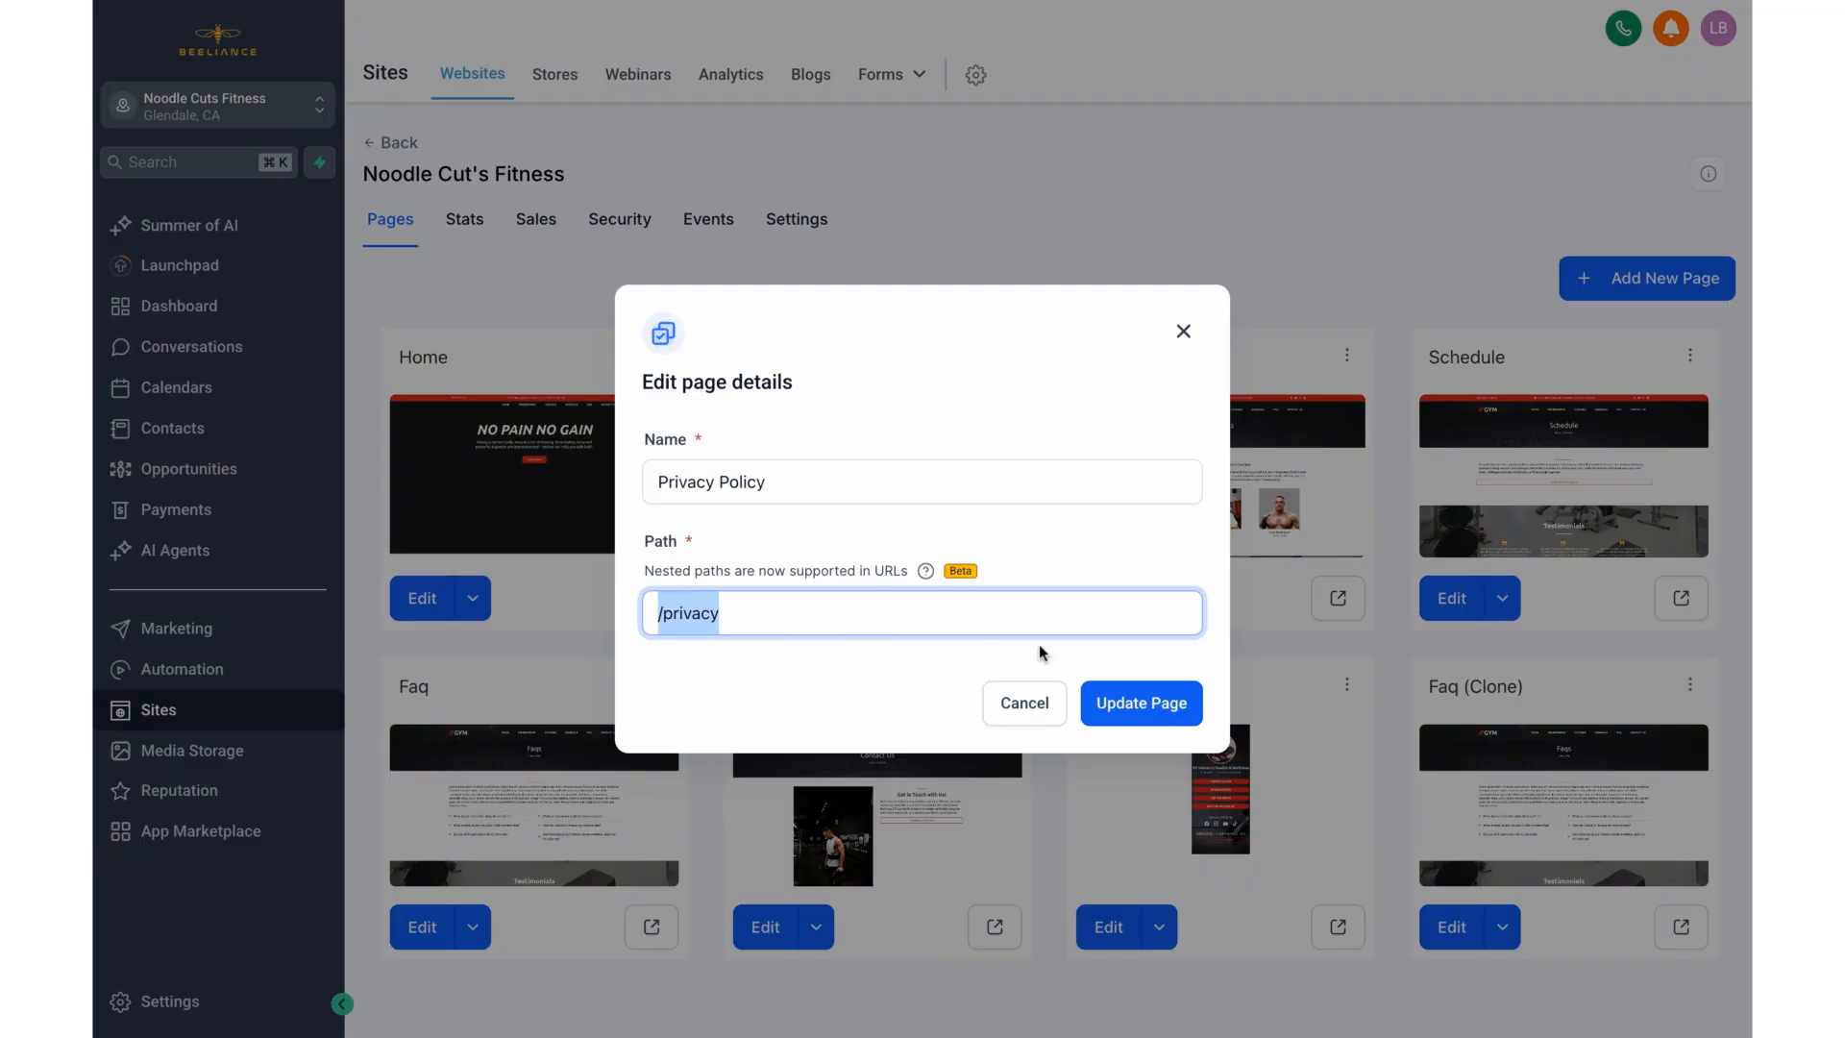
pyautogui.click(1135, 716)
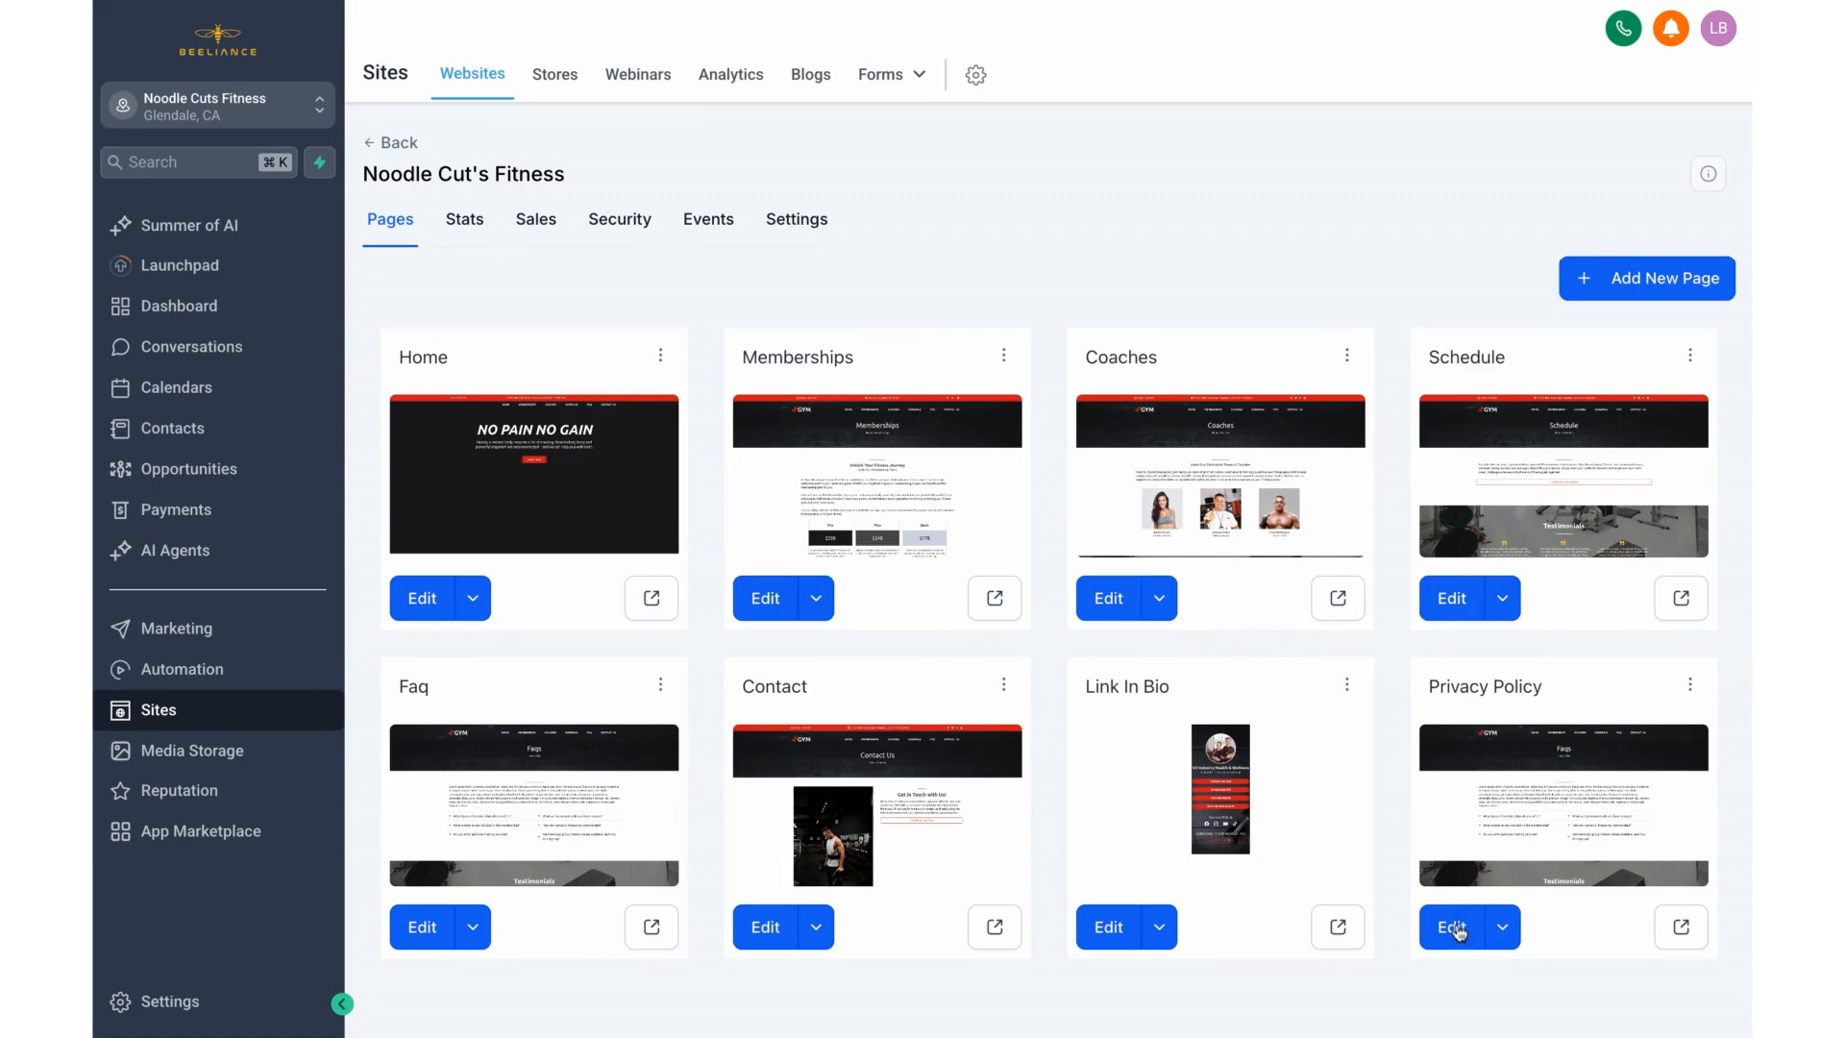
# Open the Privacy Policy page for editing and change its header headline to "Privacy Policy".
pyautogui.click(1453, 927)
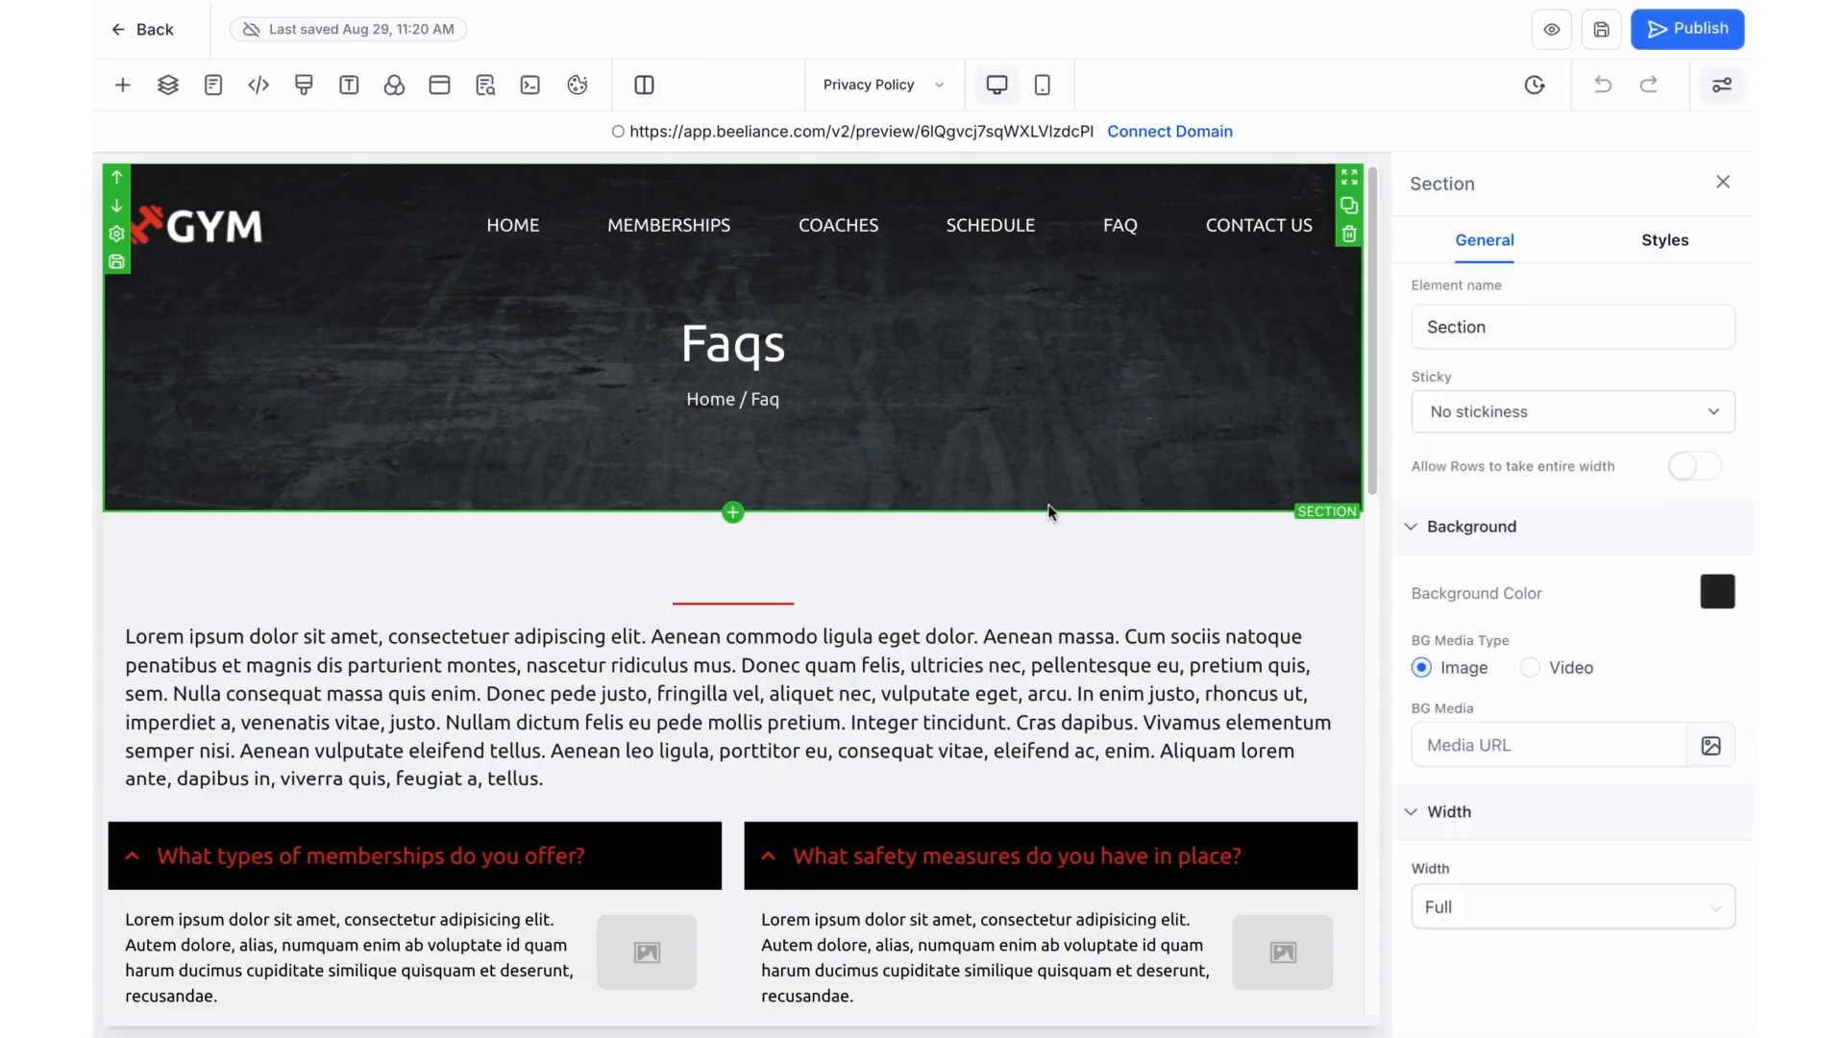
pyautogui.doubleClick(815, 353)
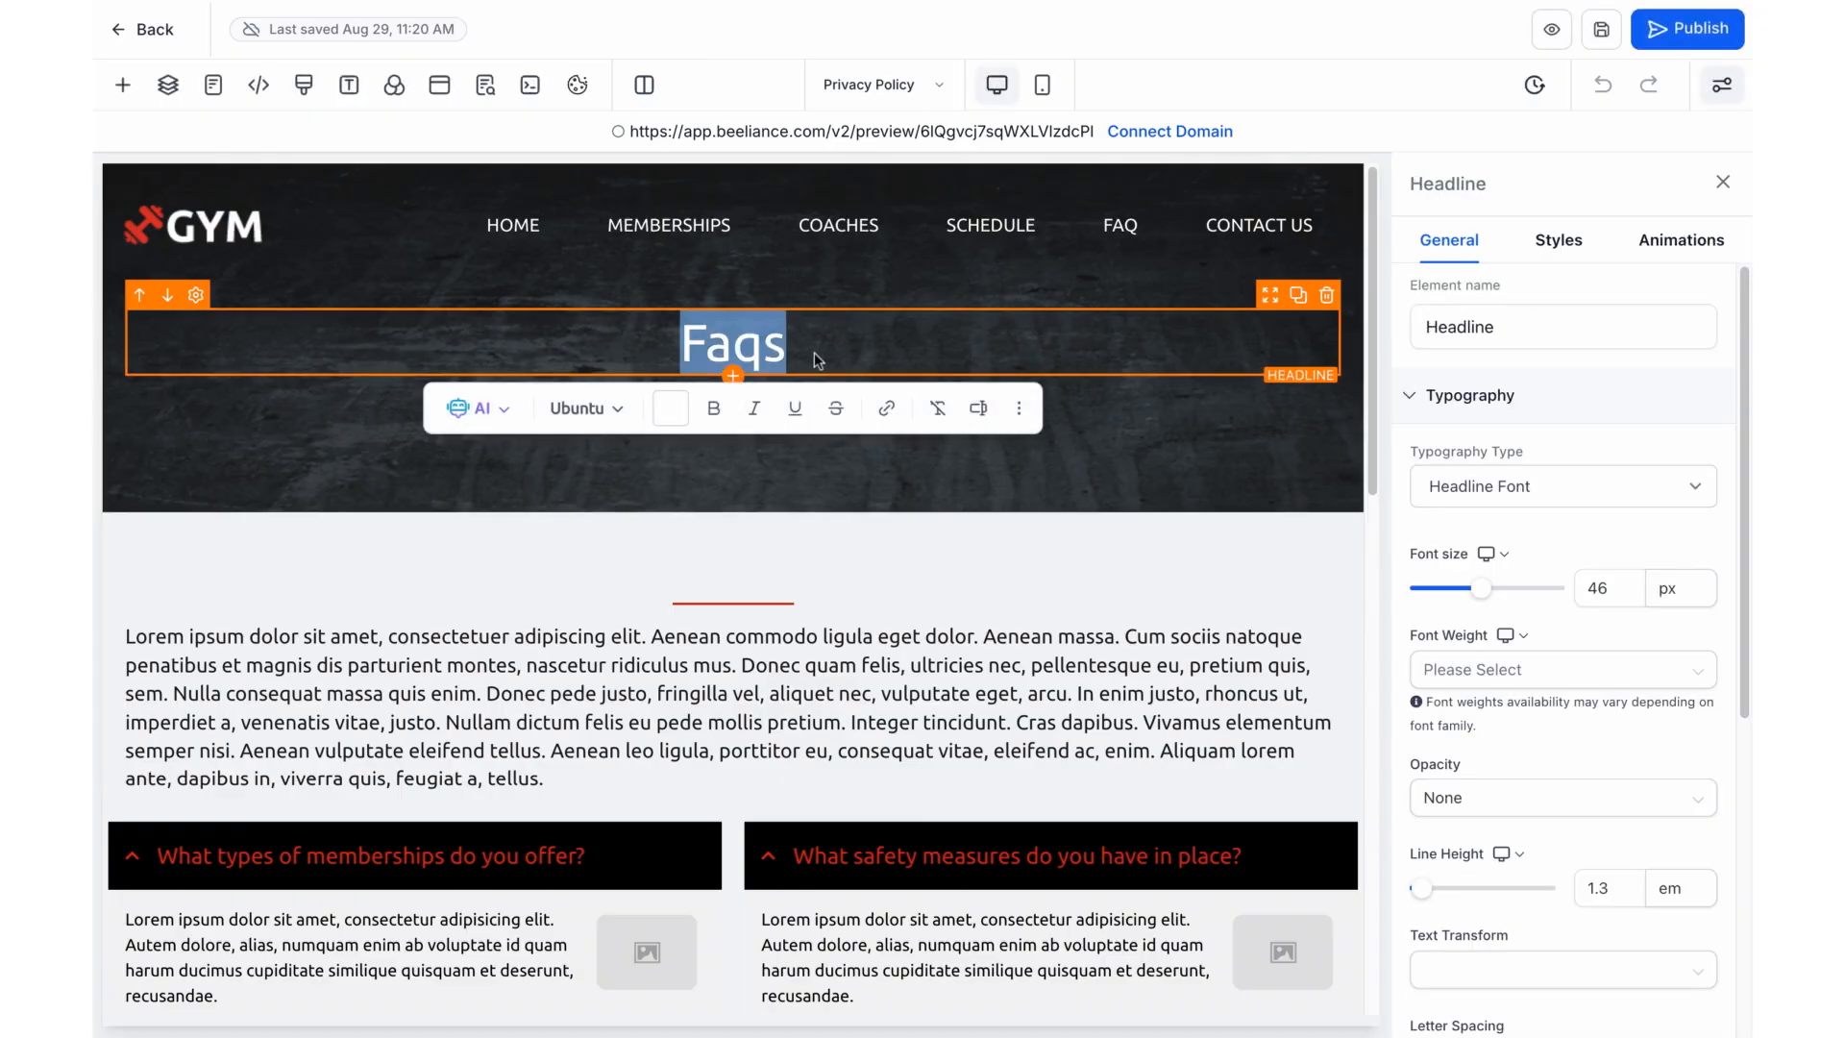
pyautogui.write('Privacy Policy')
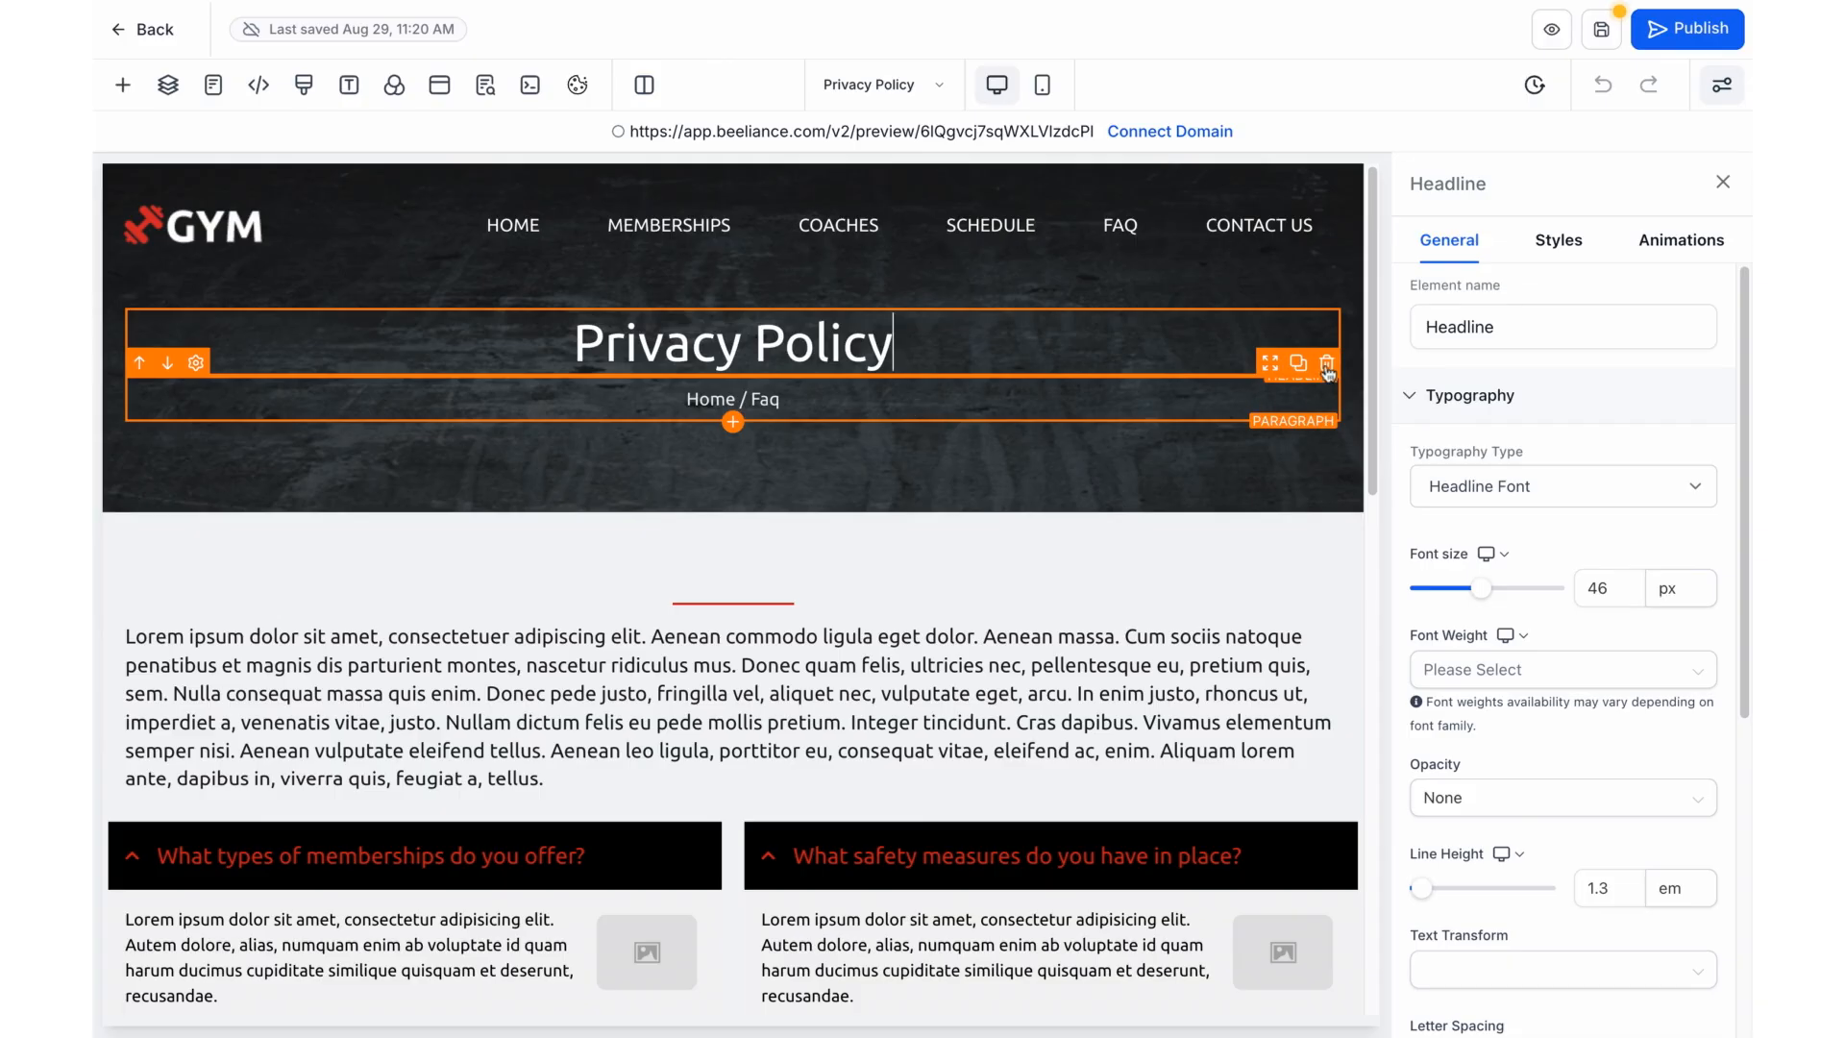
# Delete the Home / Faq breadcrumb, the FAQ question rows and the Testimonials section from the page.
pyautogui.click(1326, 367)
pyautogui.scroll(-1, 690, 676)
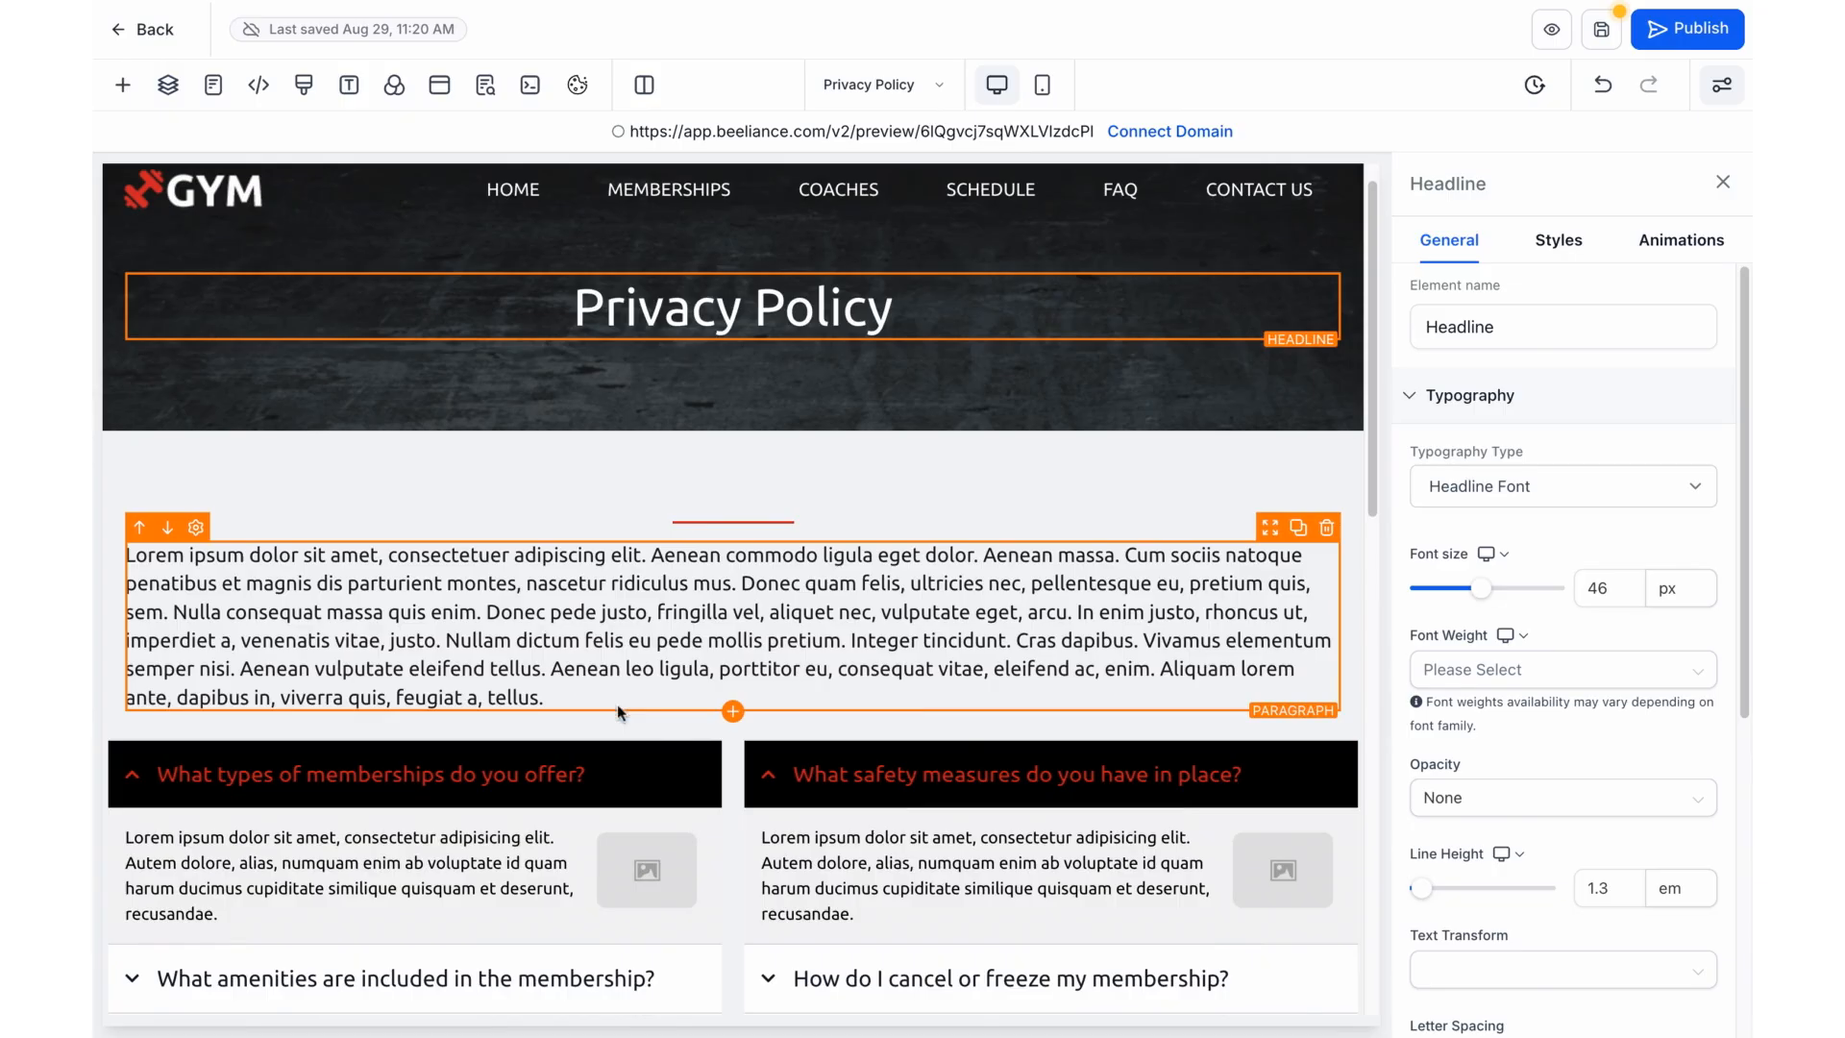
pyautogui.click(717, 728)
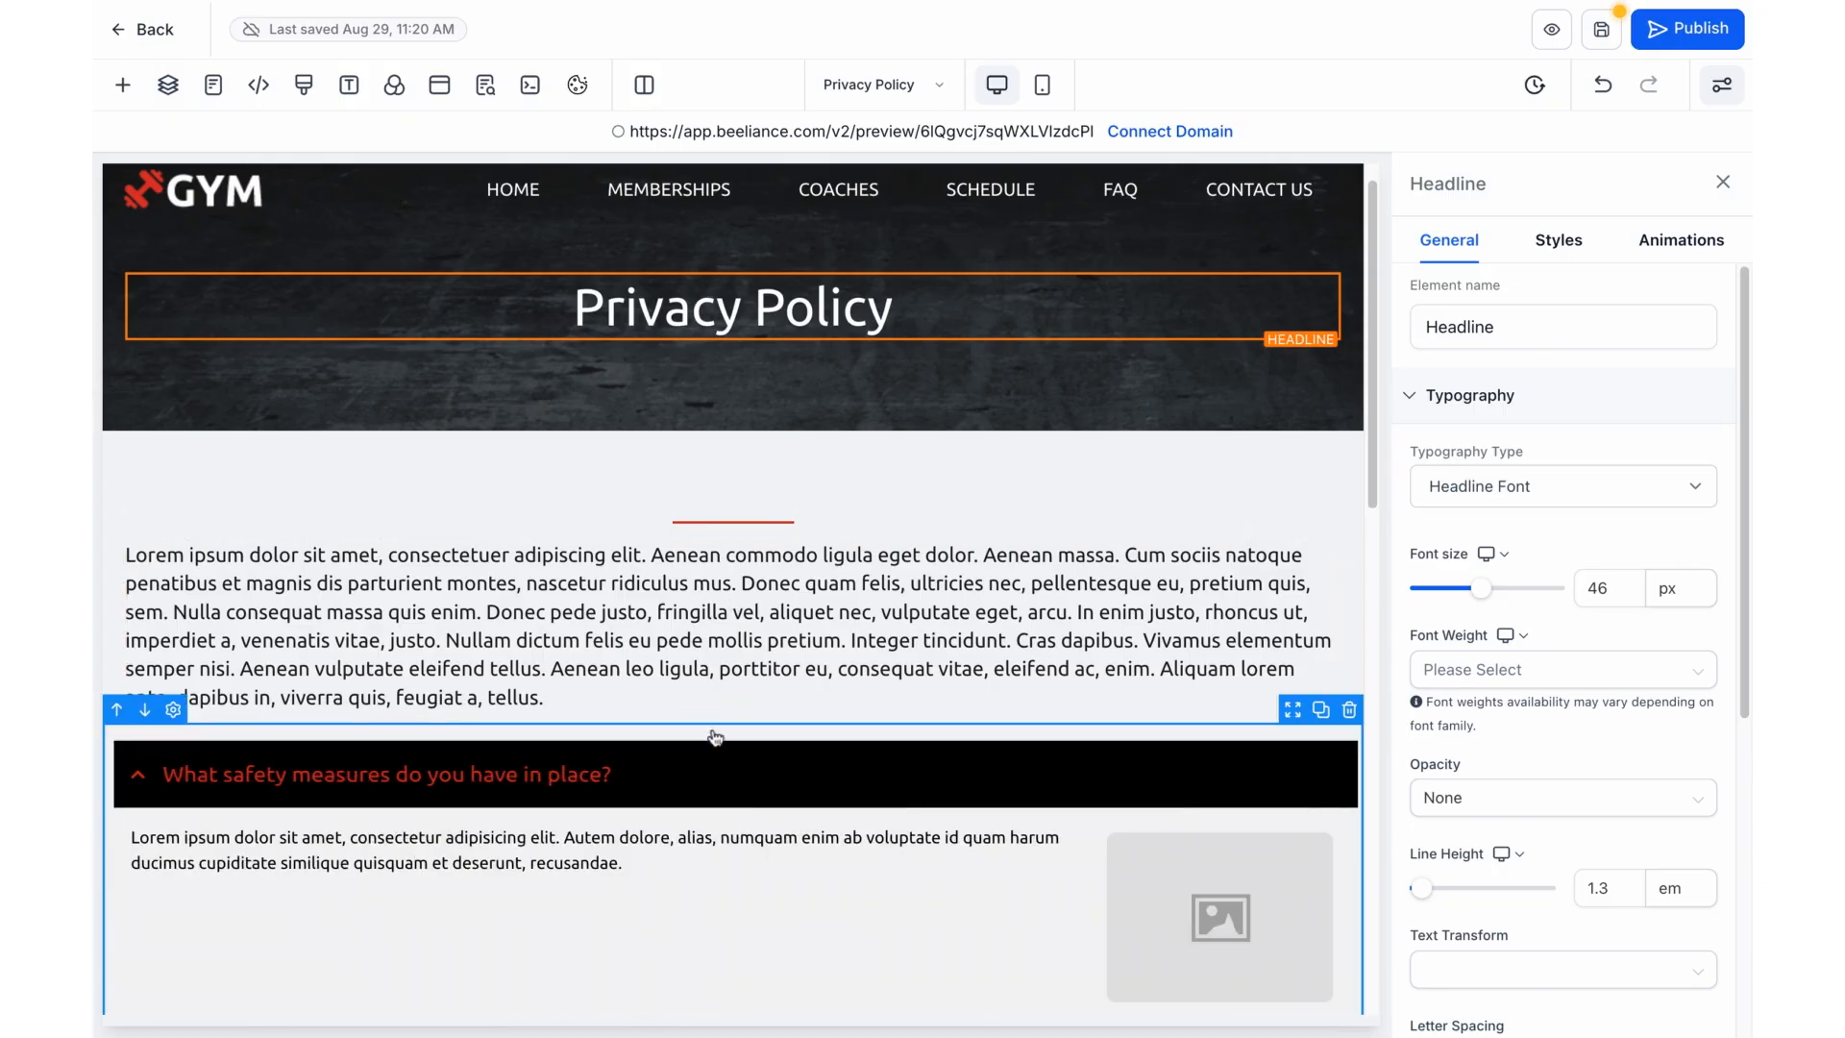
pyautogui.click(1349, 713)
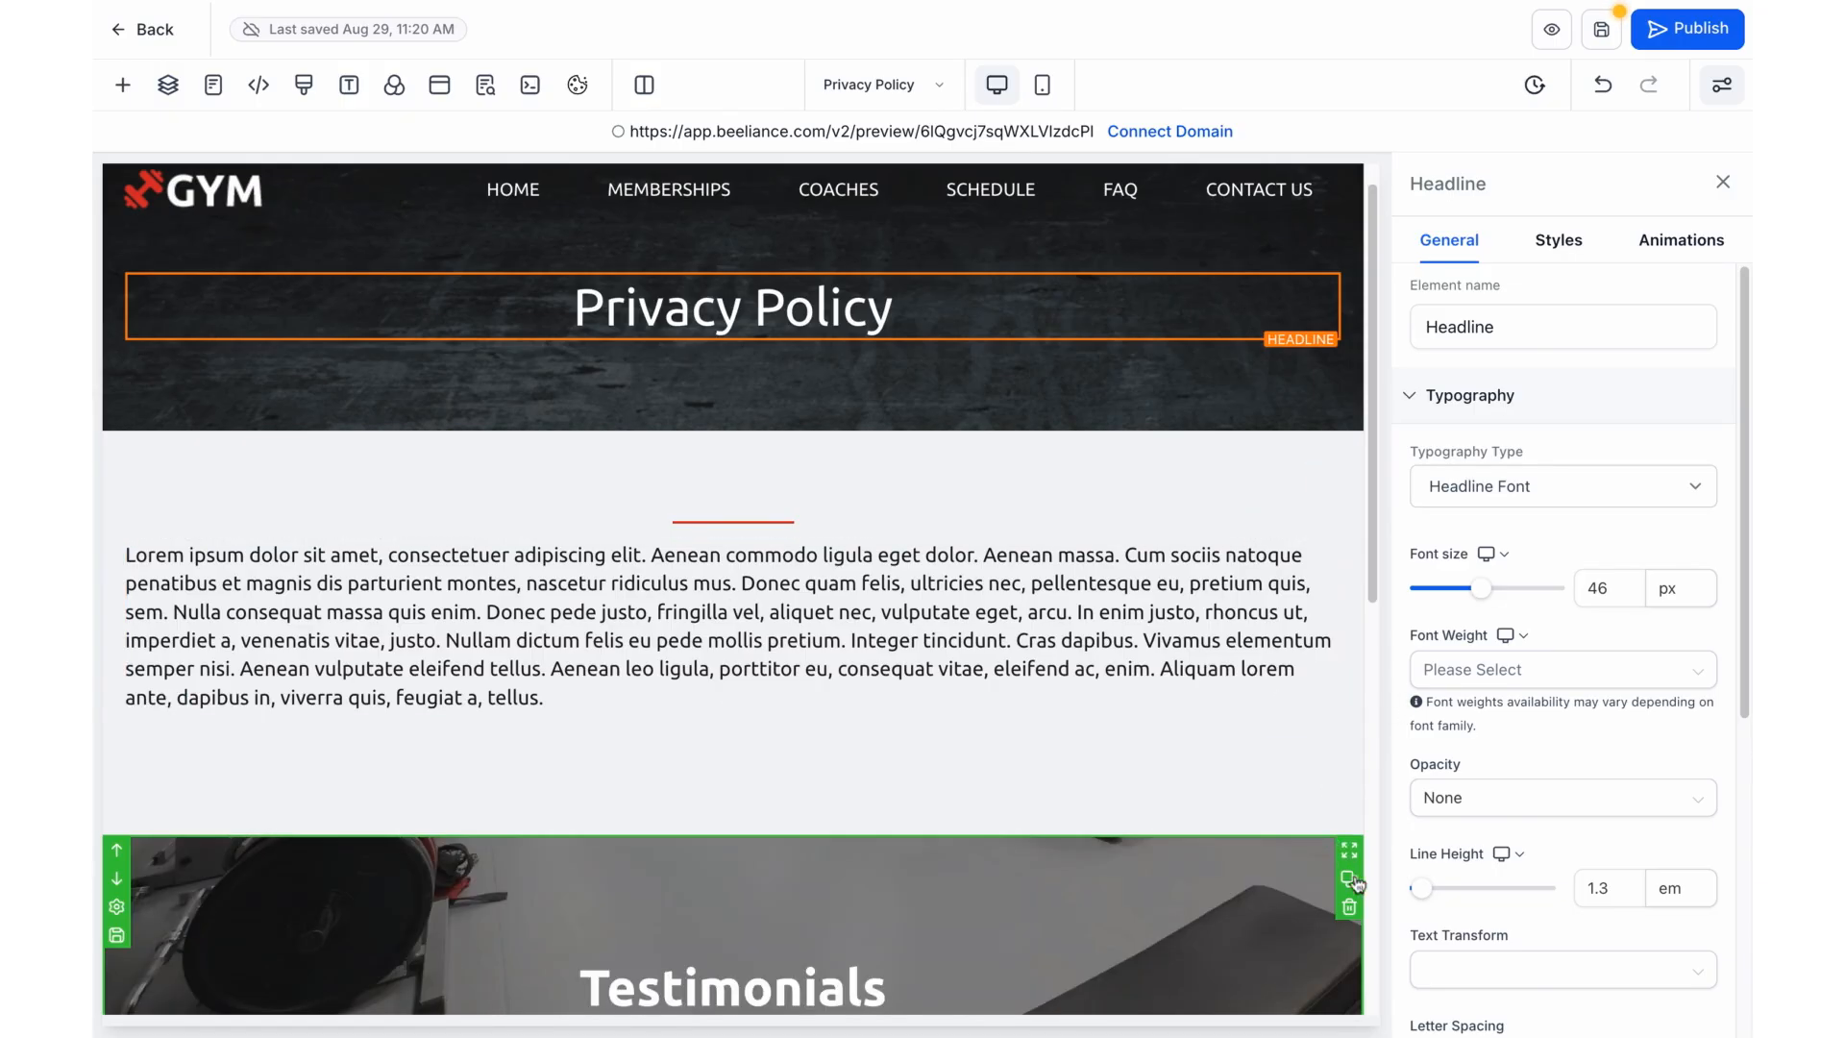
pyautogui.click(1350, 904)
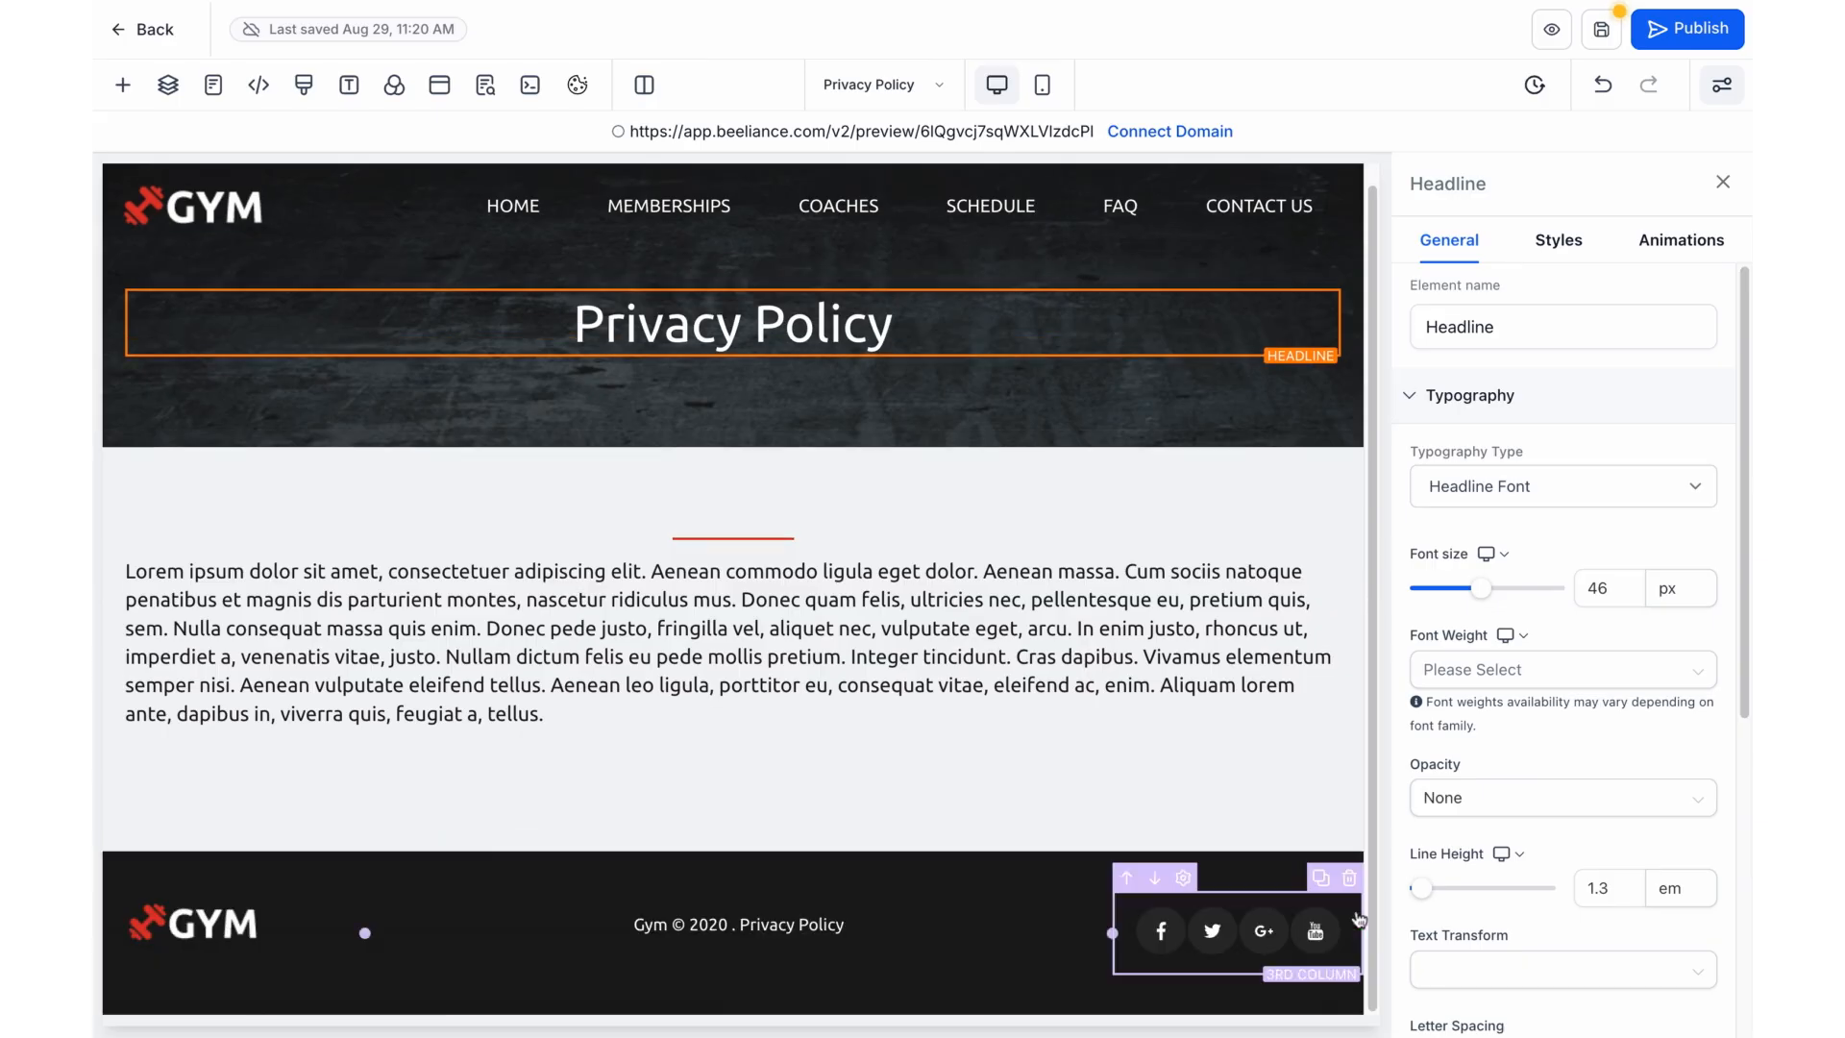
# Replace the lorem ipsum paragraph with the copied privacy policy text and return to the website's page list.
pyautogui.tripleClick(651, 596)
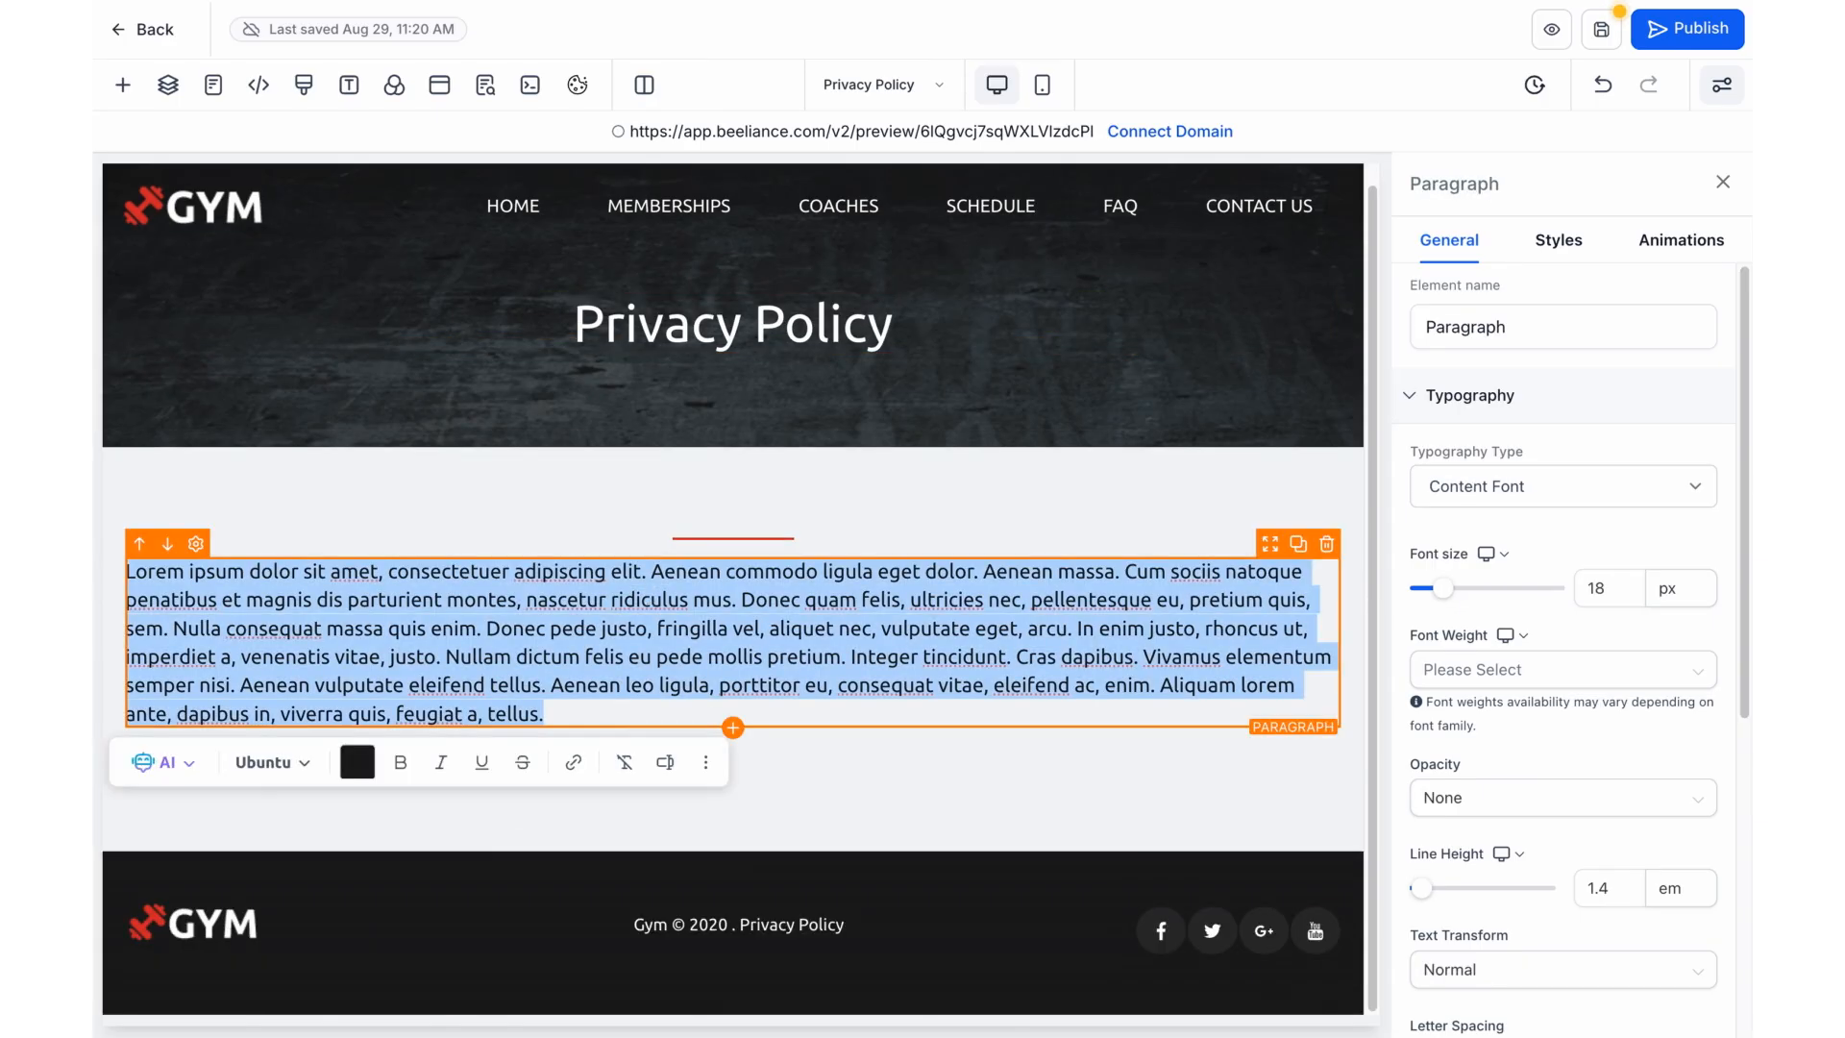
pyautogui.hotkey('ctrl', 'v')
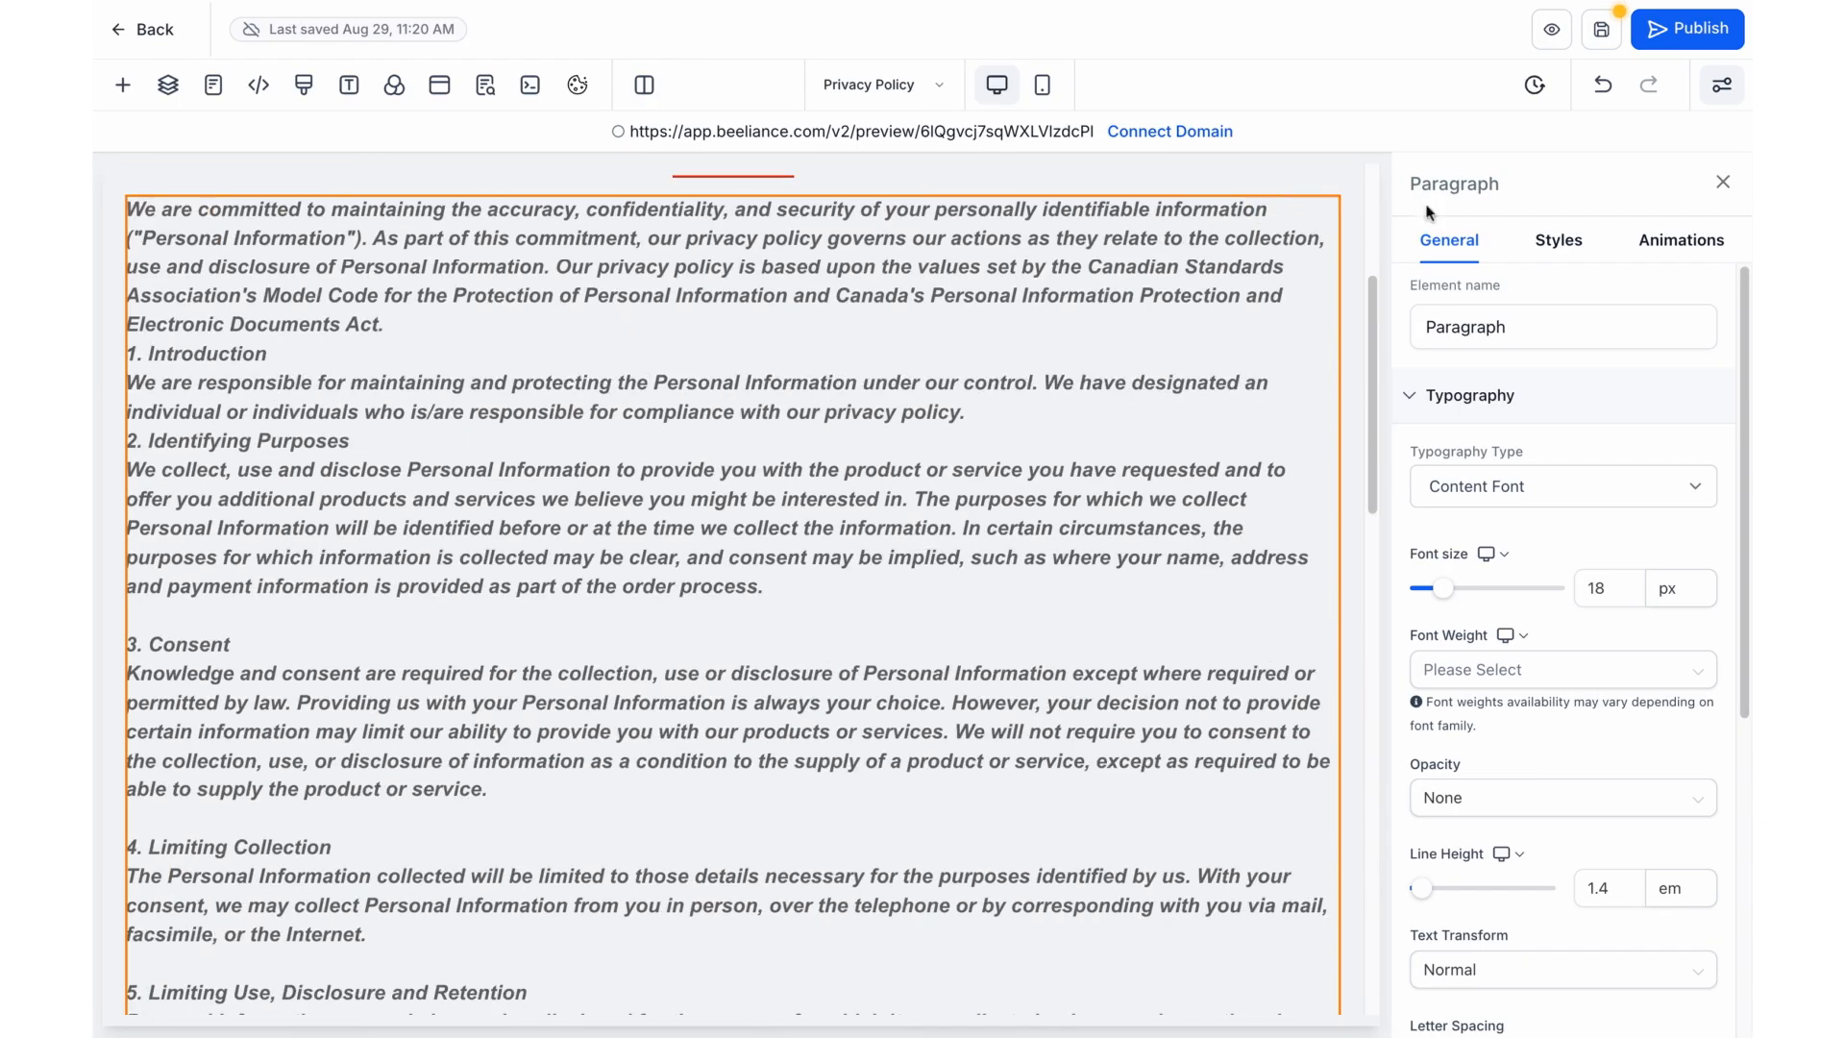
pyautogui.click(139, 31)
pyautogui.click(1171, 605)
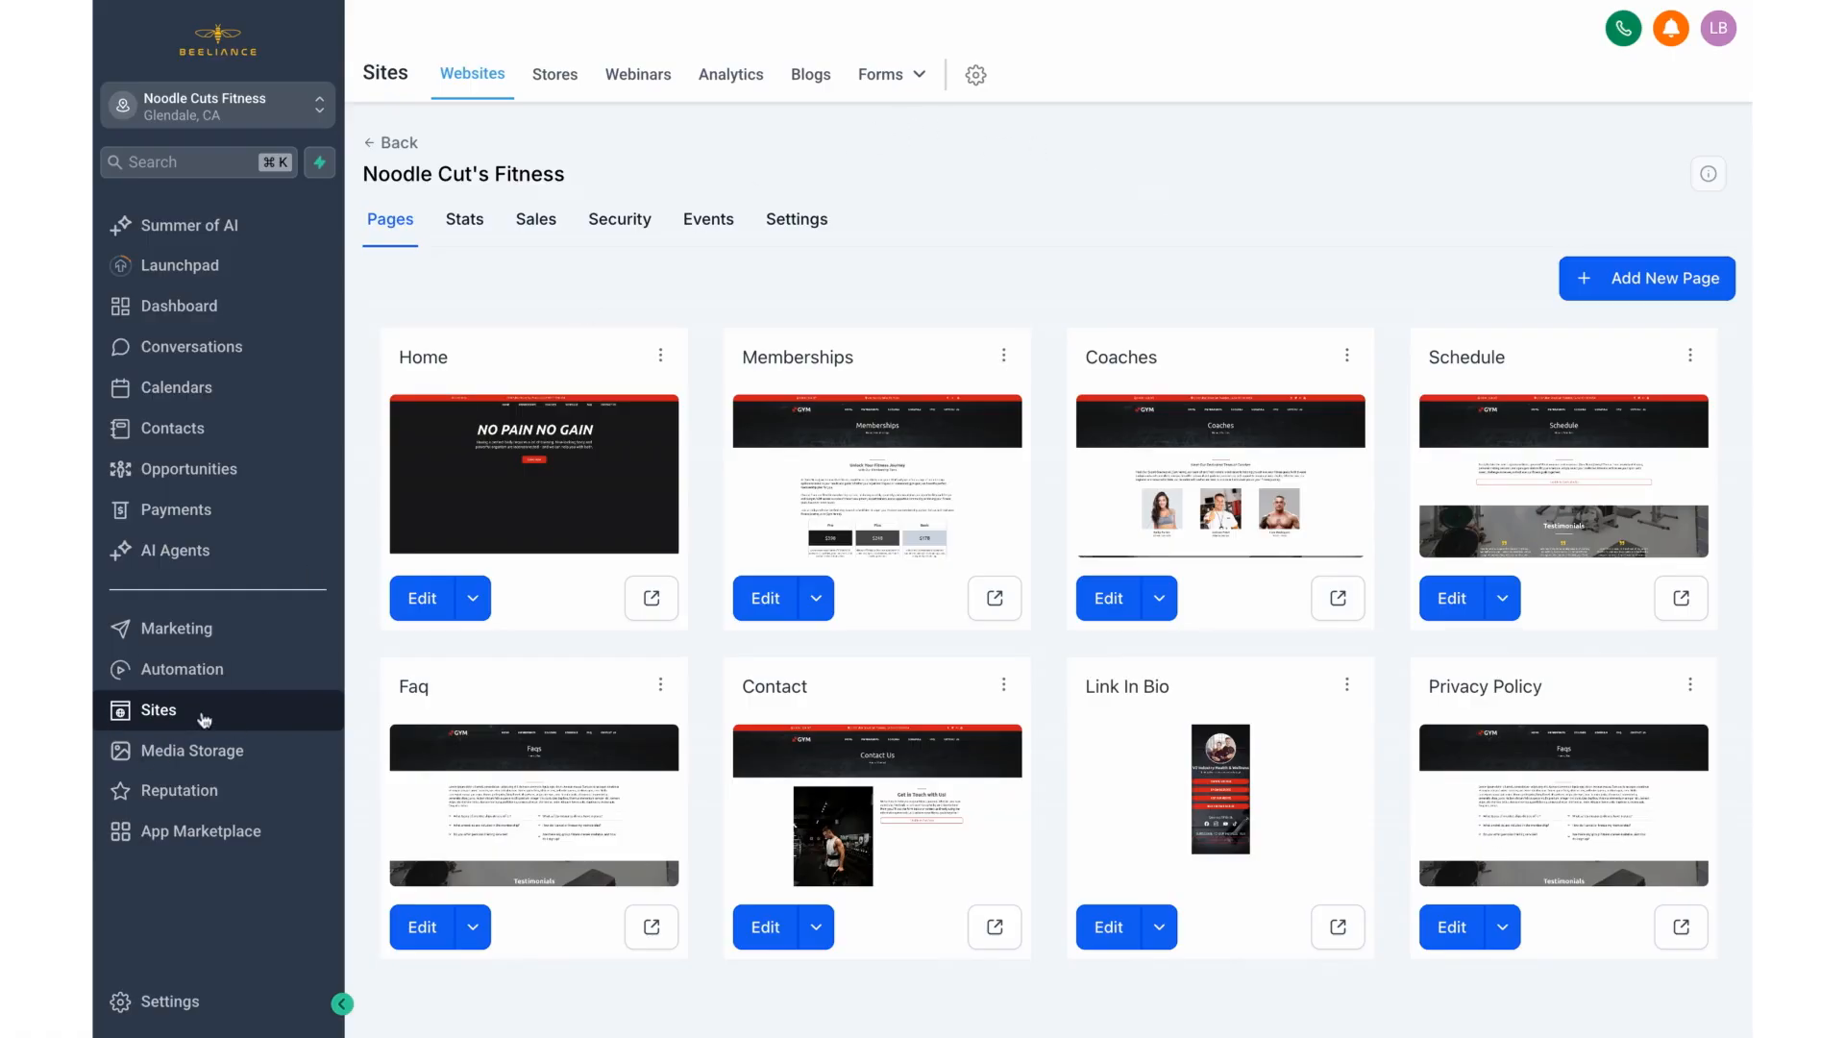
# Open the form builder and create a new form from scratch.
pyautogui.click(914, 79)
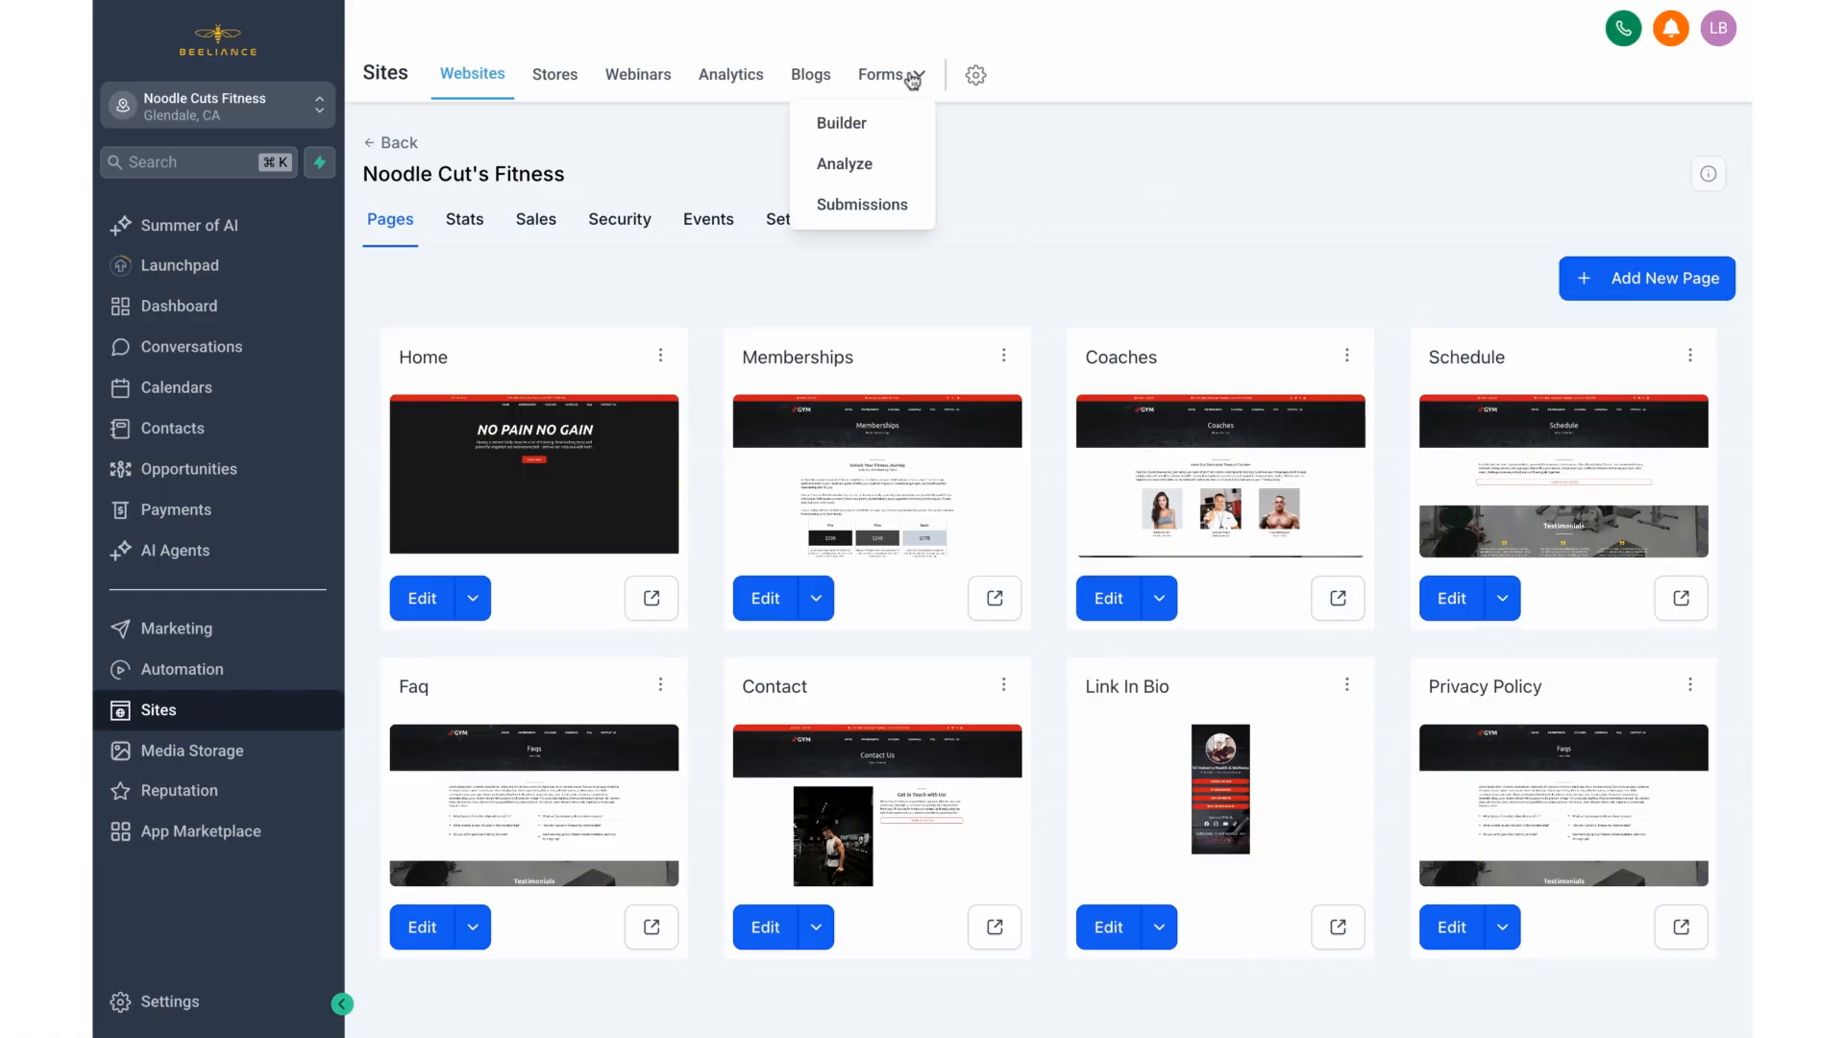
pyautogui.click(865, 124)
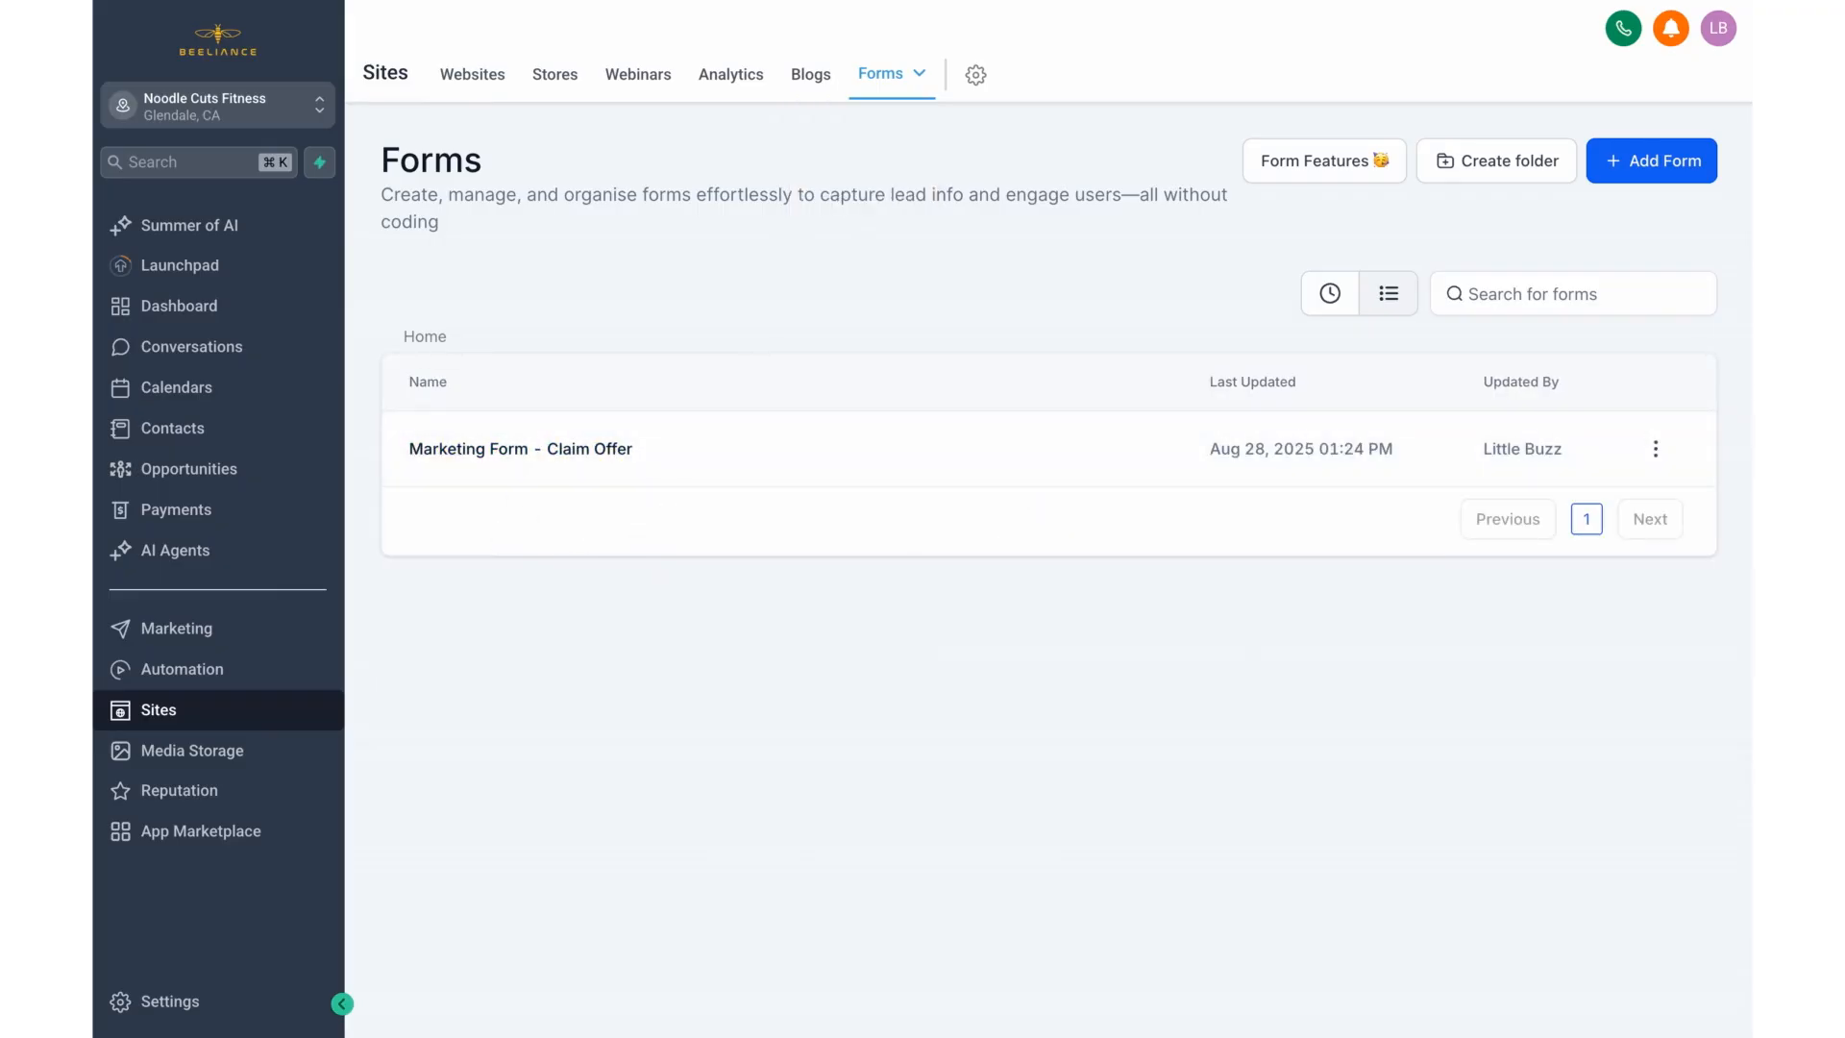
pyautogui.click(1650, 172)
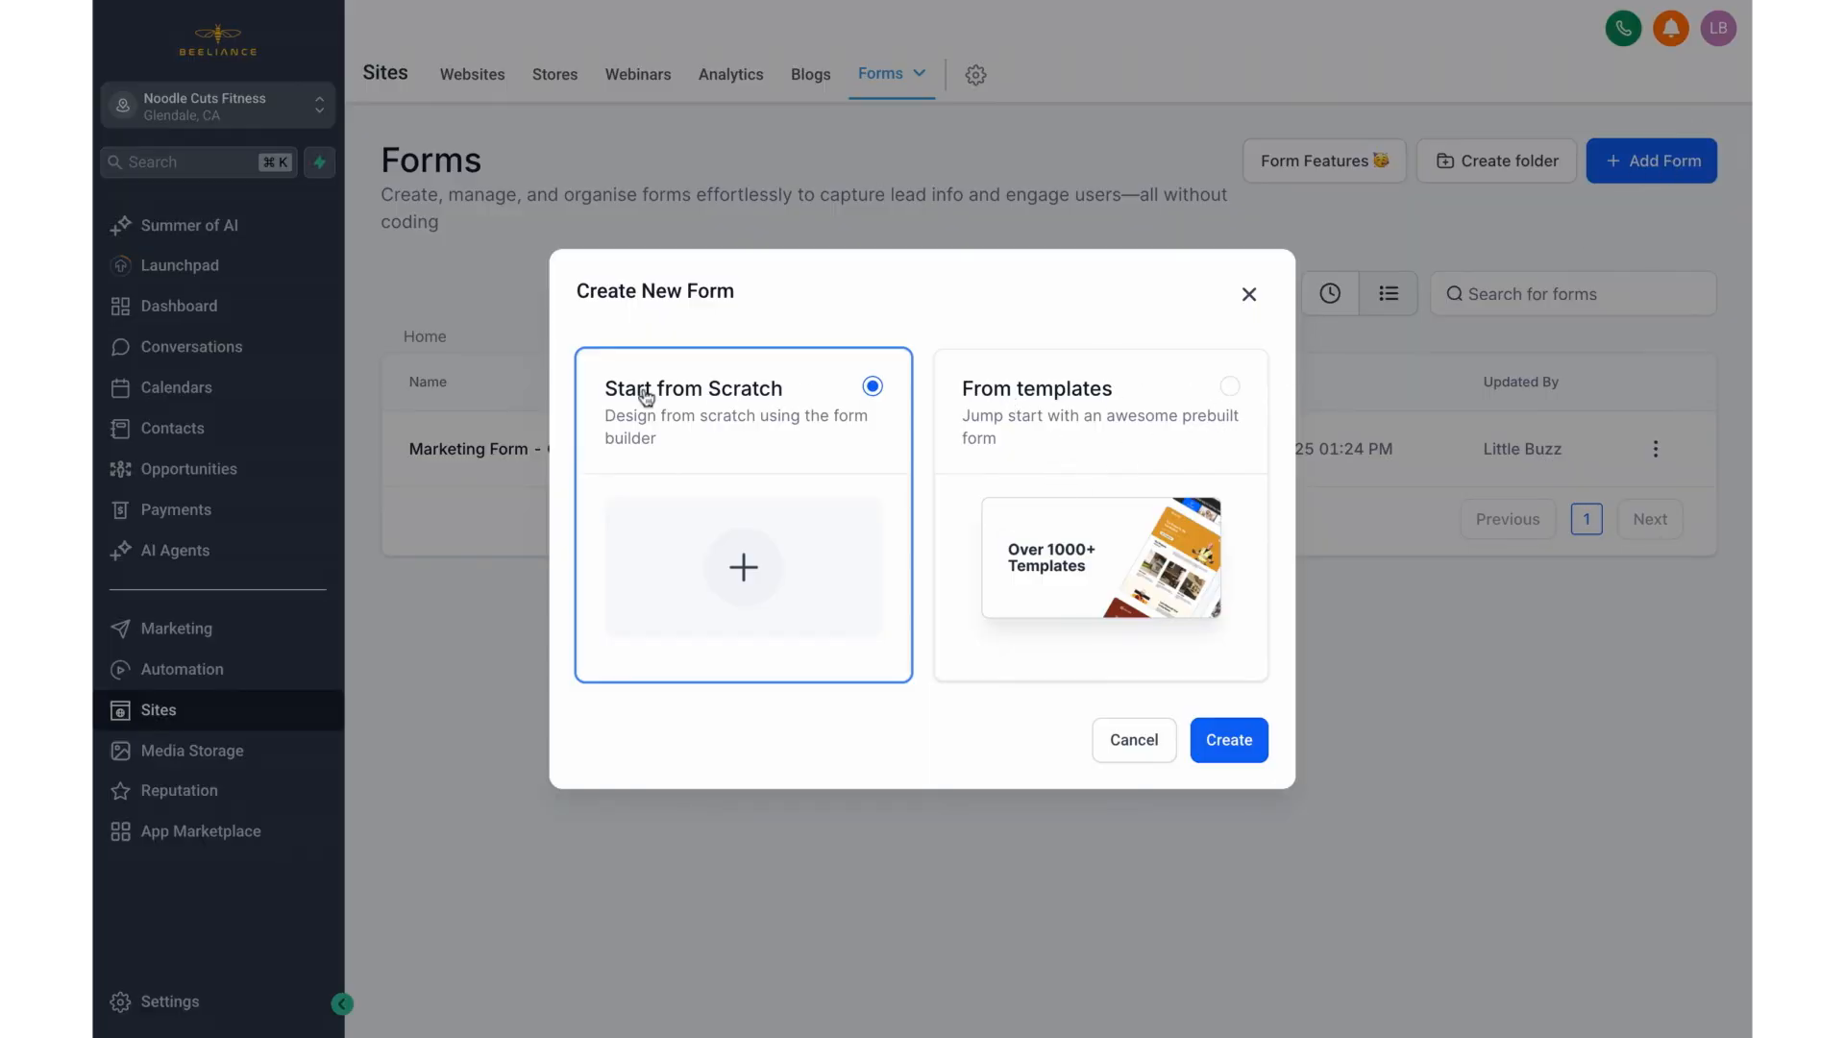
pyautogui.click(1230, 747)
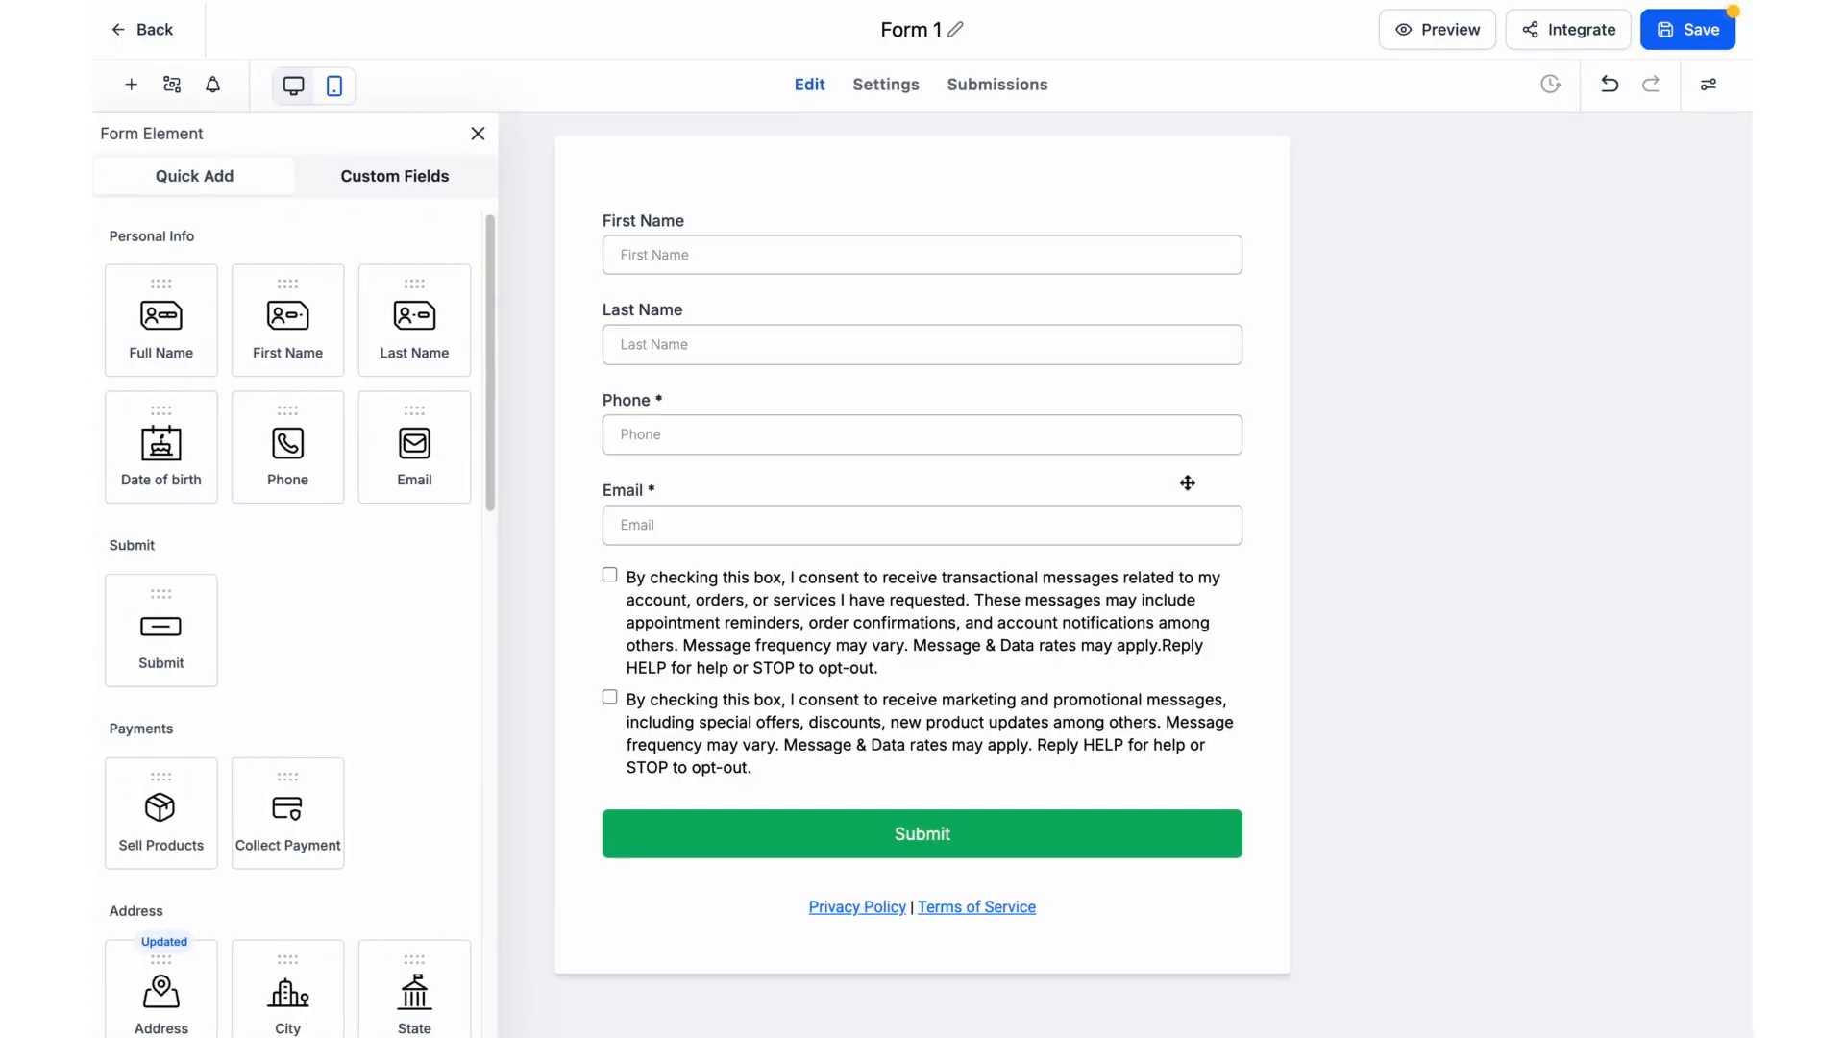
# Rename the new form to Free Workout Session.
pyautogui.click(957, 32)
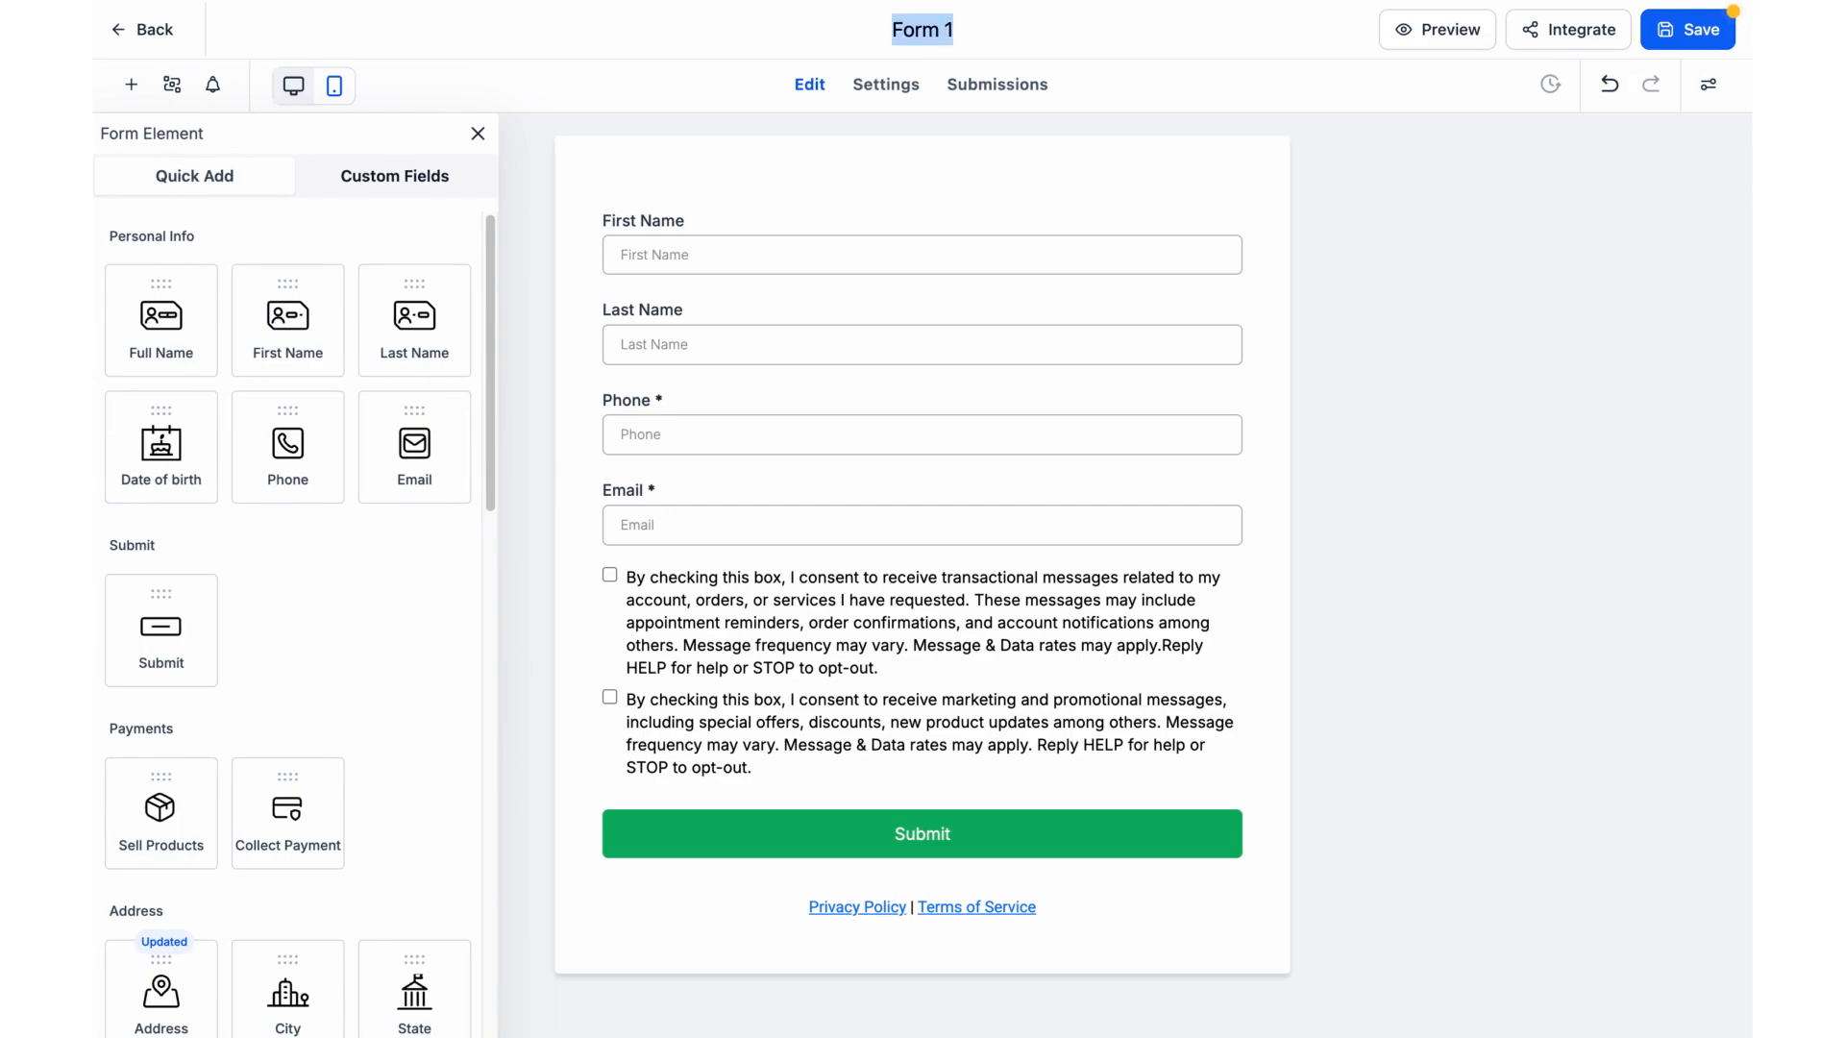
pyautogui.write('Free Work')
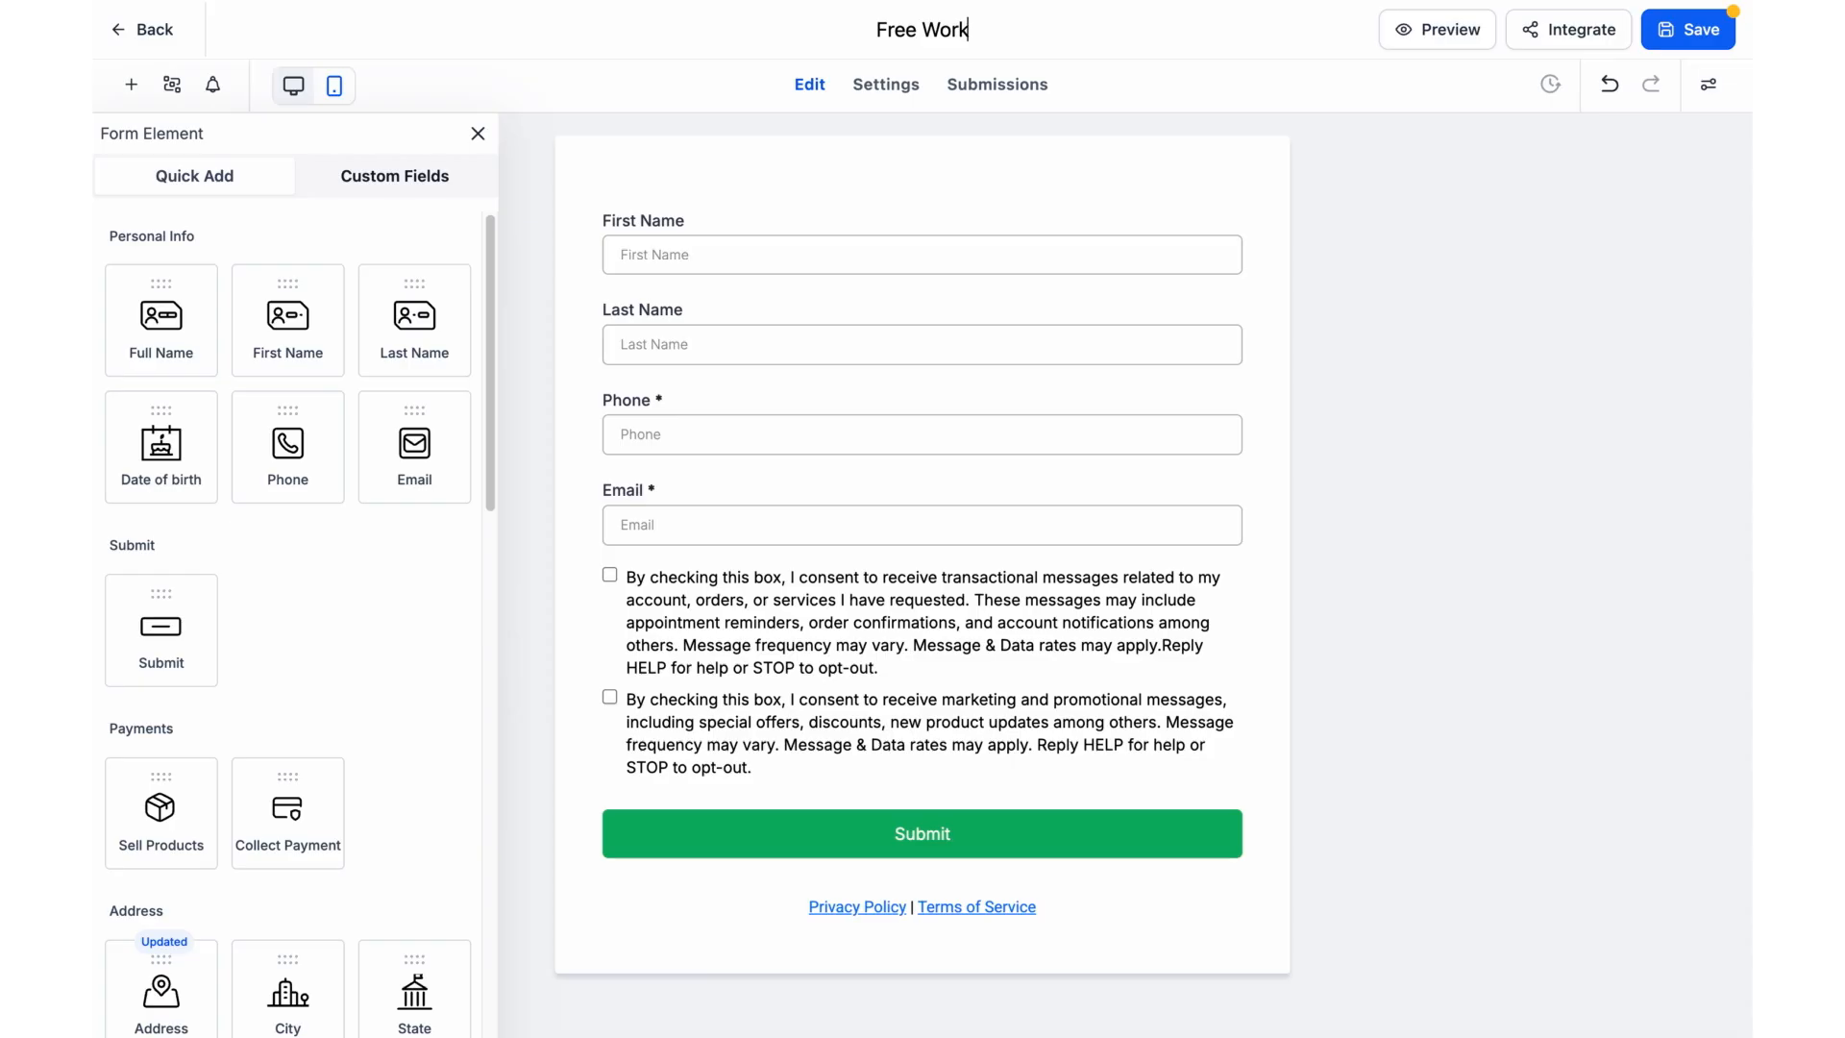
pyautogui.write('out Session')
pyautogui.press('Return')
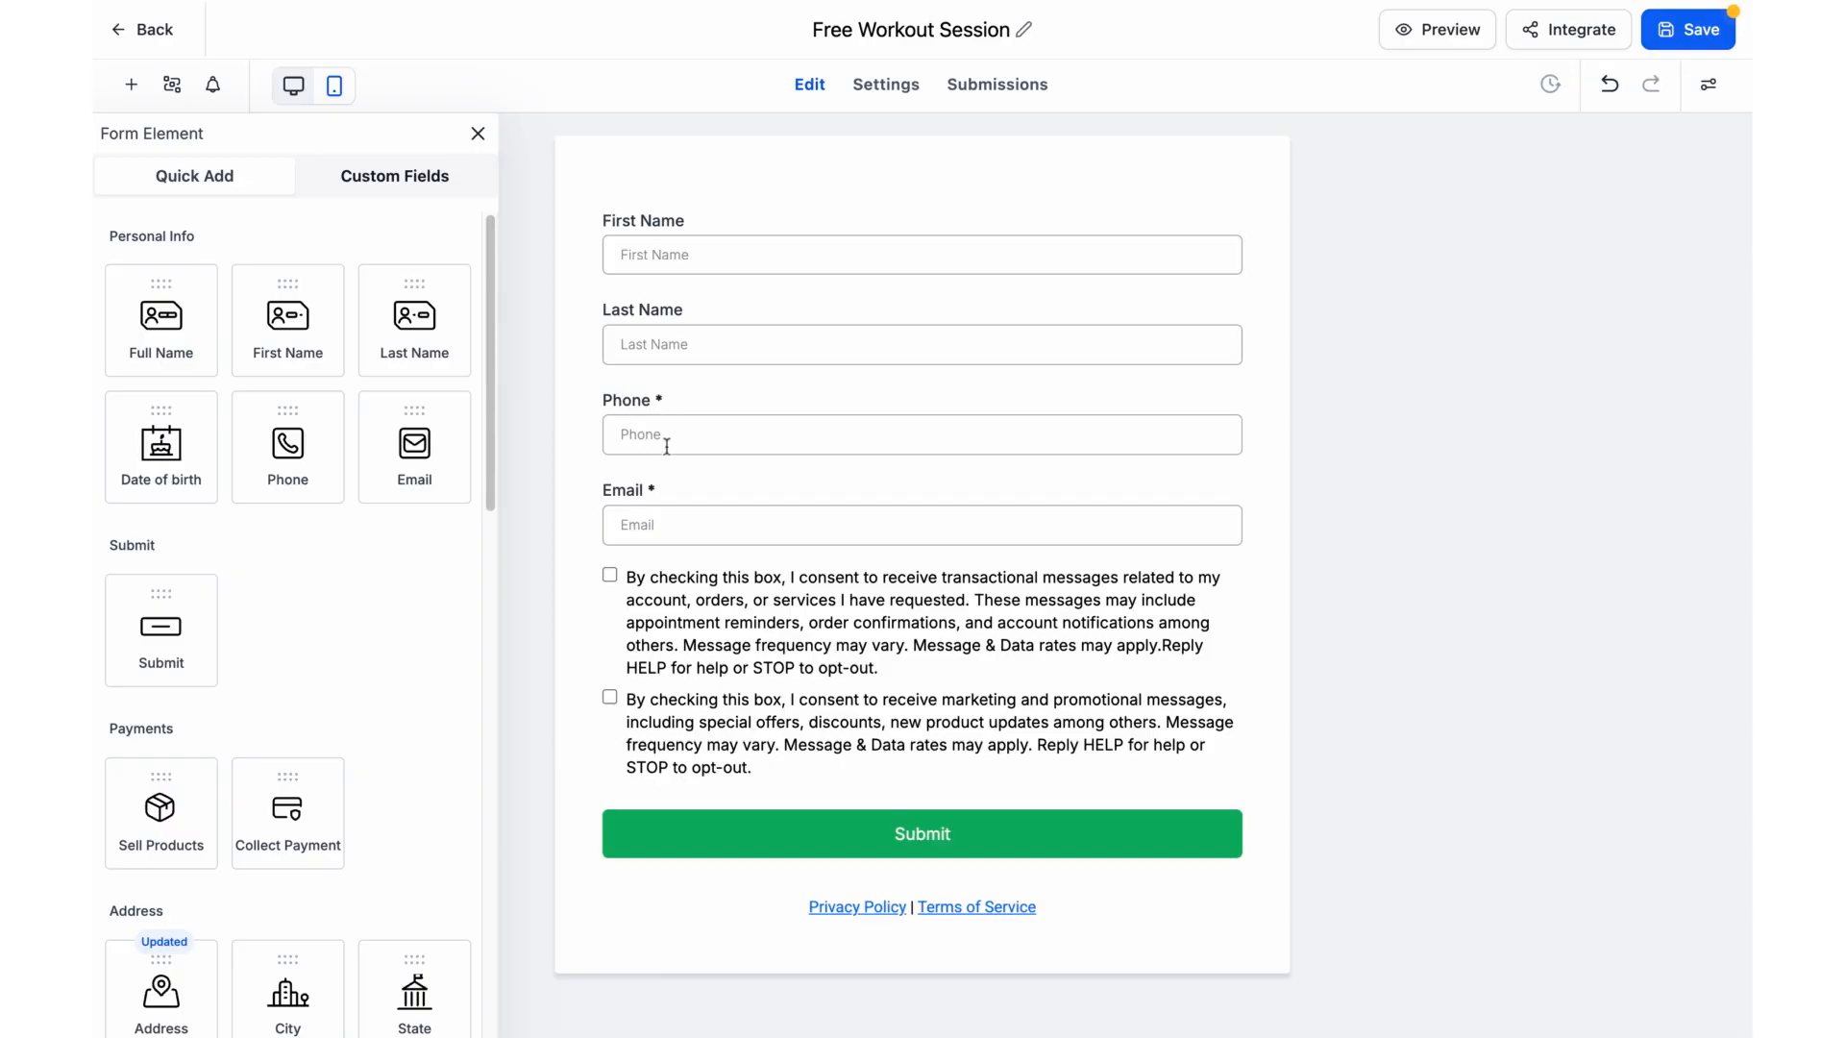
# Make the First Name and Last Name fields of the form required.
pyautogui.click(686, 223)
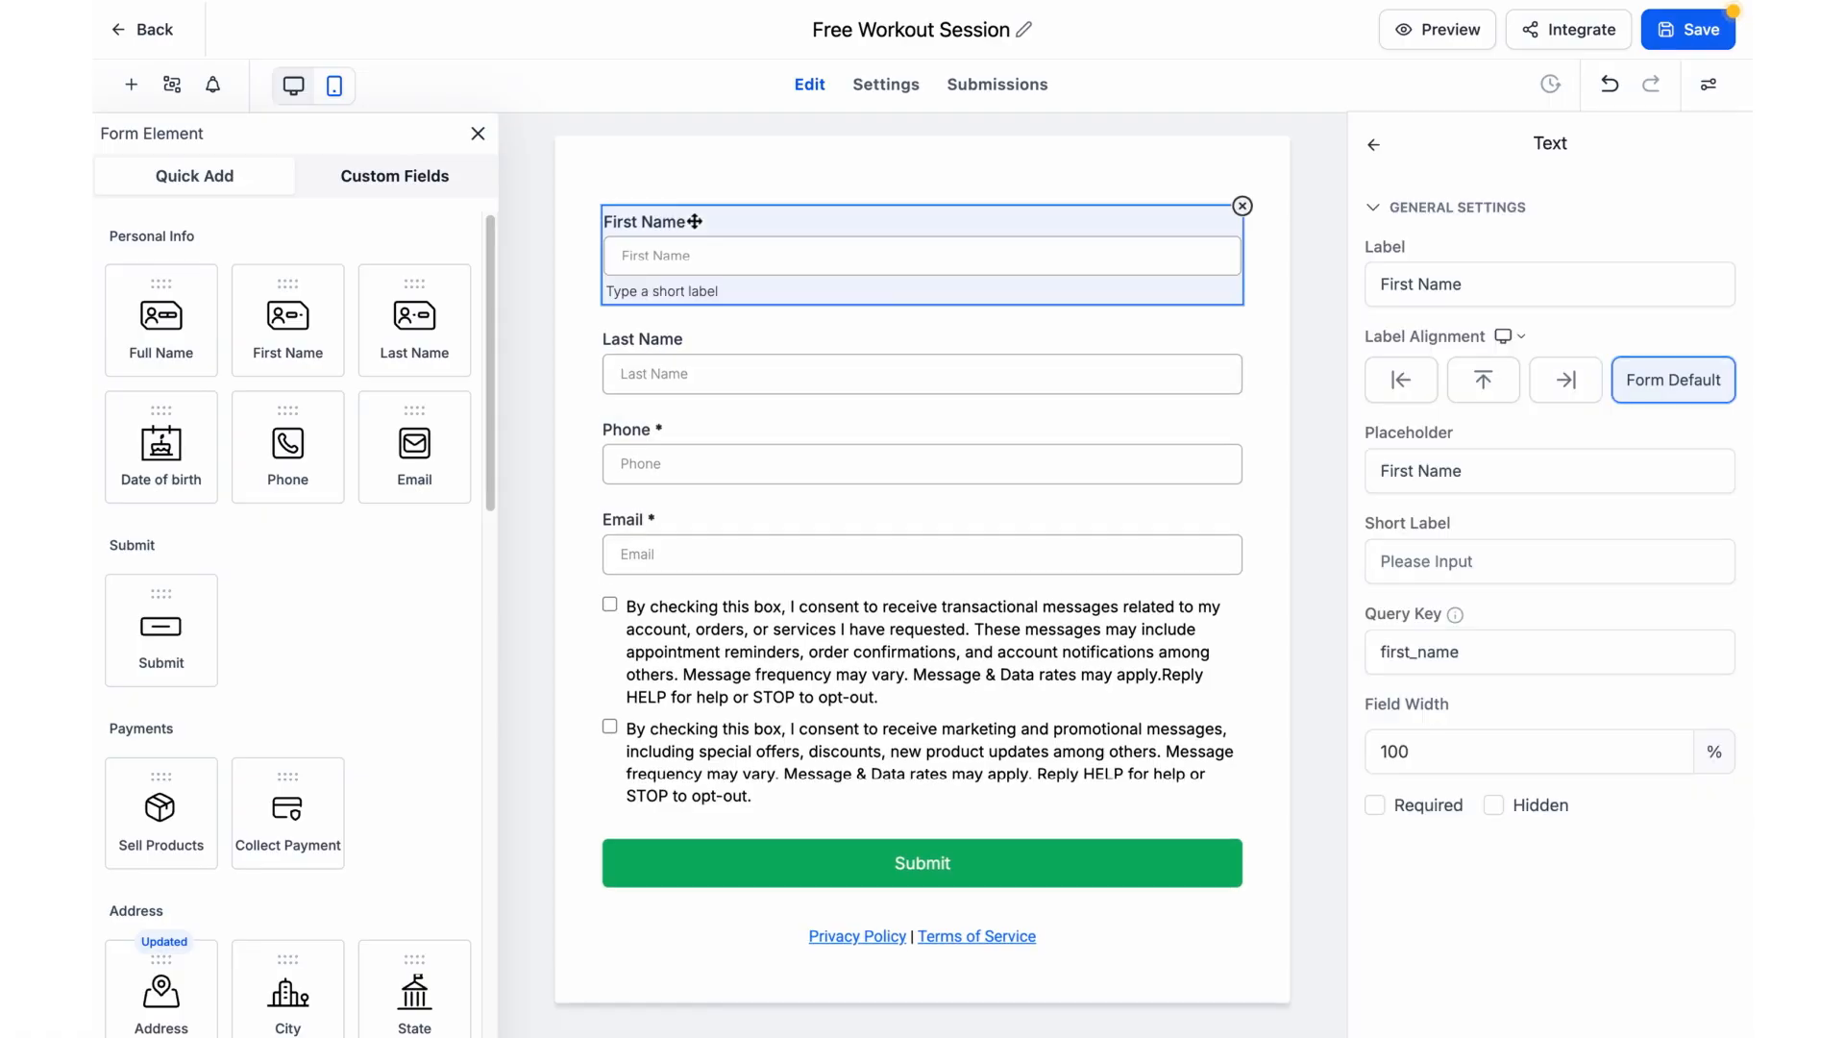
pyautogui.click(1375, 805)
pyautogui.click(738, 340)
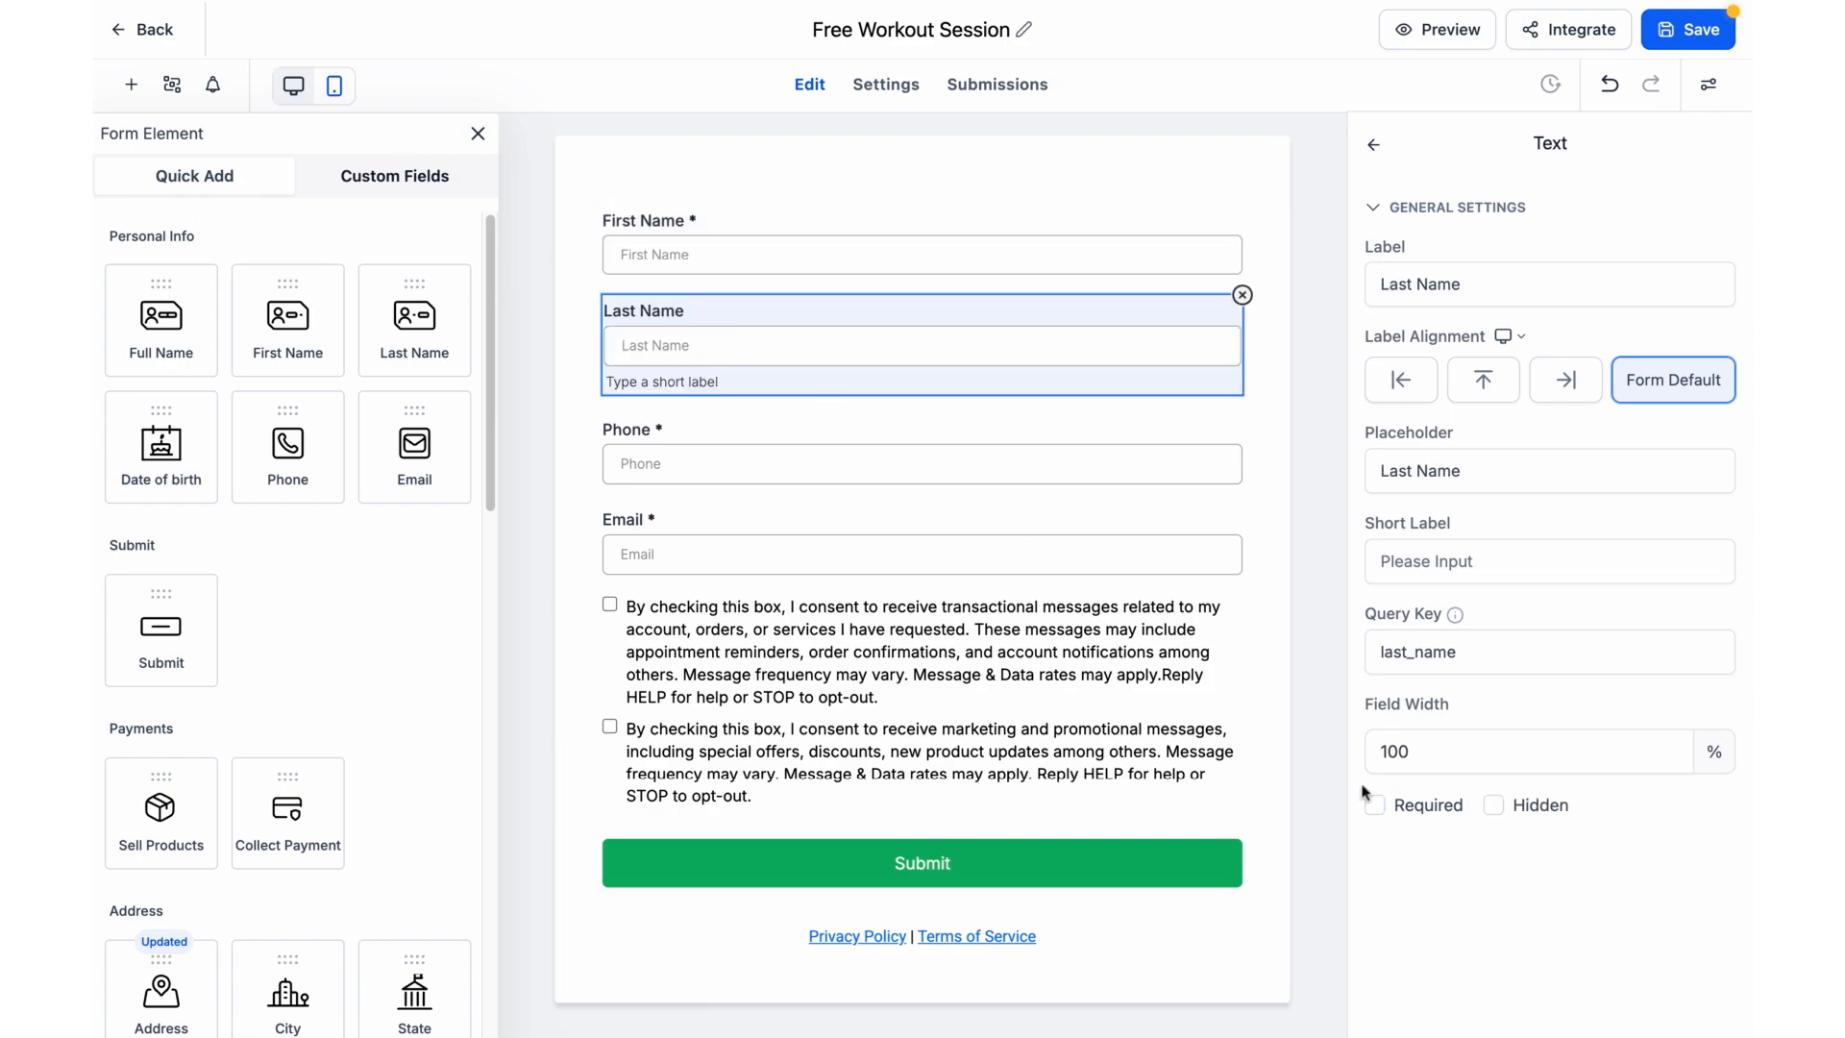
pyautogui.click(1375, 806)
# Make the form's terms and conditions consent element required and deselect it.
pyautogui.click(657, 600)
pyautogui.click(659, 596)
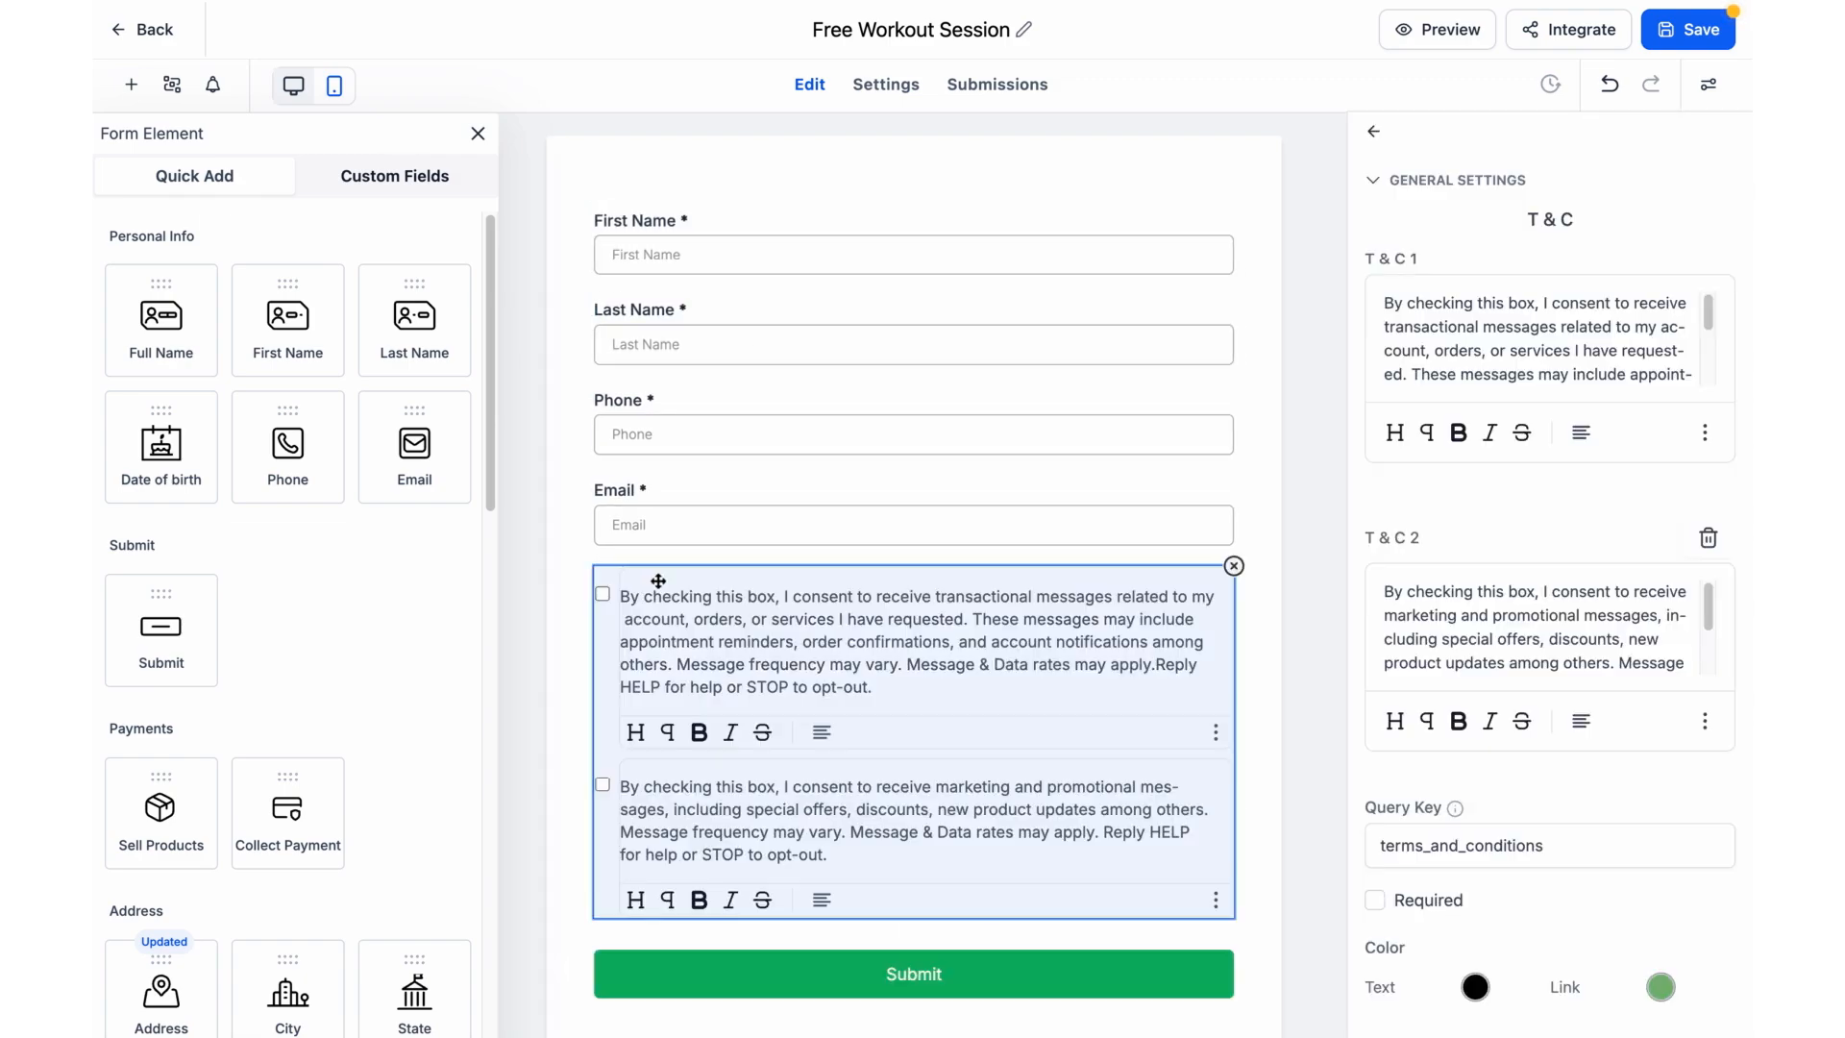
pyautogui.click(1376, 902)
pyautogui.click(1313, 596)
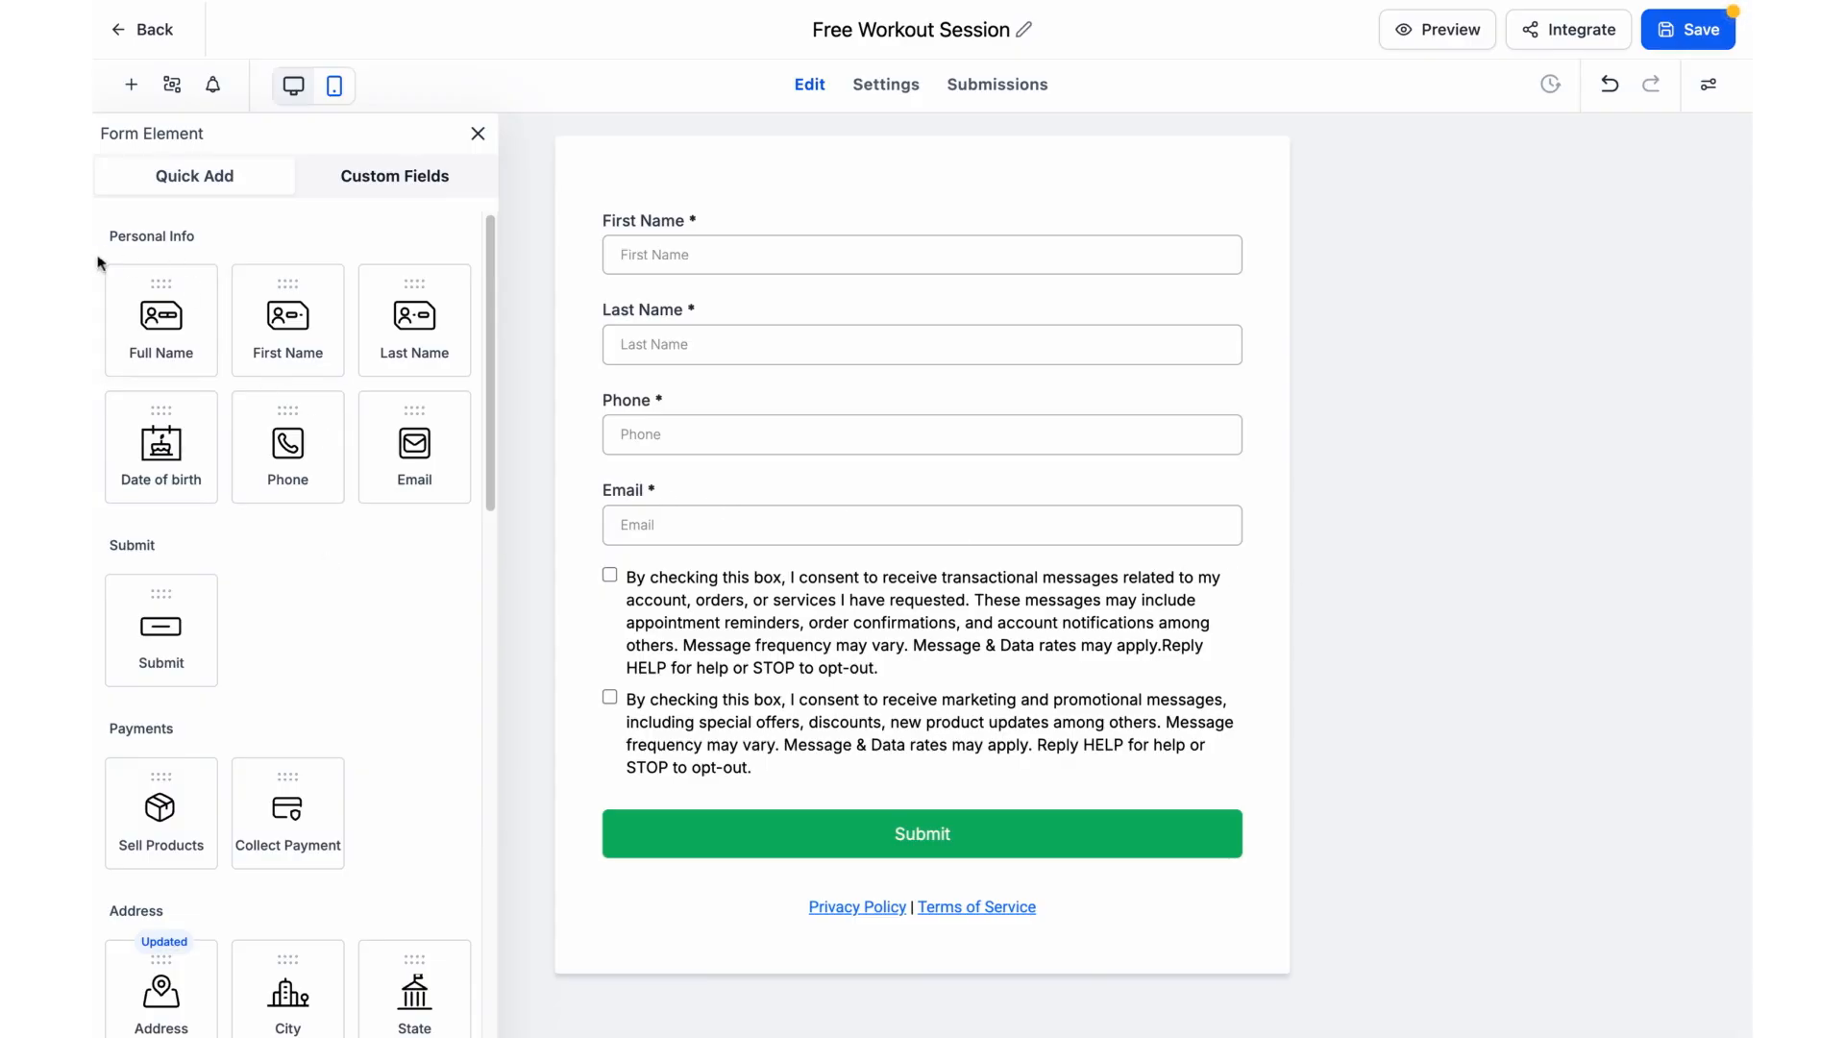
# Start a new custom field for the Contact object with the Checkbox type.
pyautogui.scroll(-9, 265, 738)
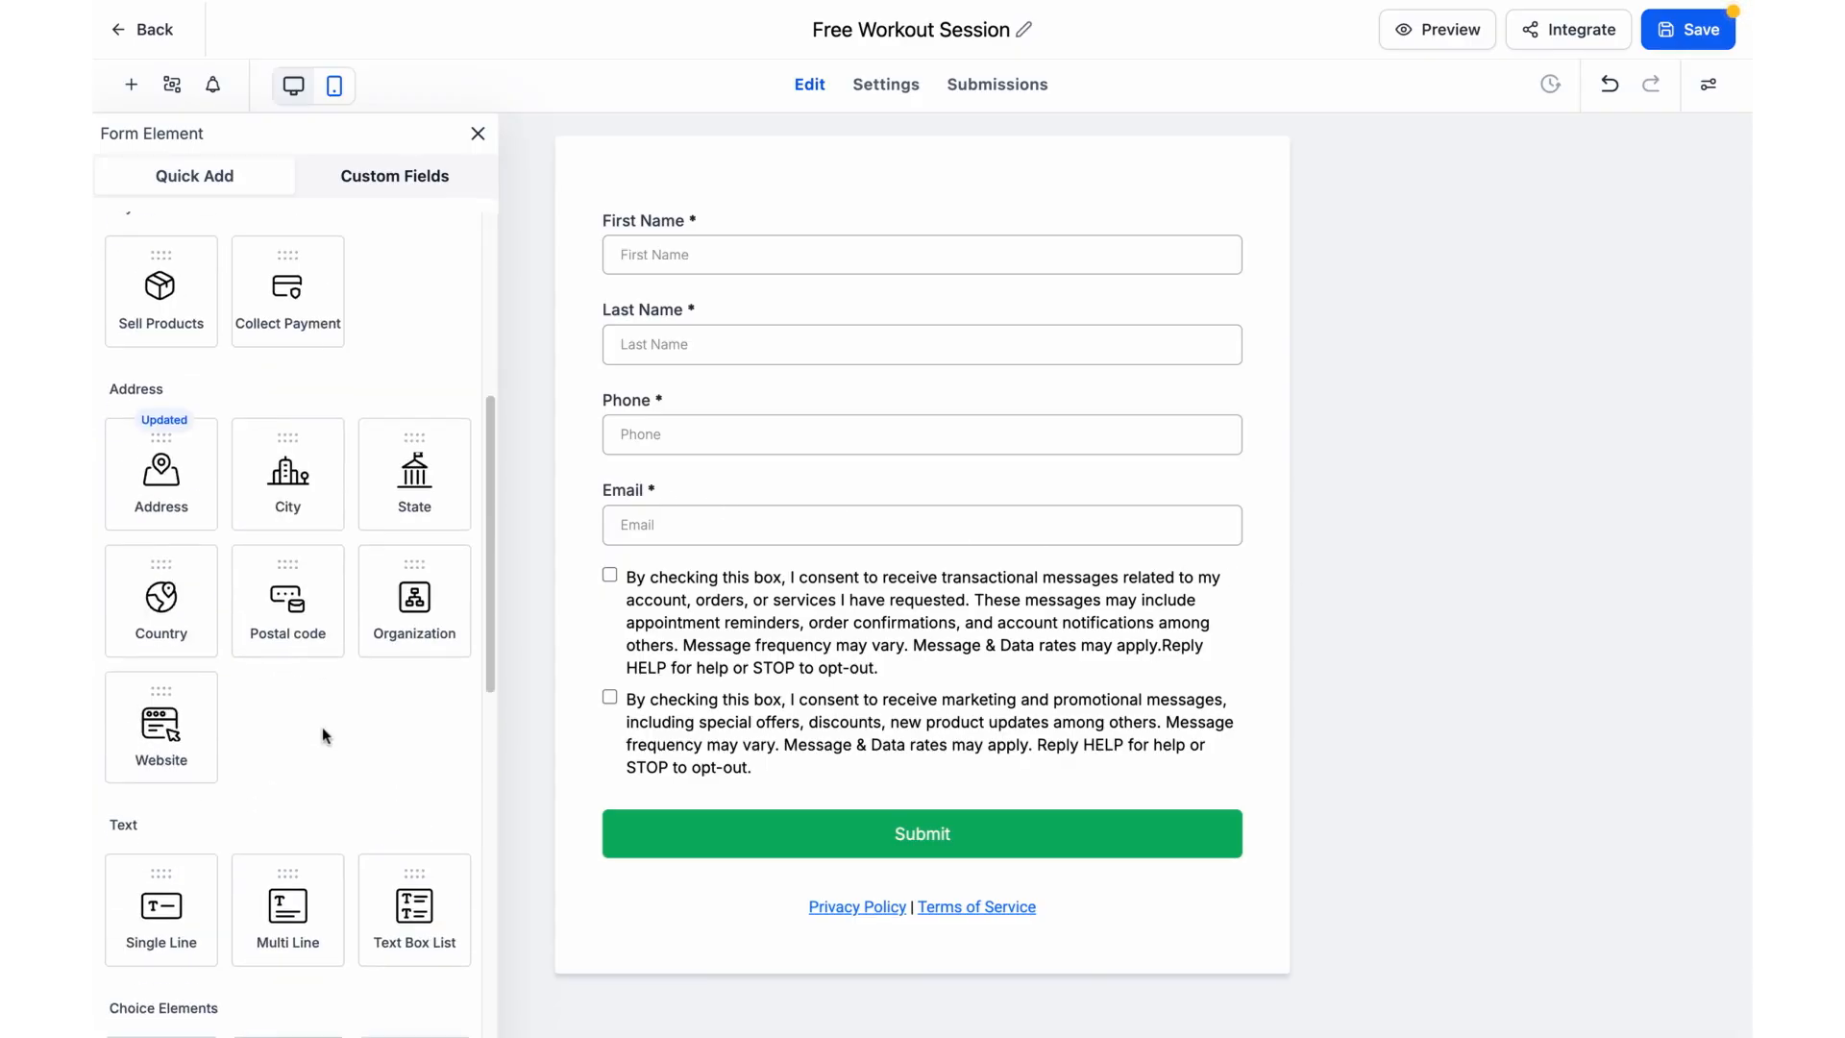
pyautogui.scroll(3, 375, 432)
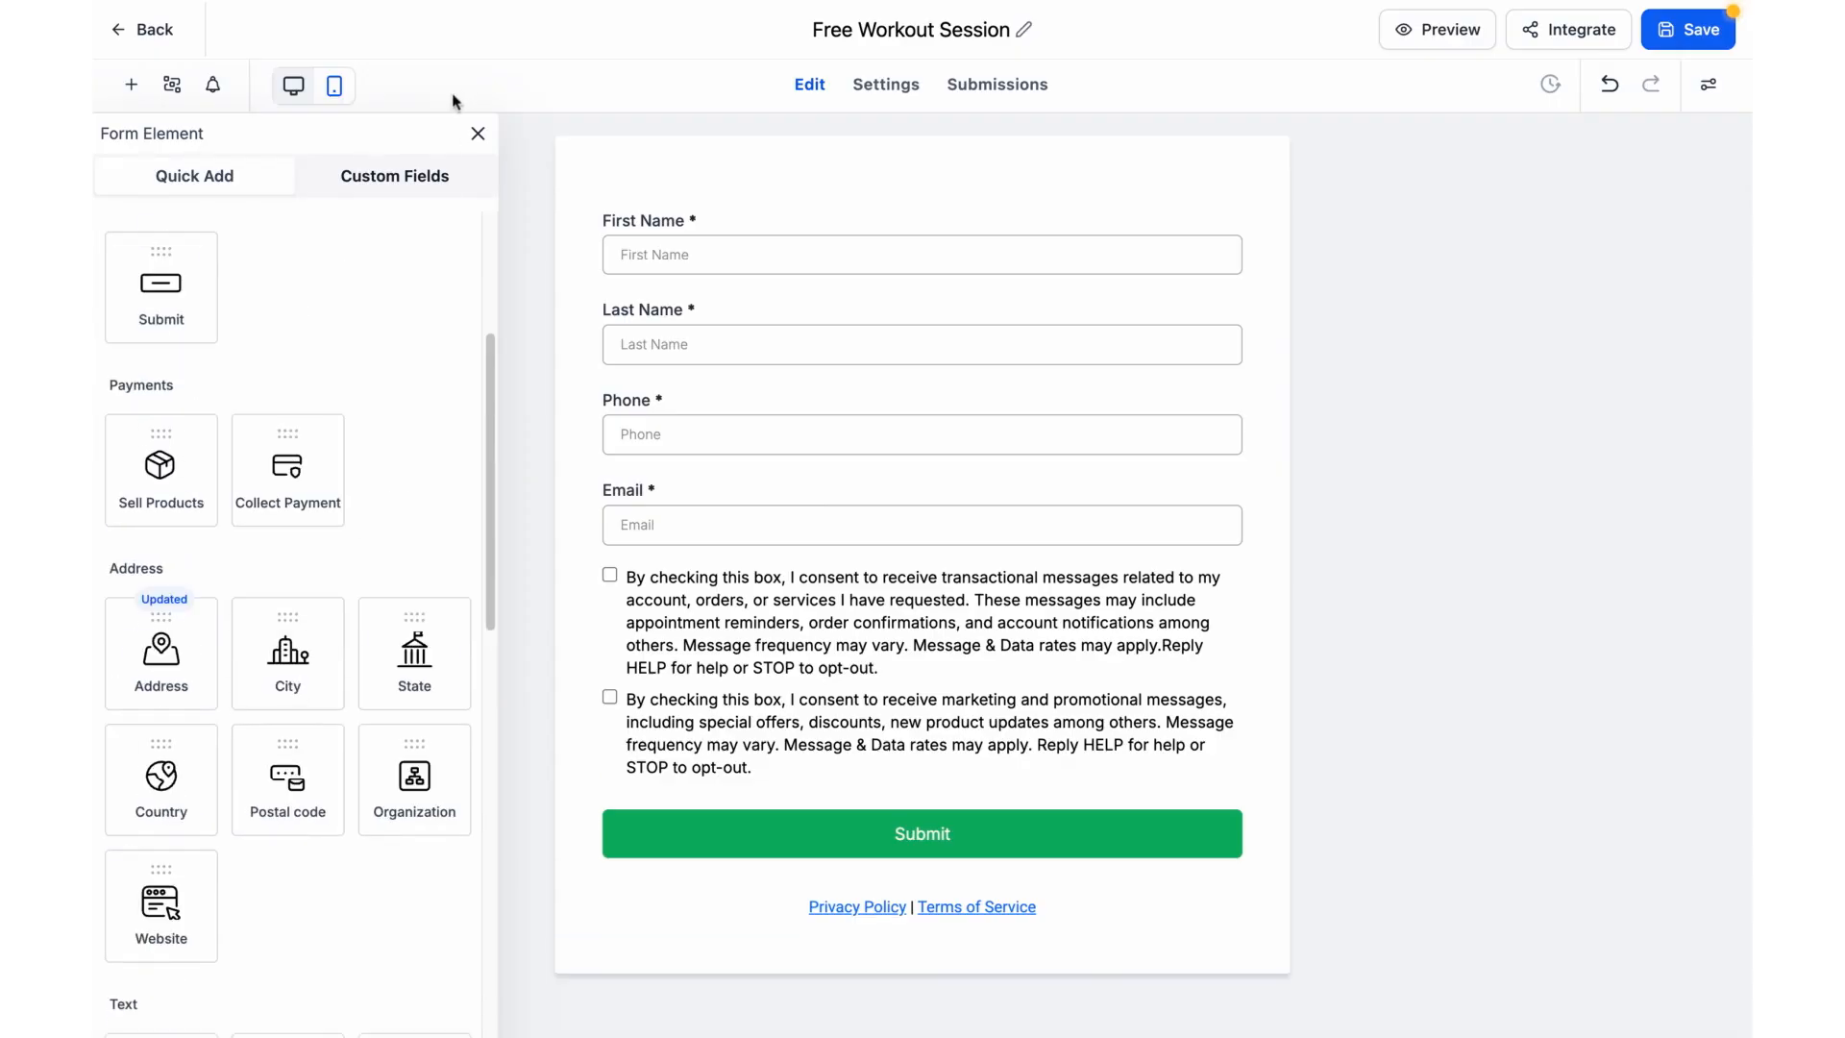
pyautogui.click(396, 178)
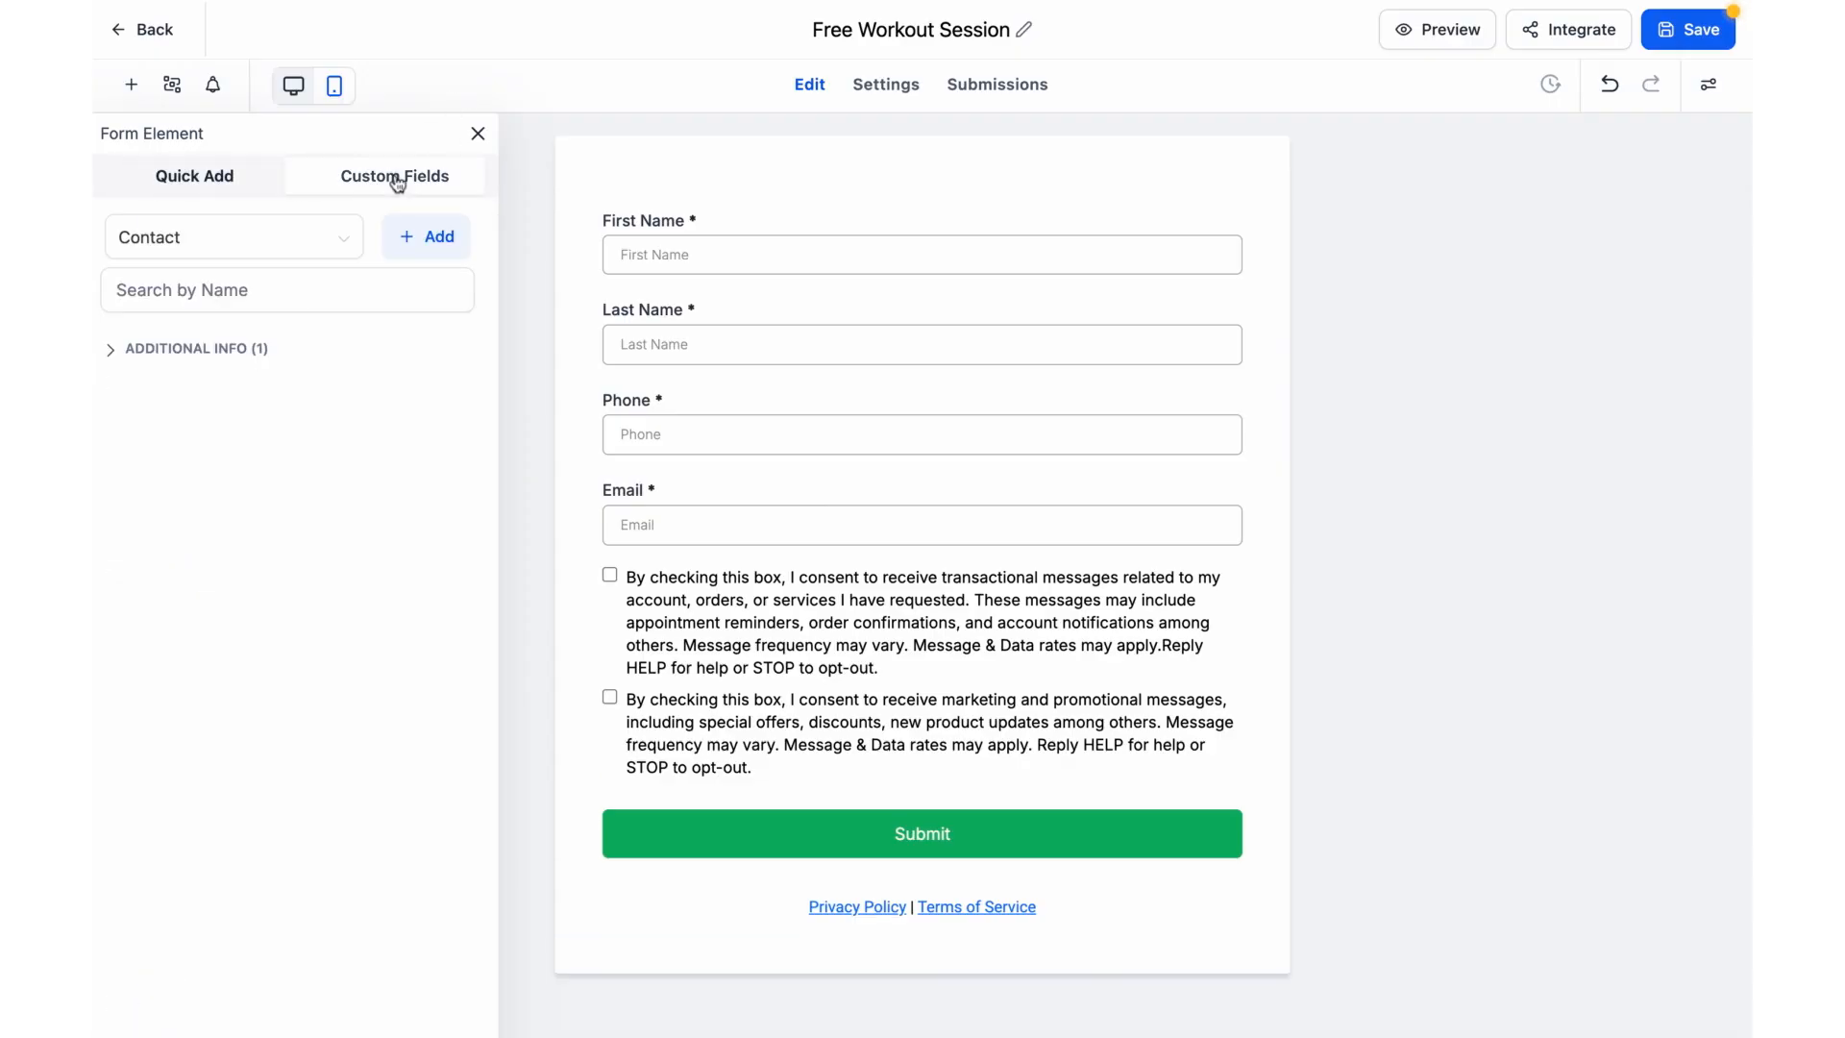
pyautogui.click(422, 239)
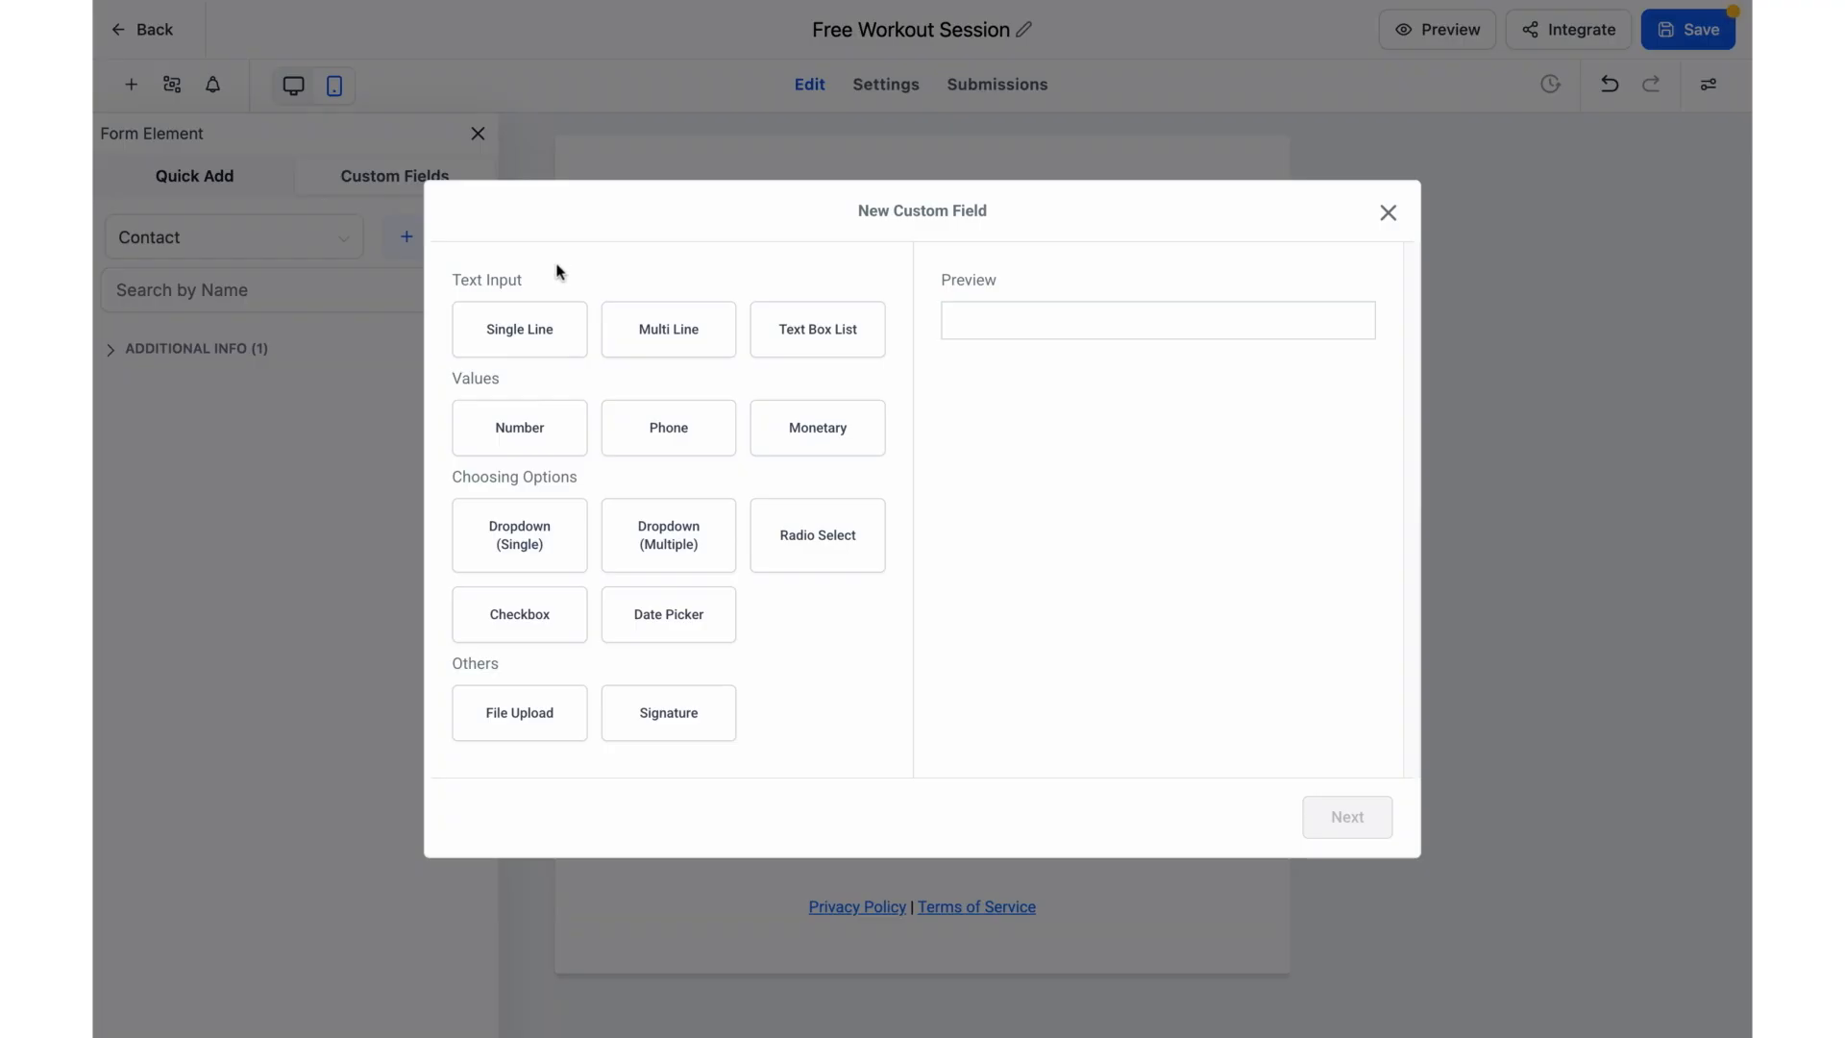
pyautogui.click(550, 336)
pyautogui.click(519, 620)
pyautogui.click(1342, 818)
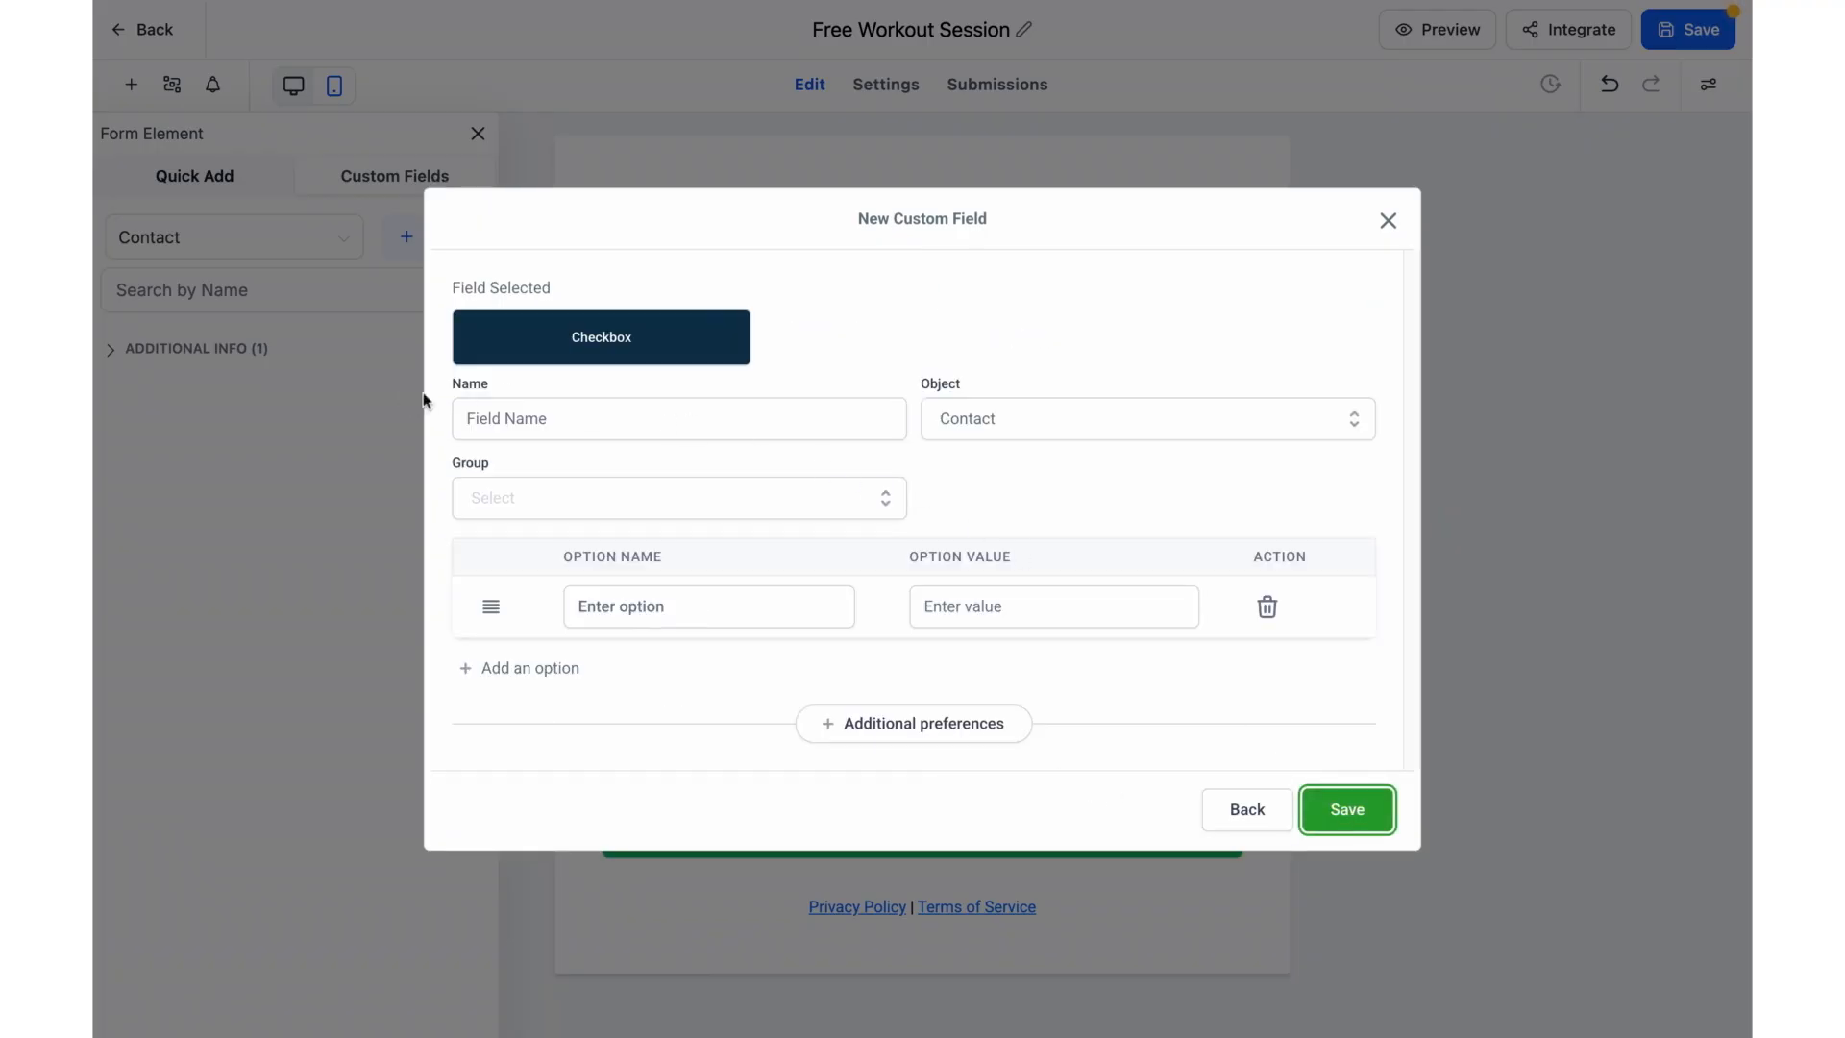
# Name the checkbox field "What are your fitness goals?", keep it on the Contact object and assign it to the Additional Info group.
pyautogui.click(597, 417)
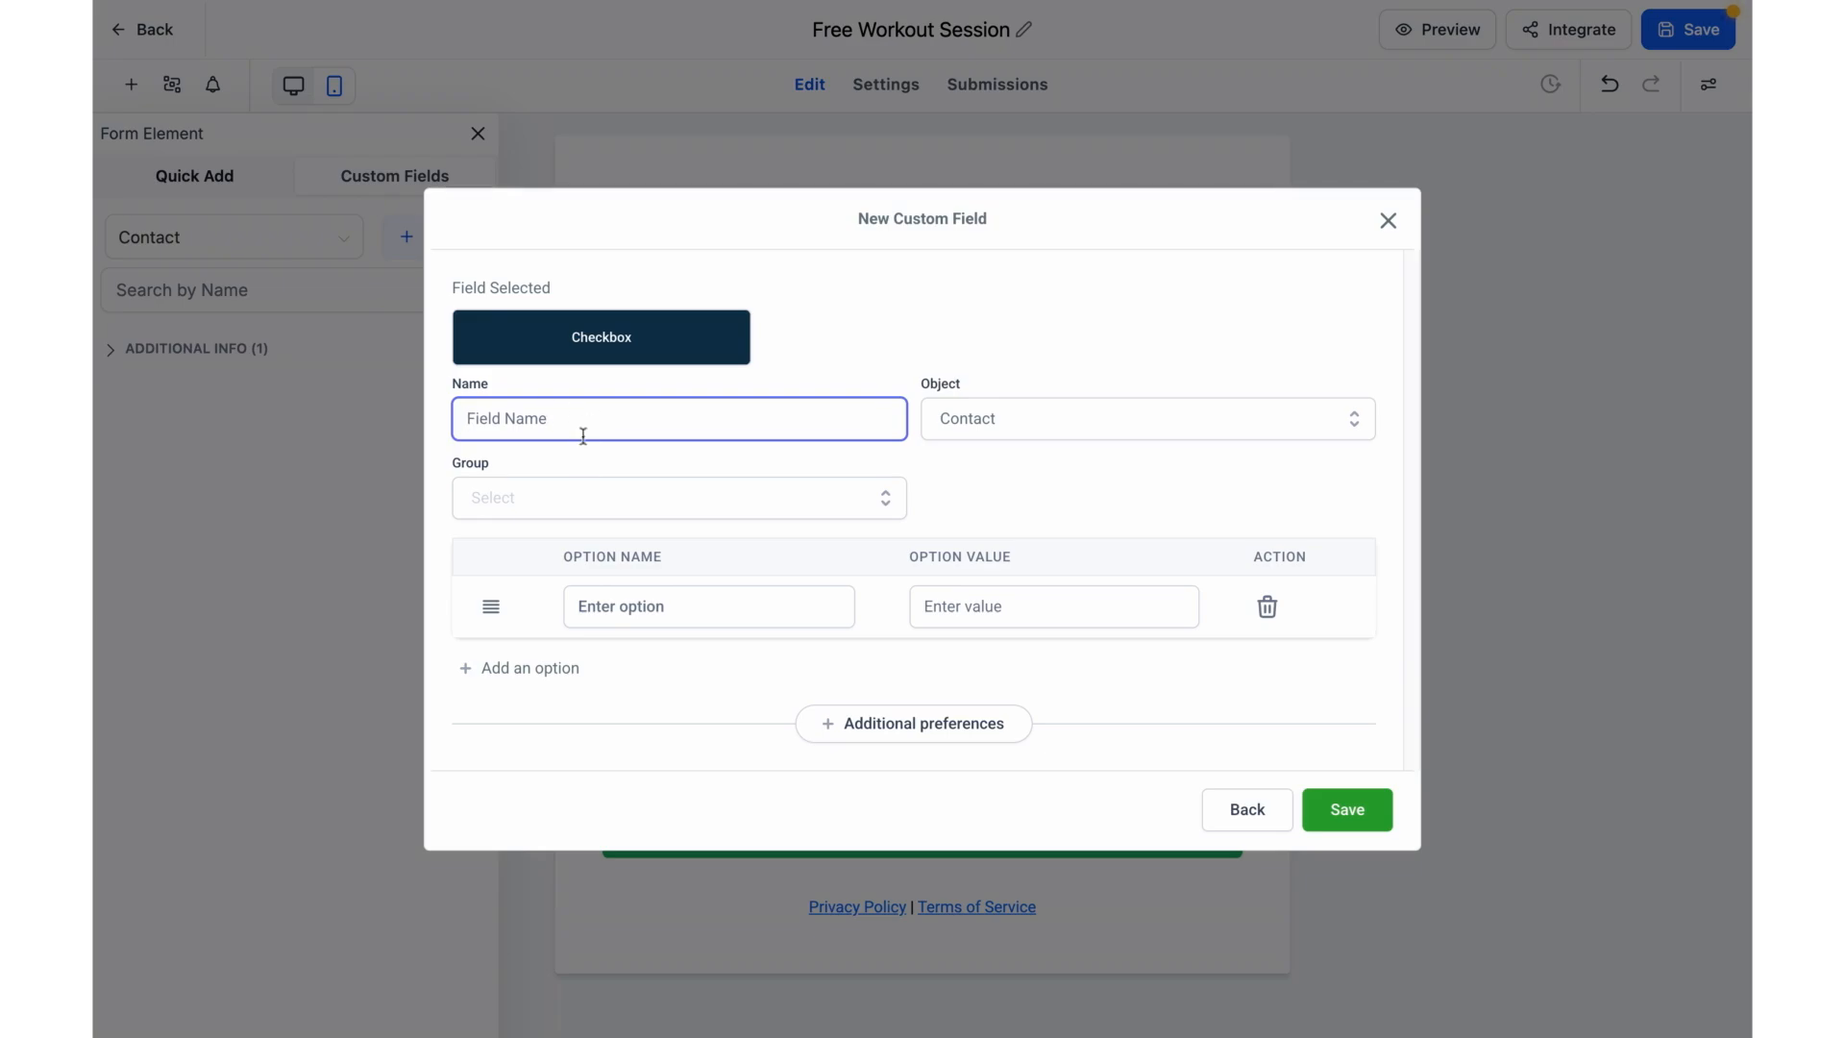
pyautogui.write('What are your fitness goals?')
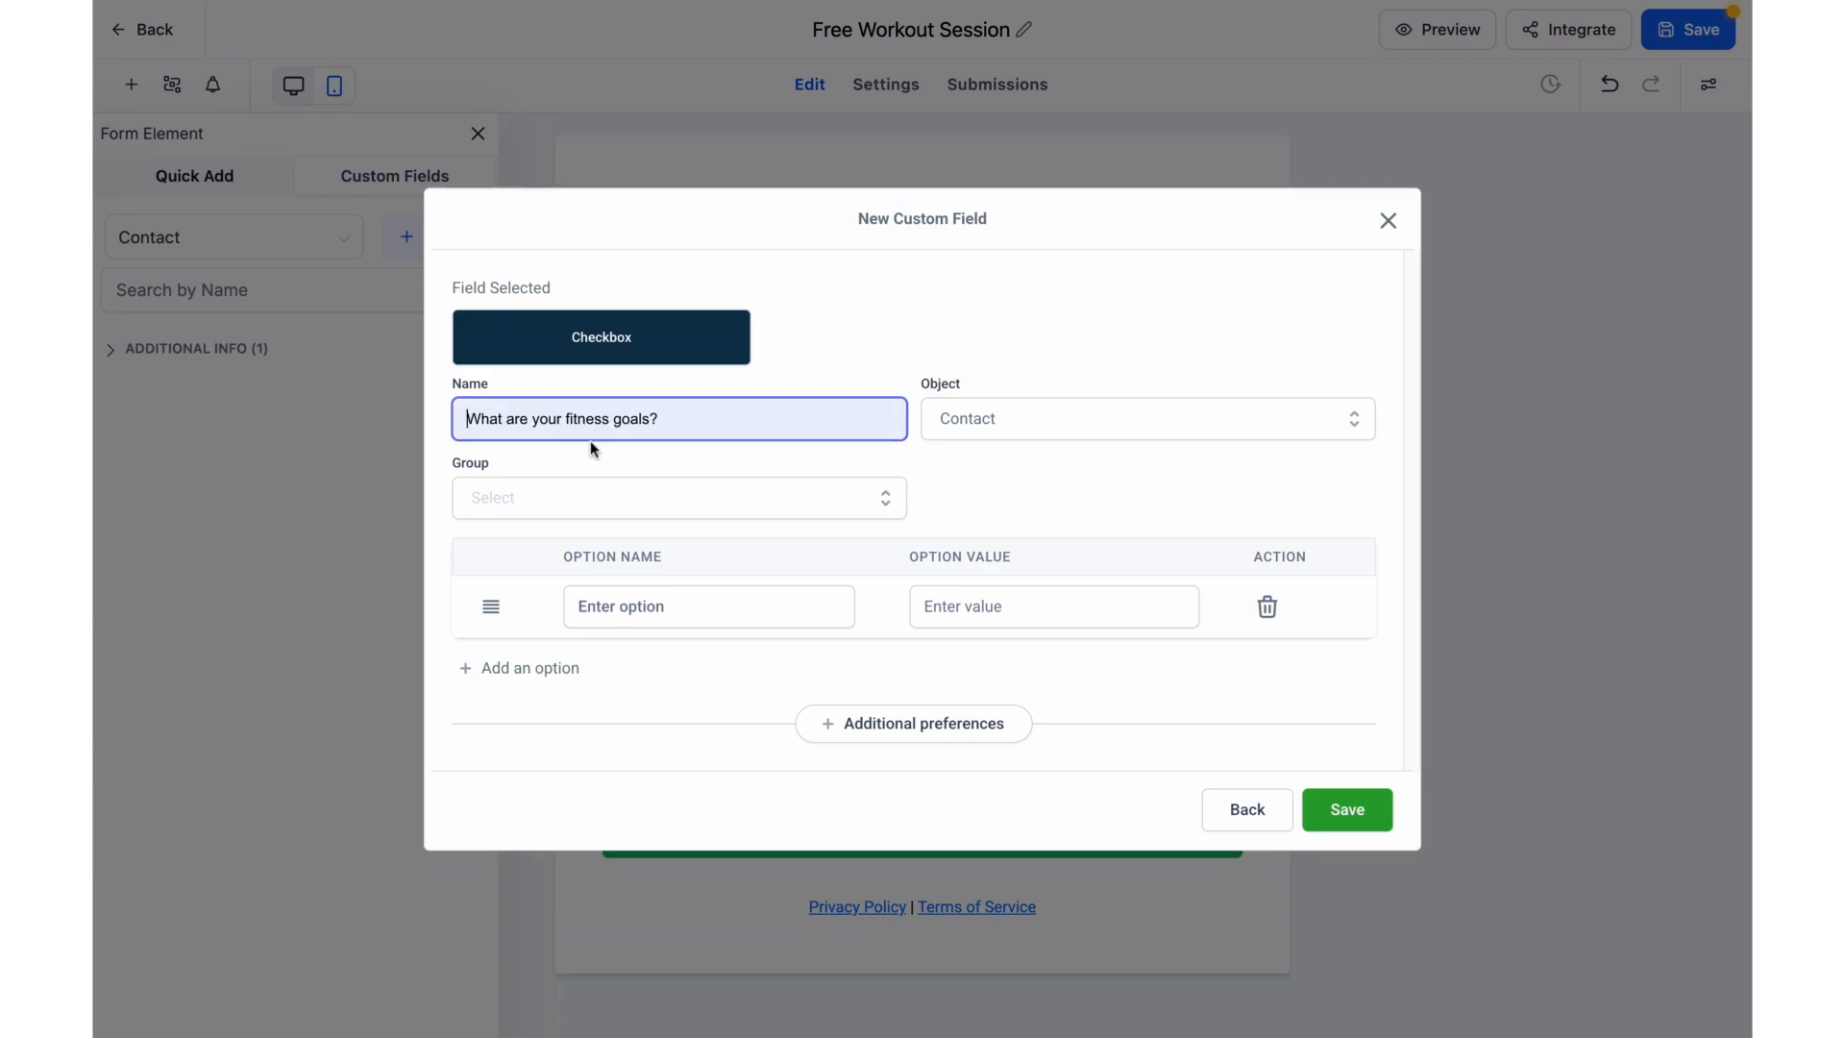
pyautogui.click(1004, 438)
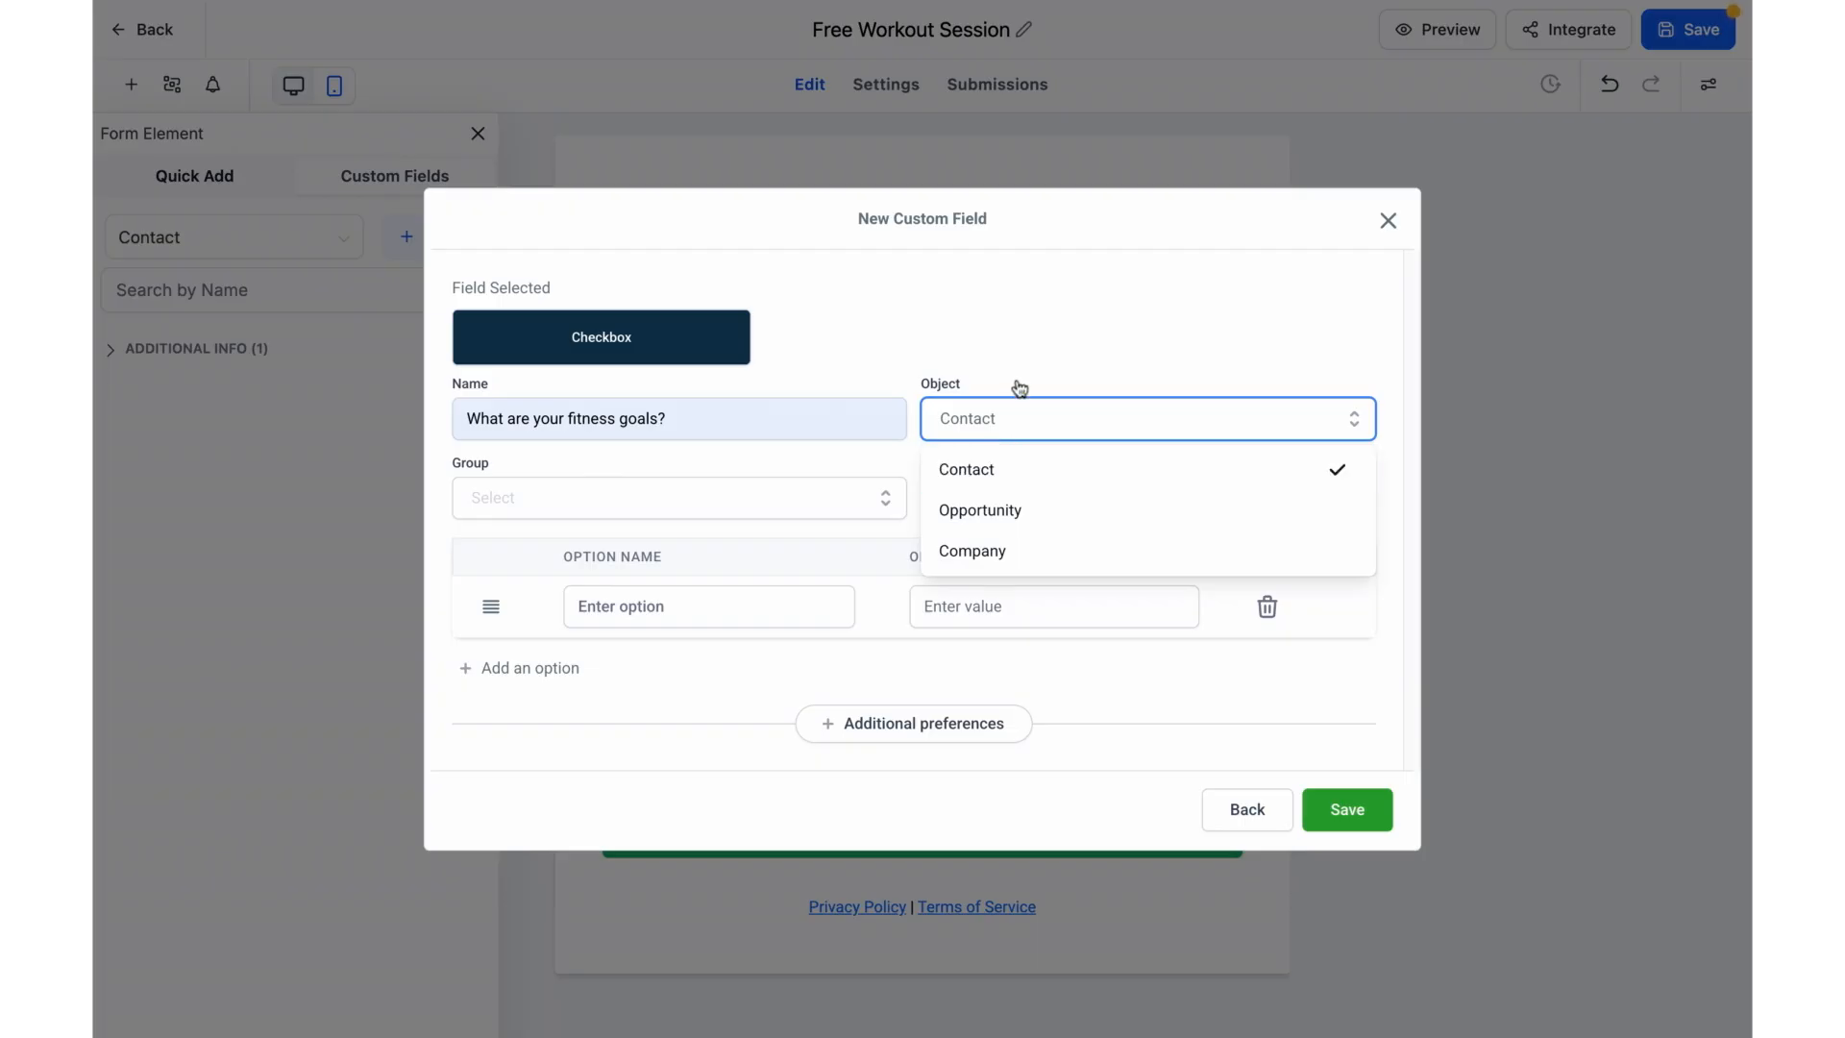
pyautogui.click(702, 497)
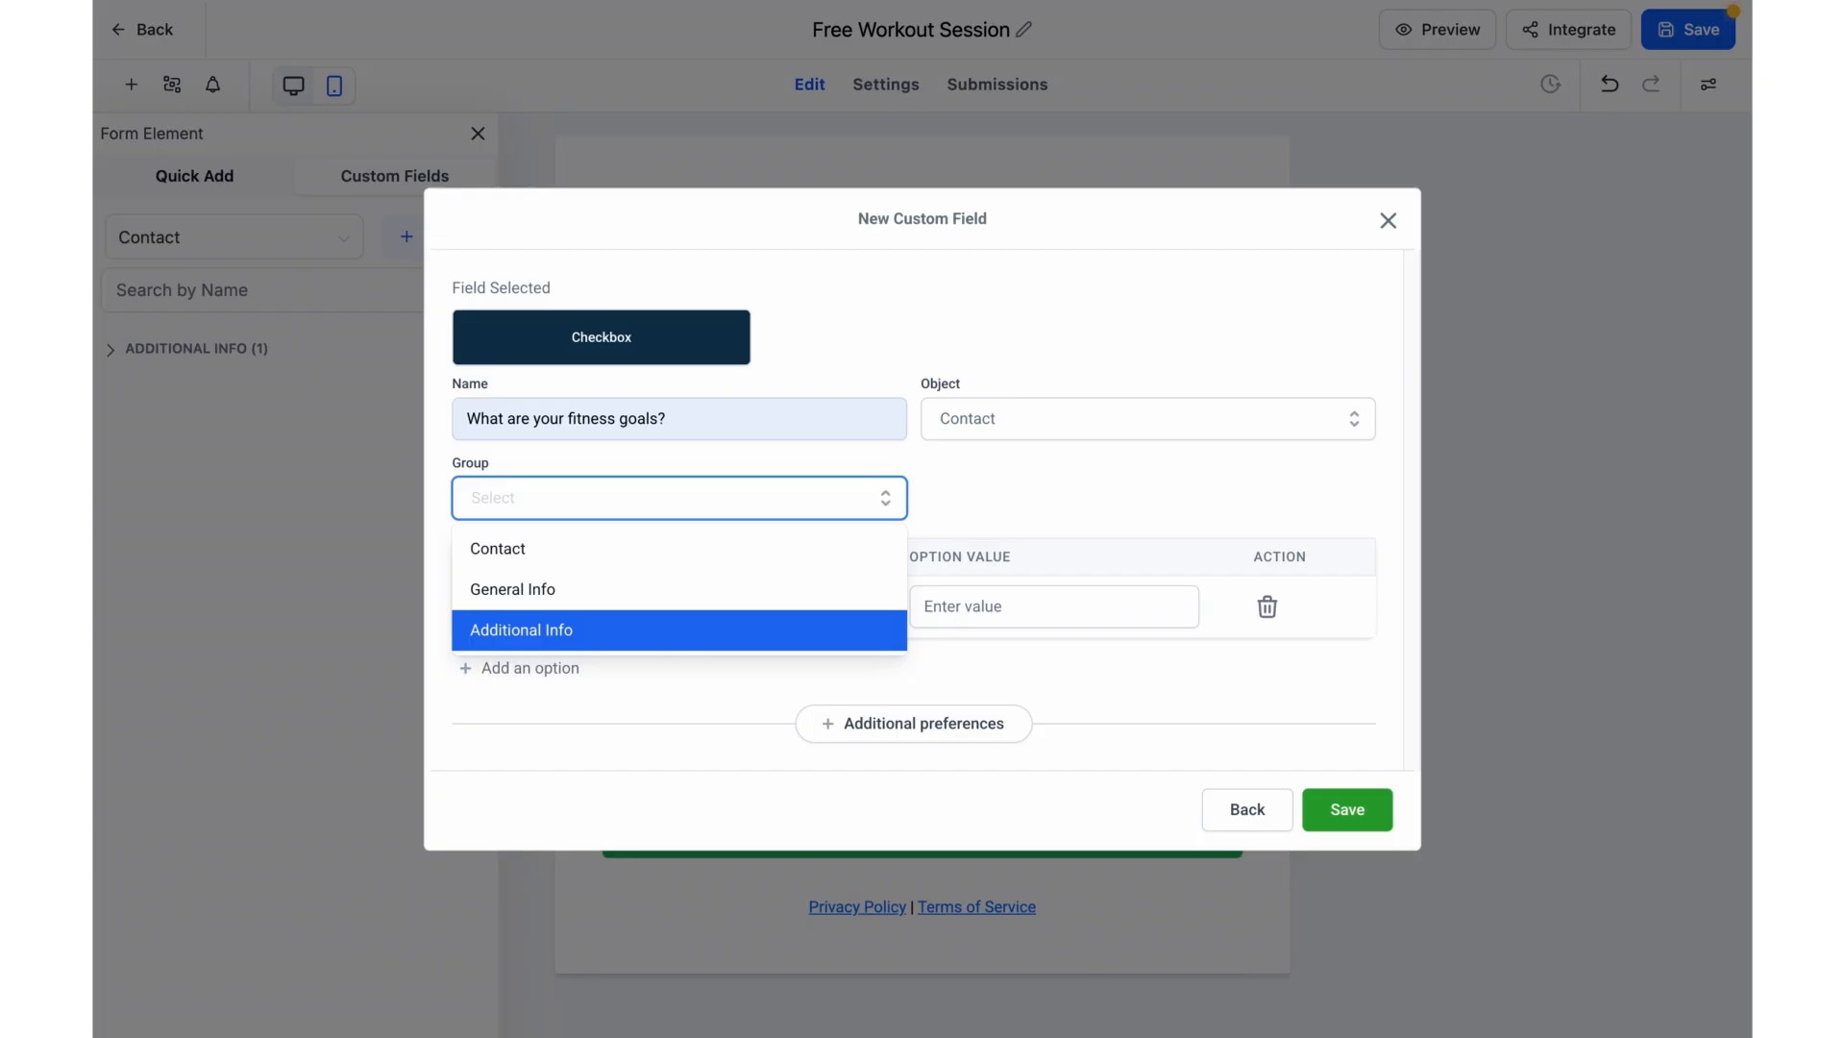
pyautogui.click(538, 630)
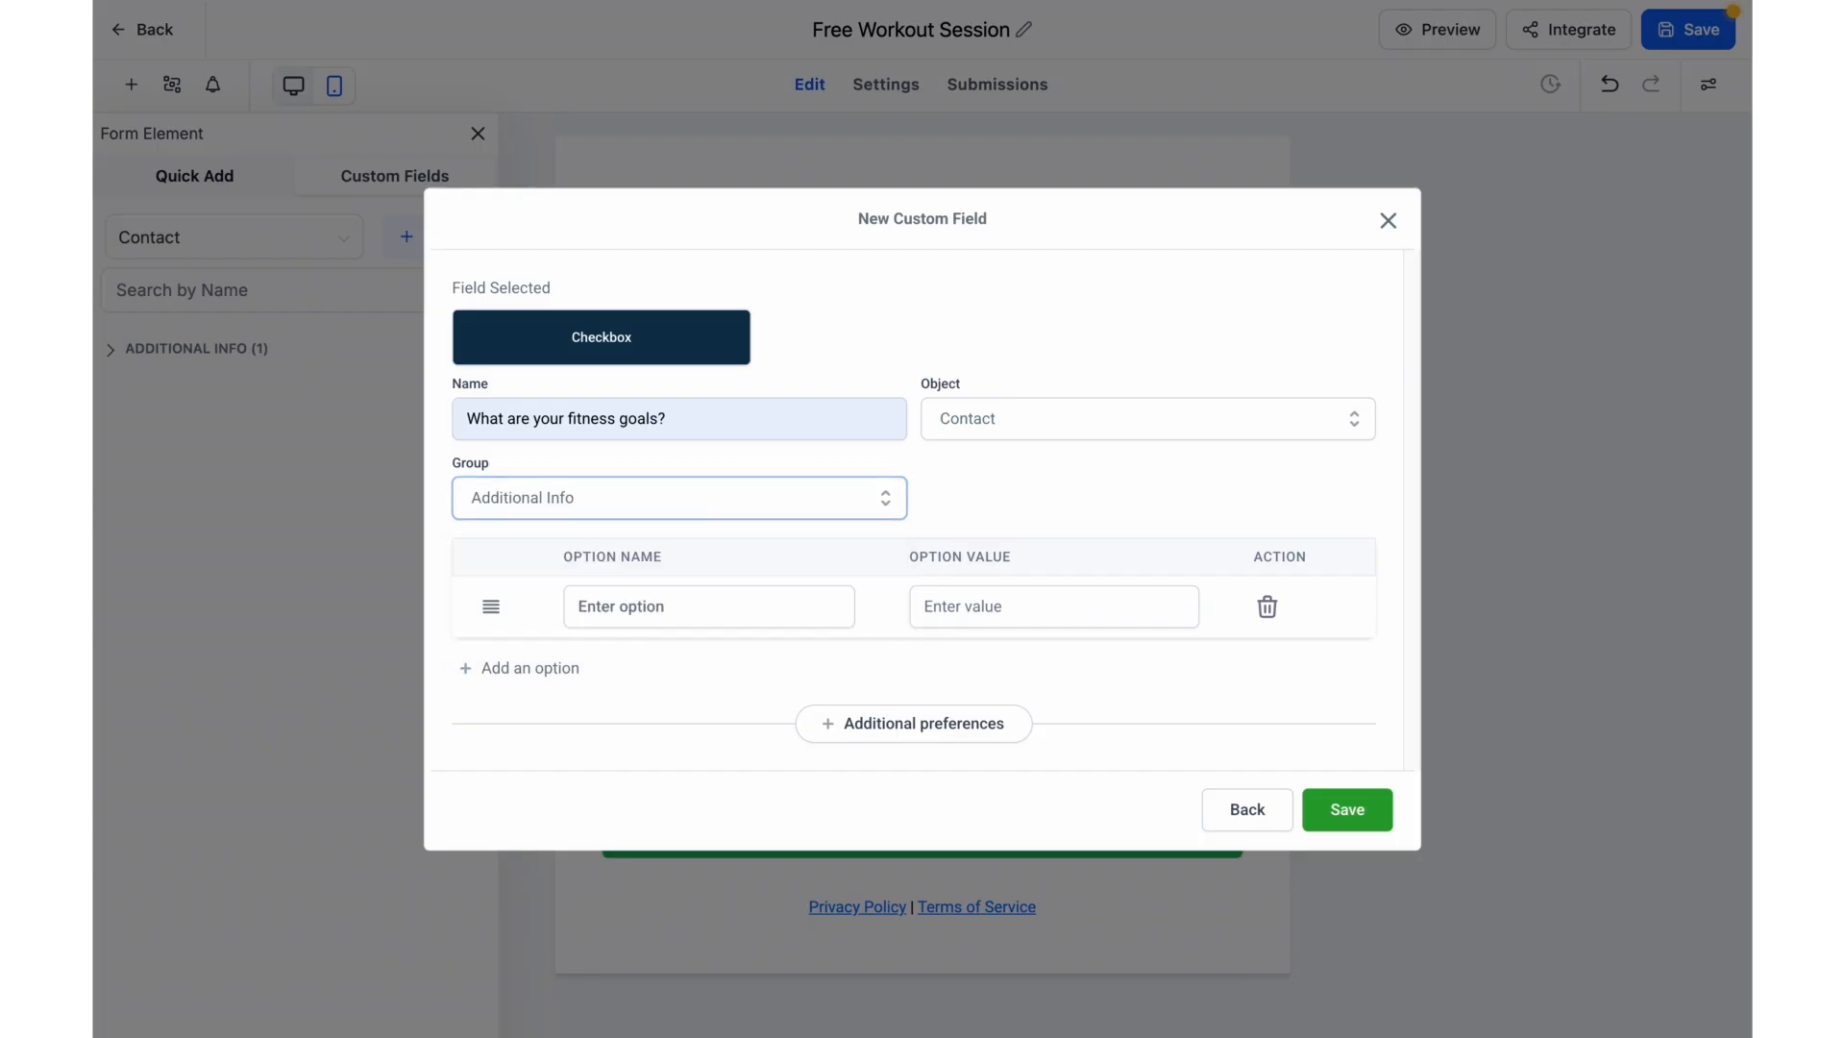
# Give the fitness goals field three options: Weight Loss, Build Muscle and Other.
pyautogui.click(677, 610)
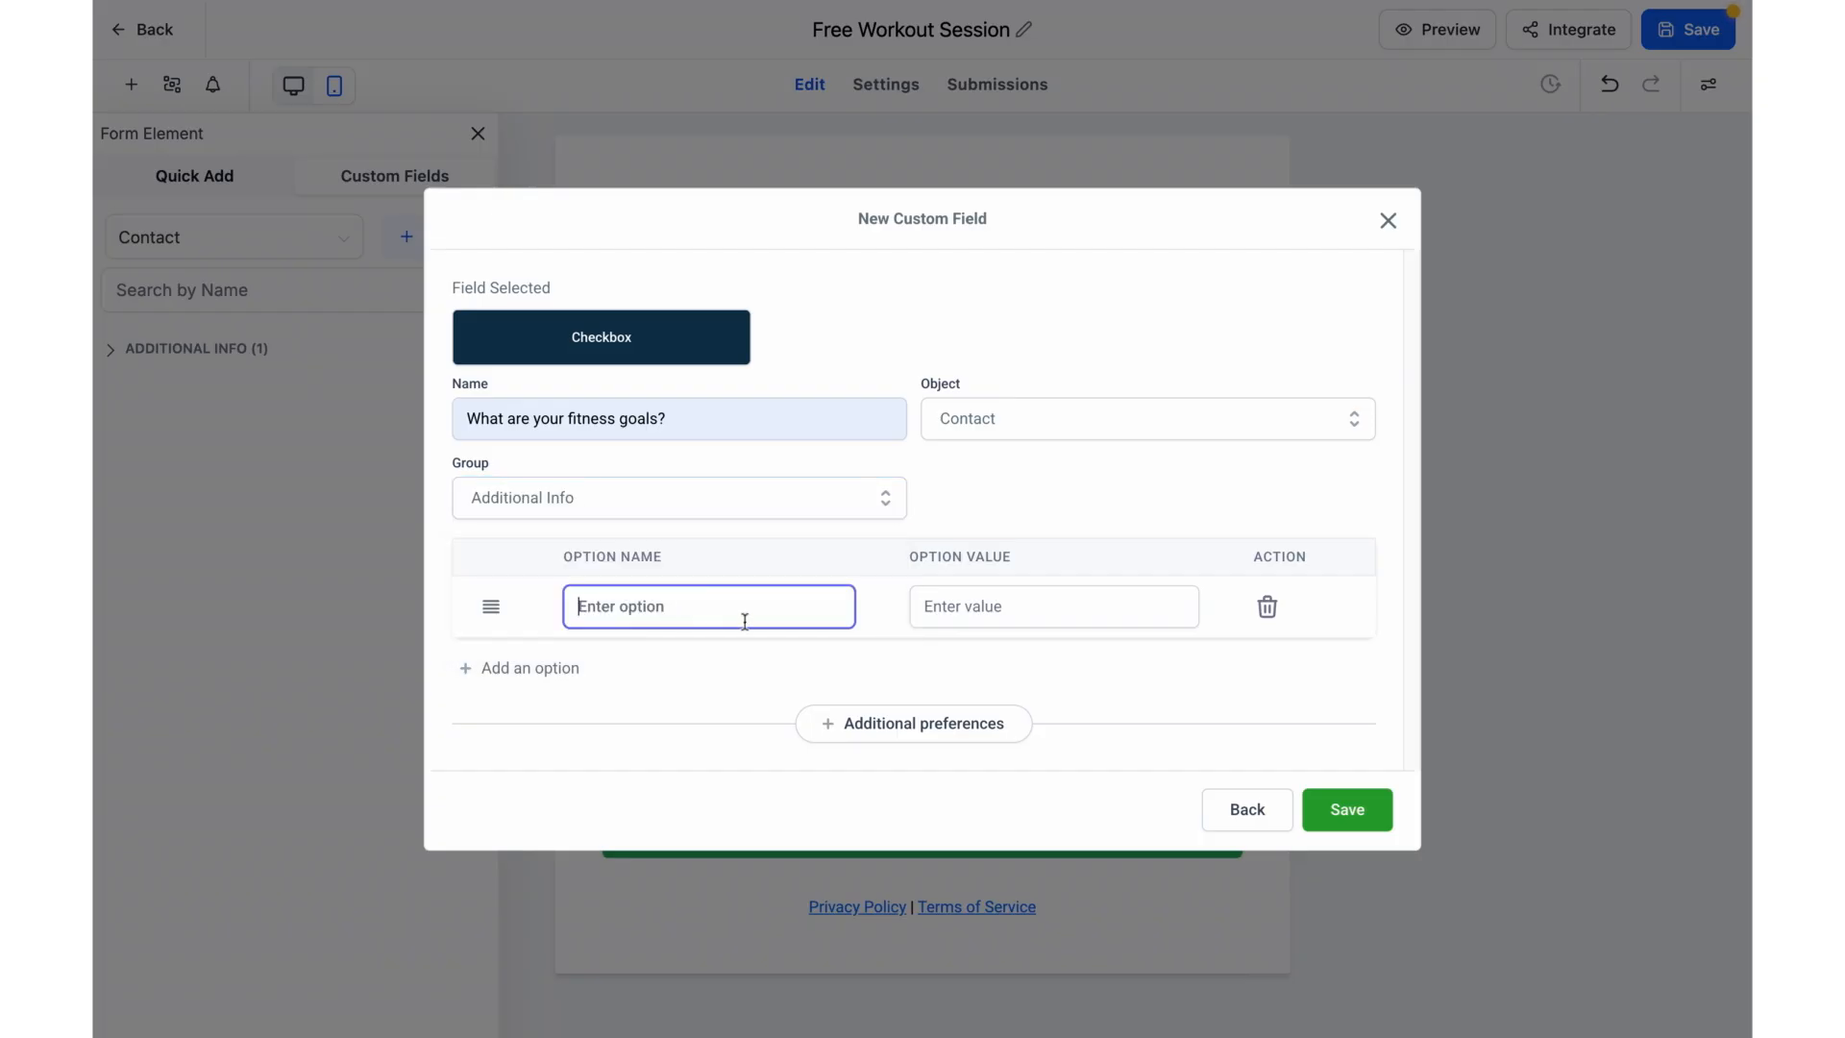
pyautogui.write('Weight Loss')
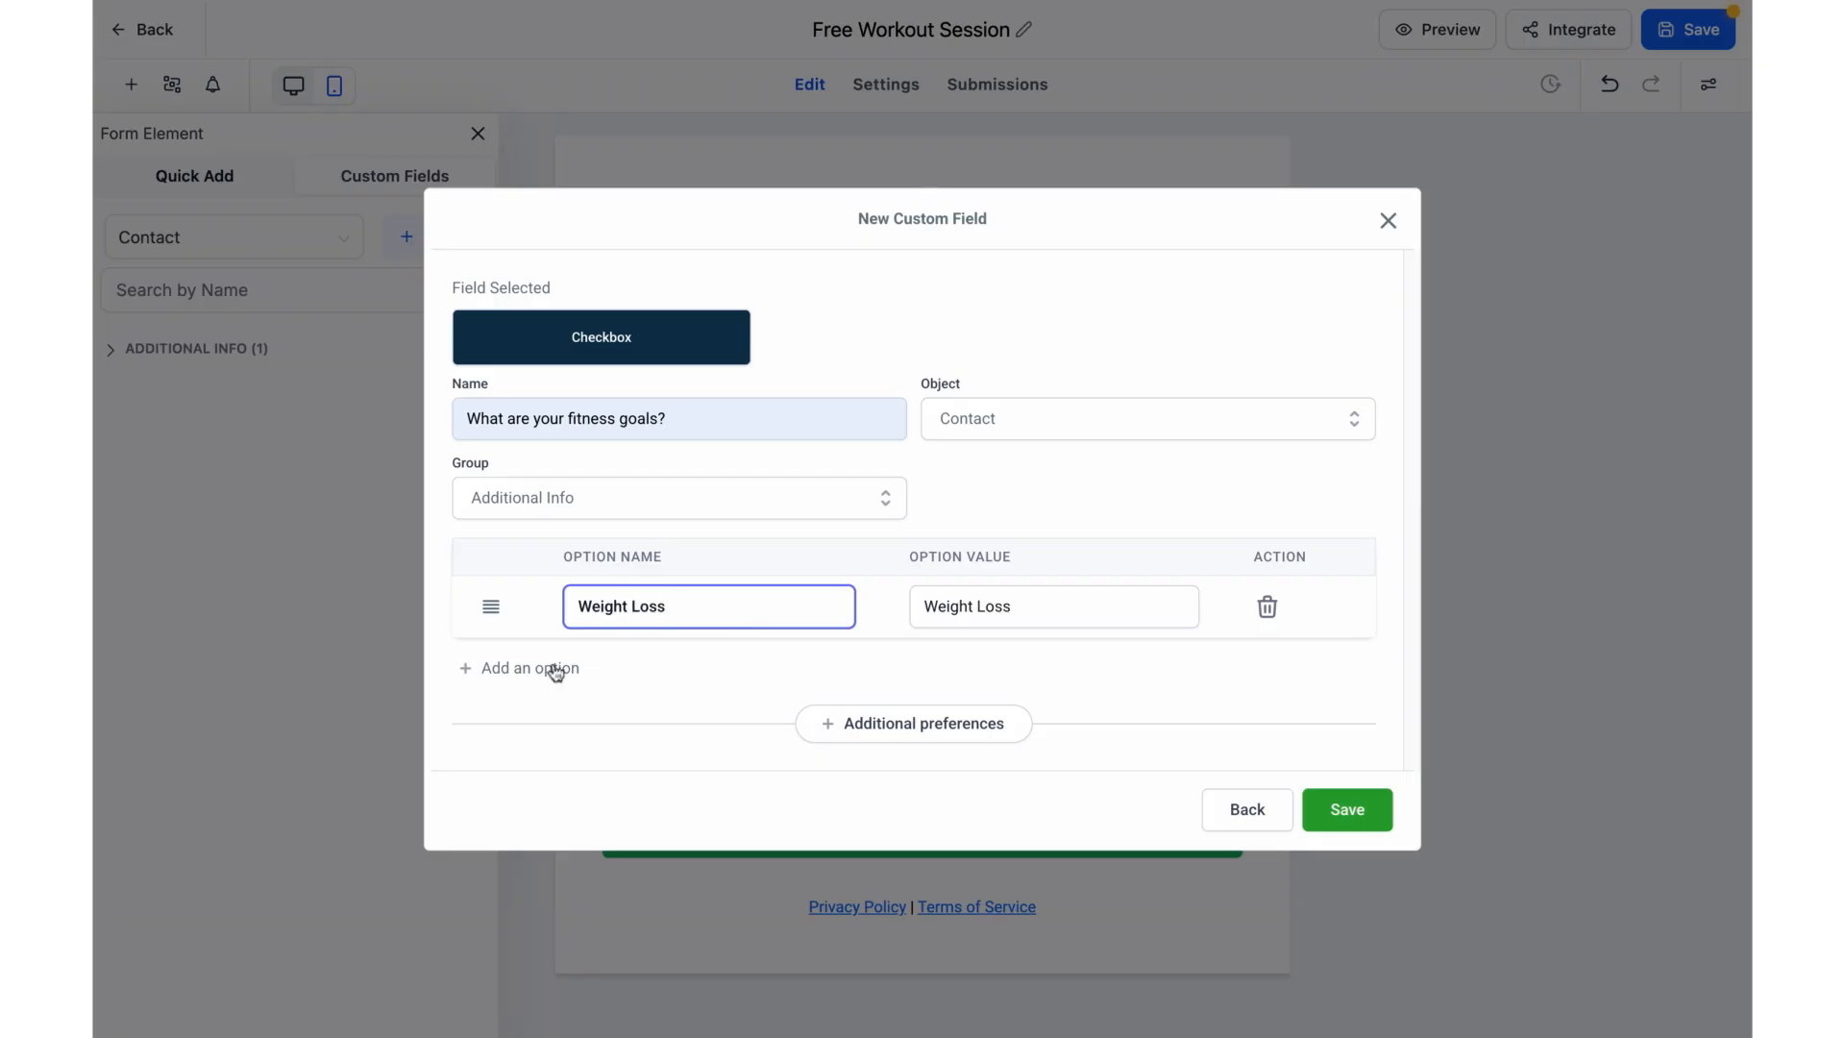
pyautogui.click(555, 670)
pyautogui.click(650, 635)
pyautogui.write('Build')
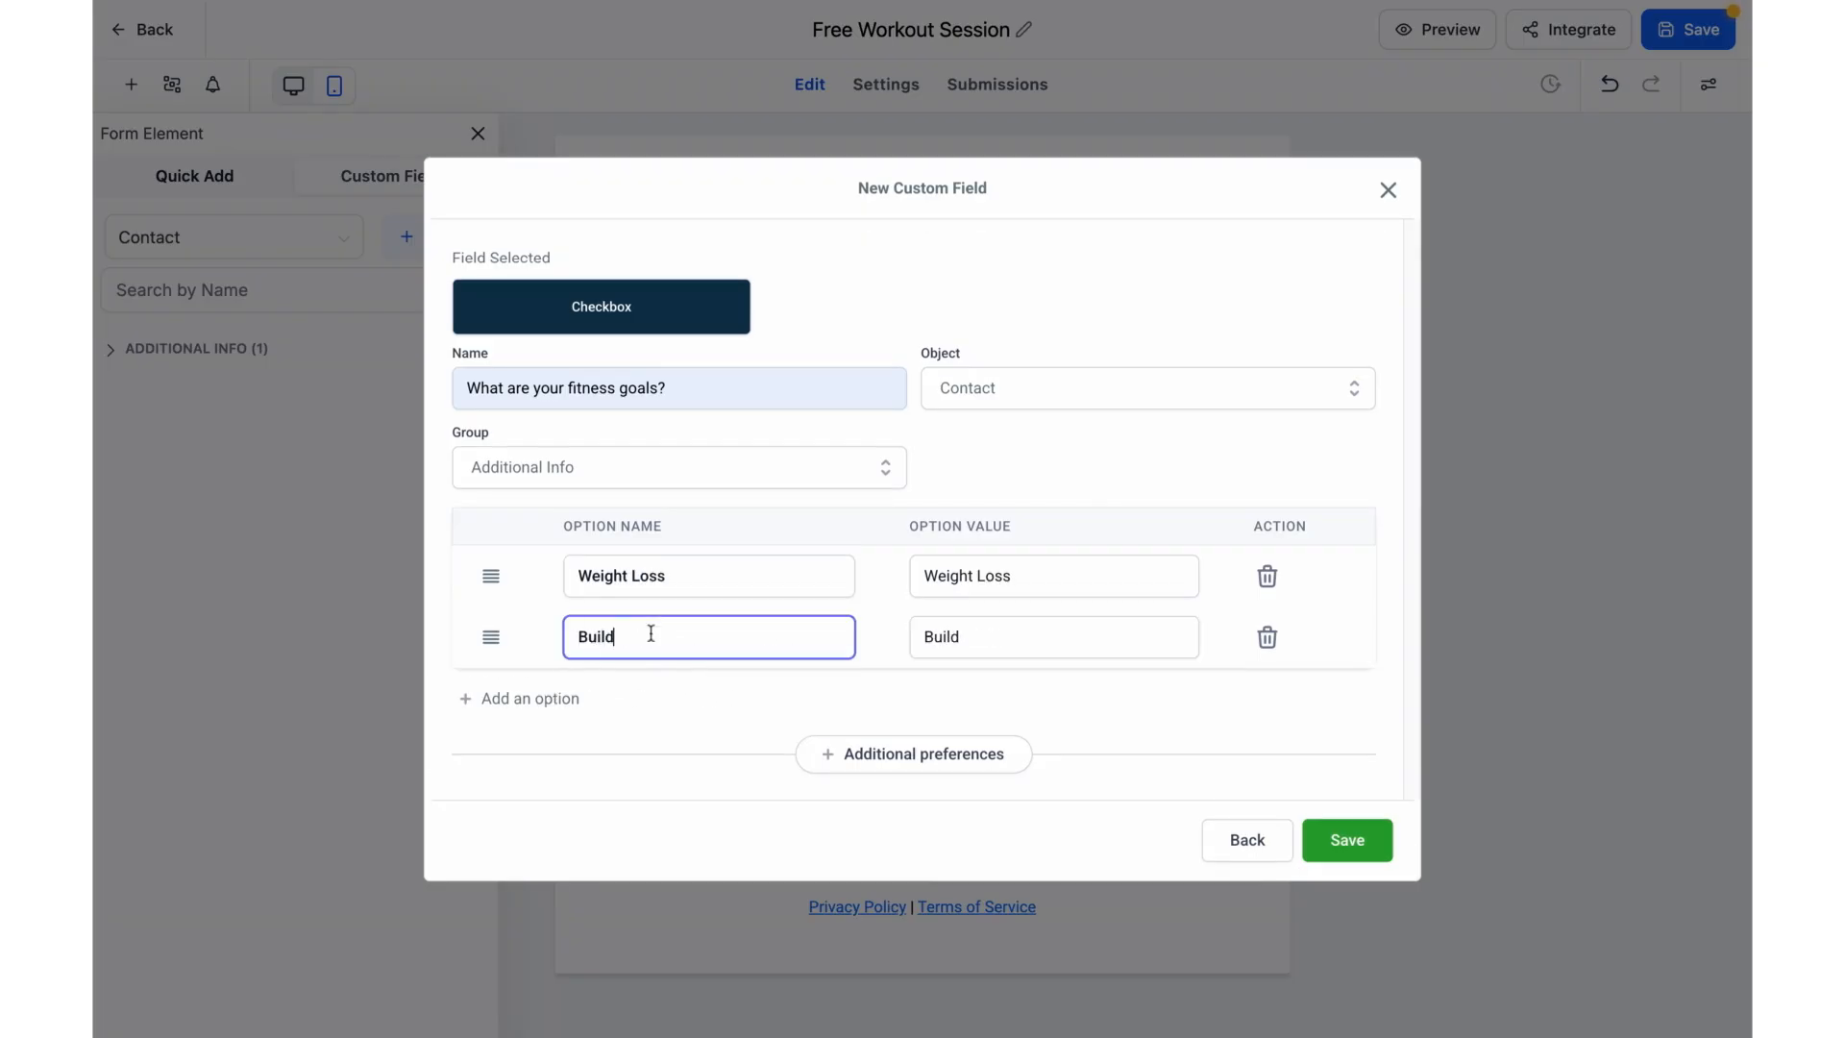
pyautogui.write(' Muscl')
pyautogui.press('BackSpace')
pyautogui.write('cle')
pyautogui.click(525, 700)
pyautogui.click(678, 677)
pyautogui.write('Other')
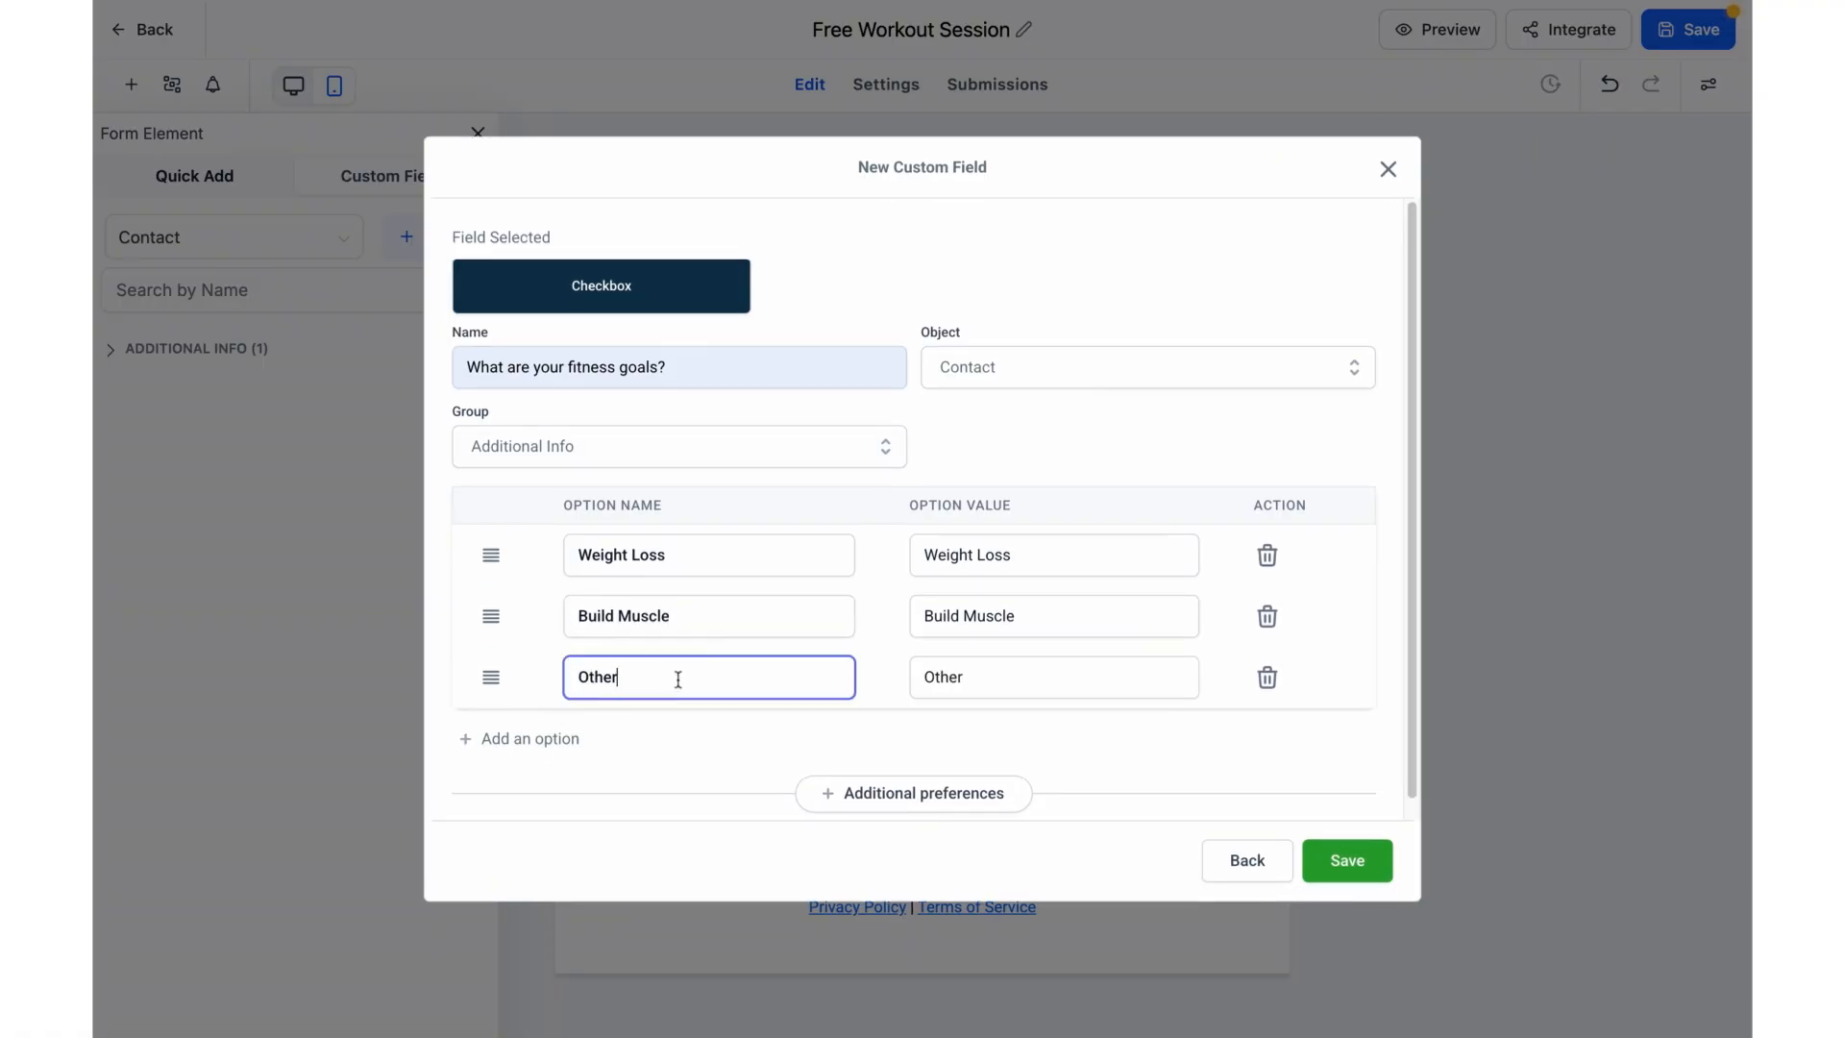
# Review the unique key in the field's additional preferences and save the custom field.
pyautogui.click(914, 788)
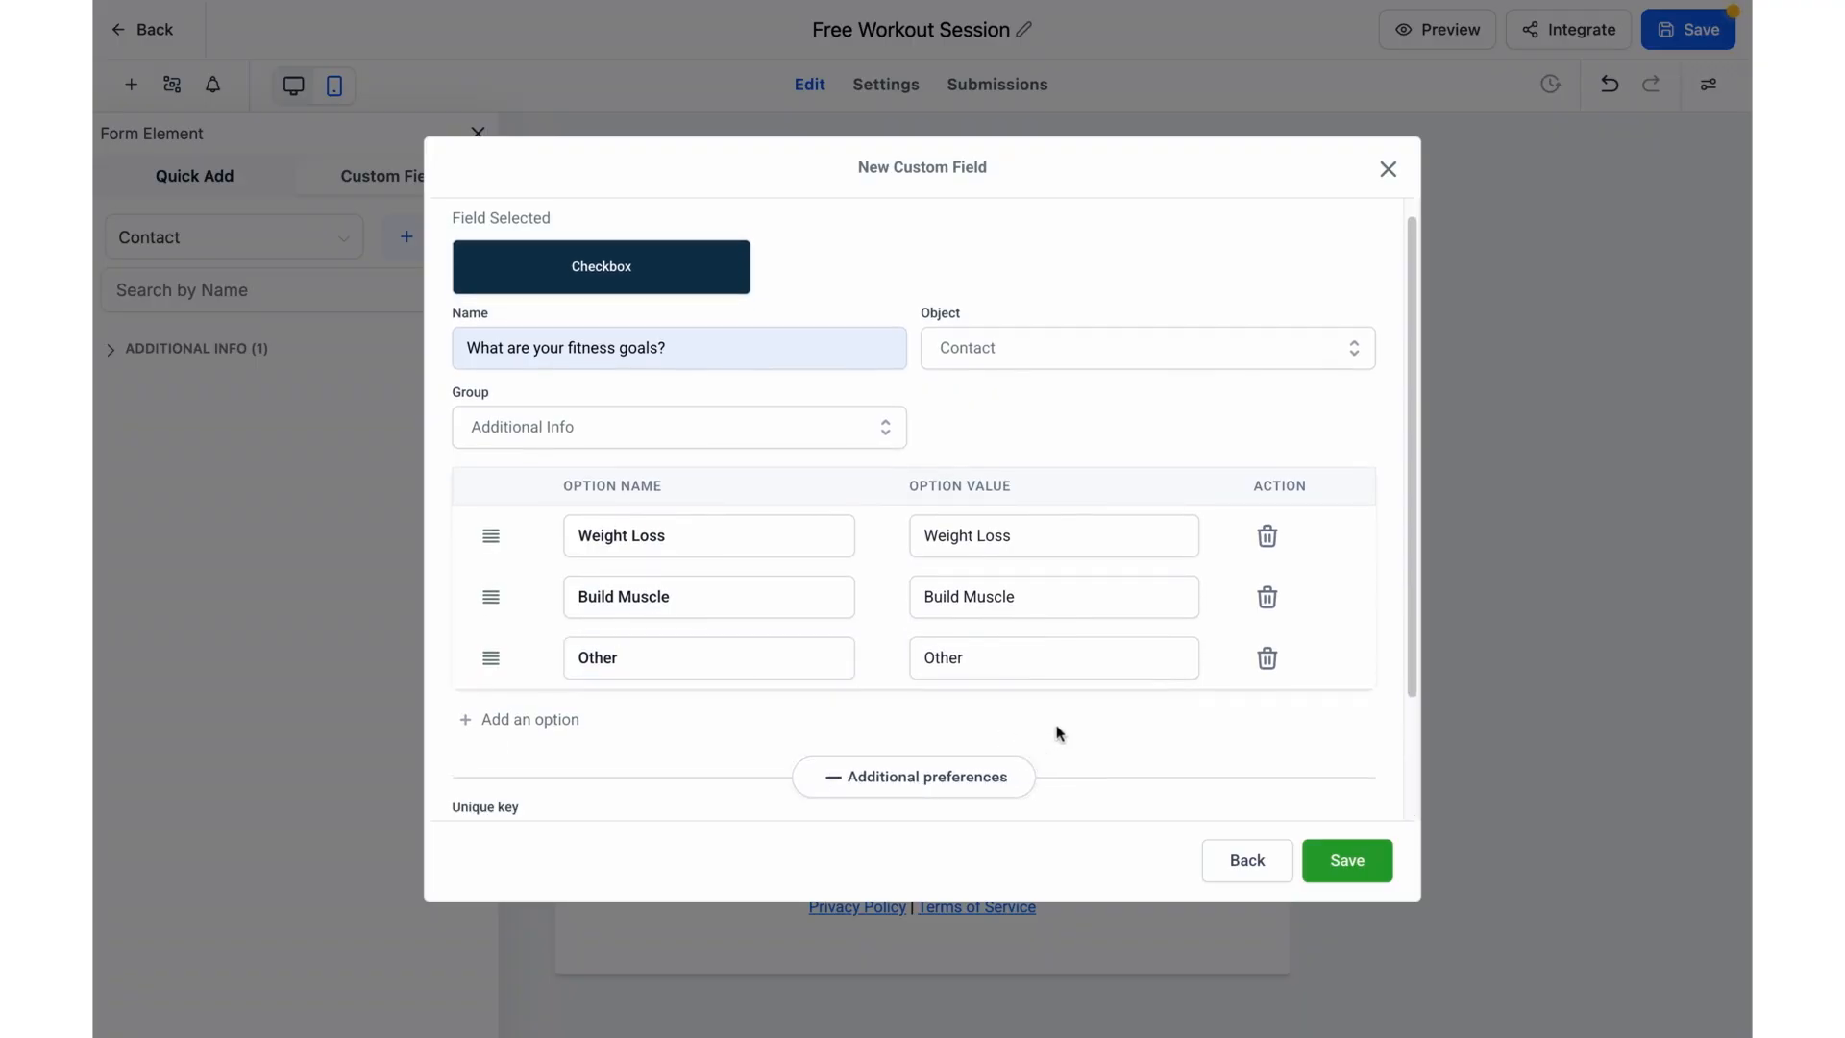
pyautogui.scroll(-2, 1047, 711)
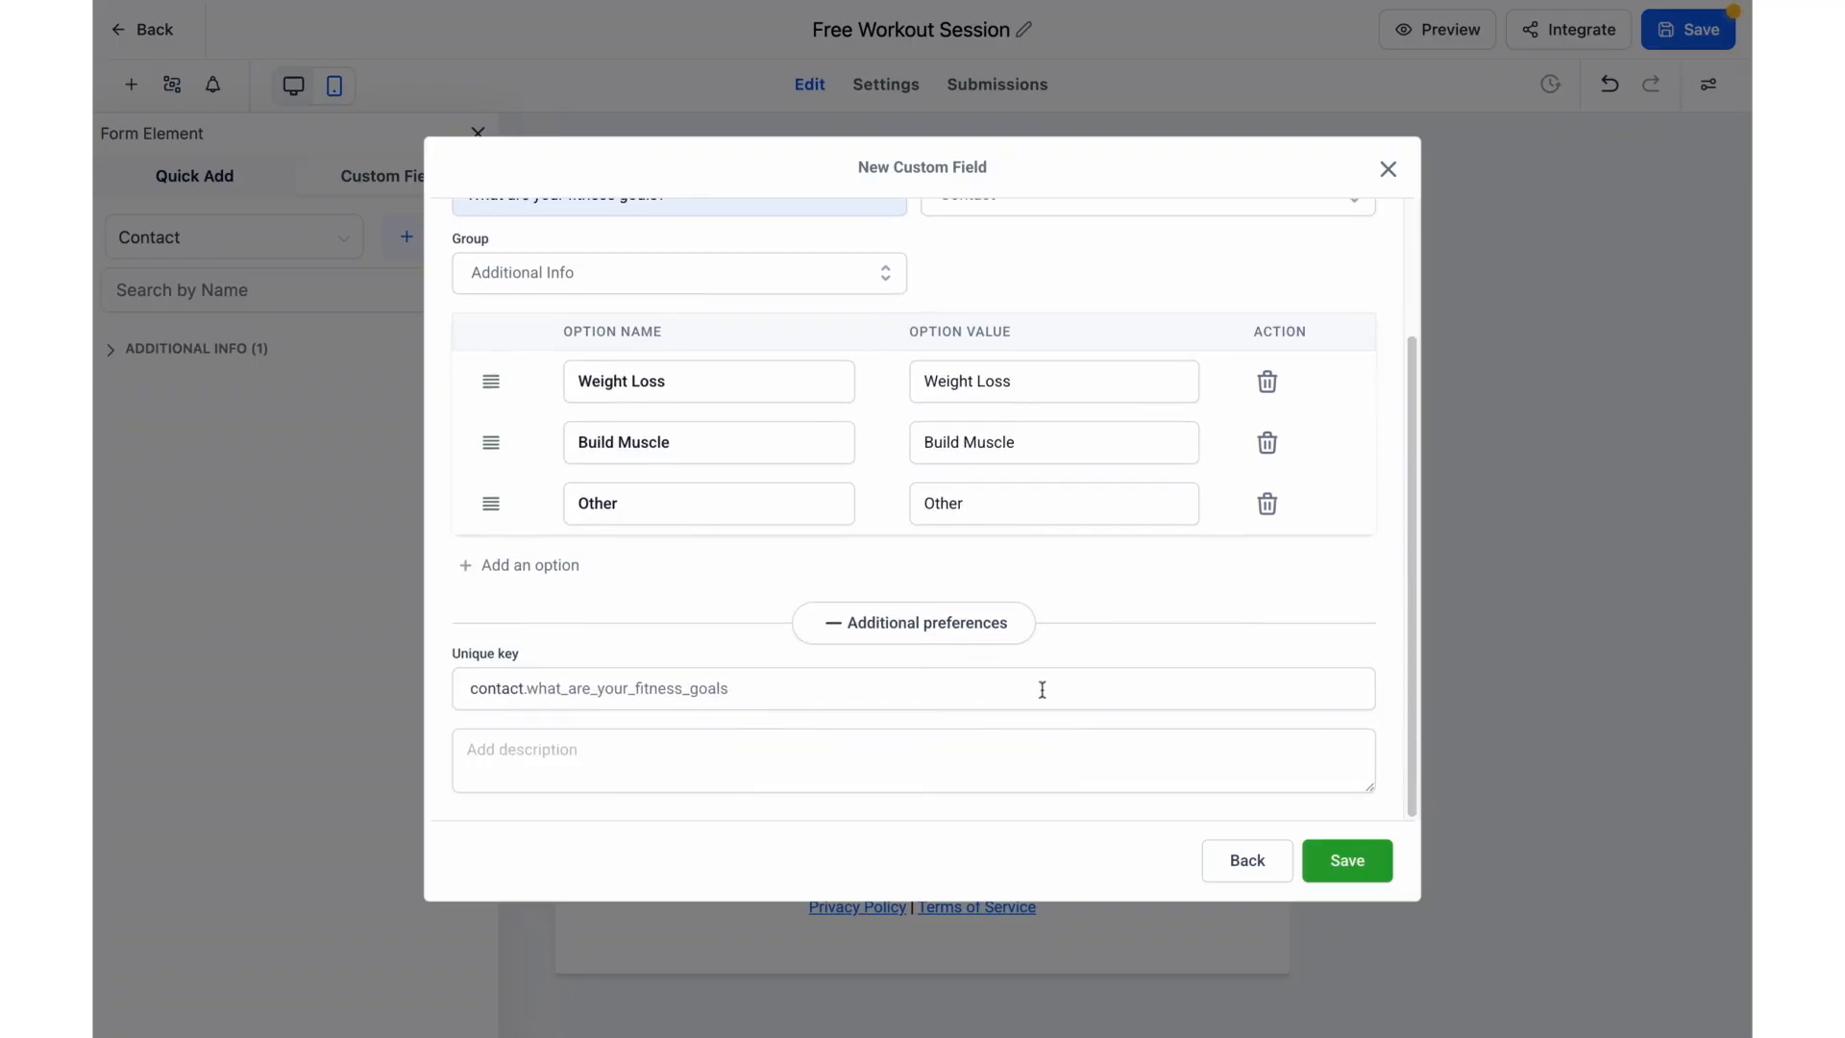
pyautogui.click(469, 694)
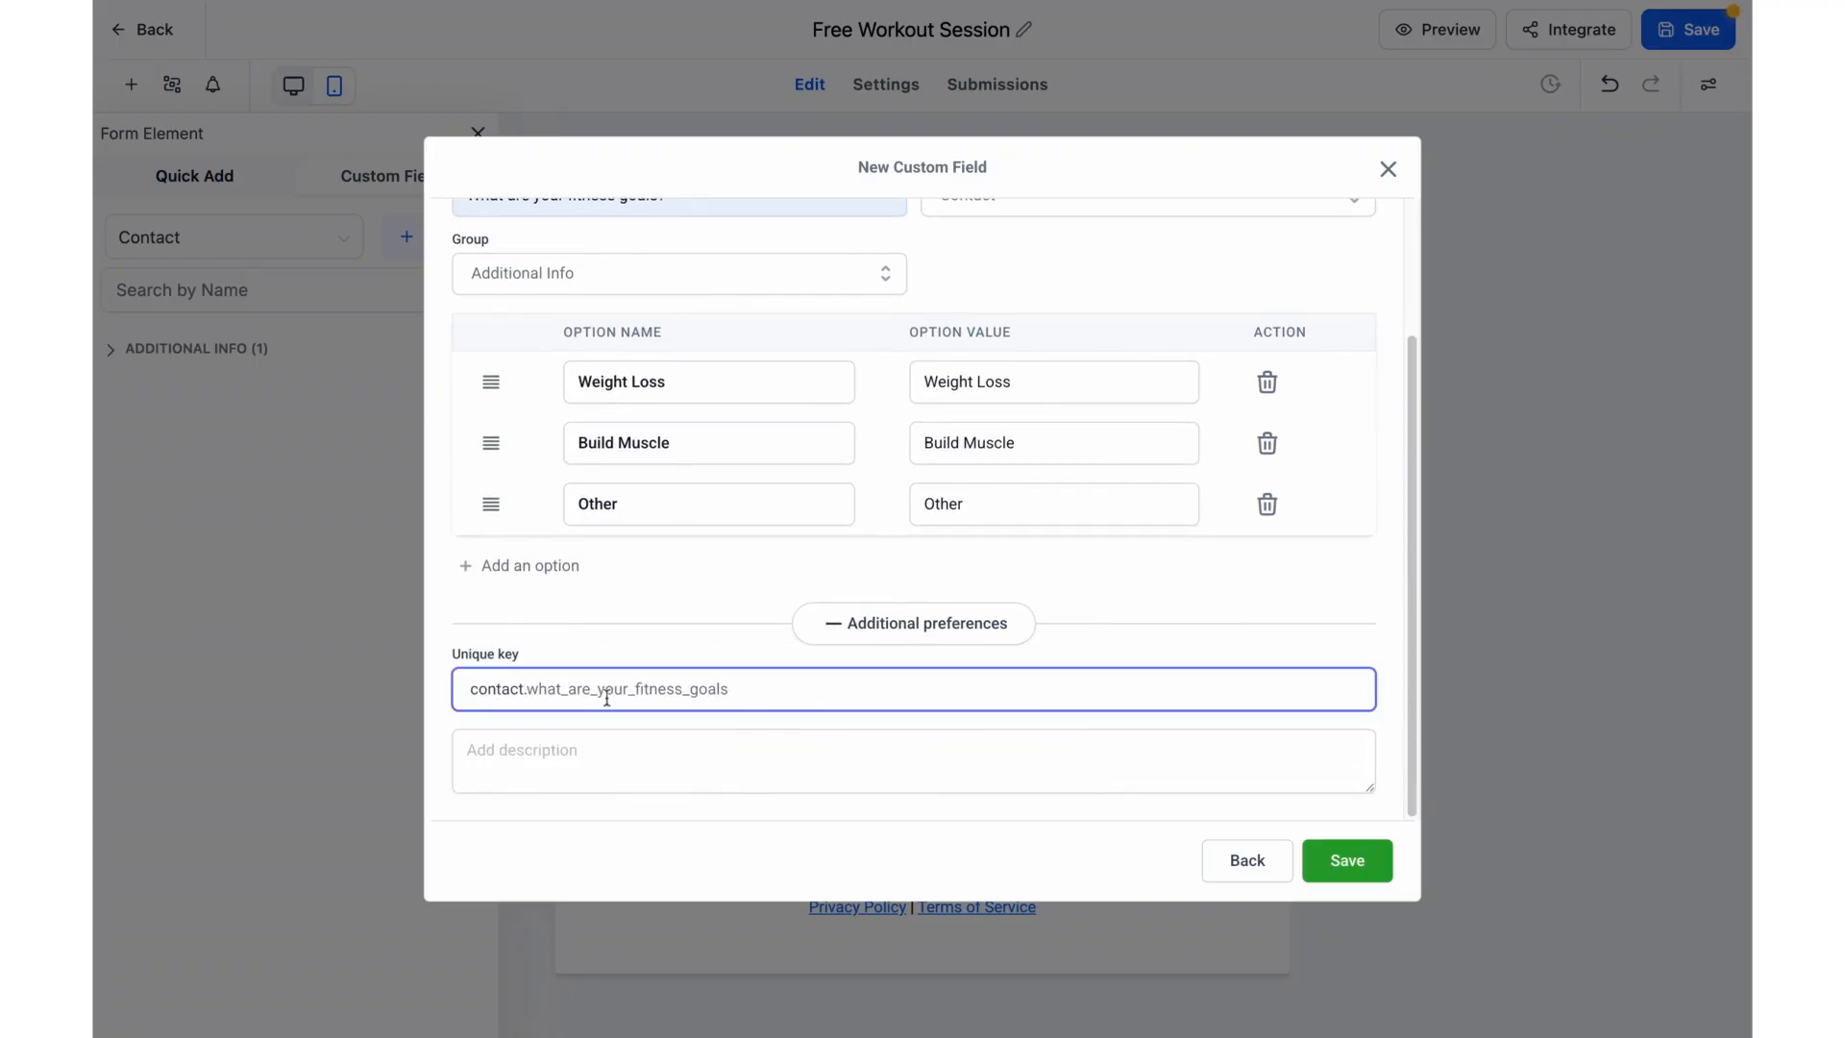
pyautogui.click(746, 633)
pyautogui.click(1337, 865)
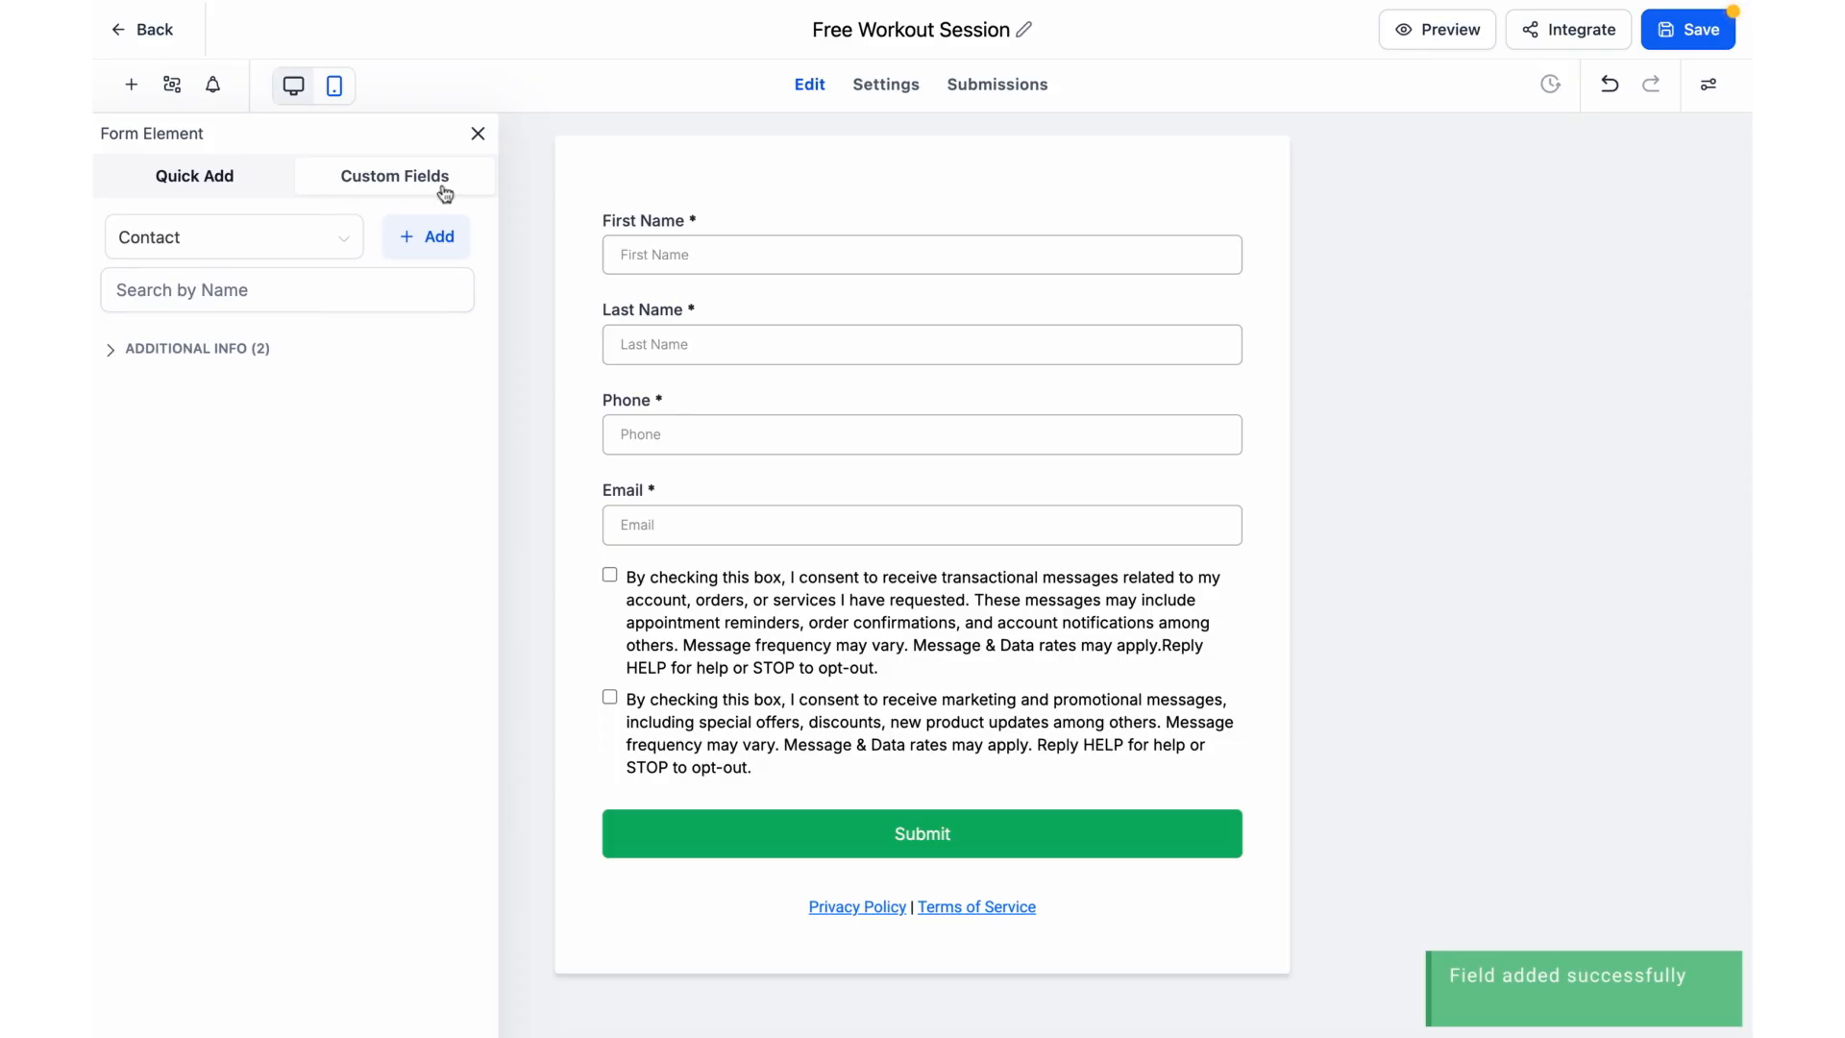
# Place the "What are your fitness goals?" field between Email and the consent checkboxes in the form and make it required.
pyautogui.click(105, 350)
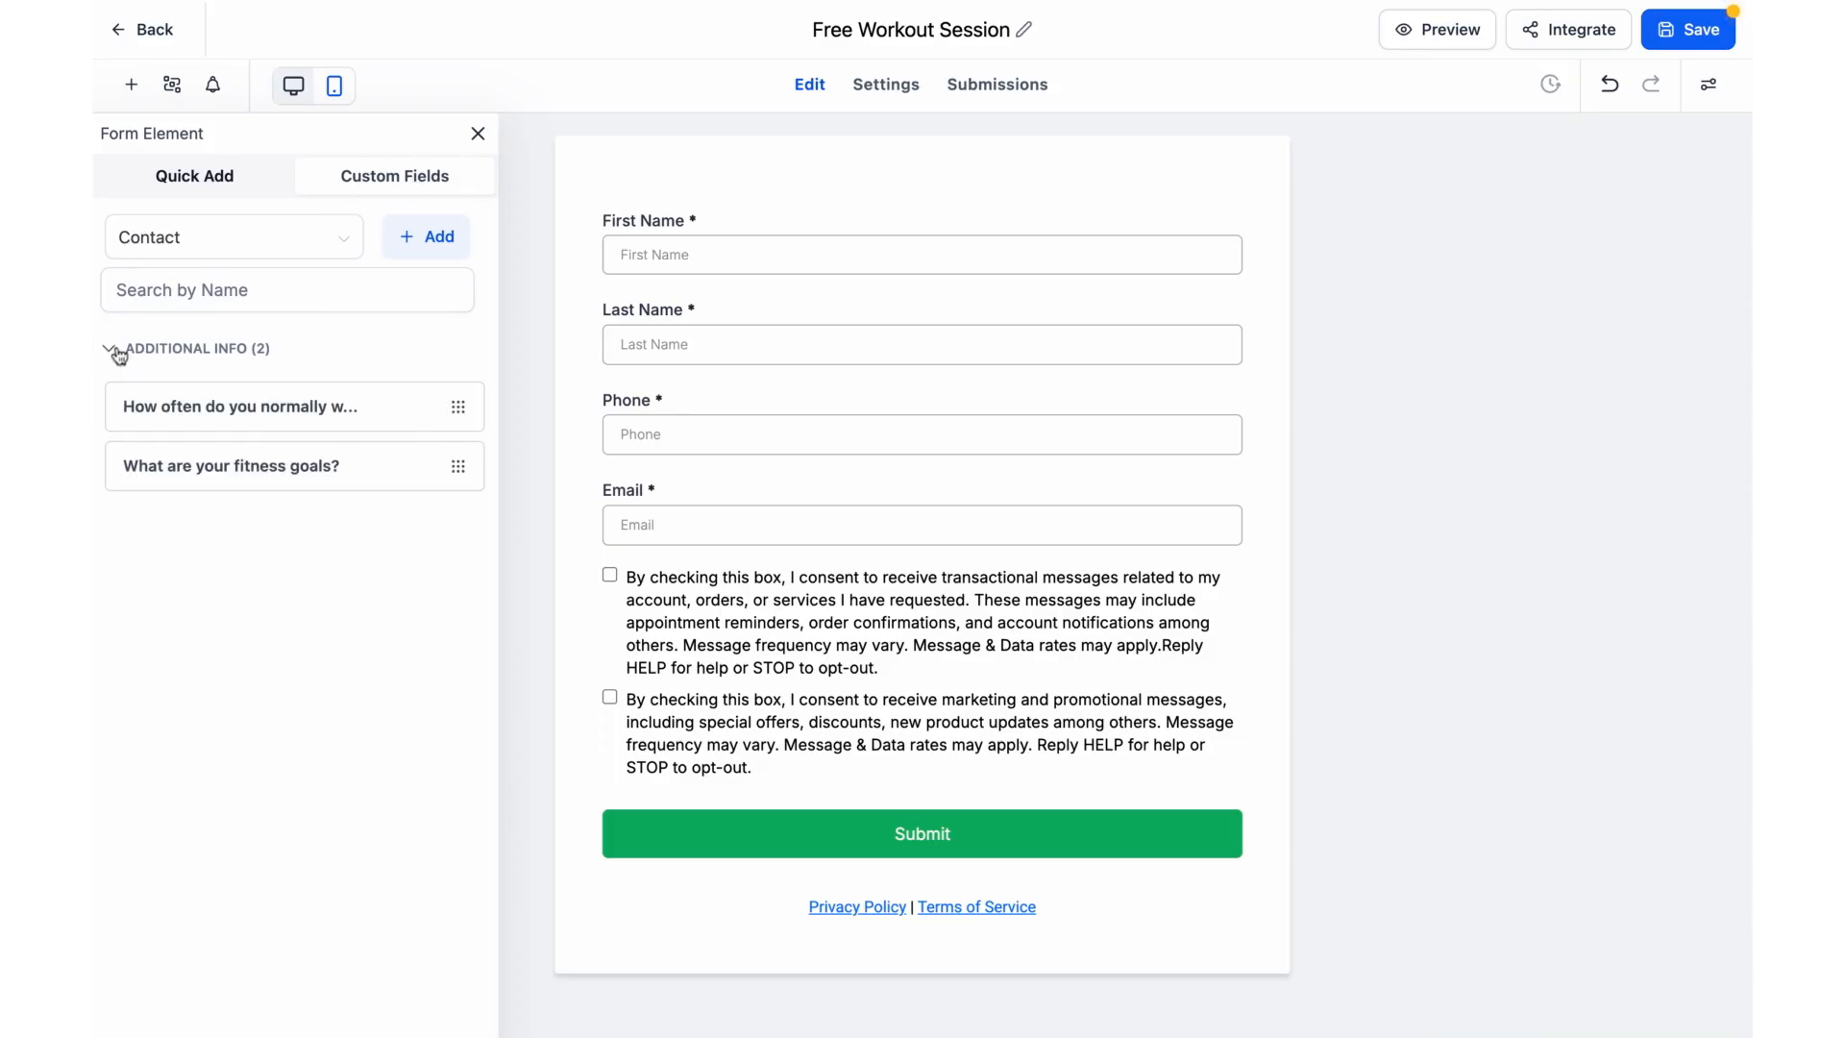
pyautogui.click(161, 471)
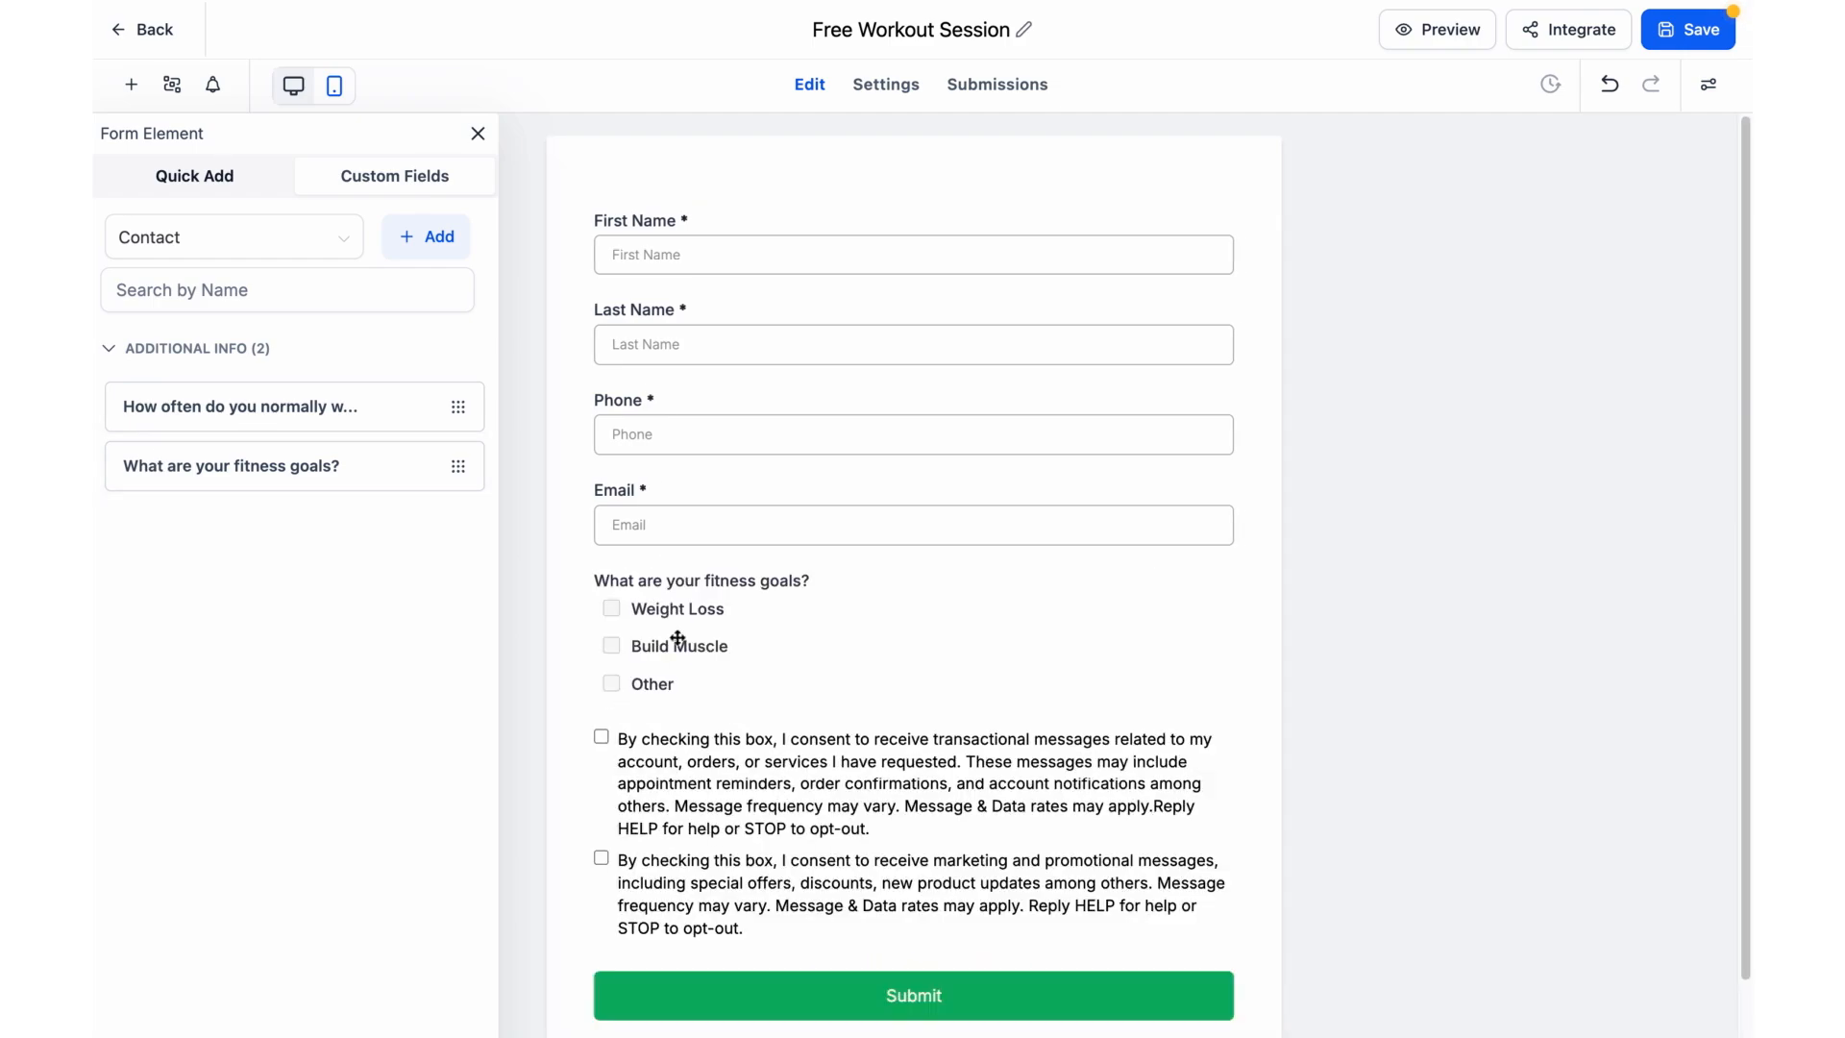
pyautogui.click(709, 583)
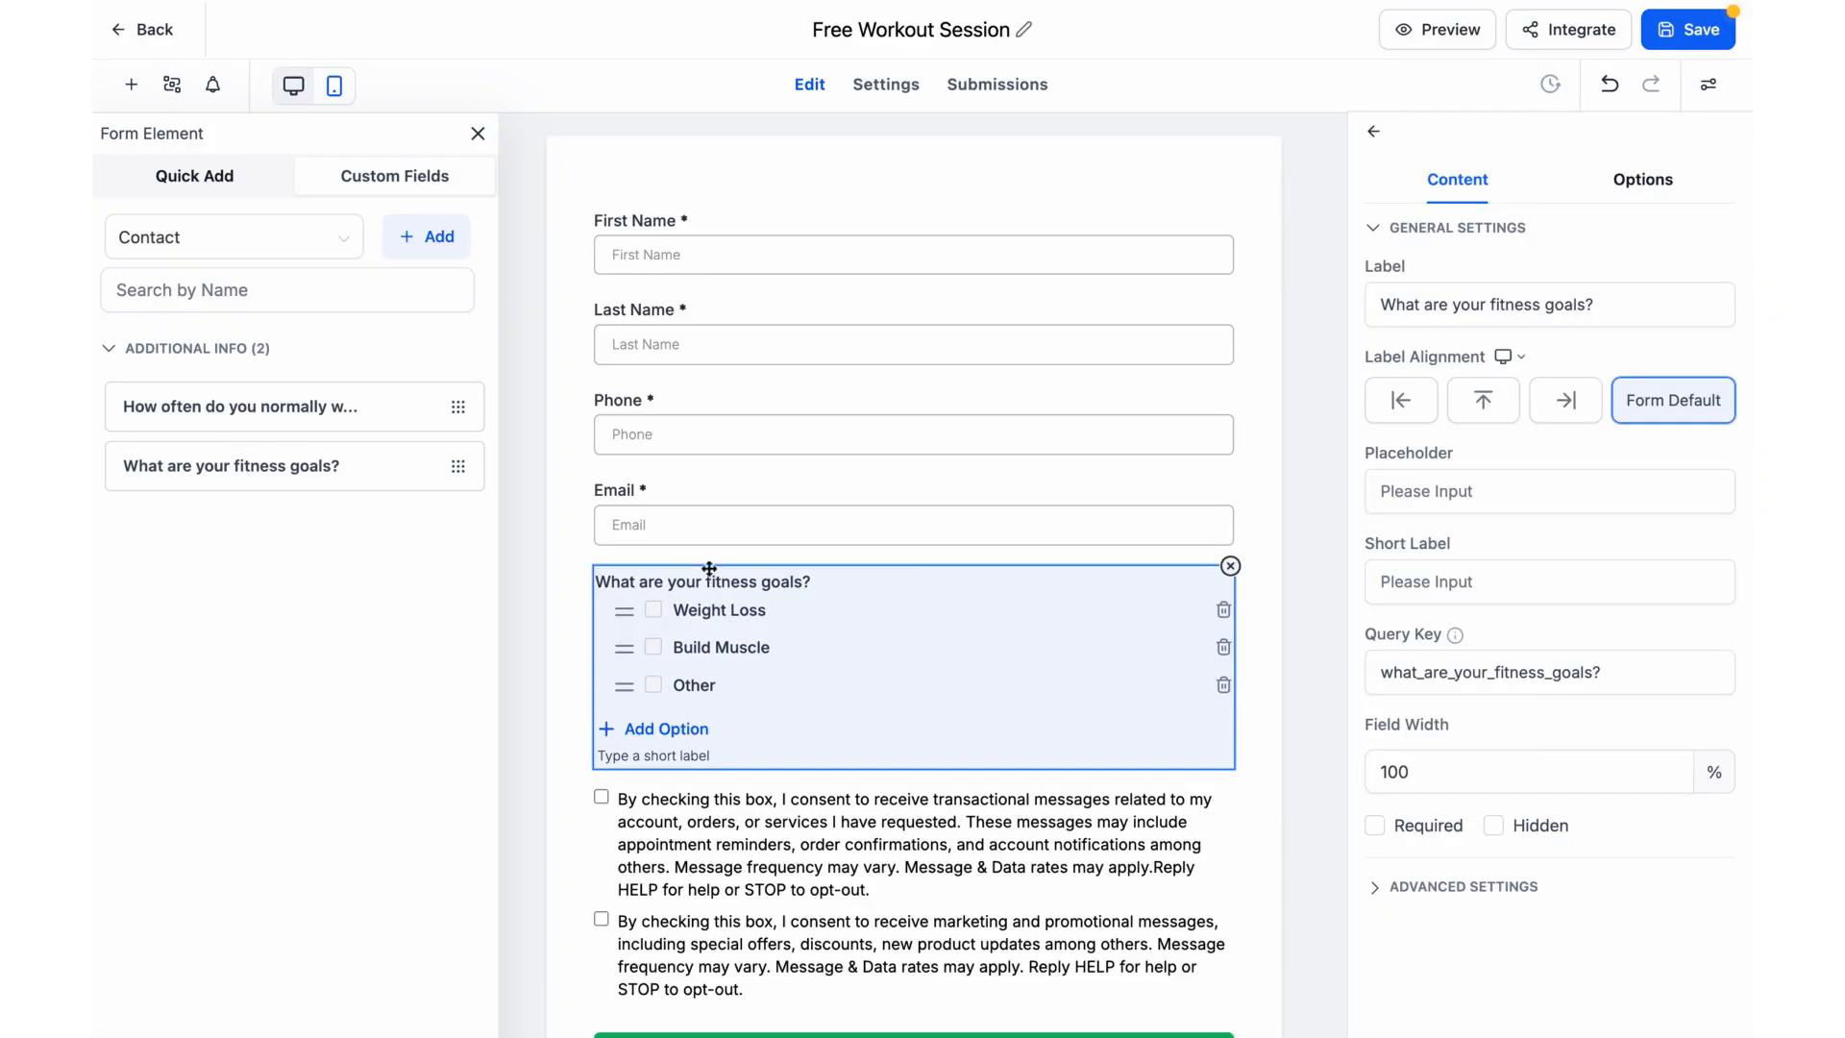
pyautogui.click(1374, 827)
pyautogui.click(936, 871)
pyautogui.scroll(-3, 892, 772)
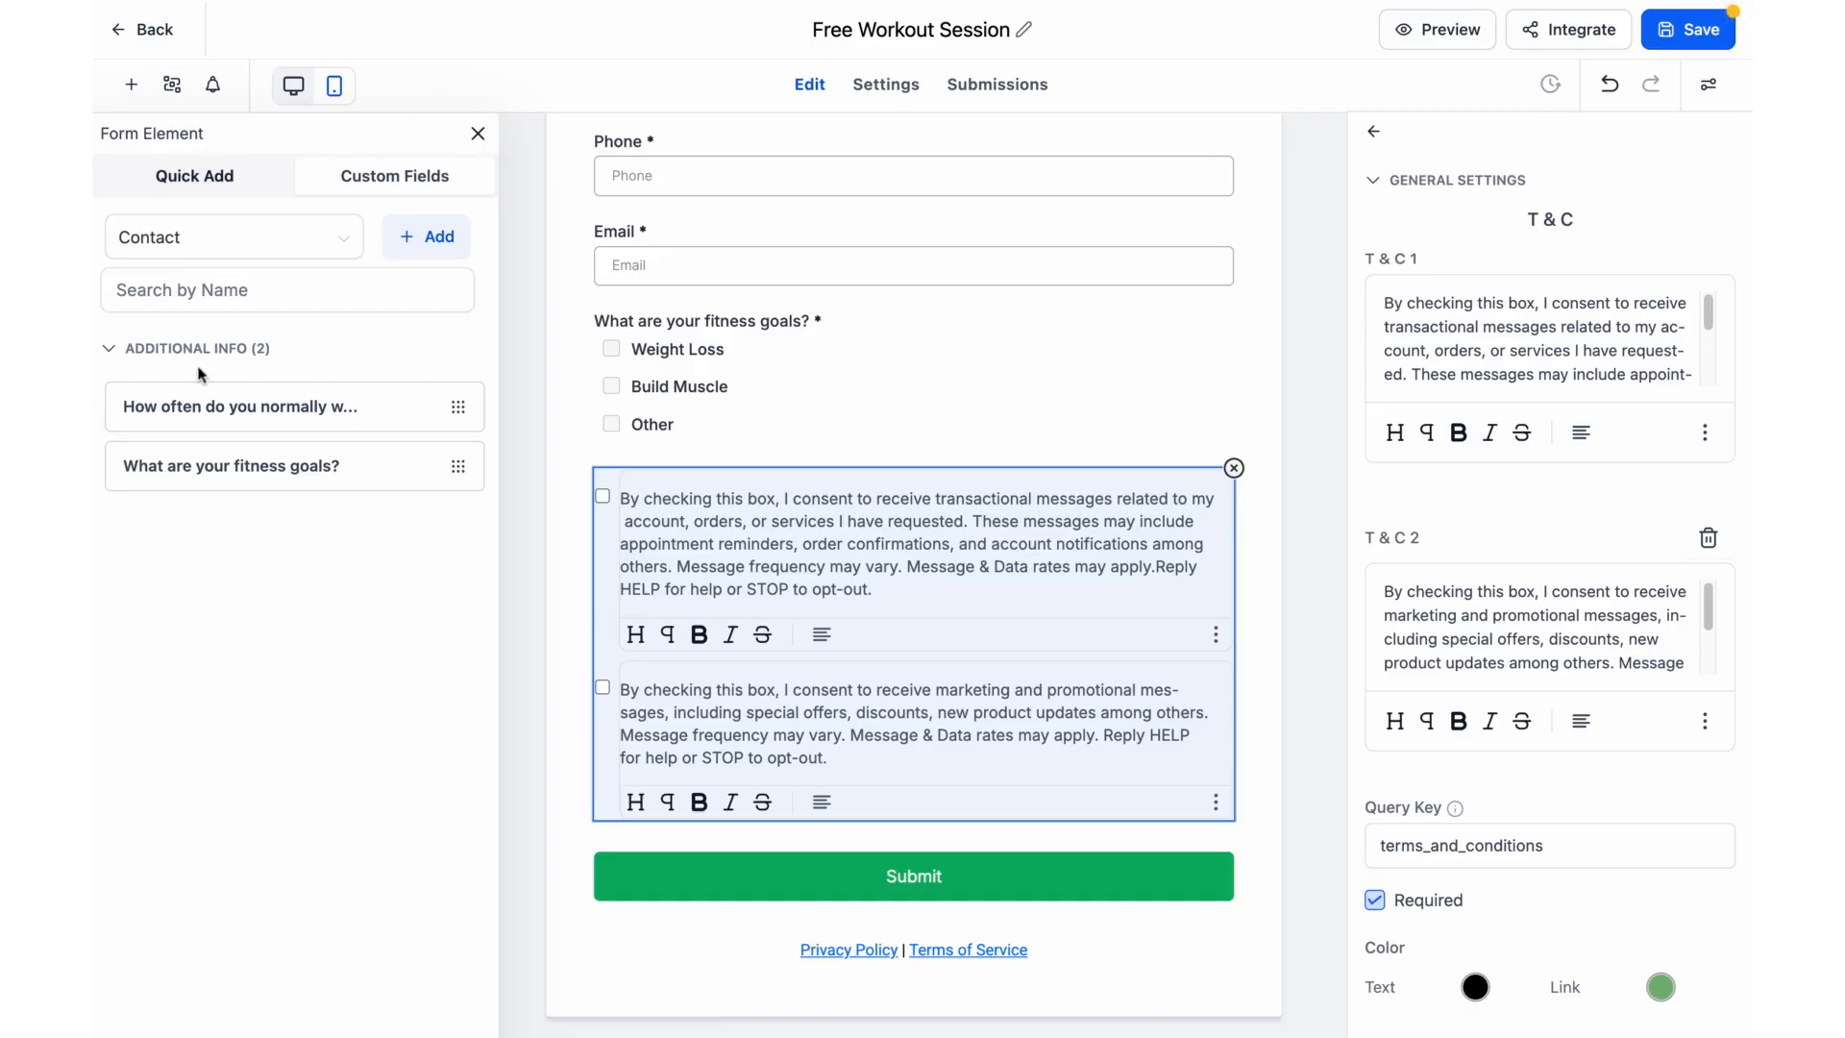
pyautogui.click(149, 353)
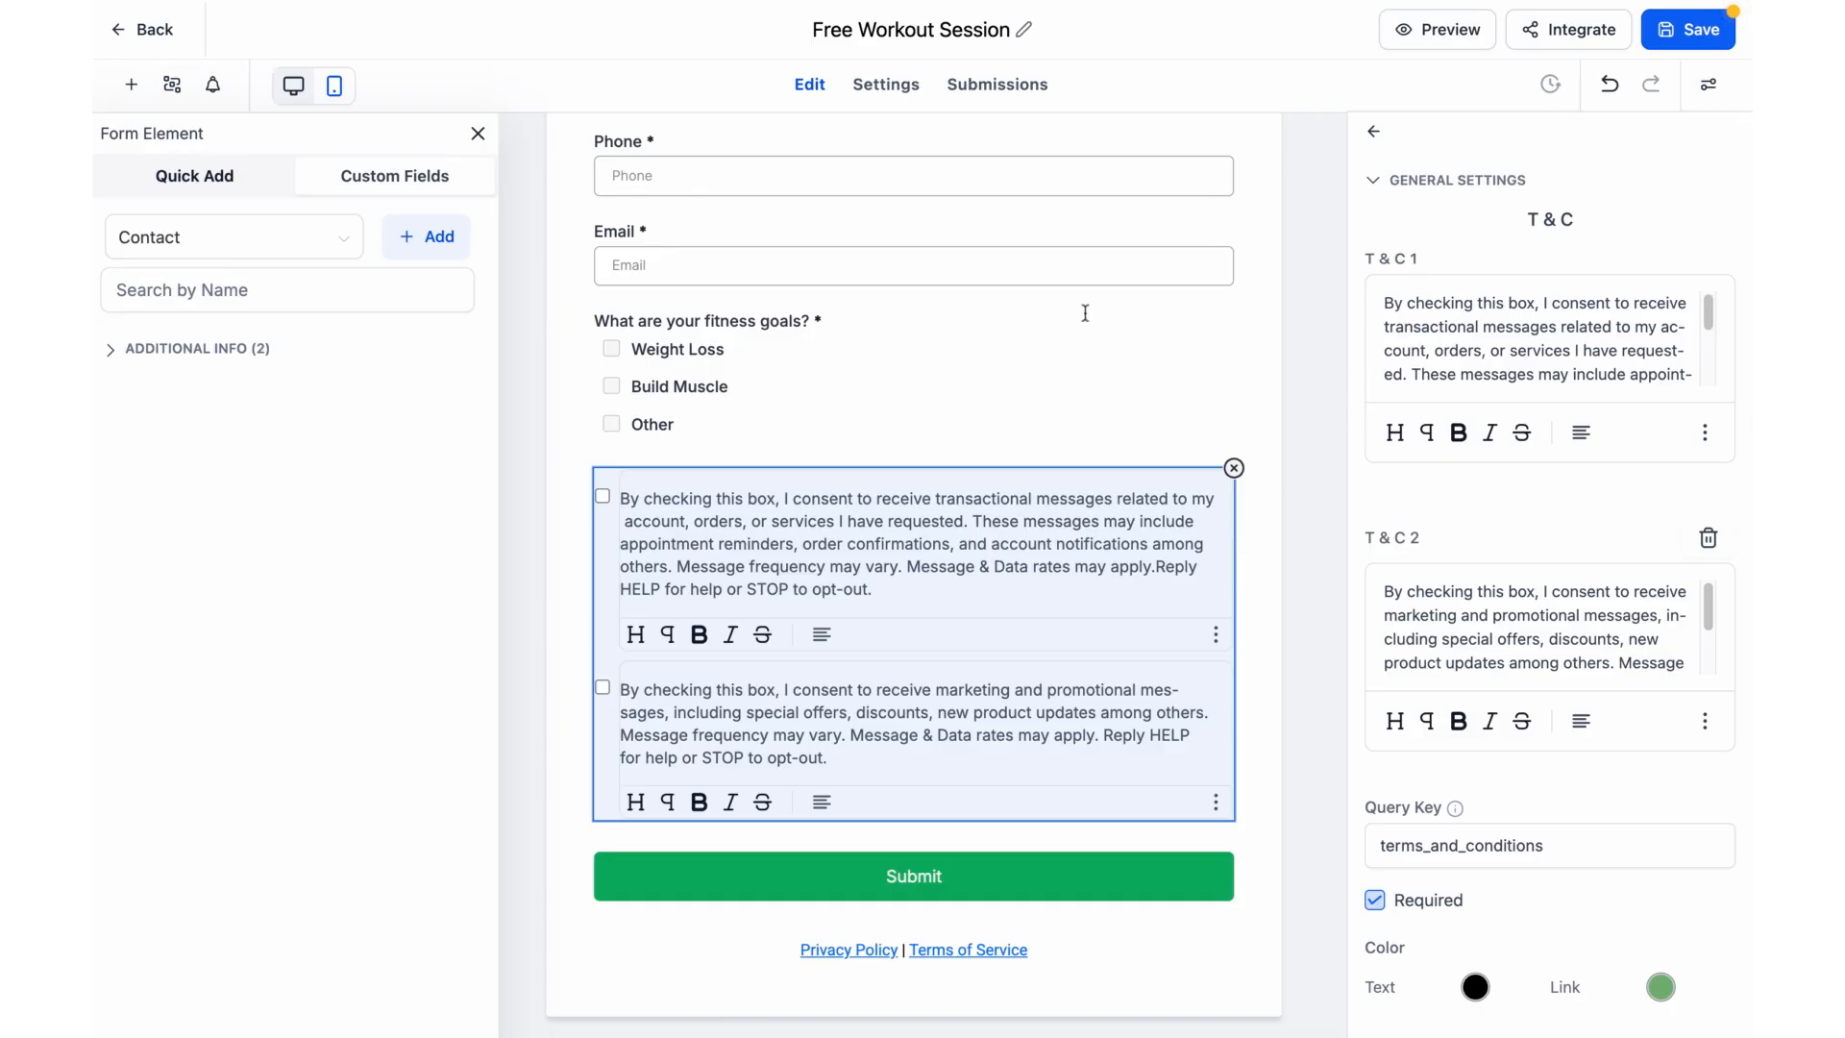
pyautogui.scroll(3, 871, 251)
pyautogui.click(945, 165)
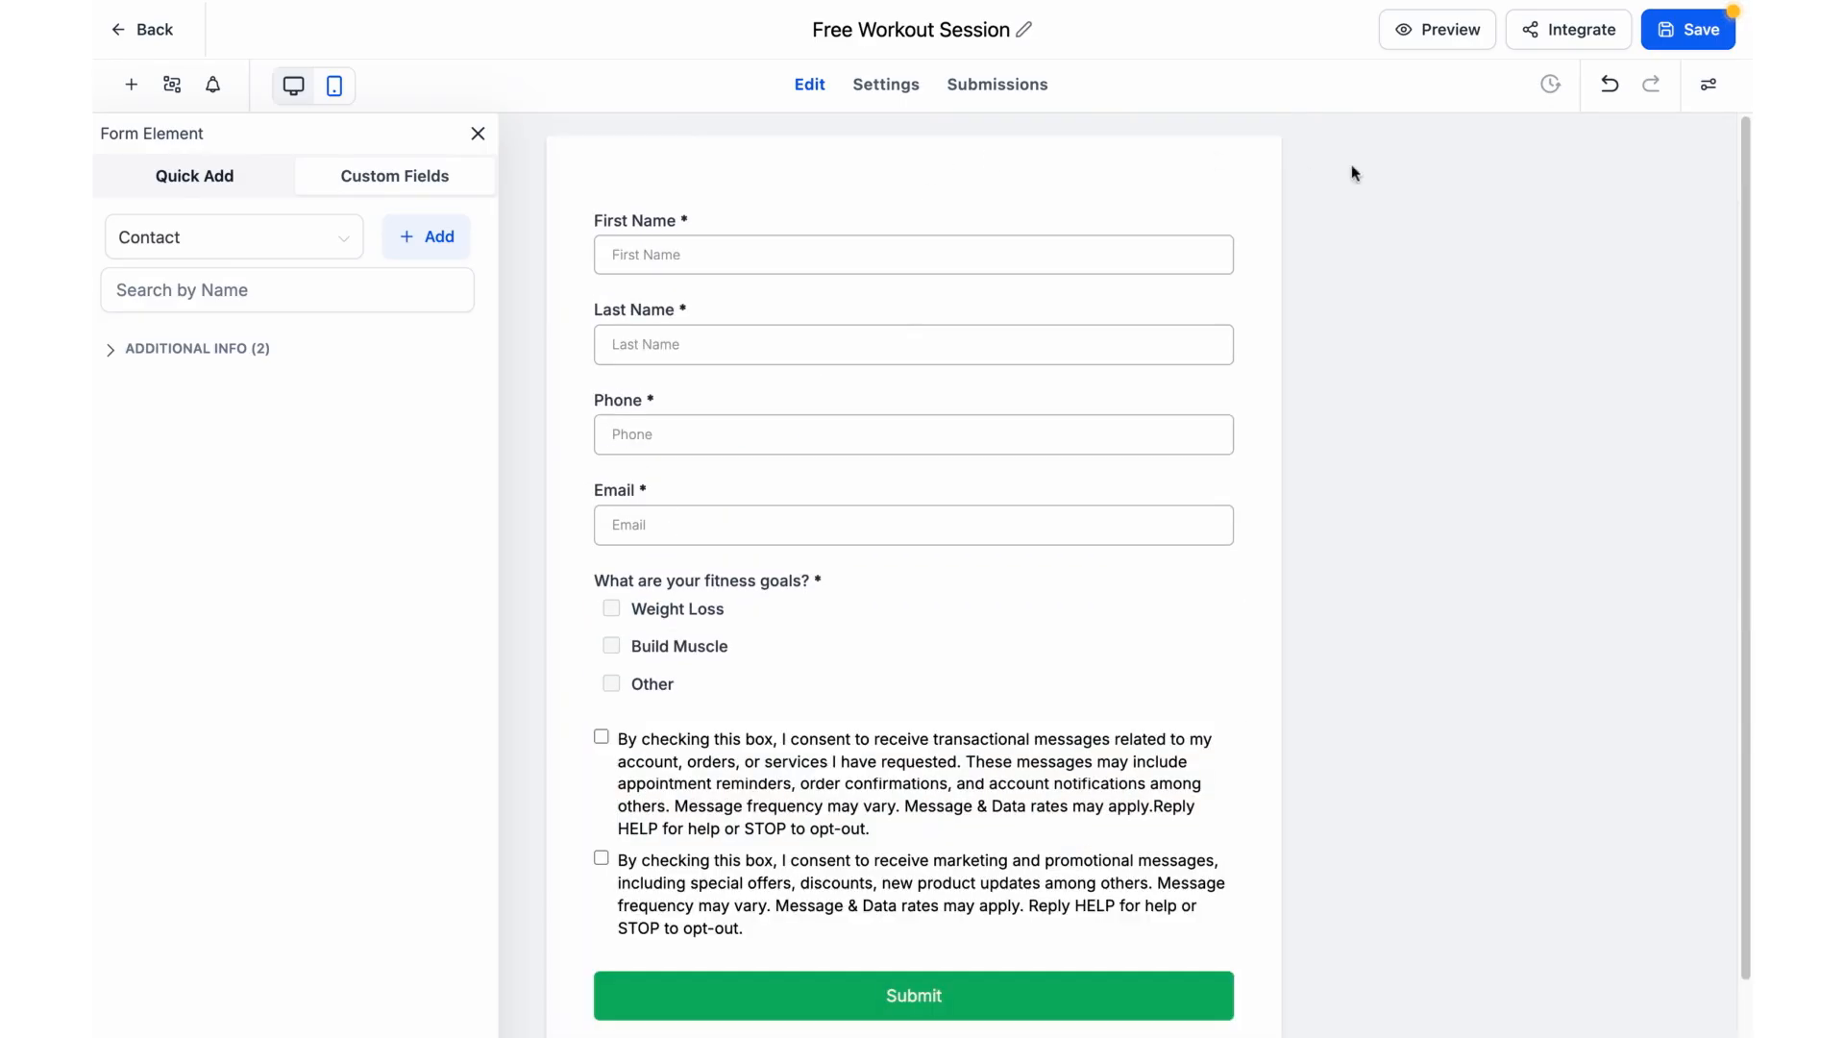
# Try the Two Column and Single Line layout types in the form's style settings and return to Single Column.
pyautogui.click(895, 237)
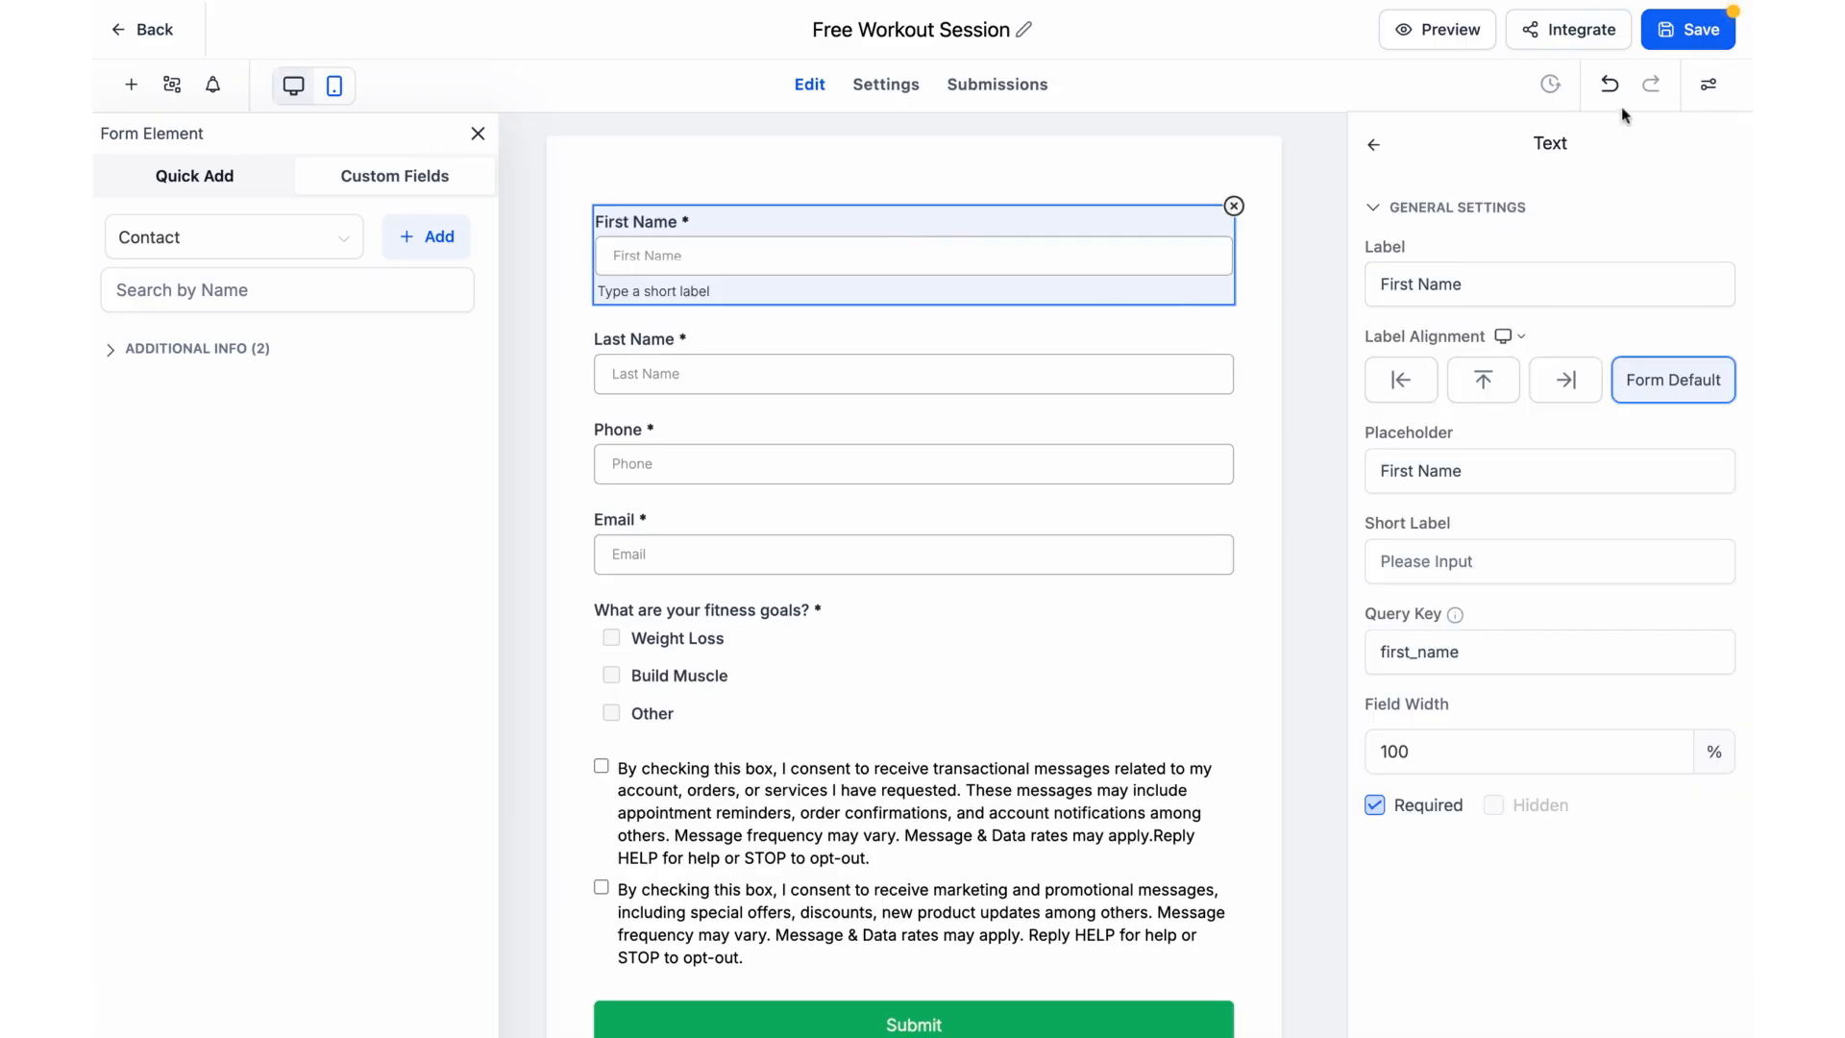
pyautogui.click(1712, 89)
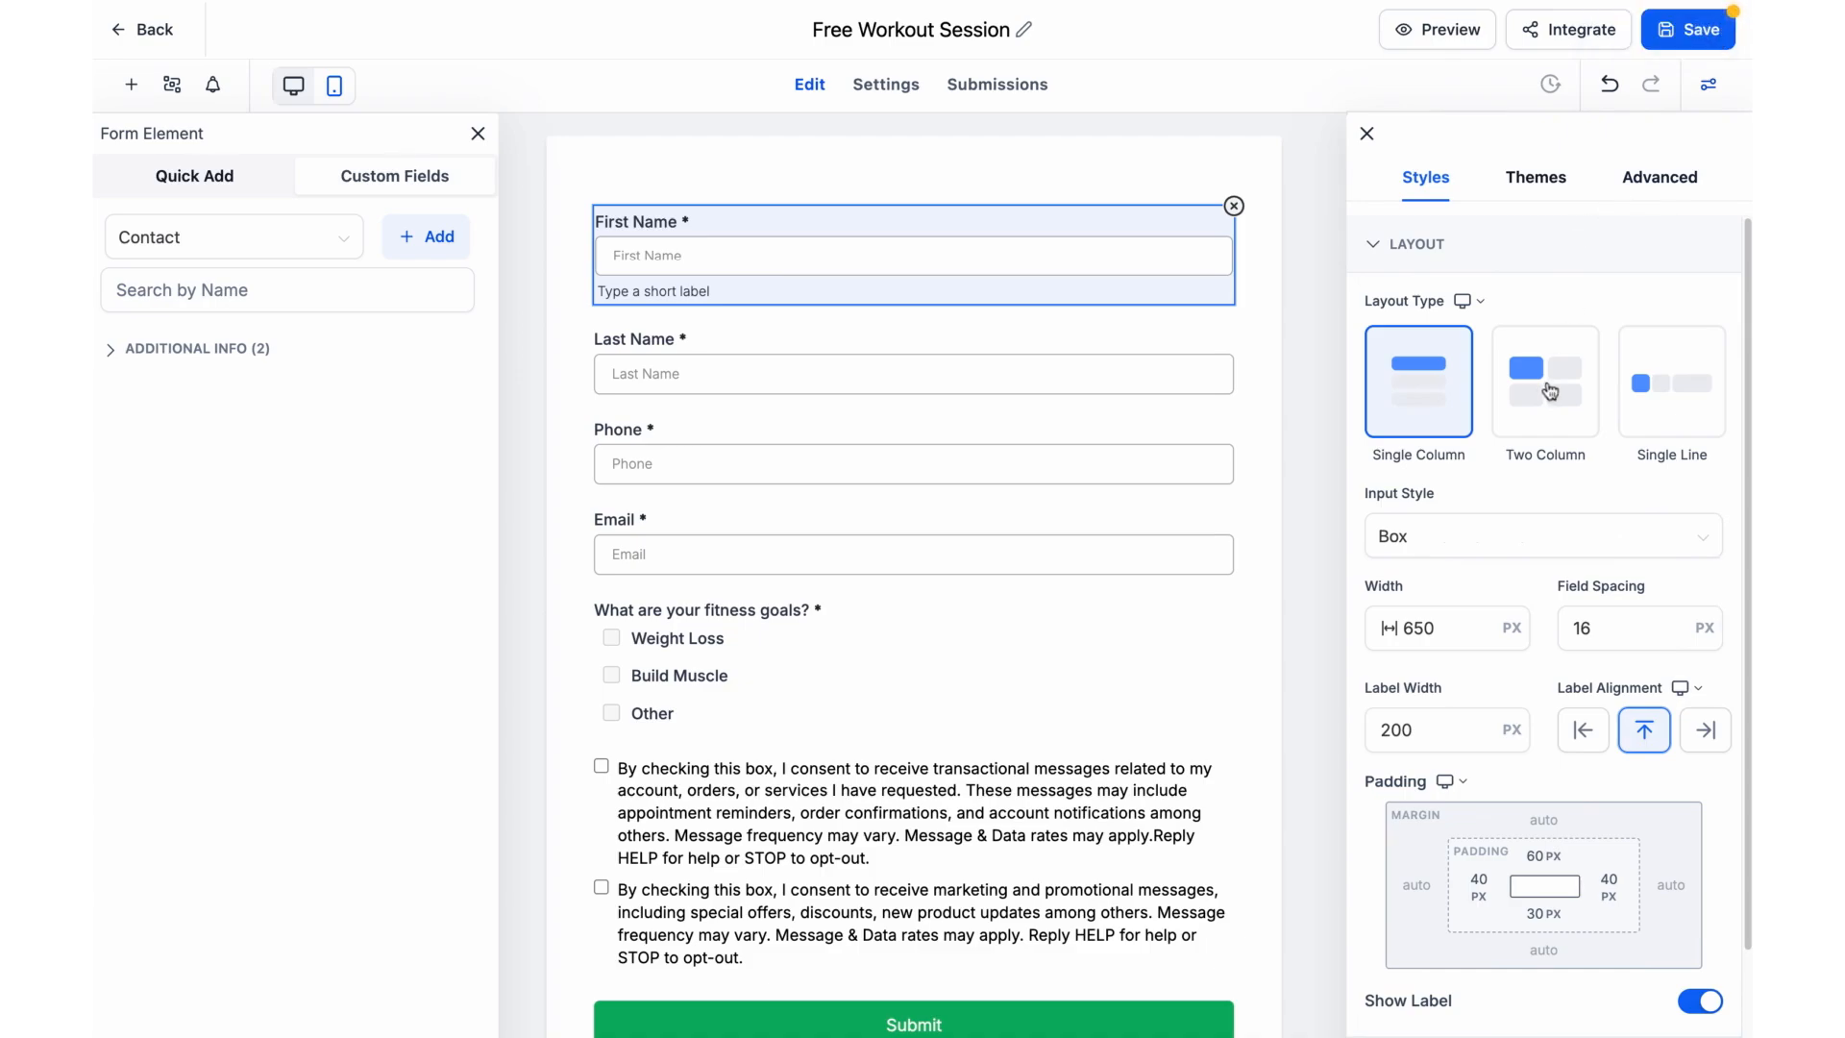
pyautogui.click(1549, 390)
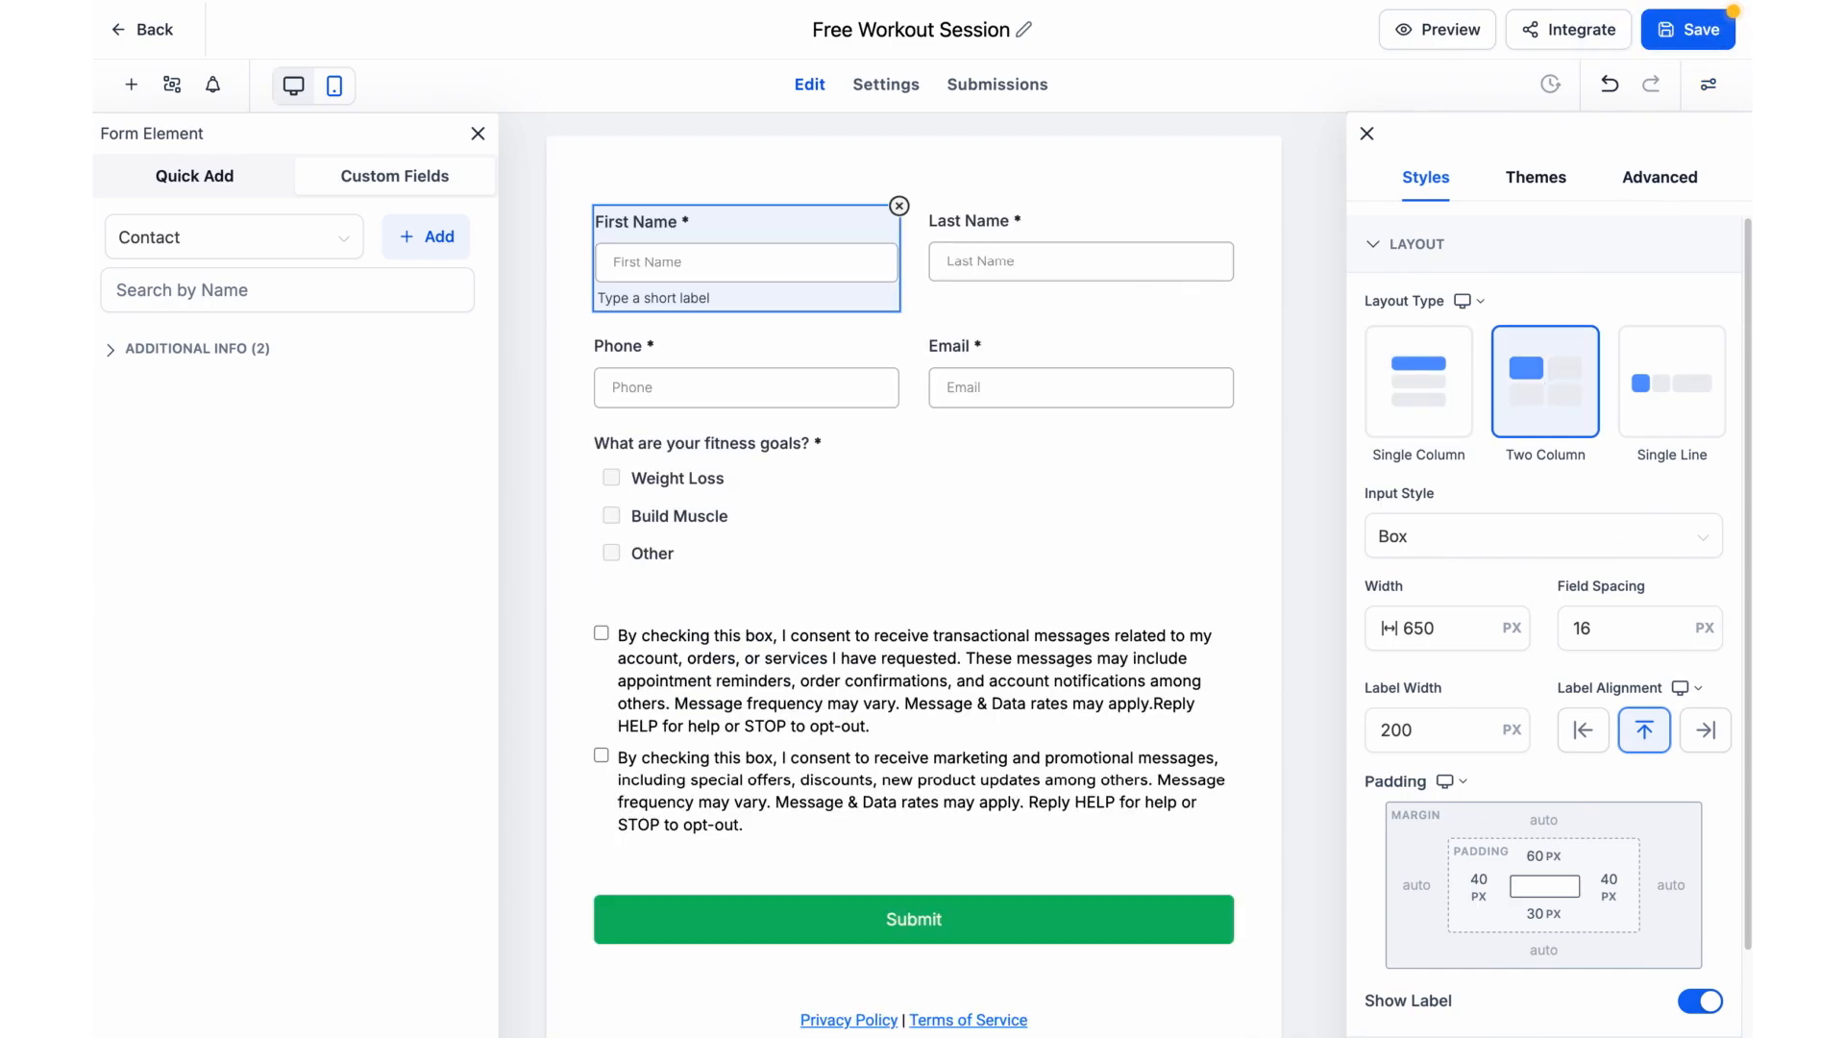
pyautogui.click(1655, 385)
pyautogui.click(1420, 409)
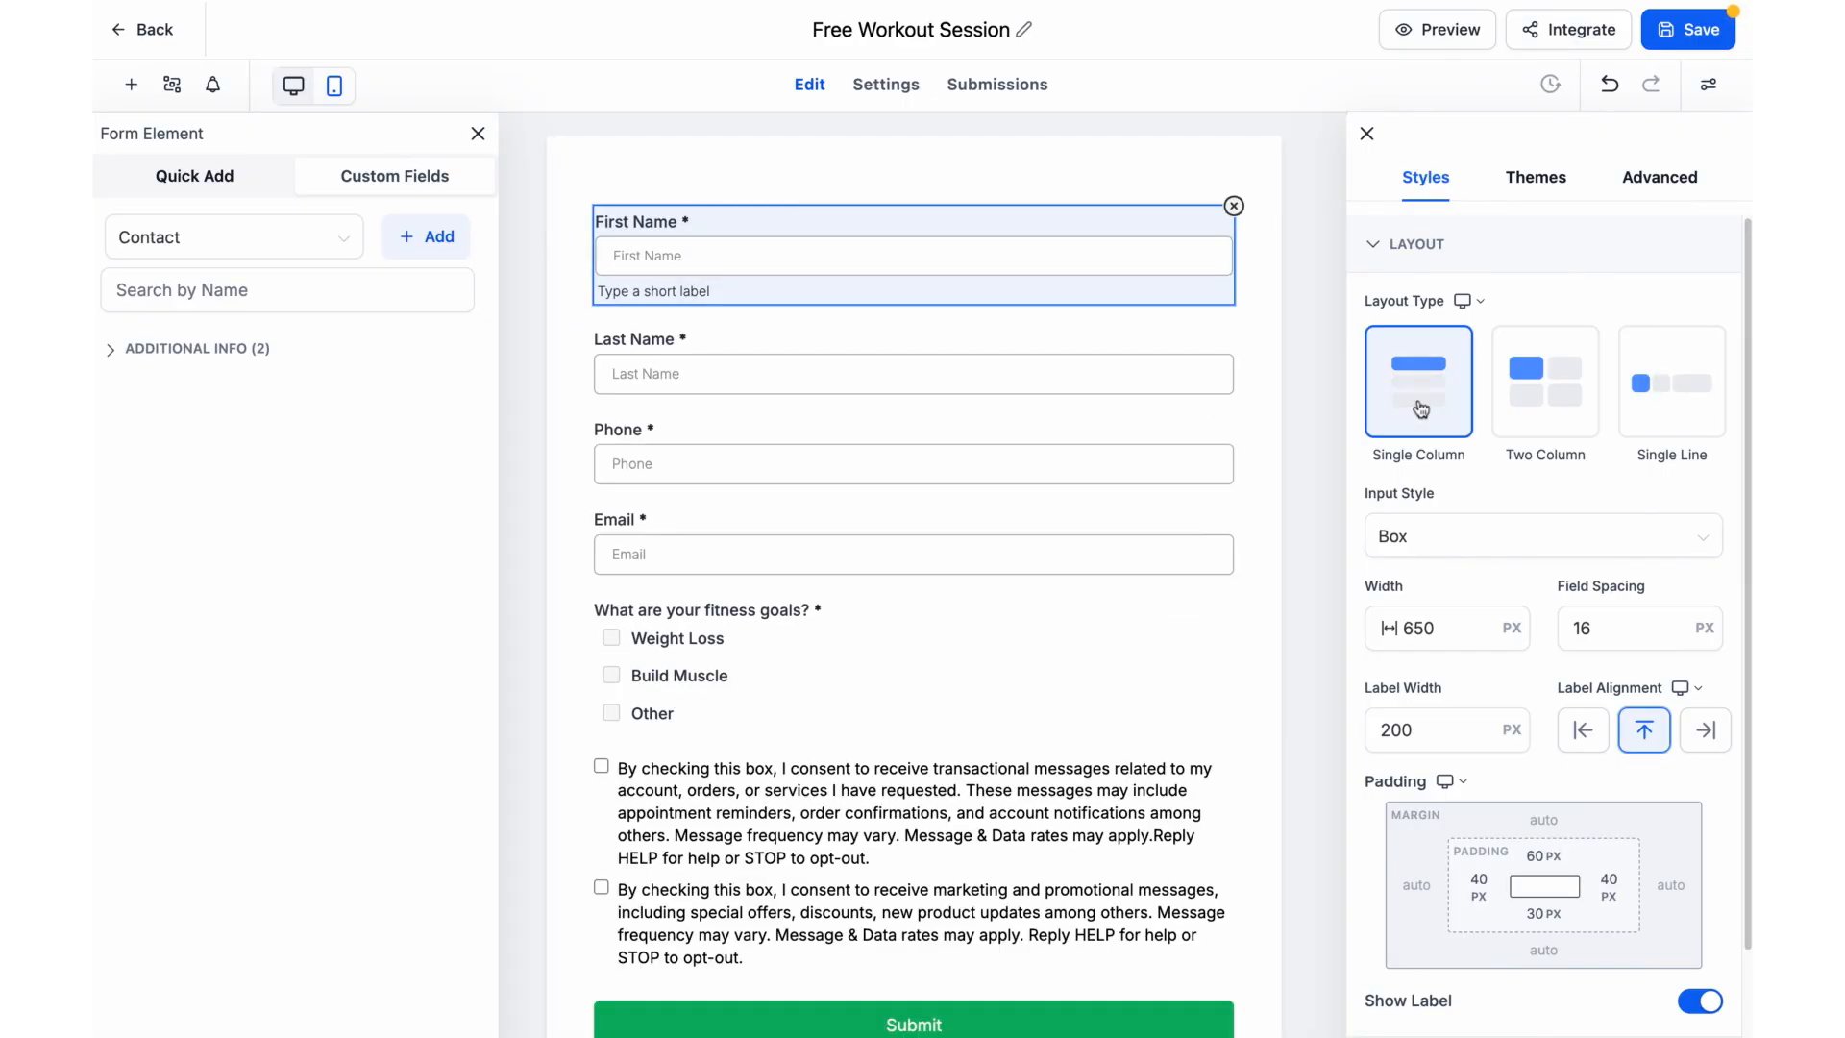
# Set the form's input style to Line and its background color to #F79292FF.
pyautogui.click(1434, 541)
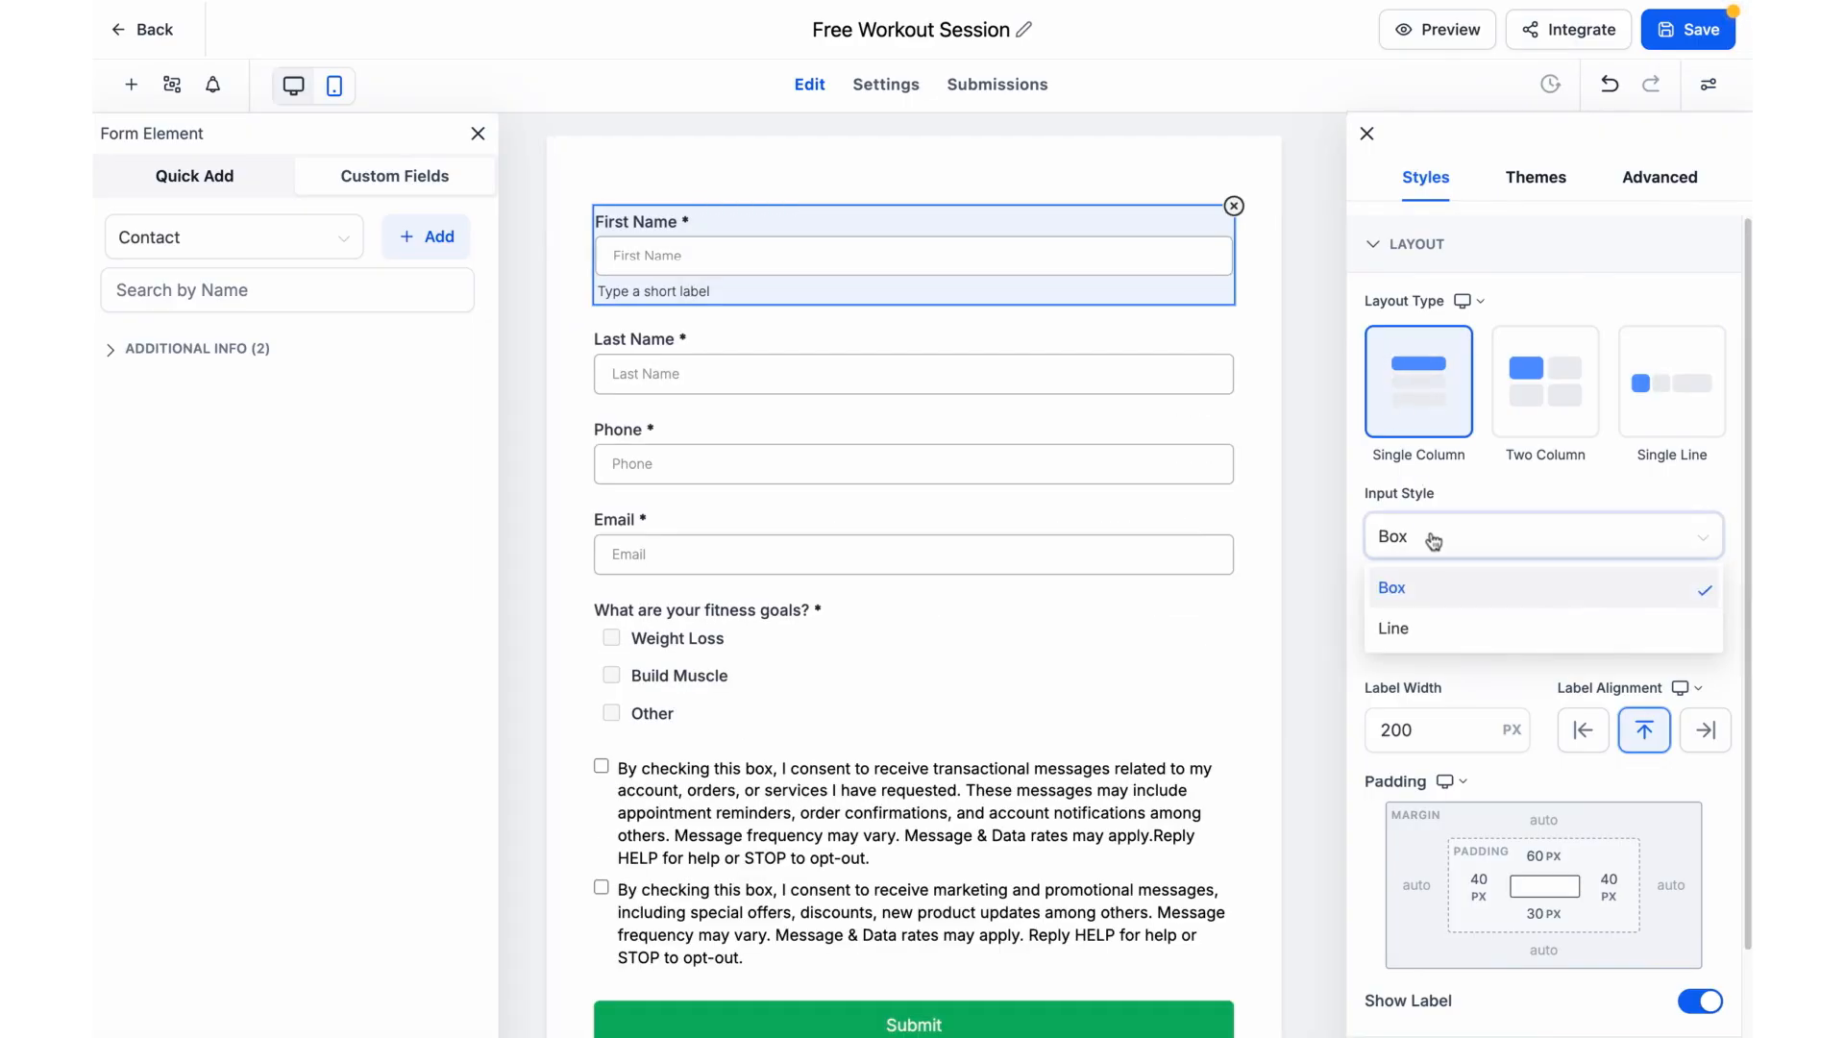
pyautogui.click(1411, 629)
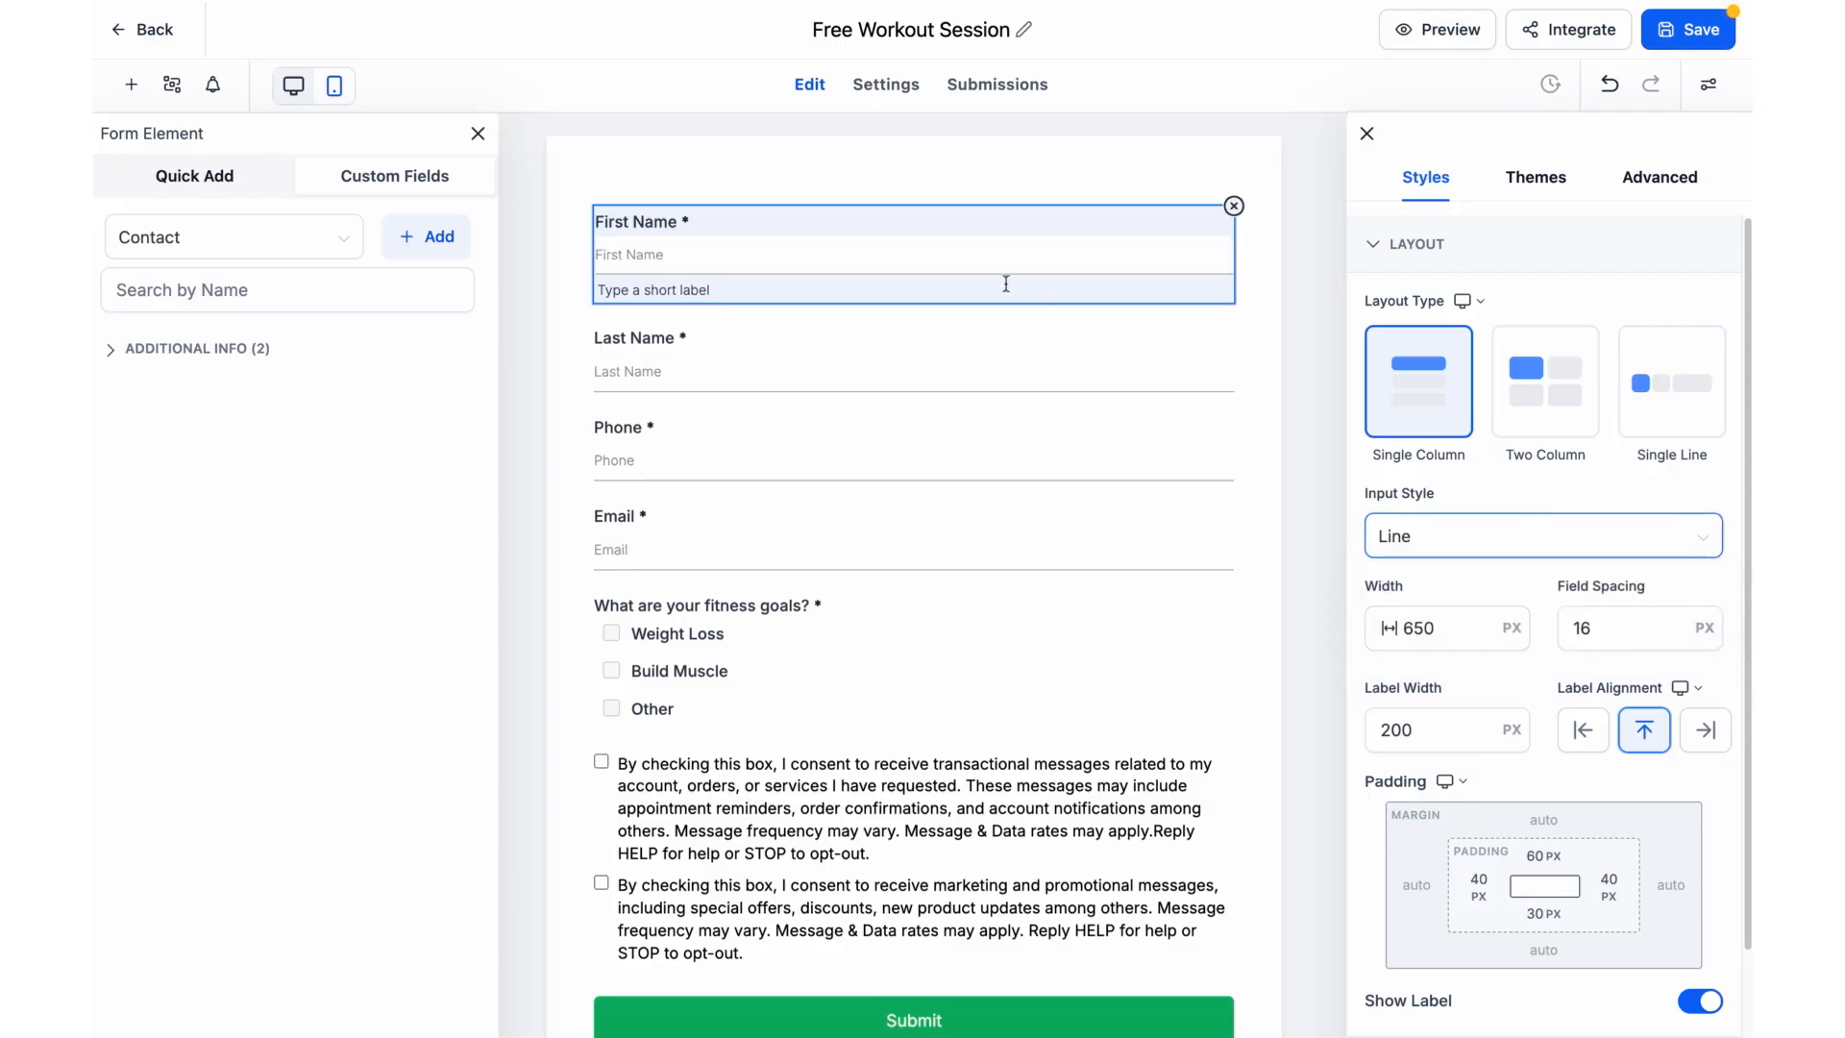
pyautogui.scroll(-2, 1388, 553)
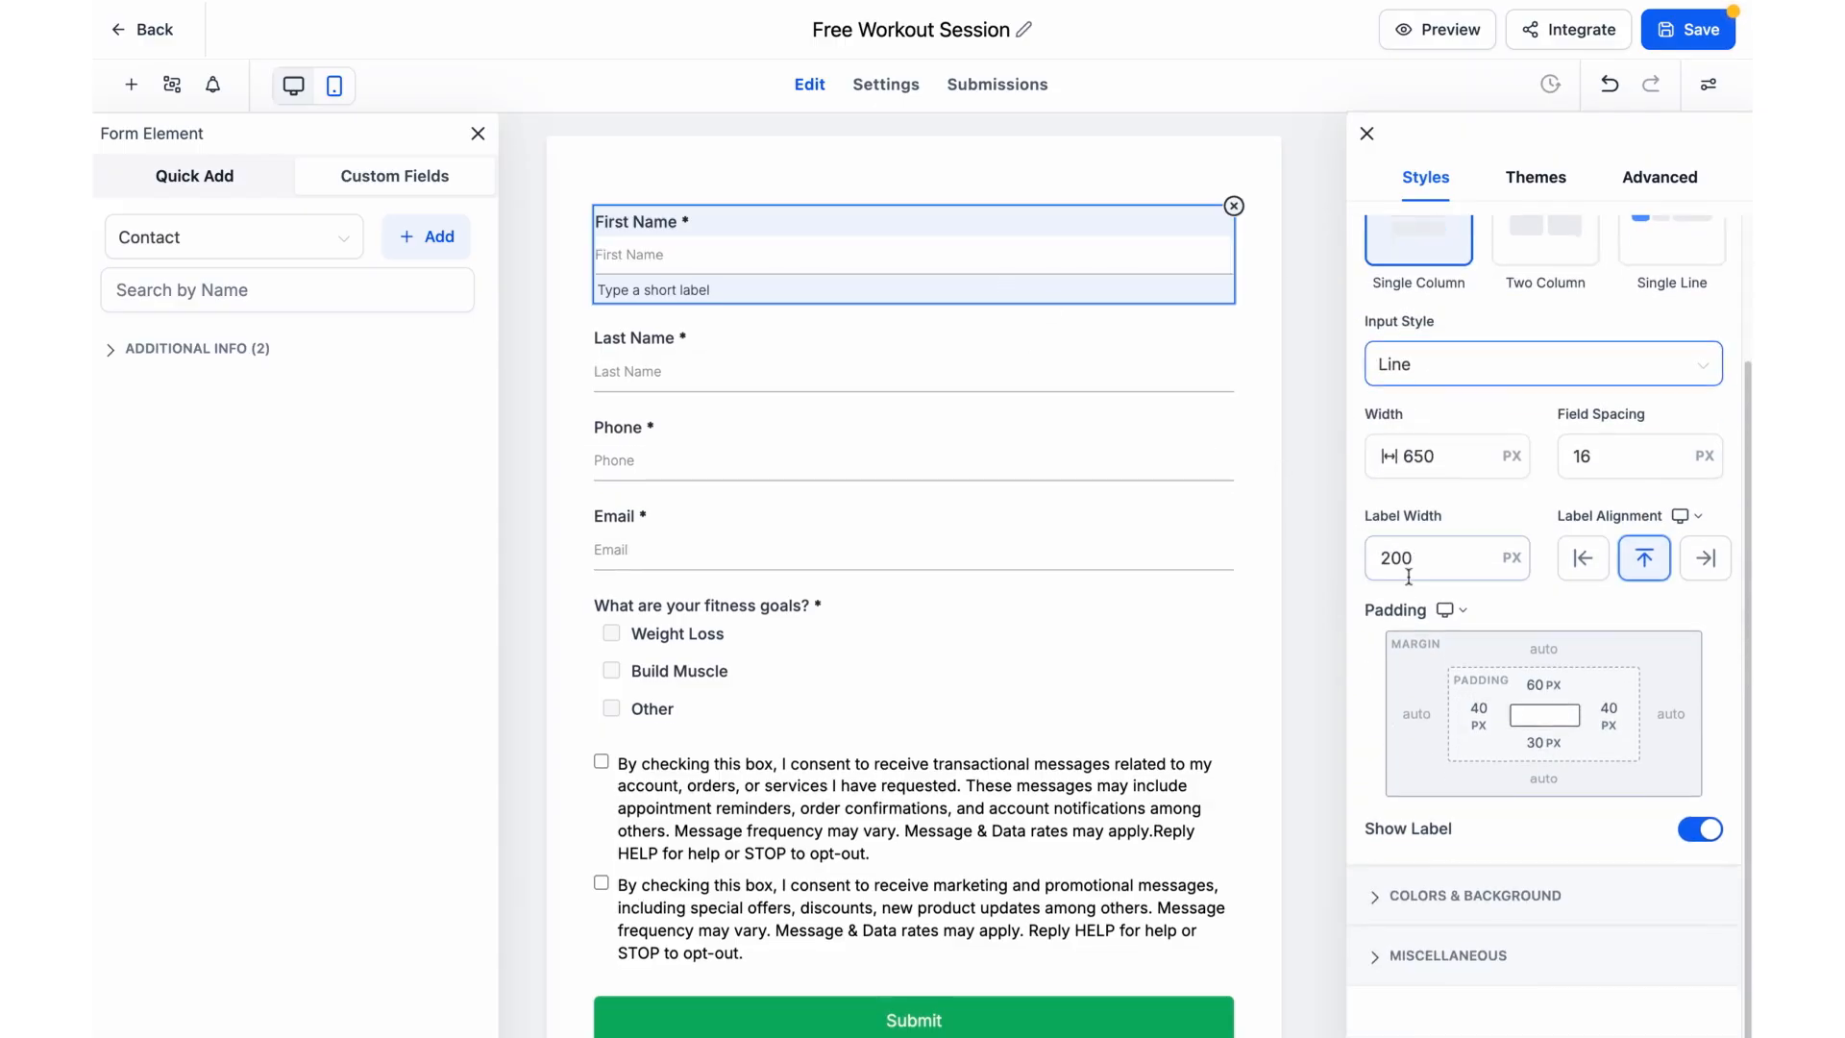
pyautogui.click(1475, 897)
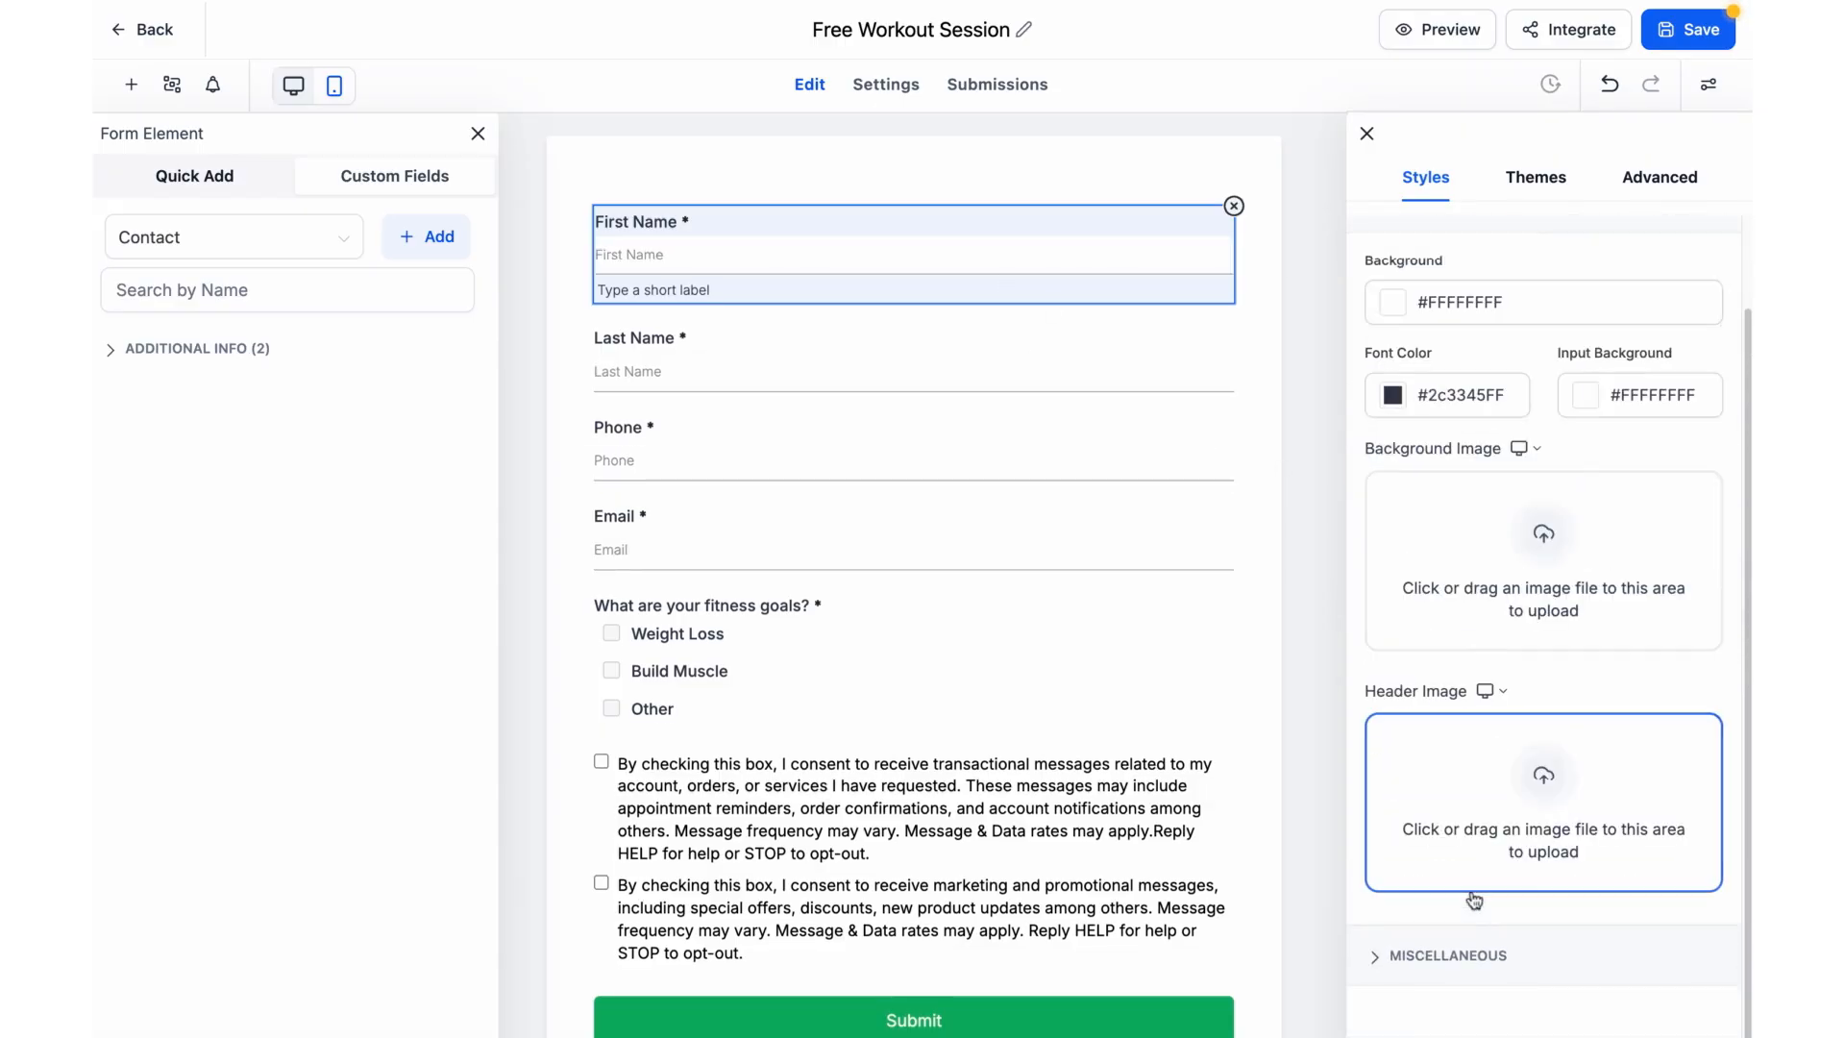
pyautogui.click(1395, 308)
pyautogui.moveTo(1273, 334); pyautogui.dragTo(1370, 341)
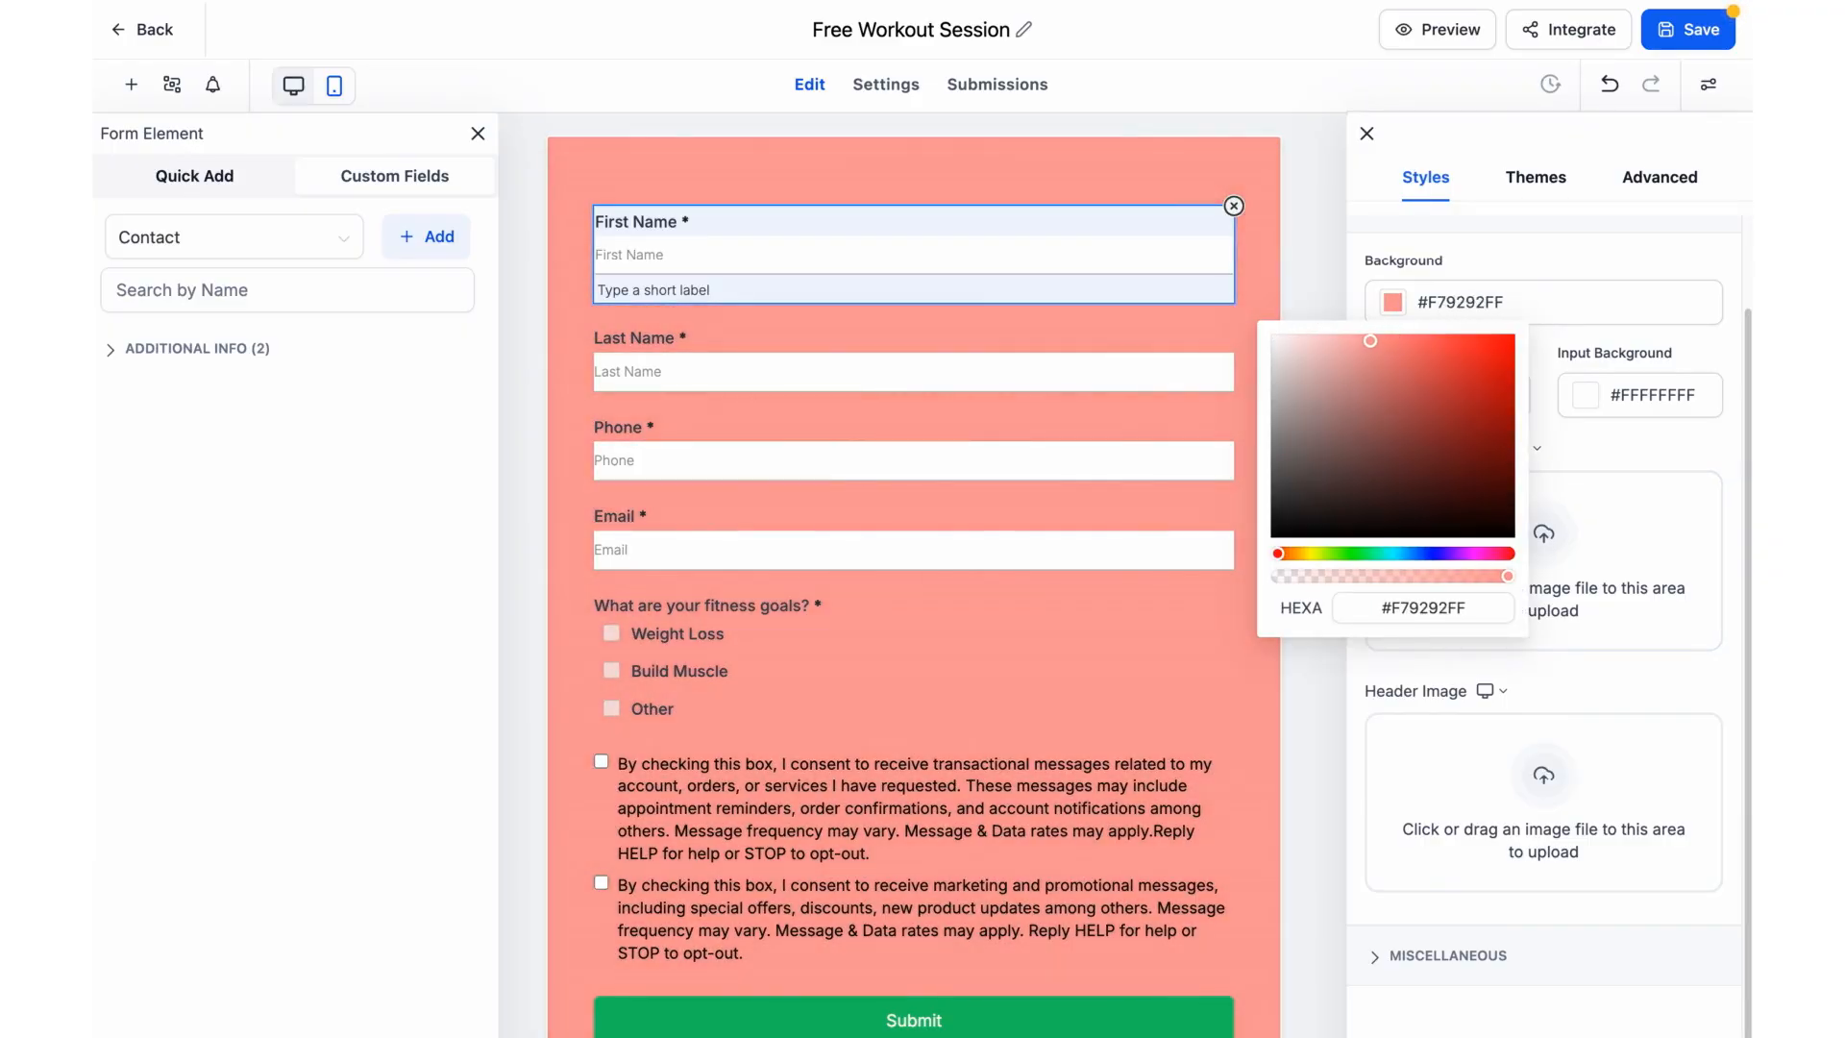
pyautogui.click(1010, 604)
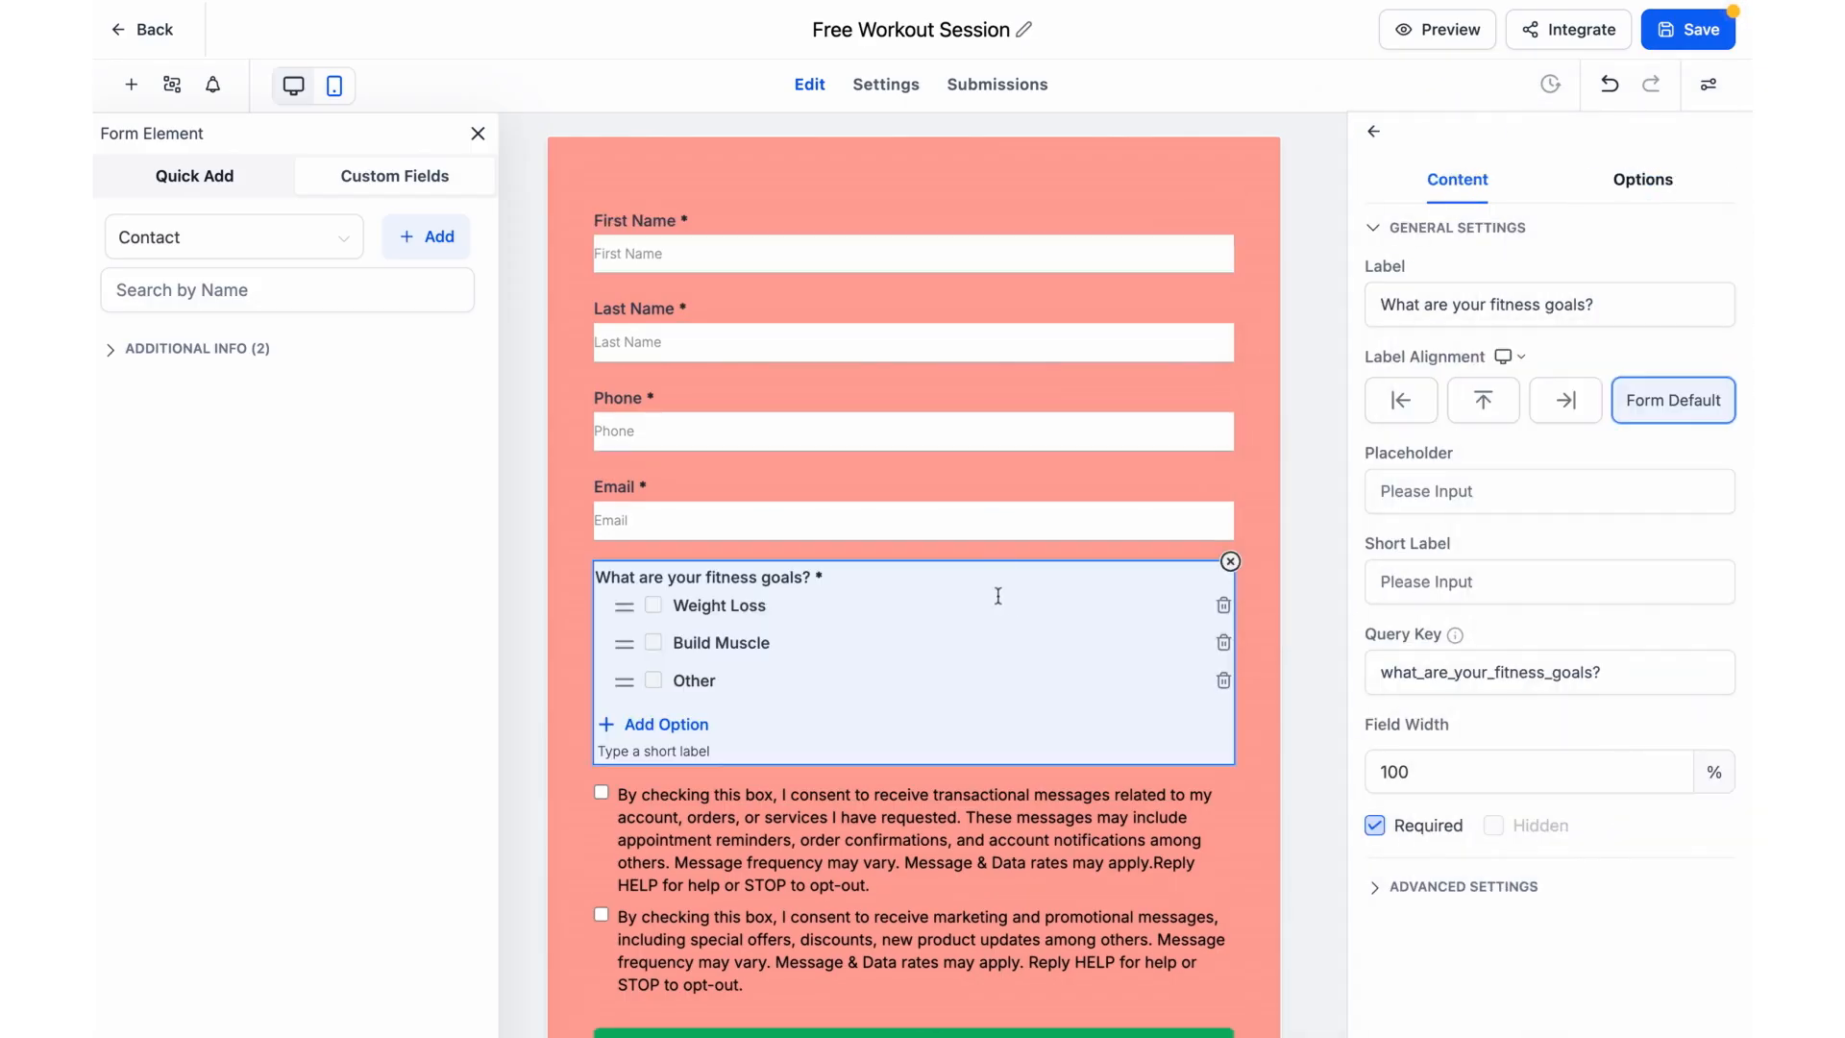
pyautogui.click(1027, 829)
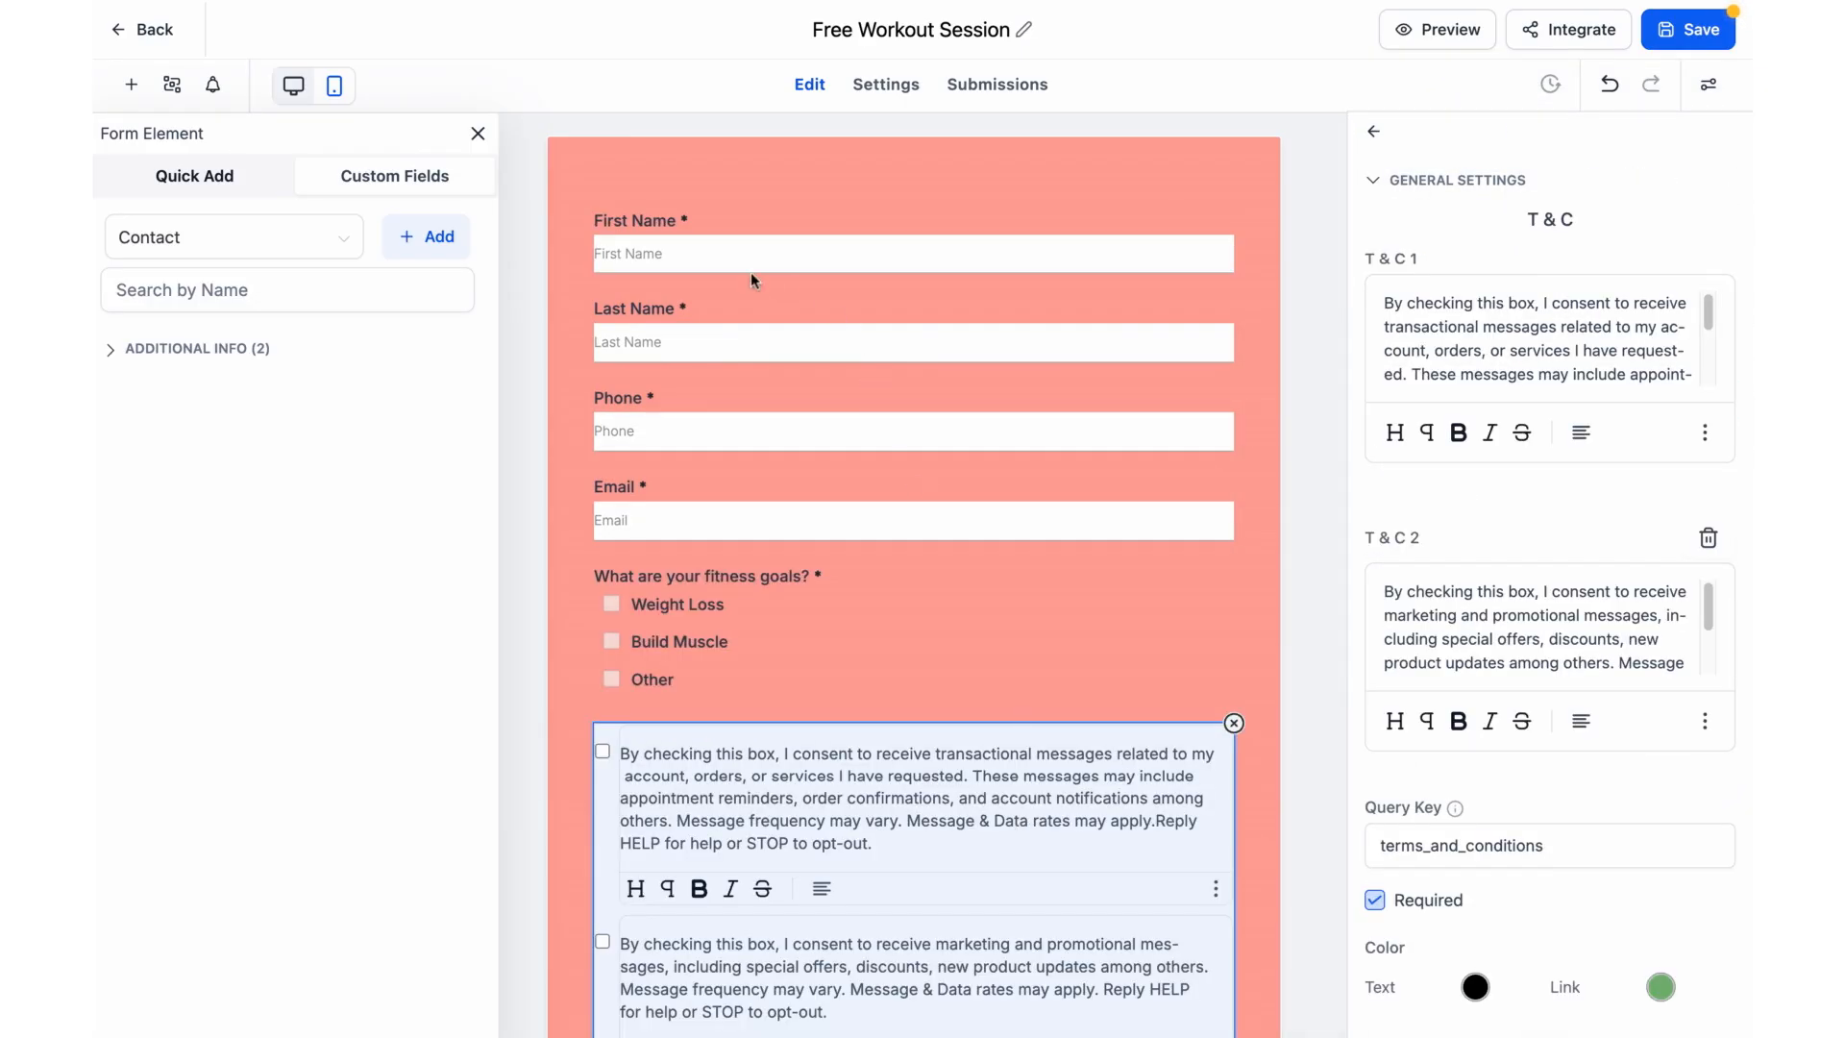
# Copy the form's background color code from the form style settings for reuse on the footer links text block.
pyautogui.click(673, 198)
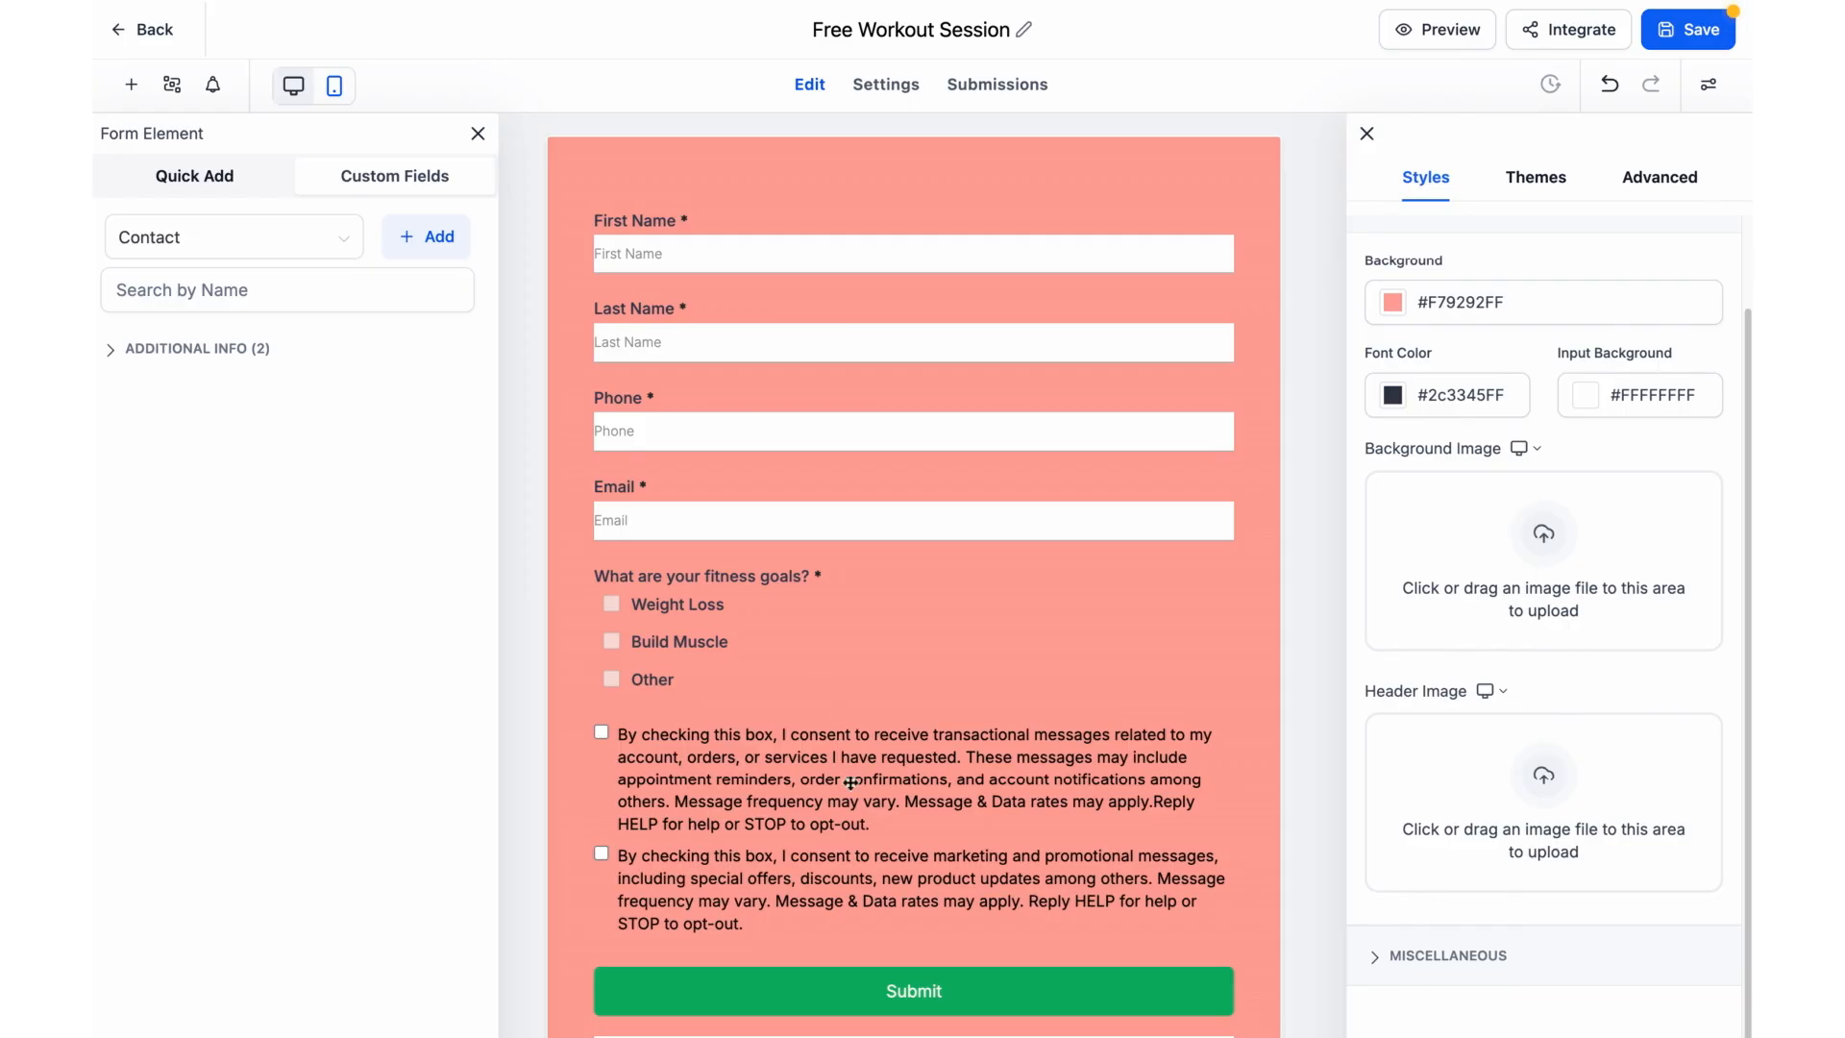
pyautogui.scroll(-1, 808, 577)
pyautogui.scroll(-1, 943, 997)
pyautogui.click(696, 947)
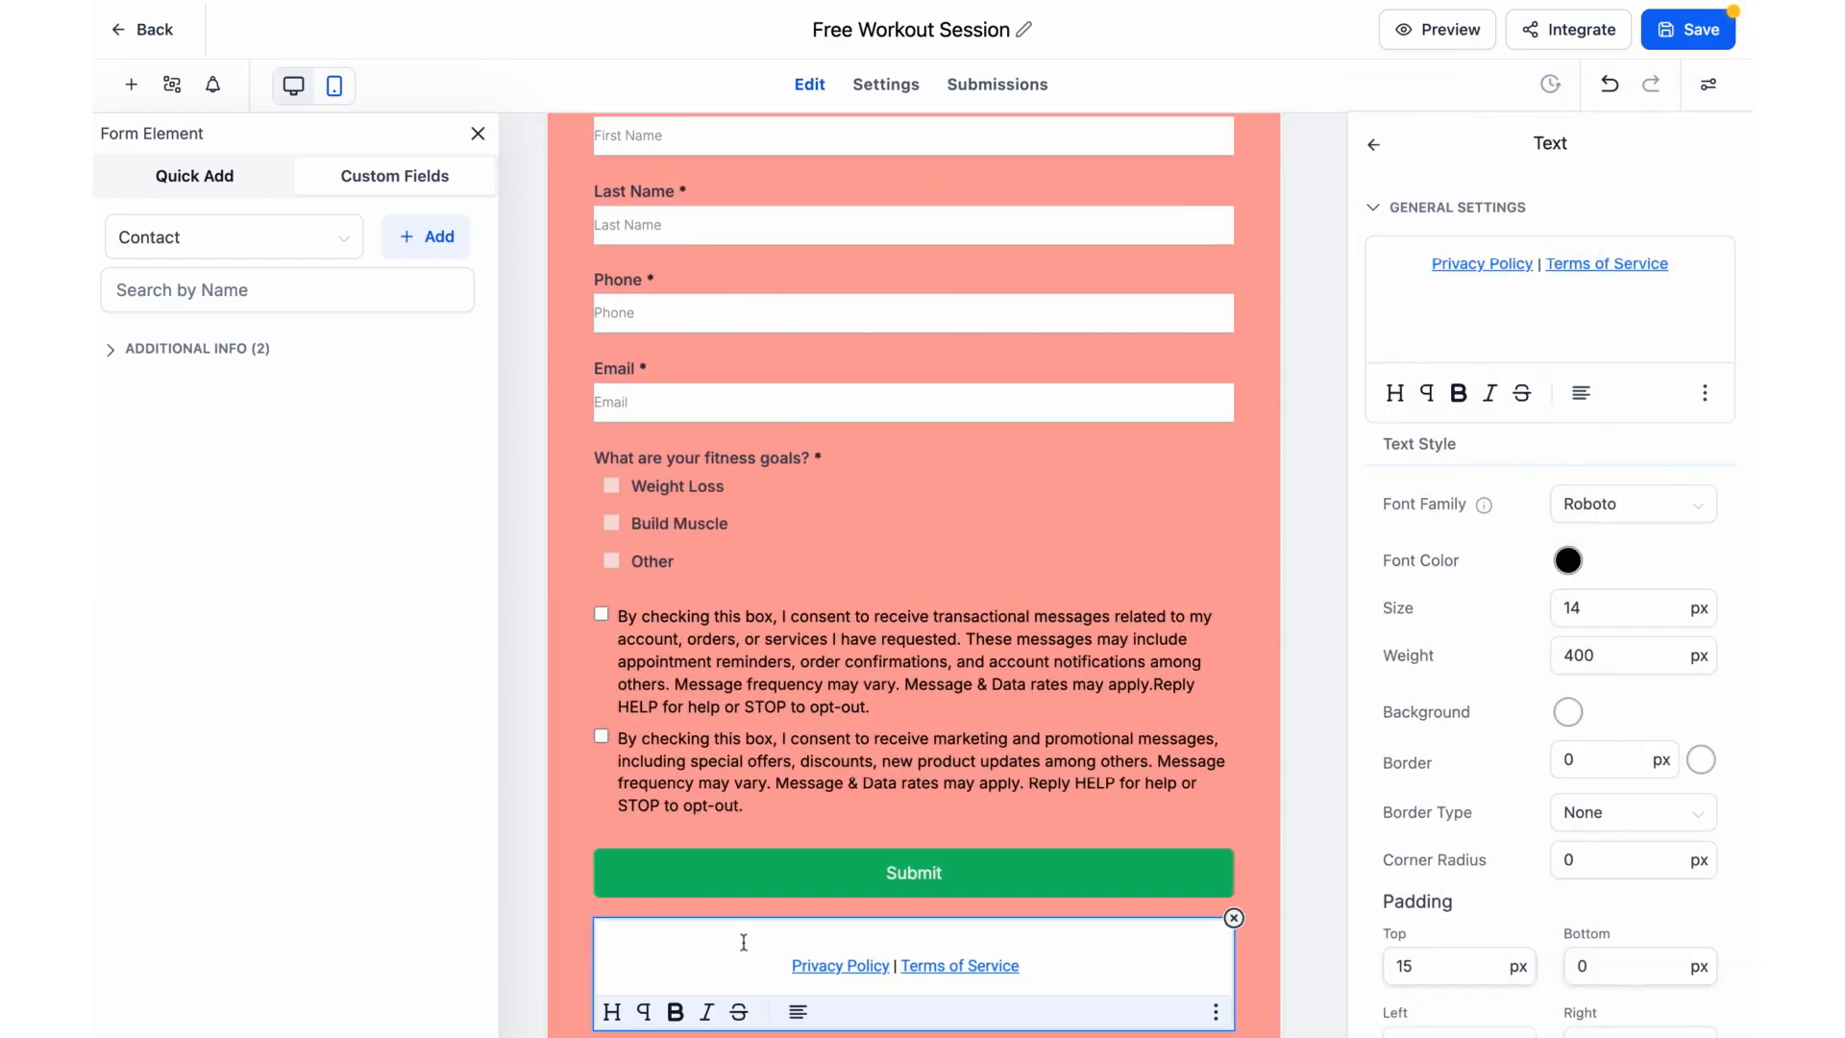
pyautogui.click(561, 922)
pyautogui.click(737, 935)
pyautogui.click(578, 352)
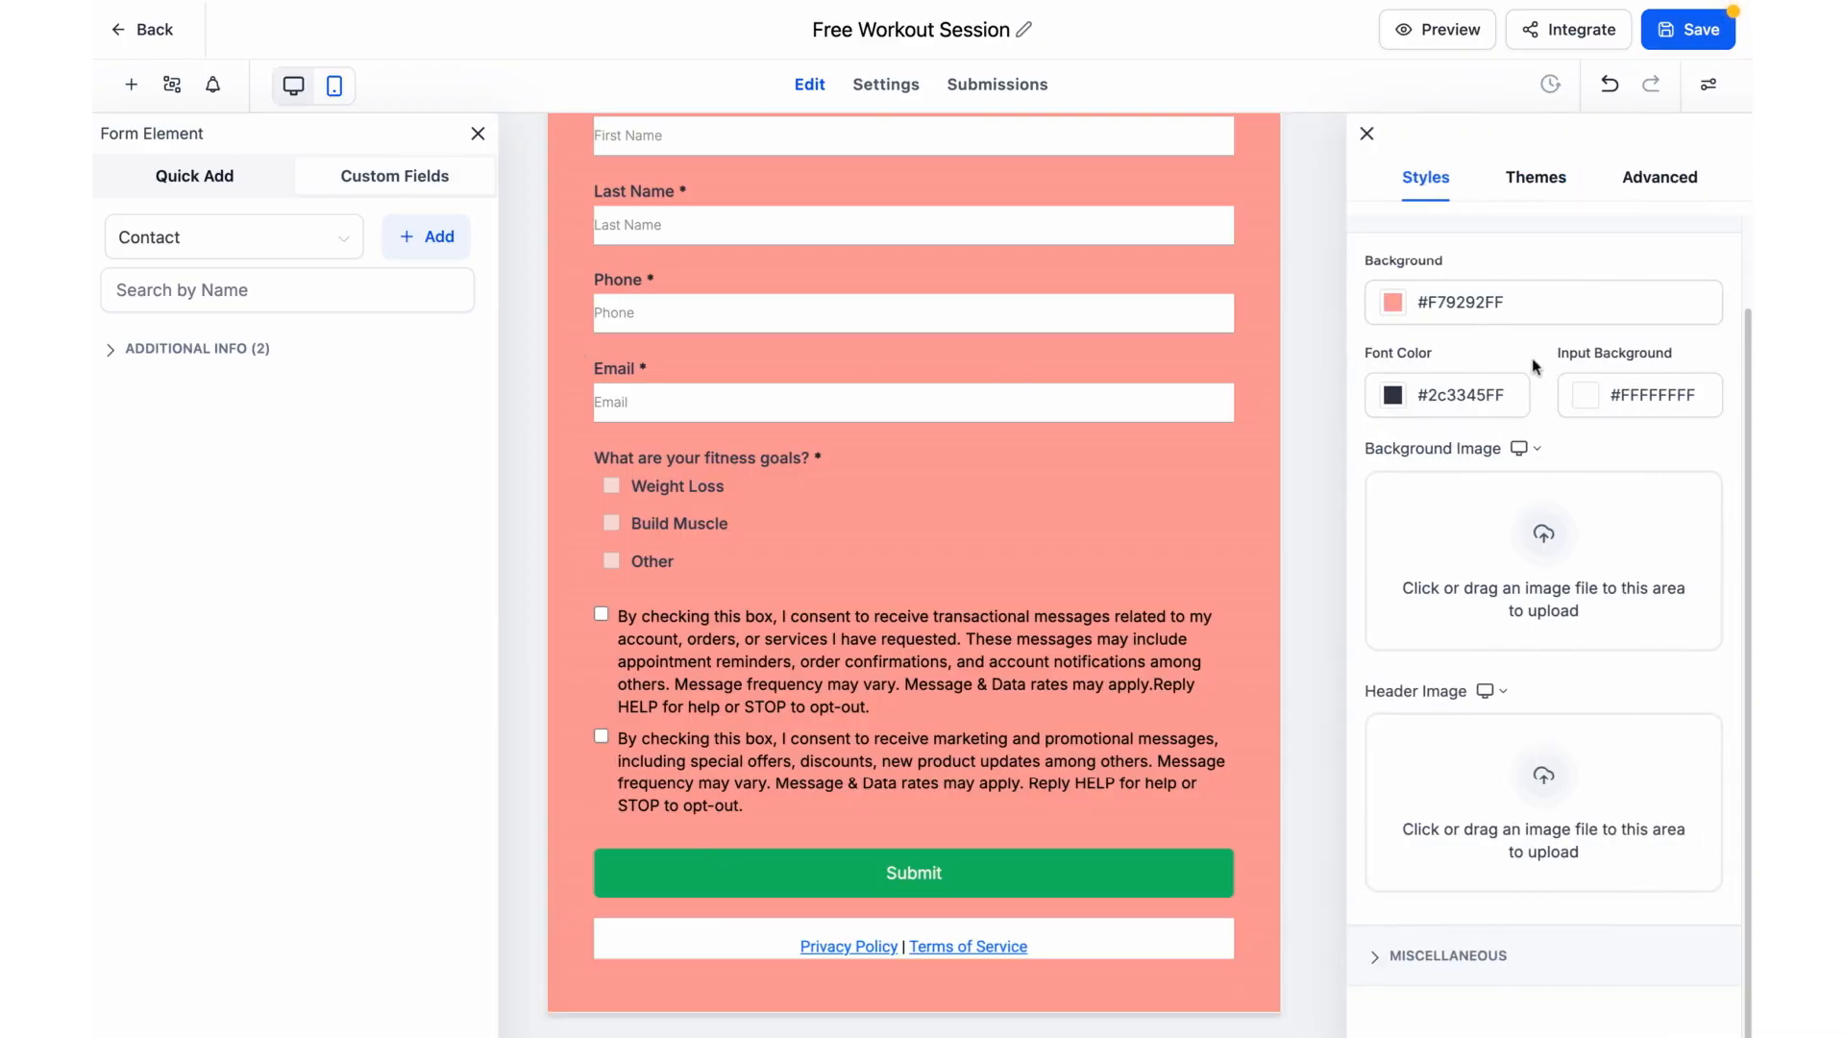
pyautogui.tripleClick(1483, 303)
pyautogui.hotkey('ctrl', 'c')
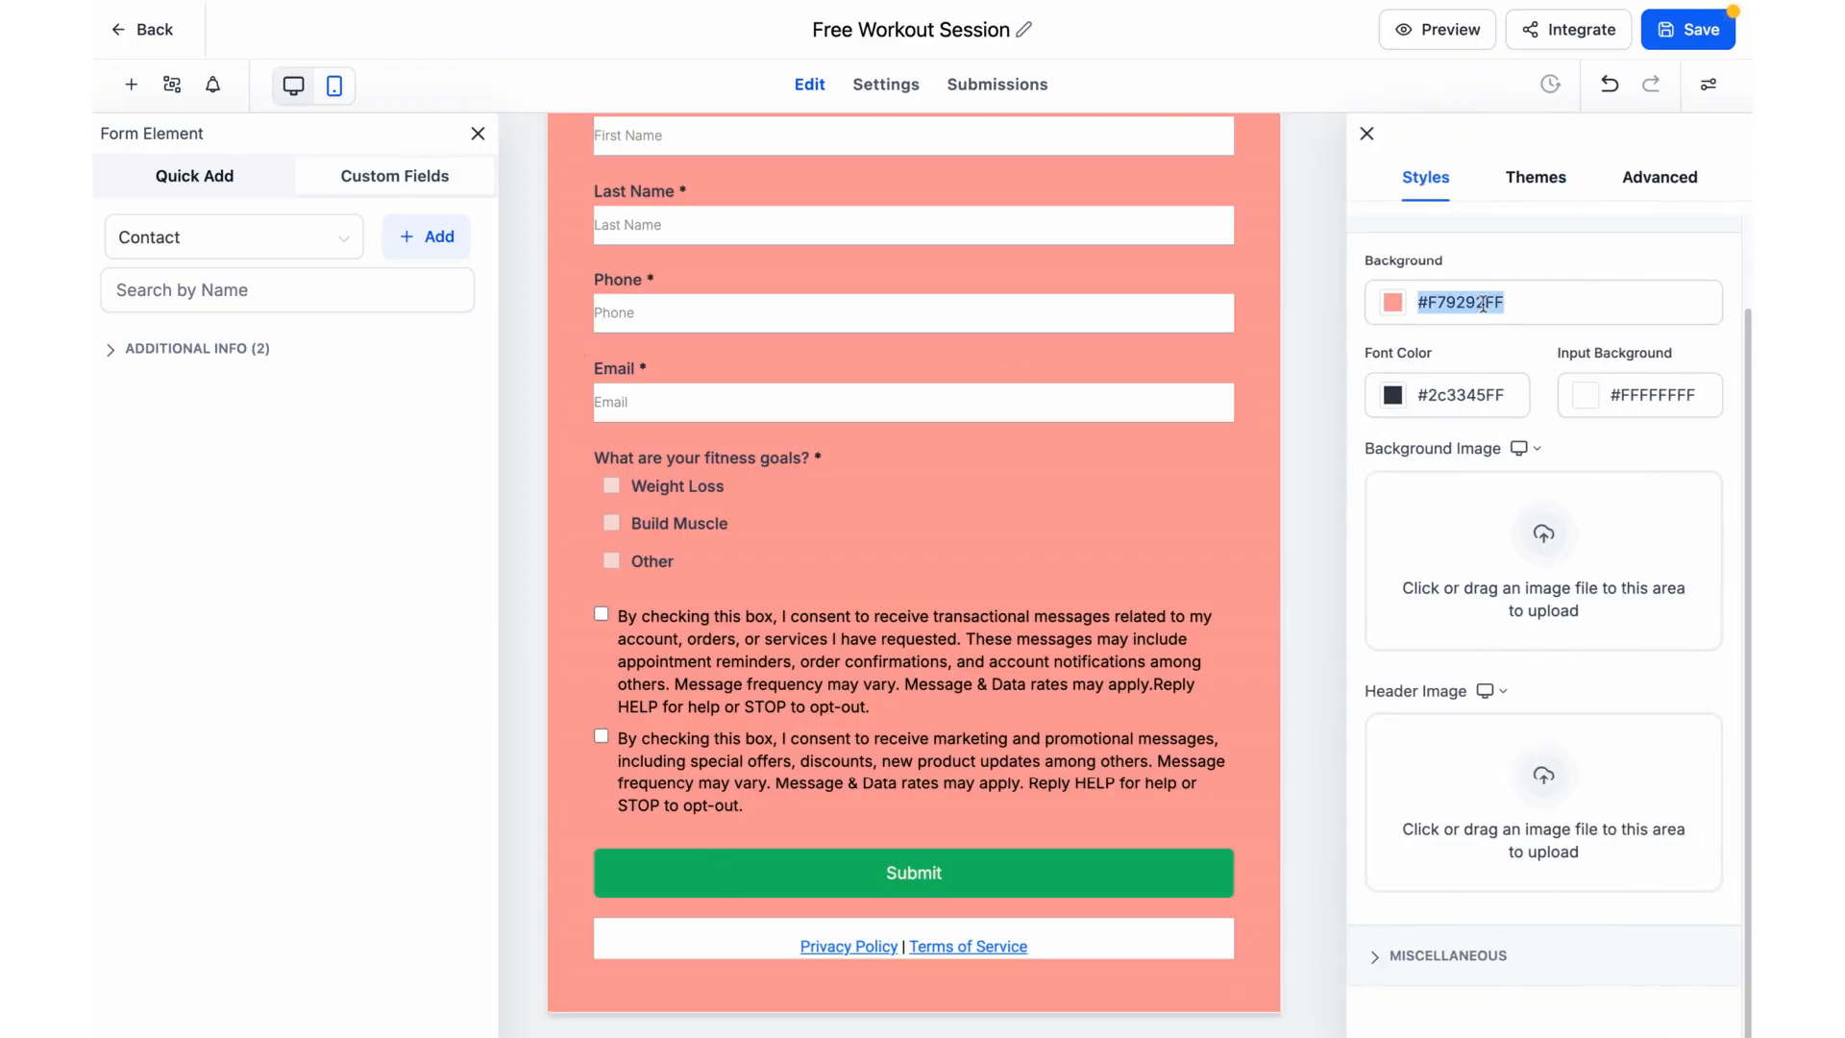
# Set the background color of the Privacy Policy and Terms of Service text block to #F79292FF.
pyautogui.click(659, 928)
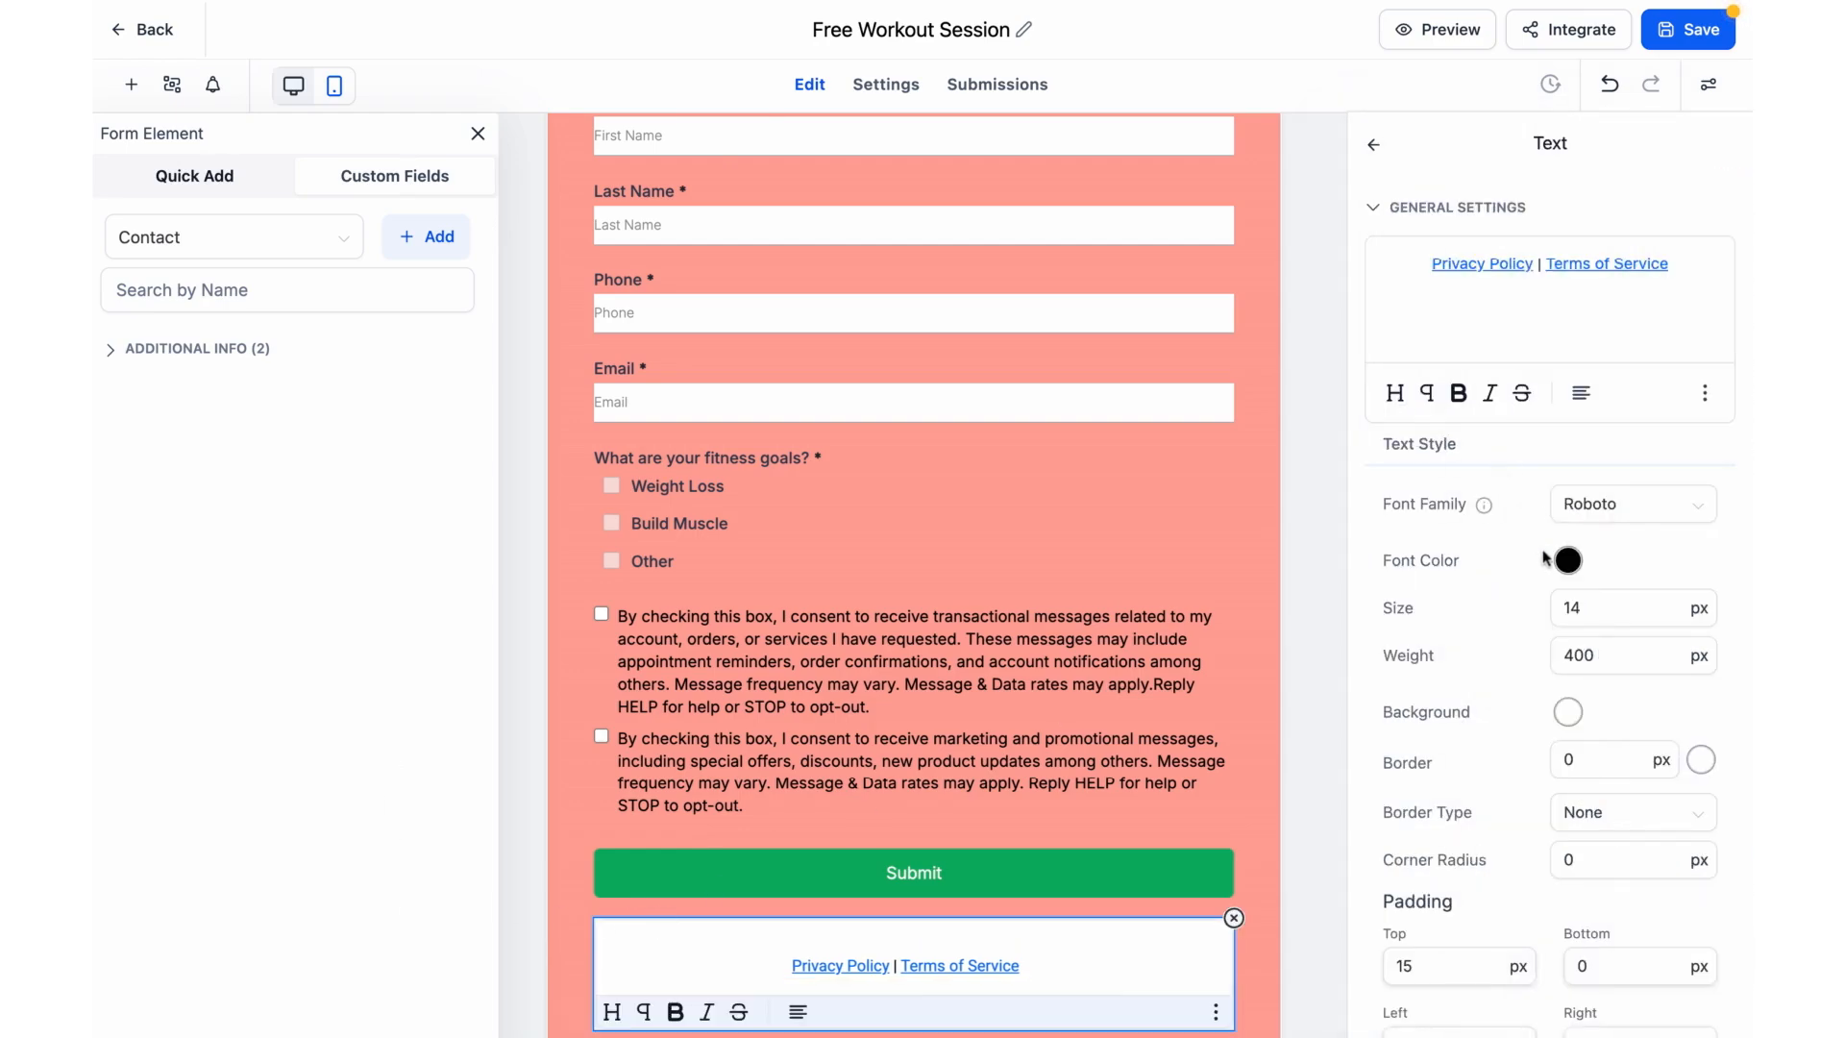
pyautogui.scroll(-2, 1541, 557)
pyautogui.scroll(-6, 1536, 595)
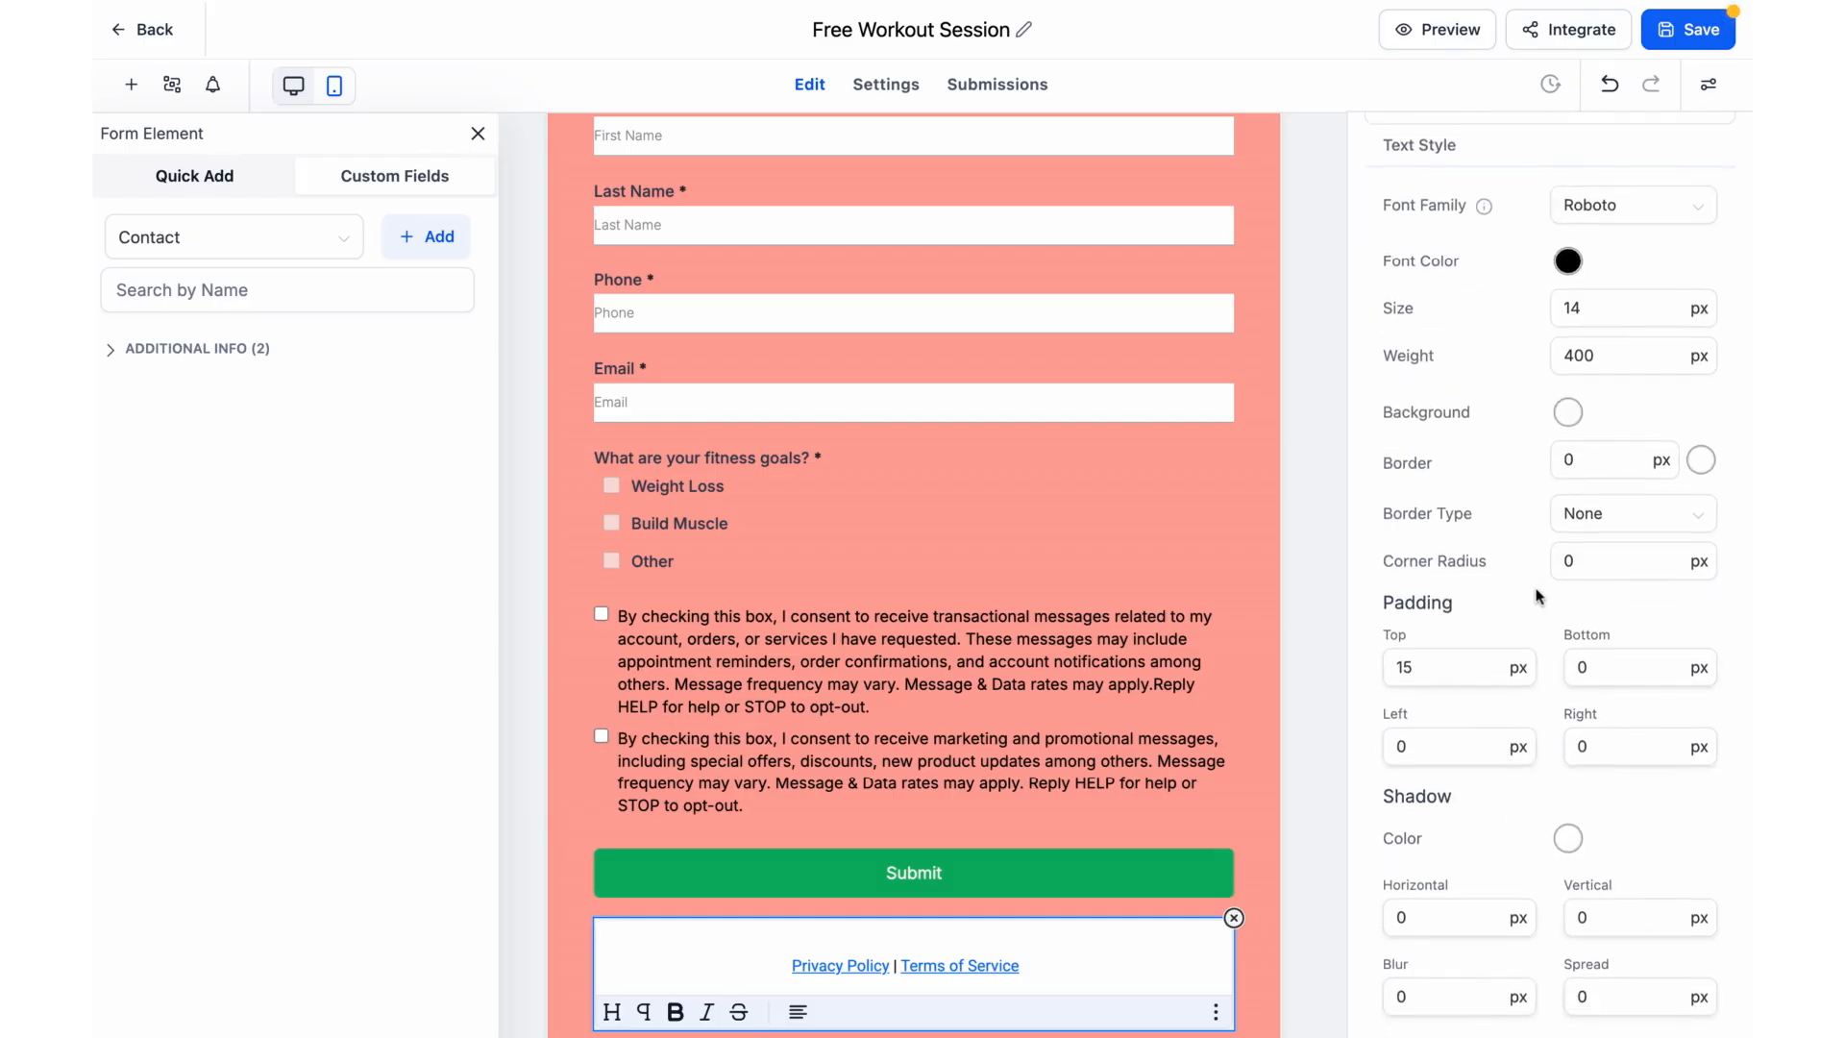
pyautogui.scroll(8, 1538, 595)
pyautogui.click(1569, 711)
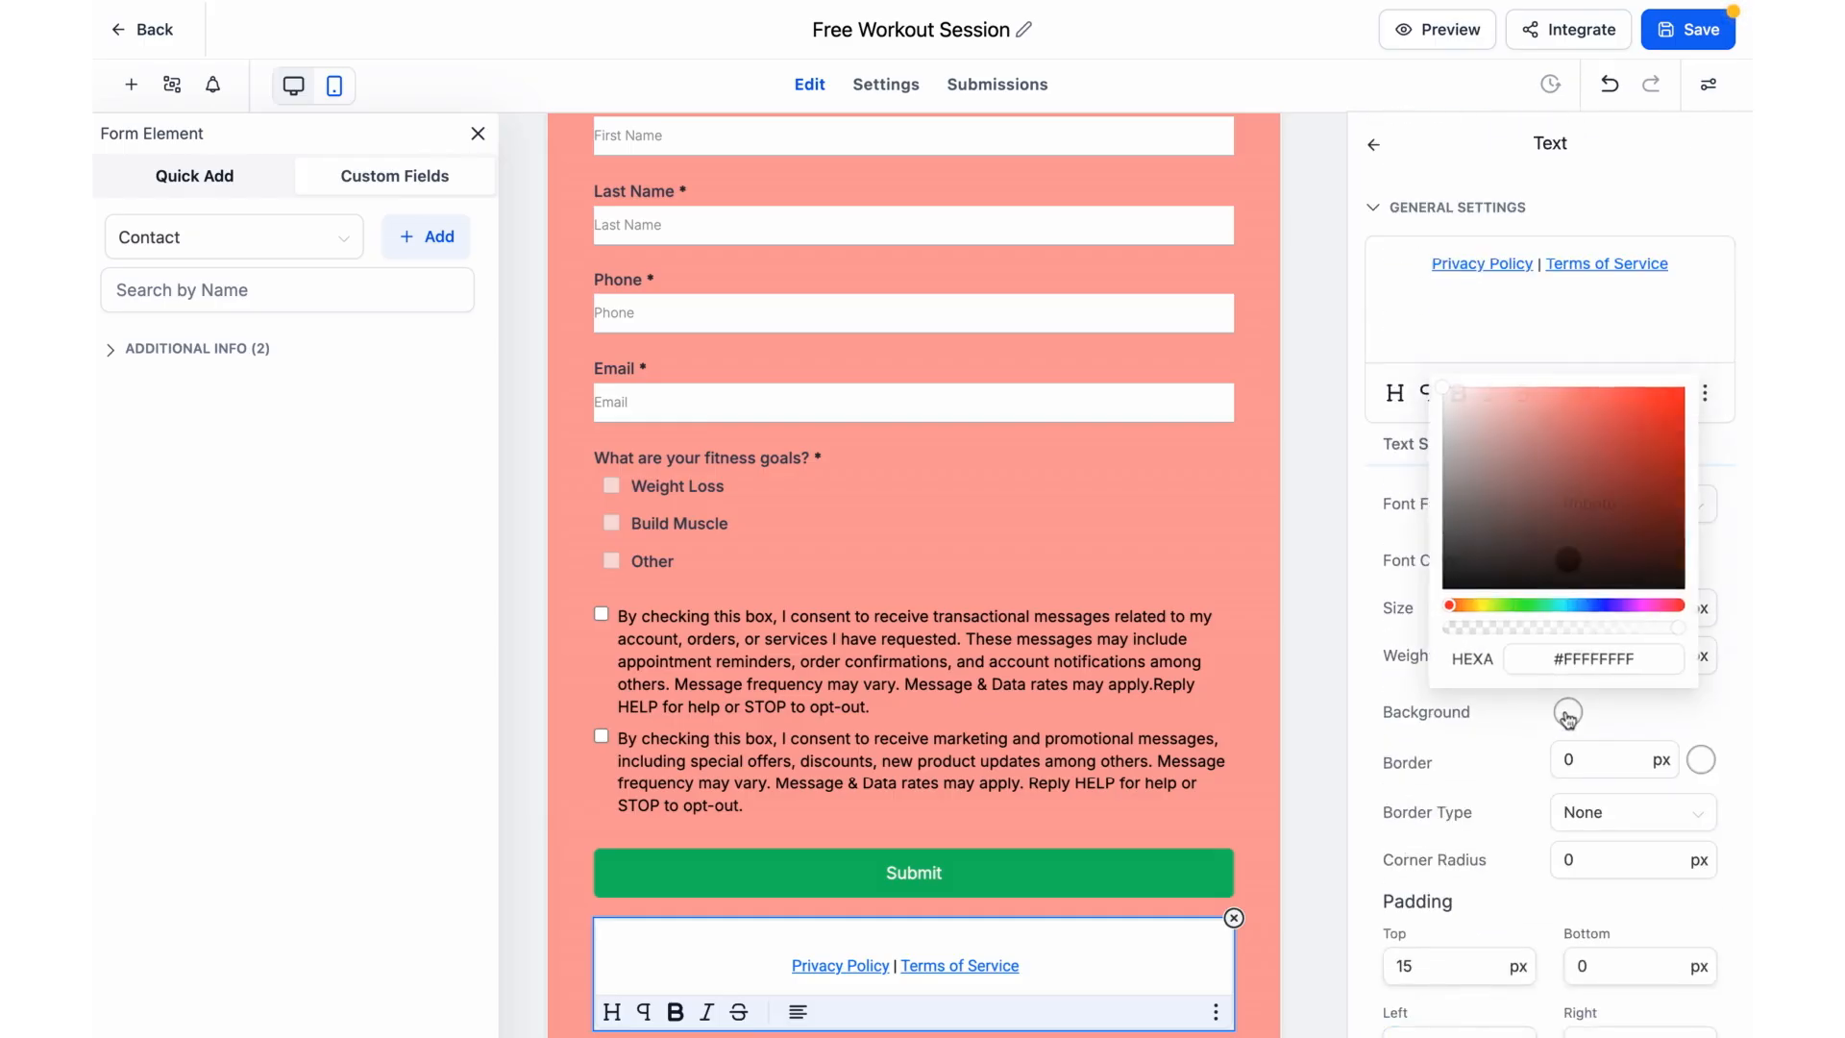
pyautogui.doubleClick(1592, 657)
pyautogui.hotkey('ctrl', 'v')
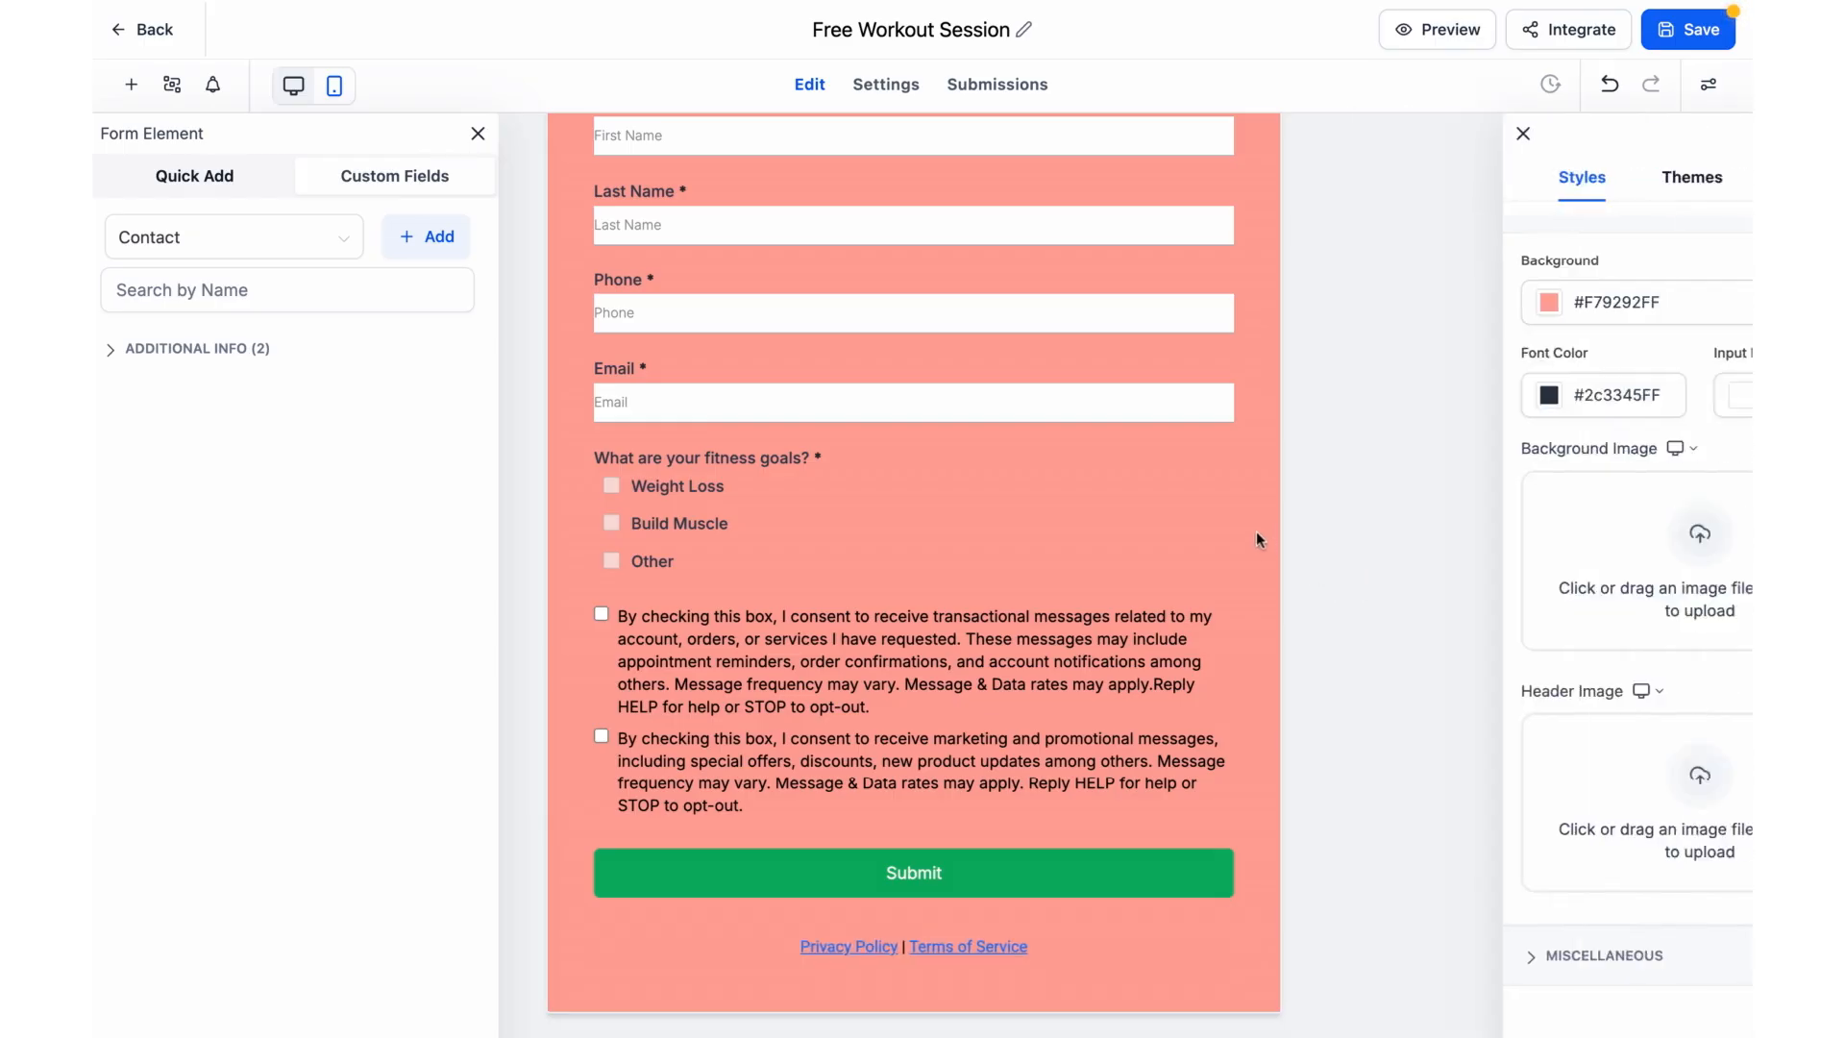
pyautogui.click(1255, 530)
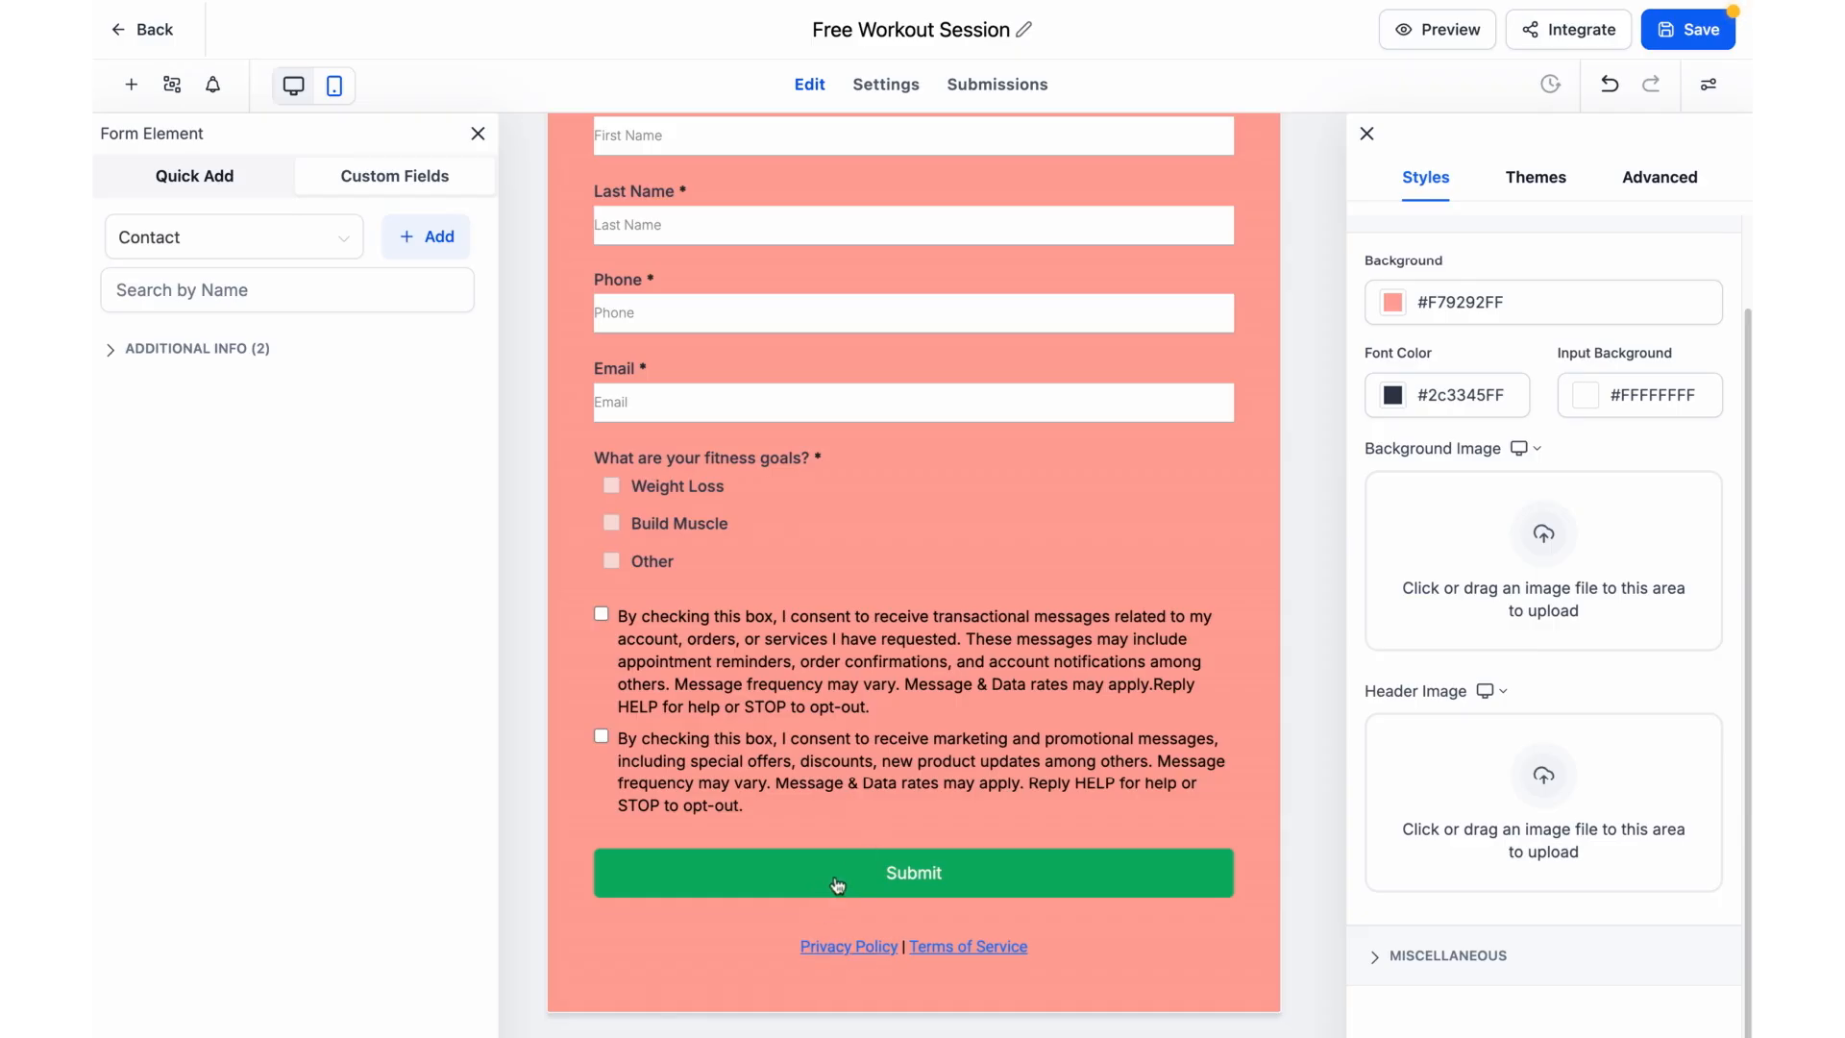
# Change the Submit button's background color to black, #000000FF.
pyautogui.click(837, 885)
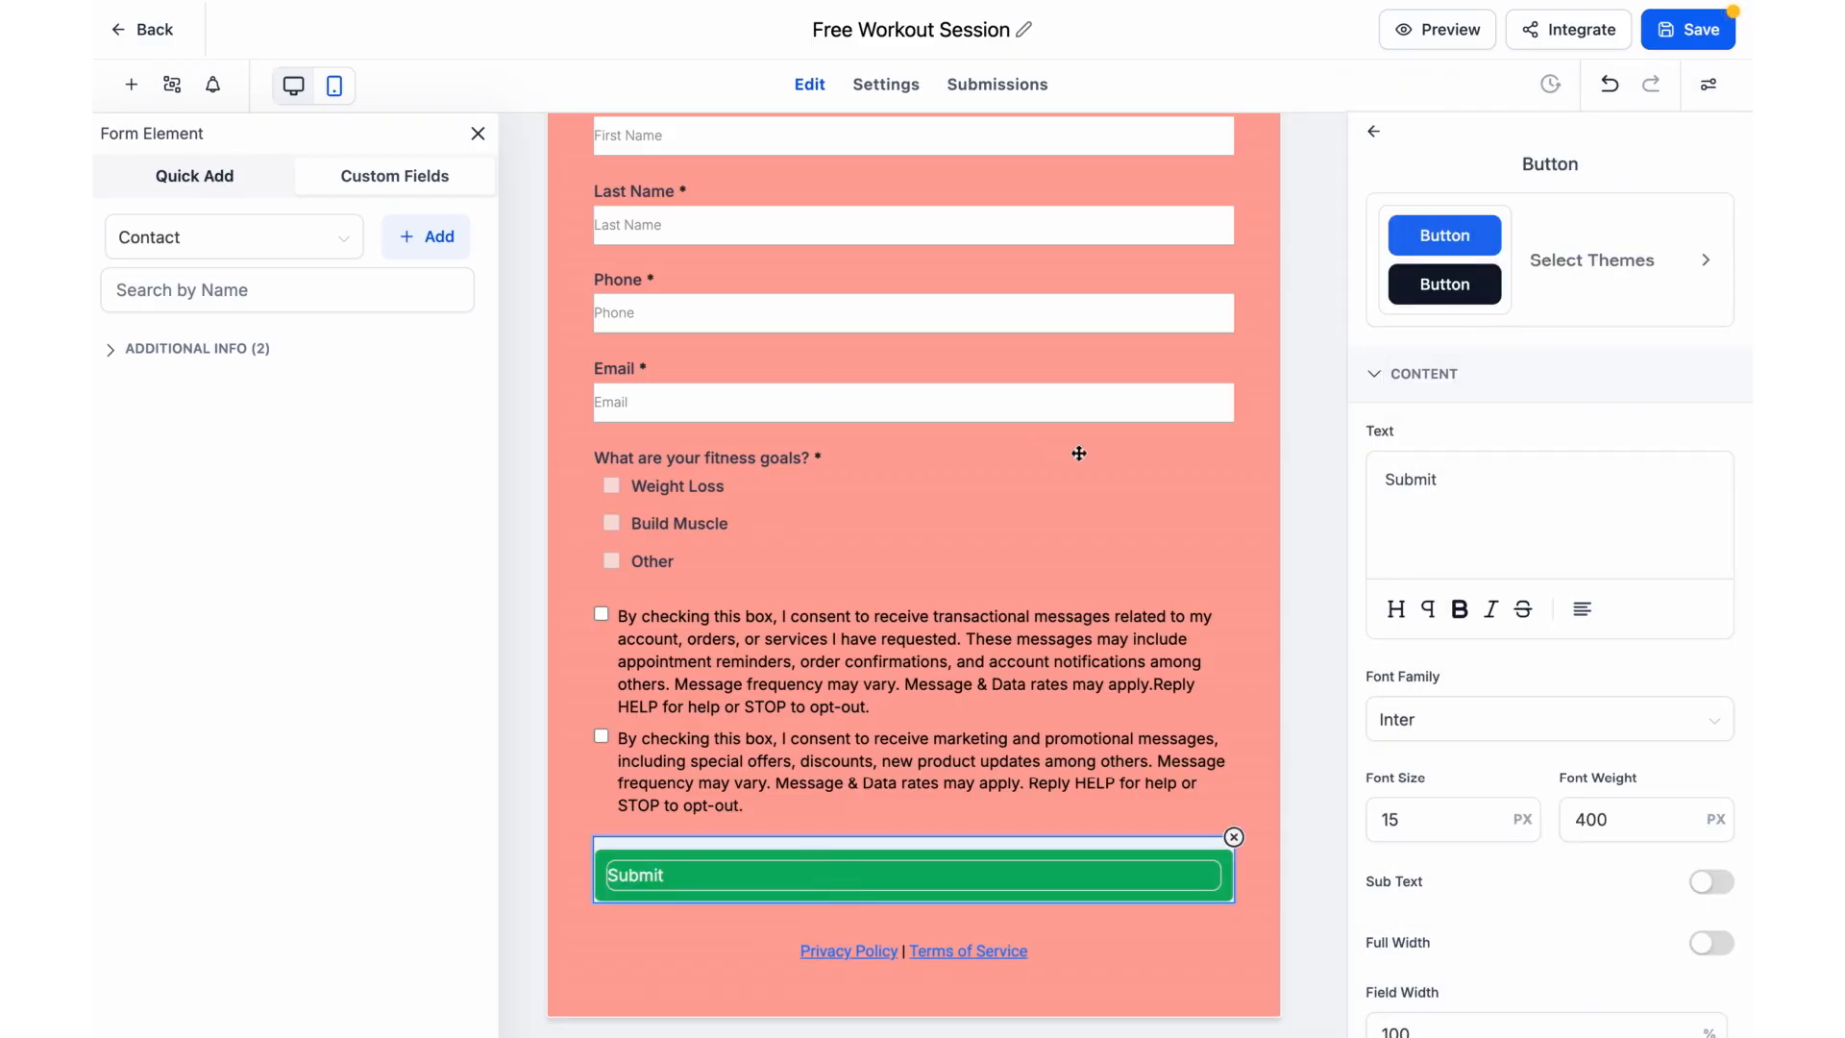
pyautogui.scroll(-4, 1480, 563)
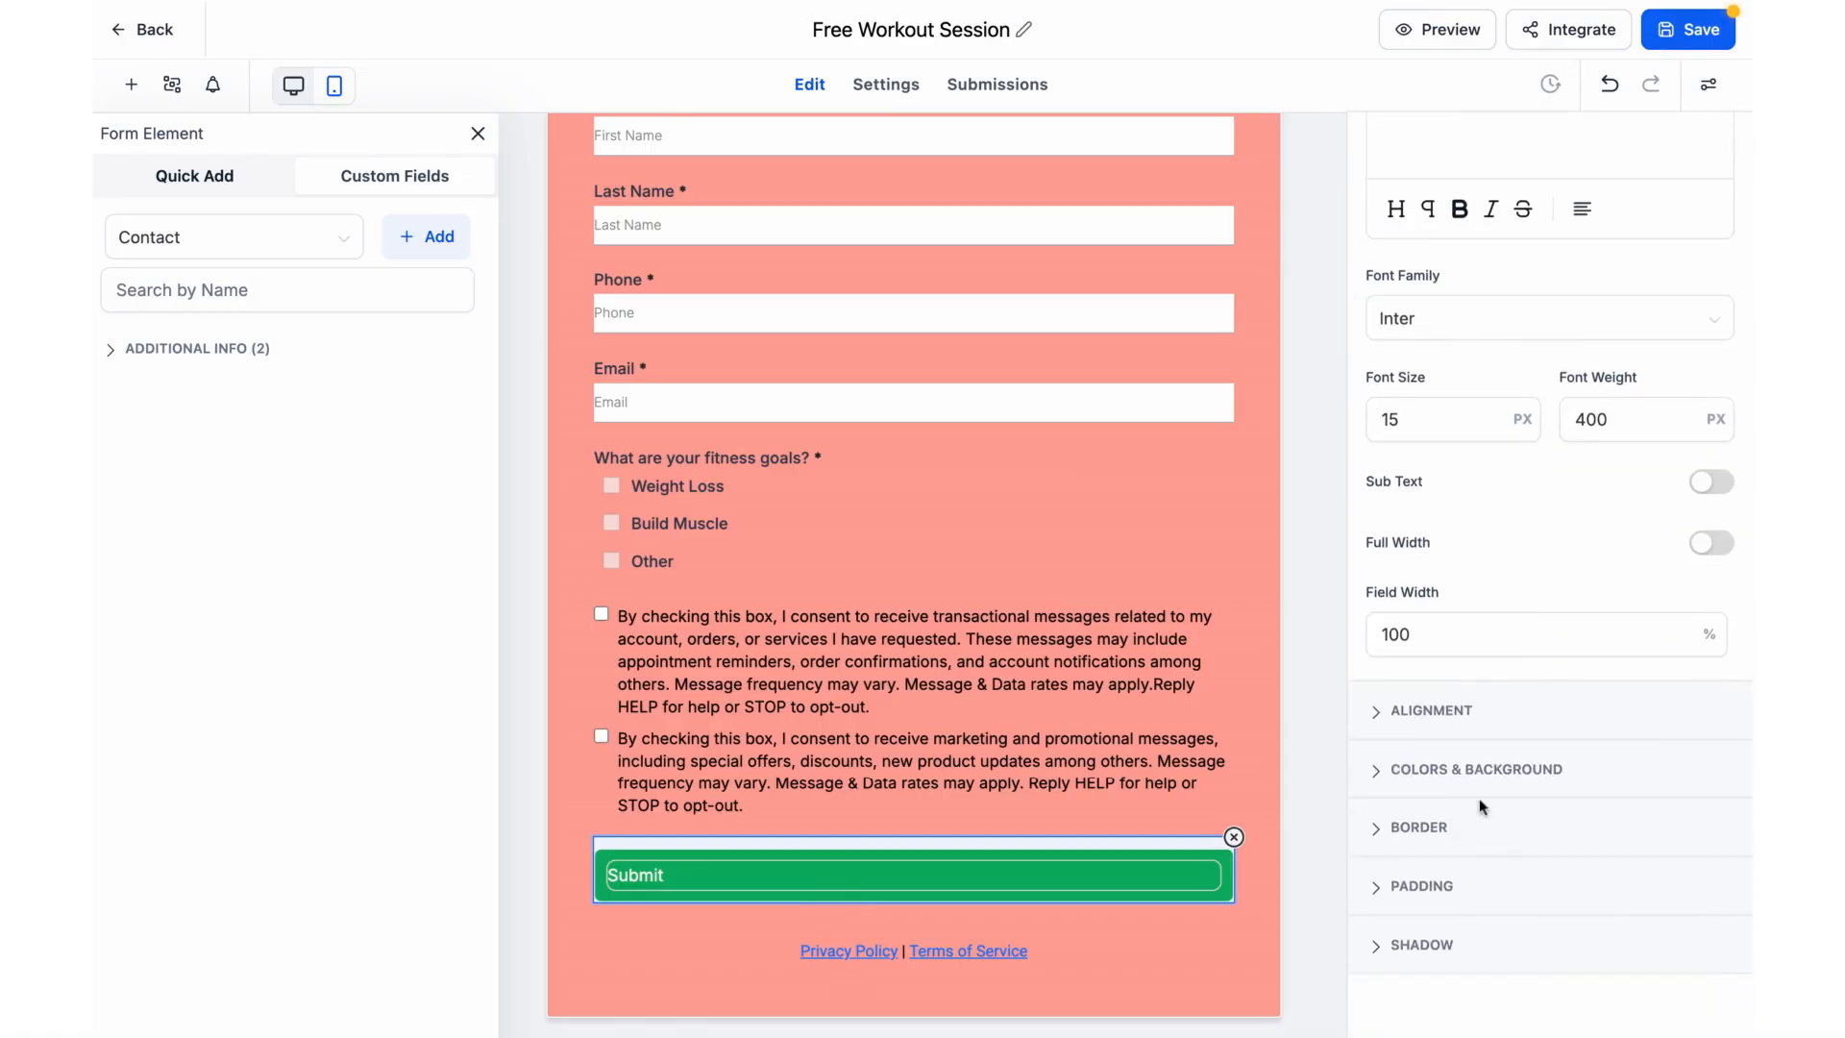
pyautogui.click(1477, 783)
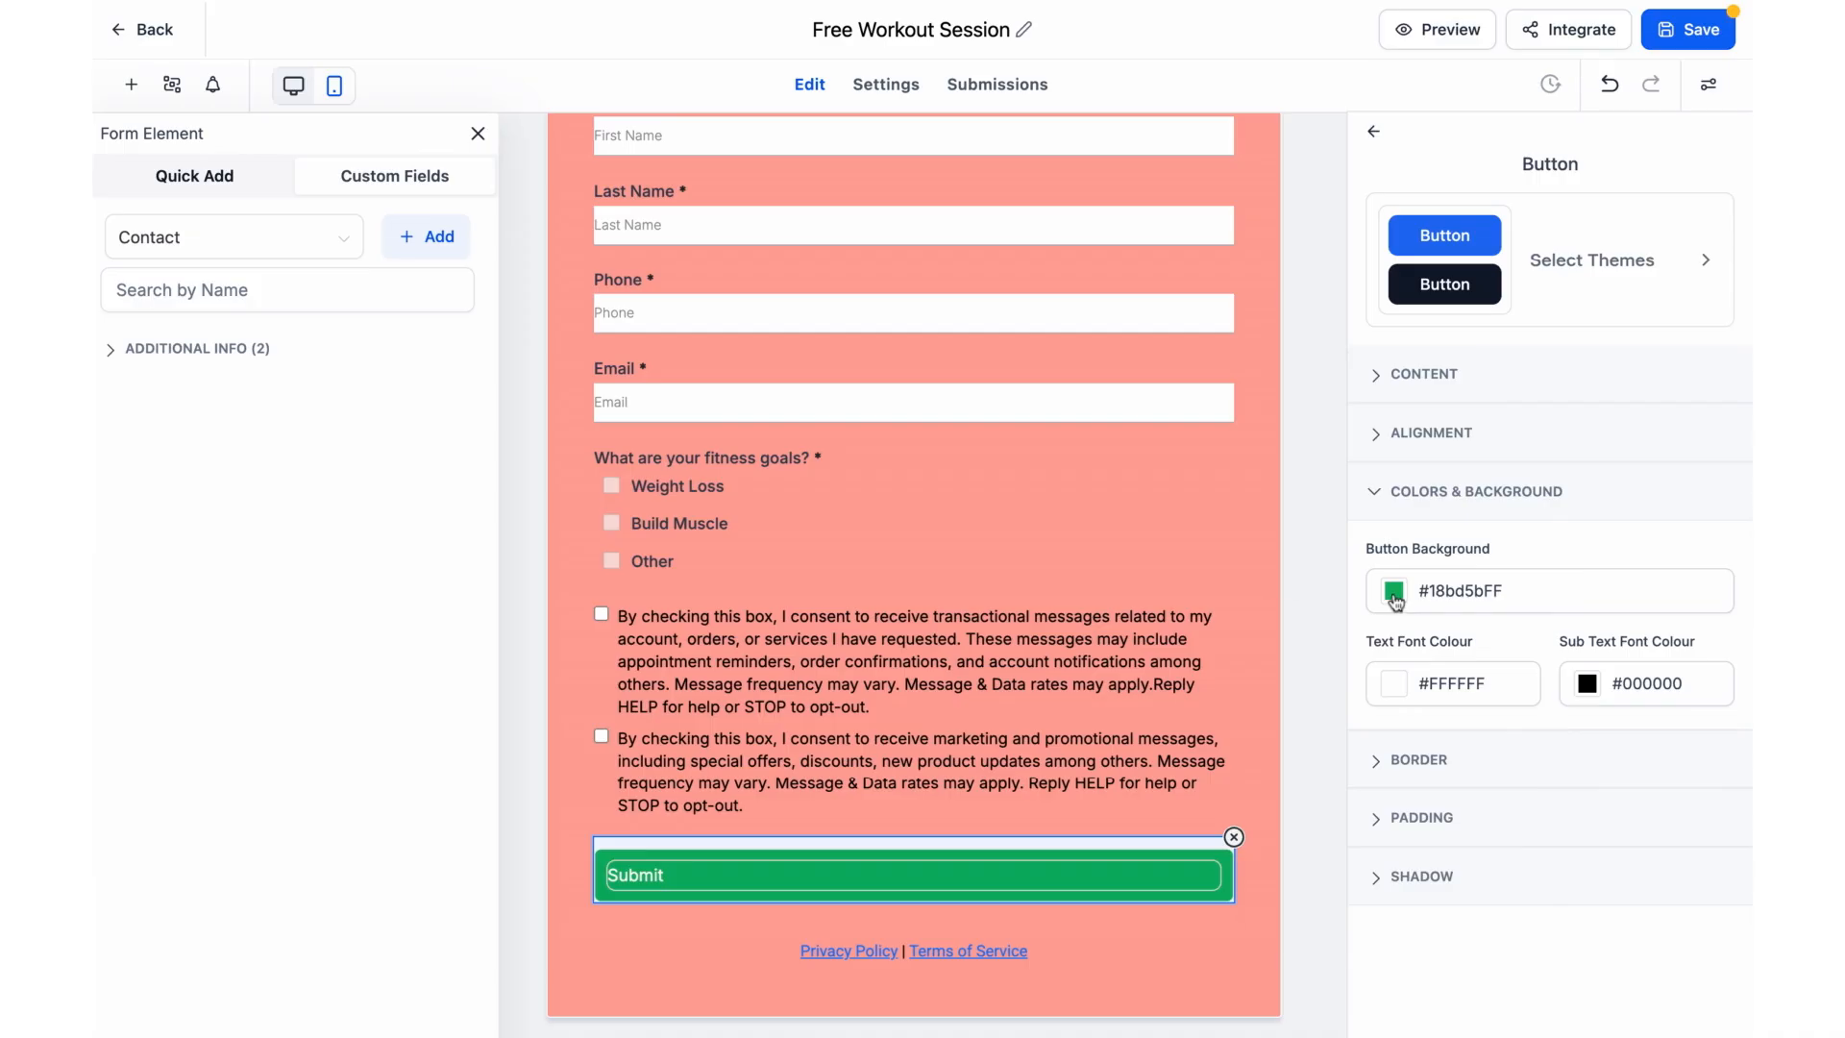
pyautogui.click(1394, 591)
pyautogui.moveTo(1484, 676); pyautogui.dragTo(1263, 848)
pyautogui.click(1650, 839)
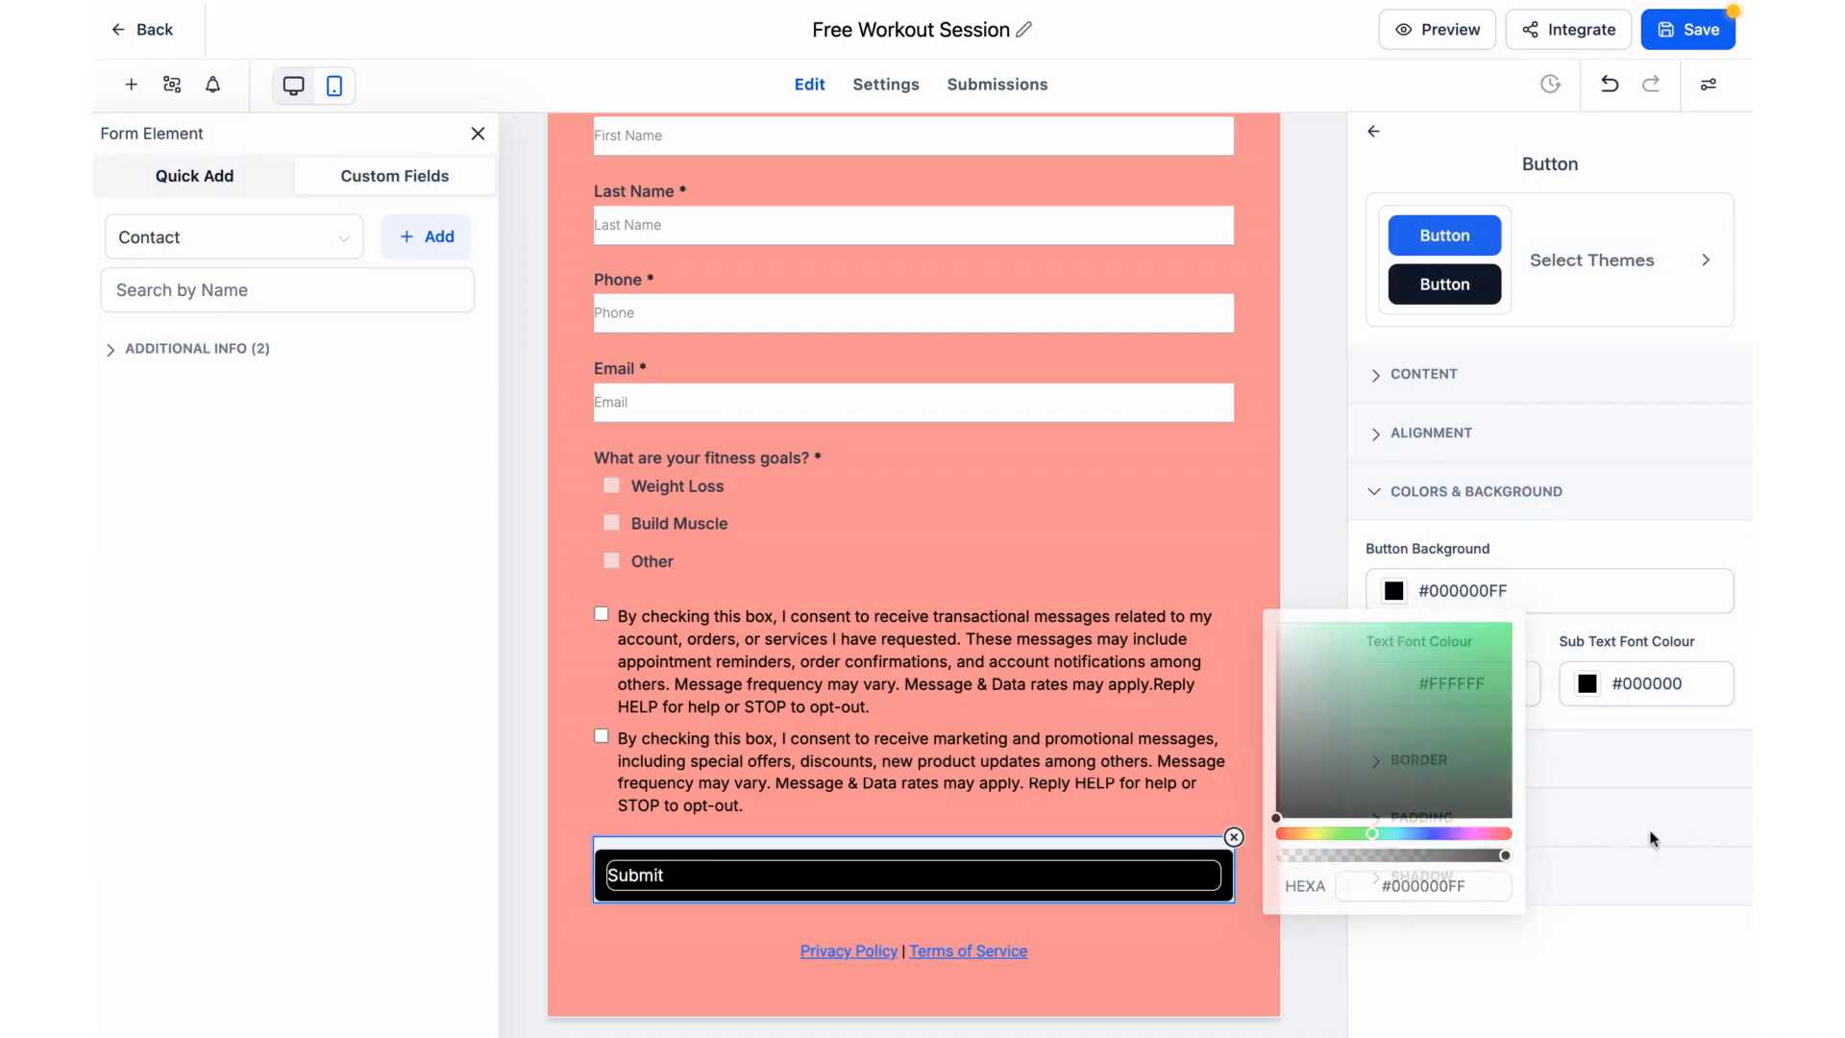
pyautogui.click(709, 978)
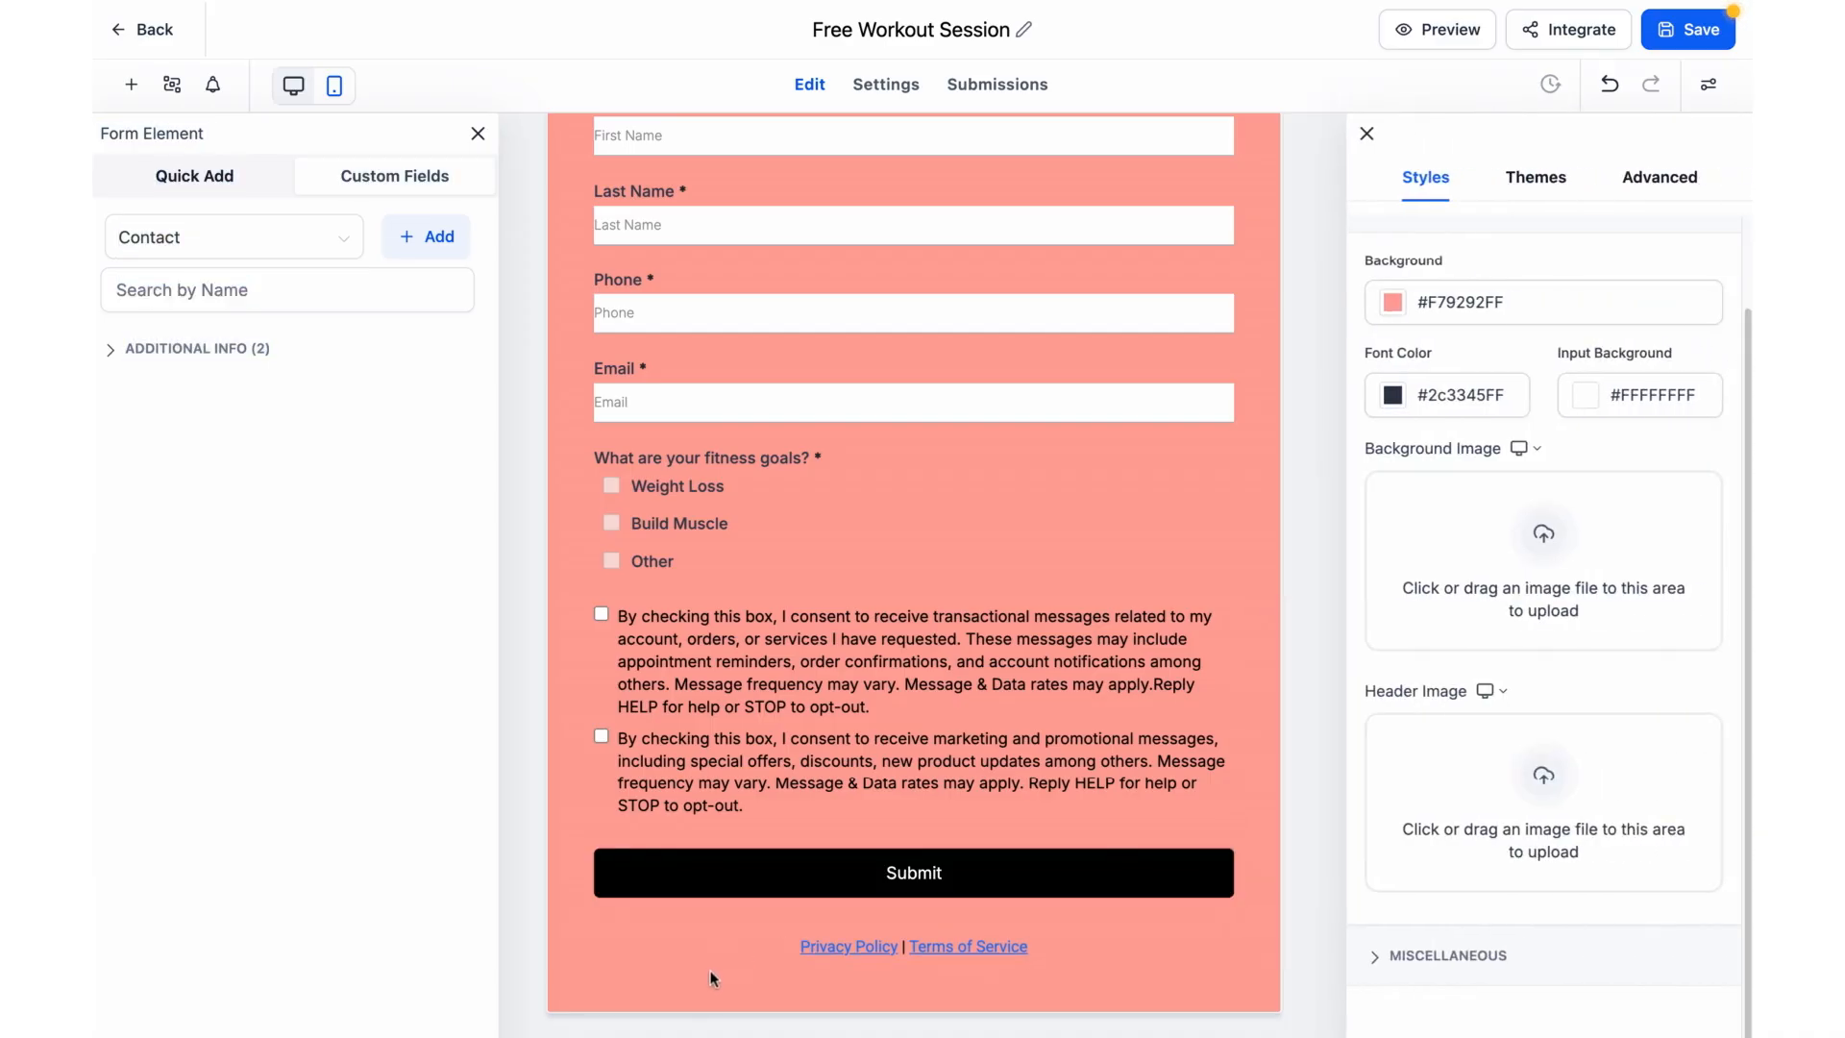
# Link the "Privacy Policy" text below the Submit button to noodlecus.com/privacy.
pyautogui.click(825, 933)
pyautogui.scroll(-1, 846, 951)
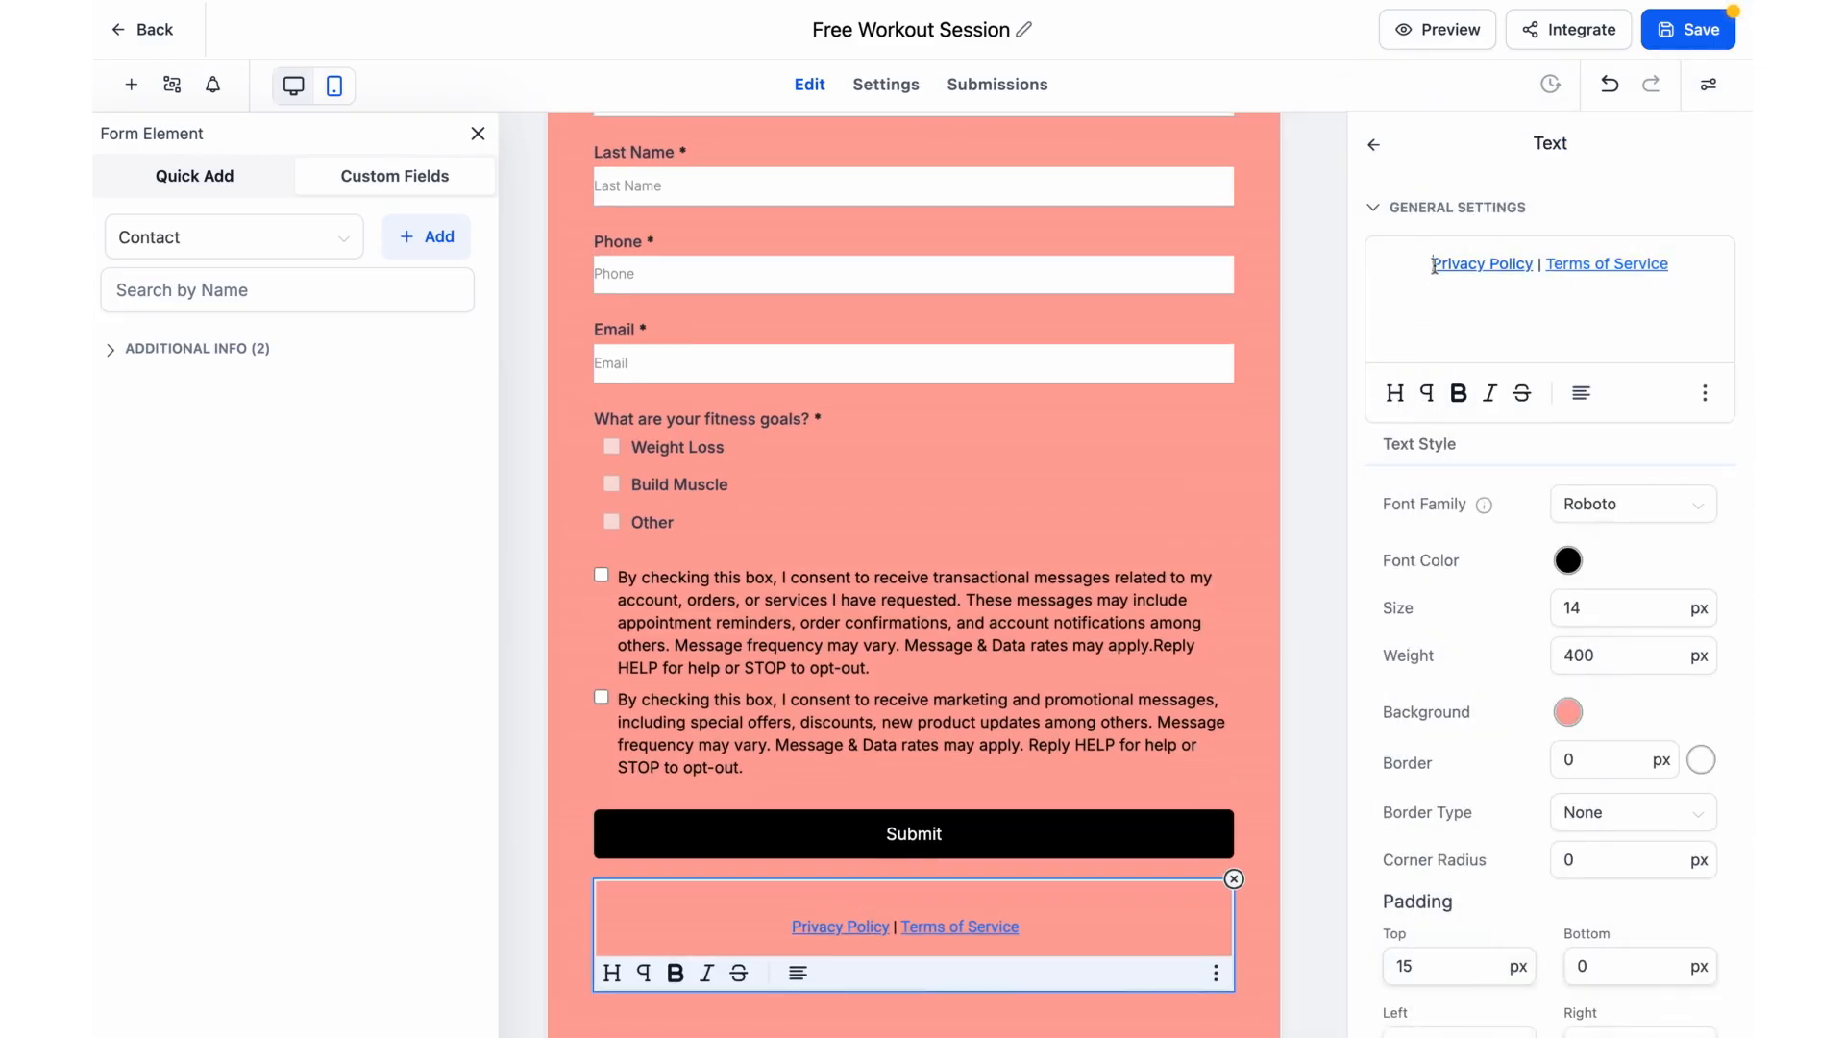
pyautogui.hotkey('shift', 'Right')
pyautogui.hotkey('shift', 'Right')
pyautogui.hotkey('shift', 'Right')
pyautogui.hotkey('shift', 'Right')
pyautogui.hotkey('shift', 'Right')
pyautogui.hotkey('shift', 'Right')
pyautogui.hotkey('shift', 'Right')
pyautogui.hotkey('shift', 'Right')
pyautogui.hotkey('shift', 'Right')
pyautogui.hotkey('shift', 'Right')
pyautogui.hotkey('shift', 'Right')
pyautogui.hotkey('shift', 'Right')
pyautogui.hotkey('shift', 'Right')
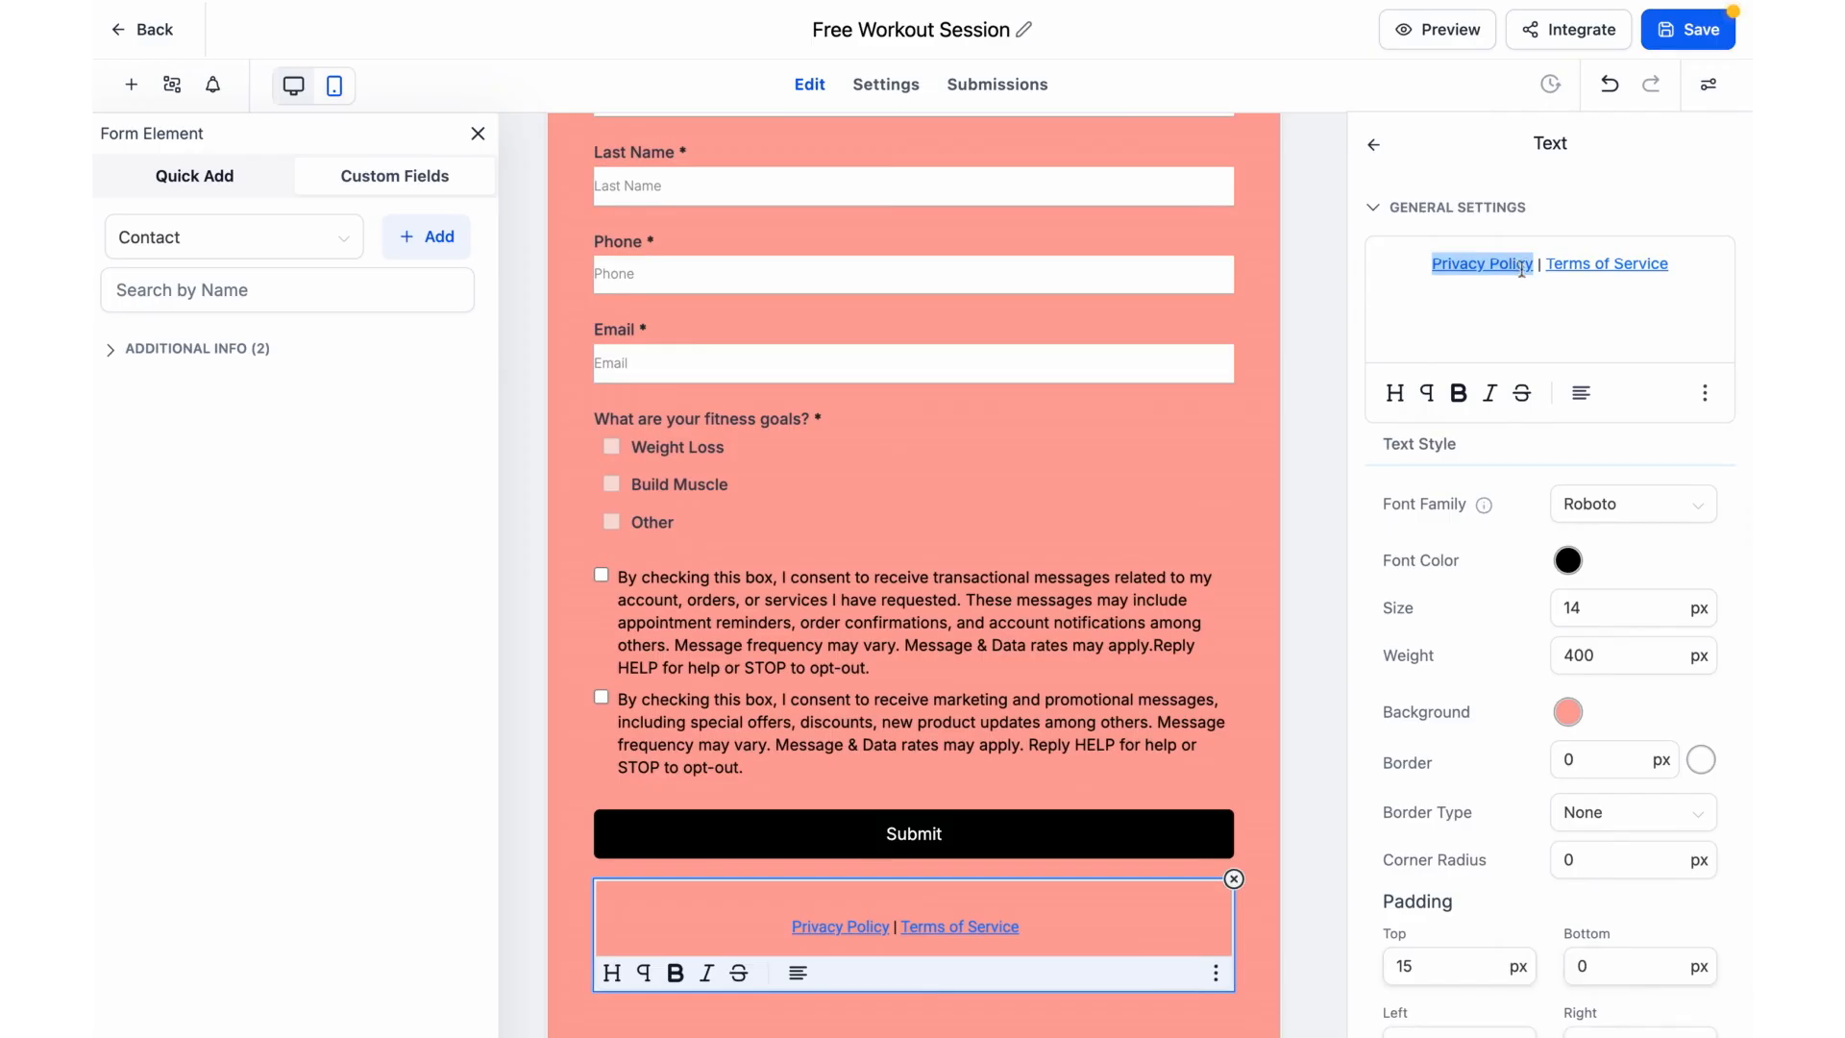
pyautogui.click(1706, 393)
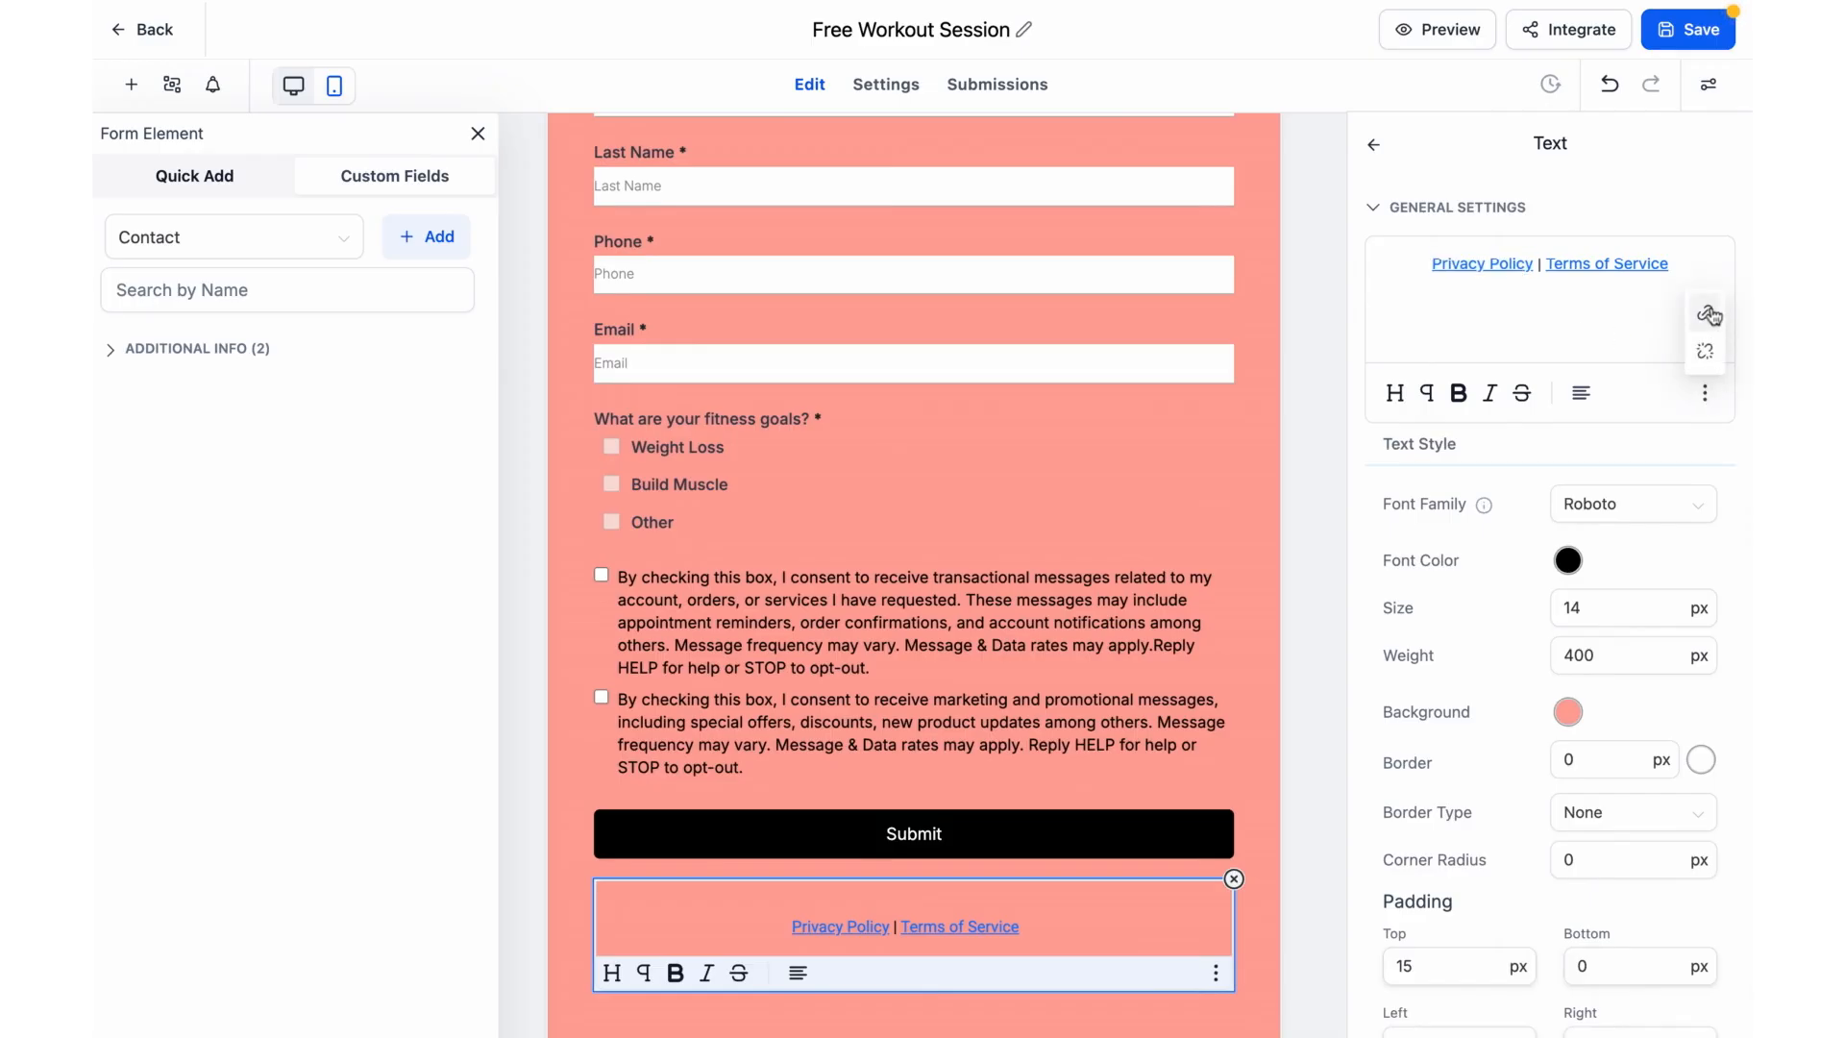
pyautogui.click(1709, 316)
pyautogui.moveTo(999, 527); pyautogui.dragTo(690, 526)
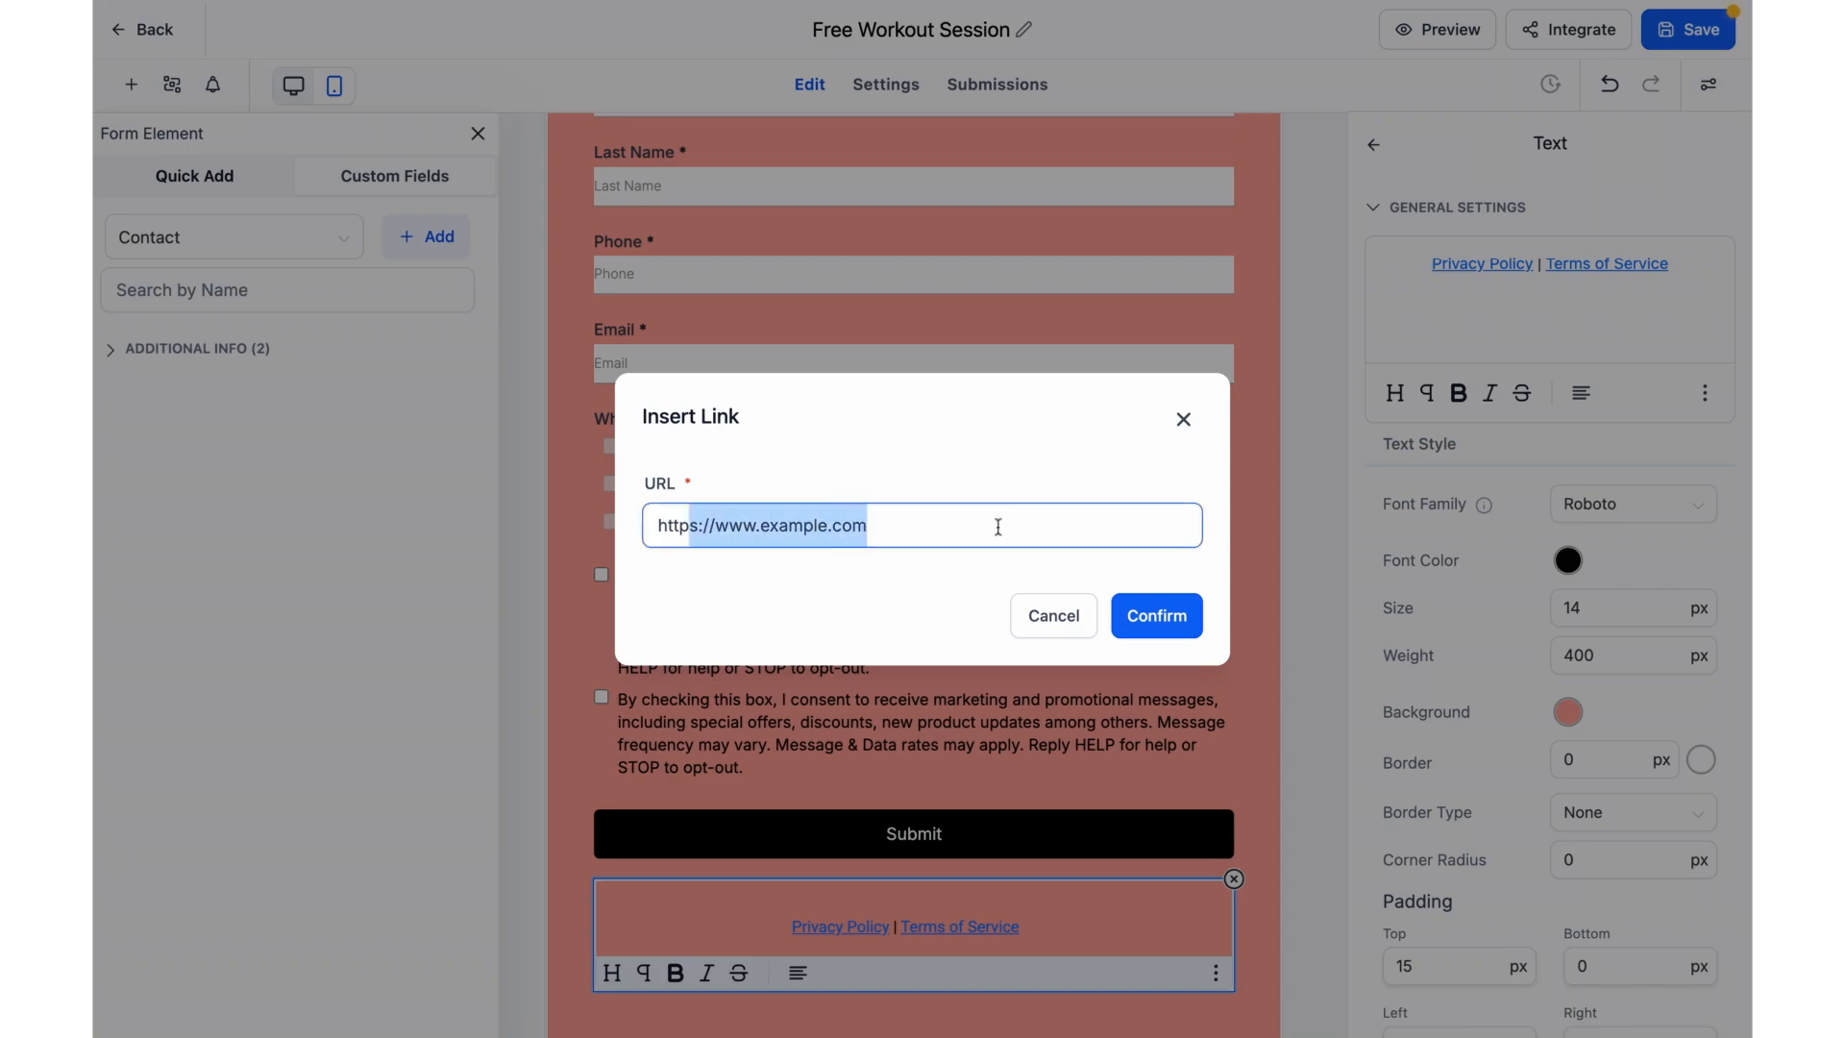
pyautogui.hotkey('shift', 'Left')
pyautogui.hotkey('shift', 'Left')
pyautogui.hotkey('shift', 'Left')
pyautogui.hotkey('shift', 'Left')
pyautogui.write('noo')
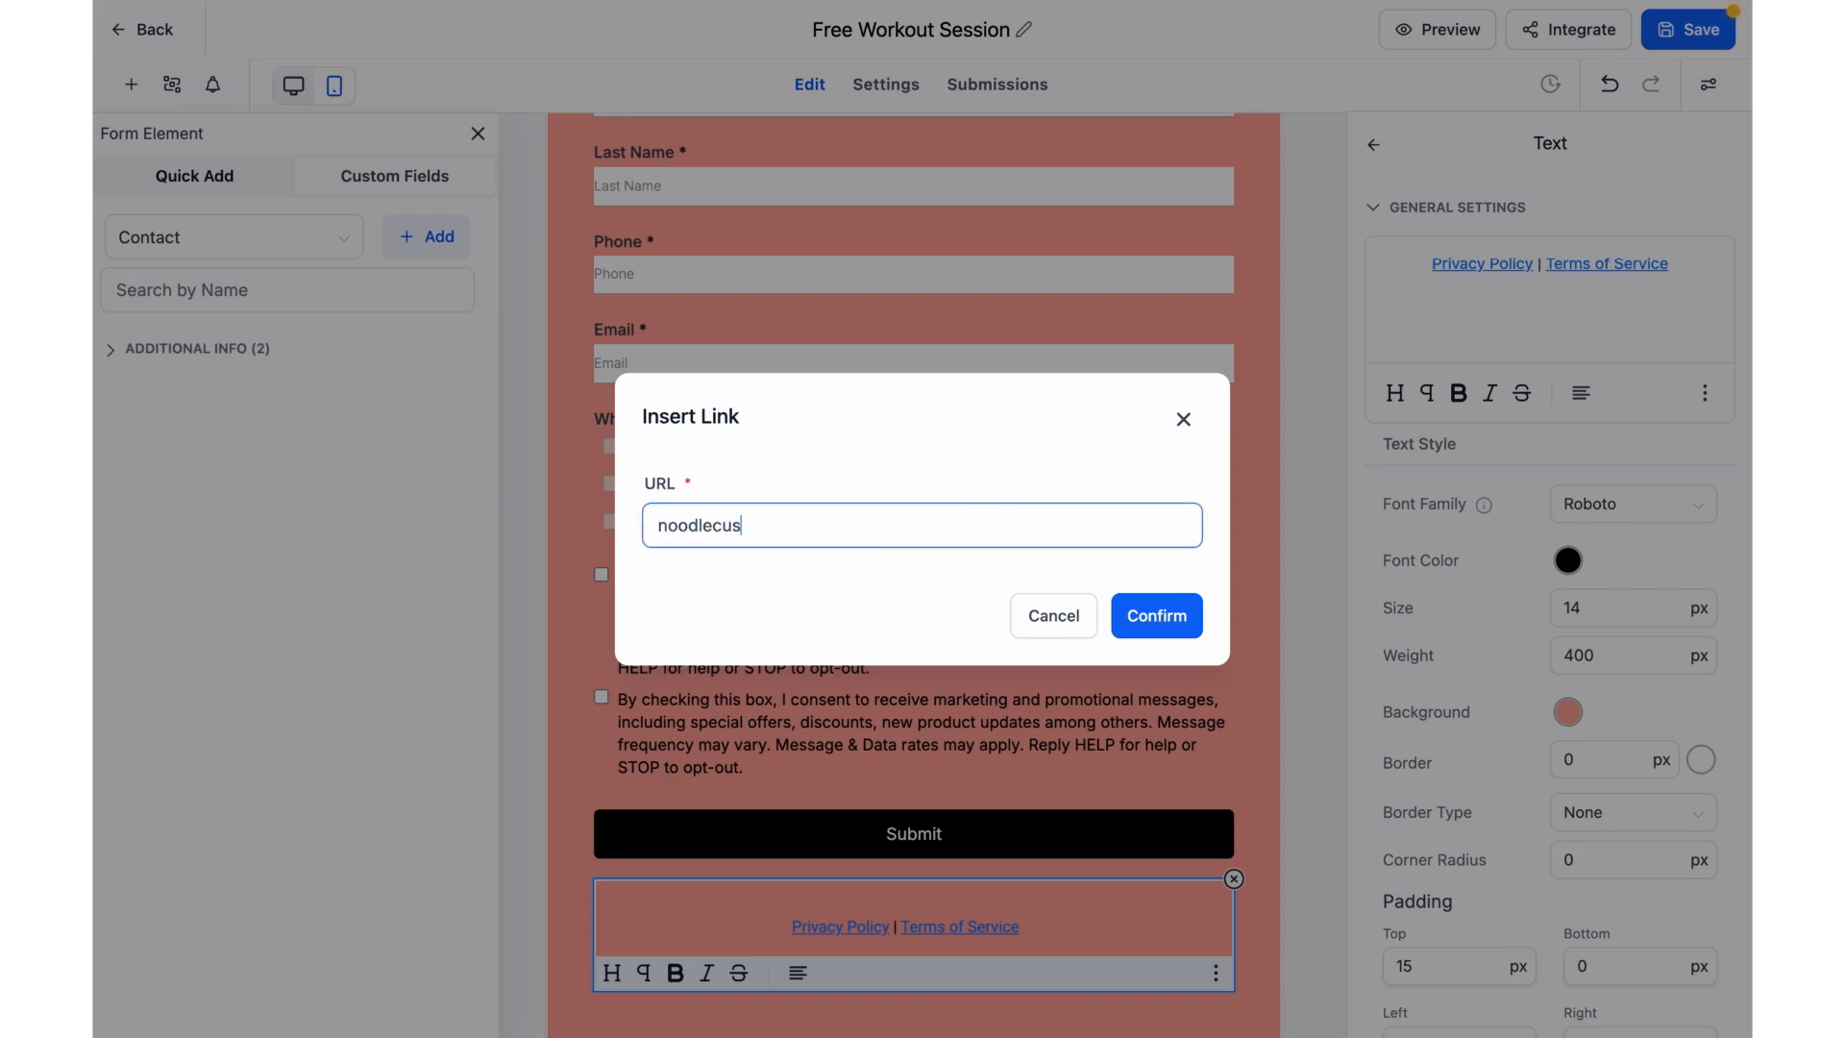
pyautogui.write('.com/privacy')
pyautogui.click(1125, 629)
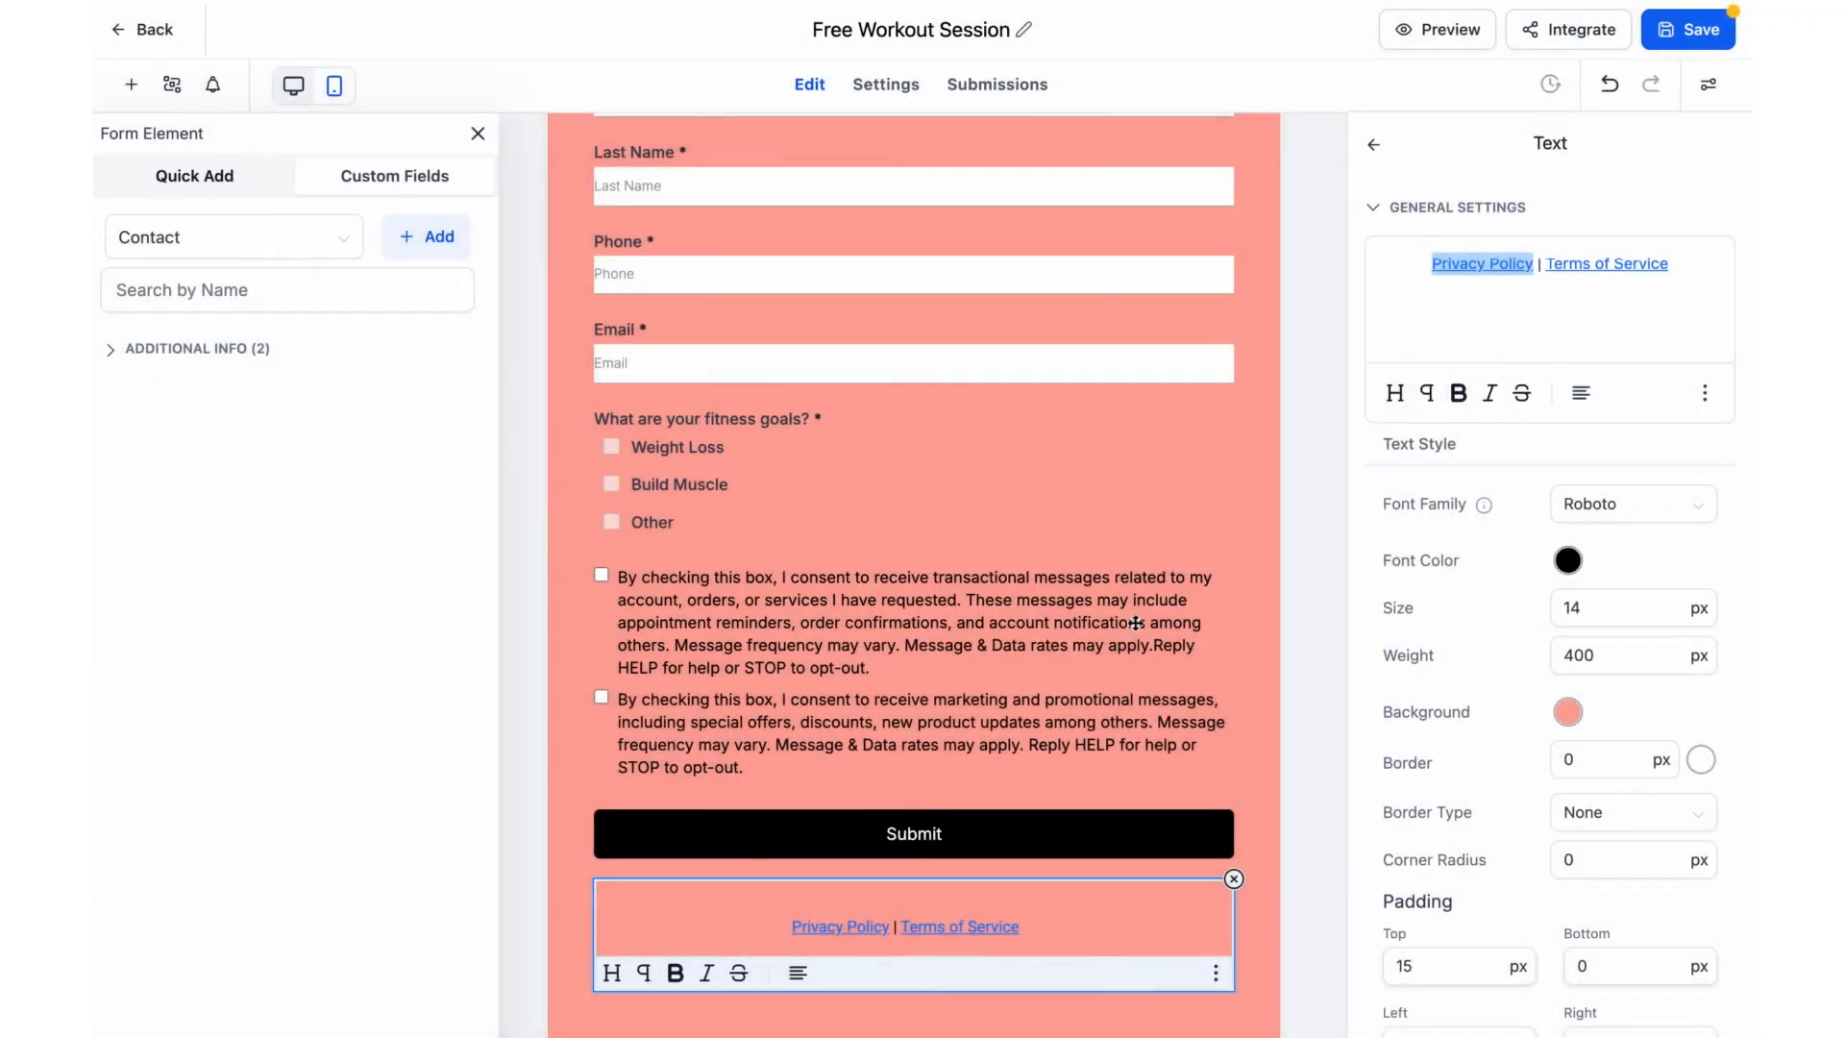
pyautogui.moveTo(1680, 256); pyautogui.dragTo(1545, 266)
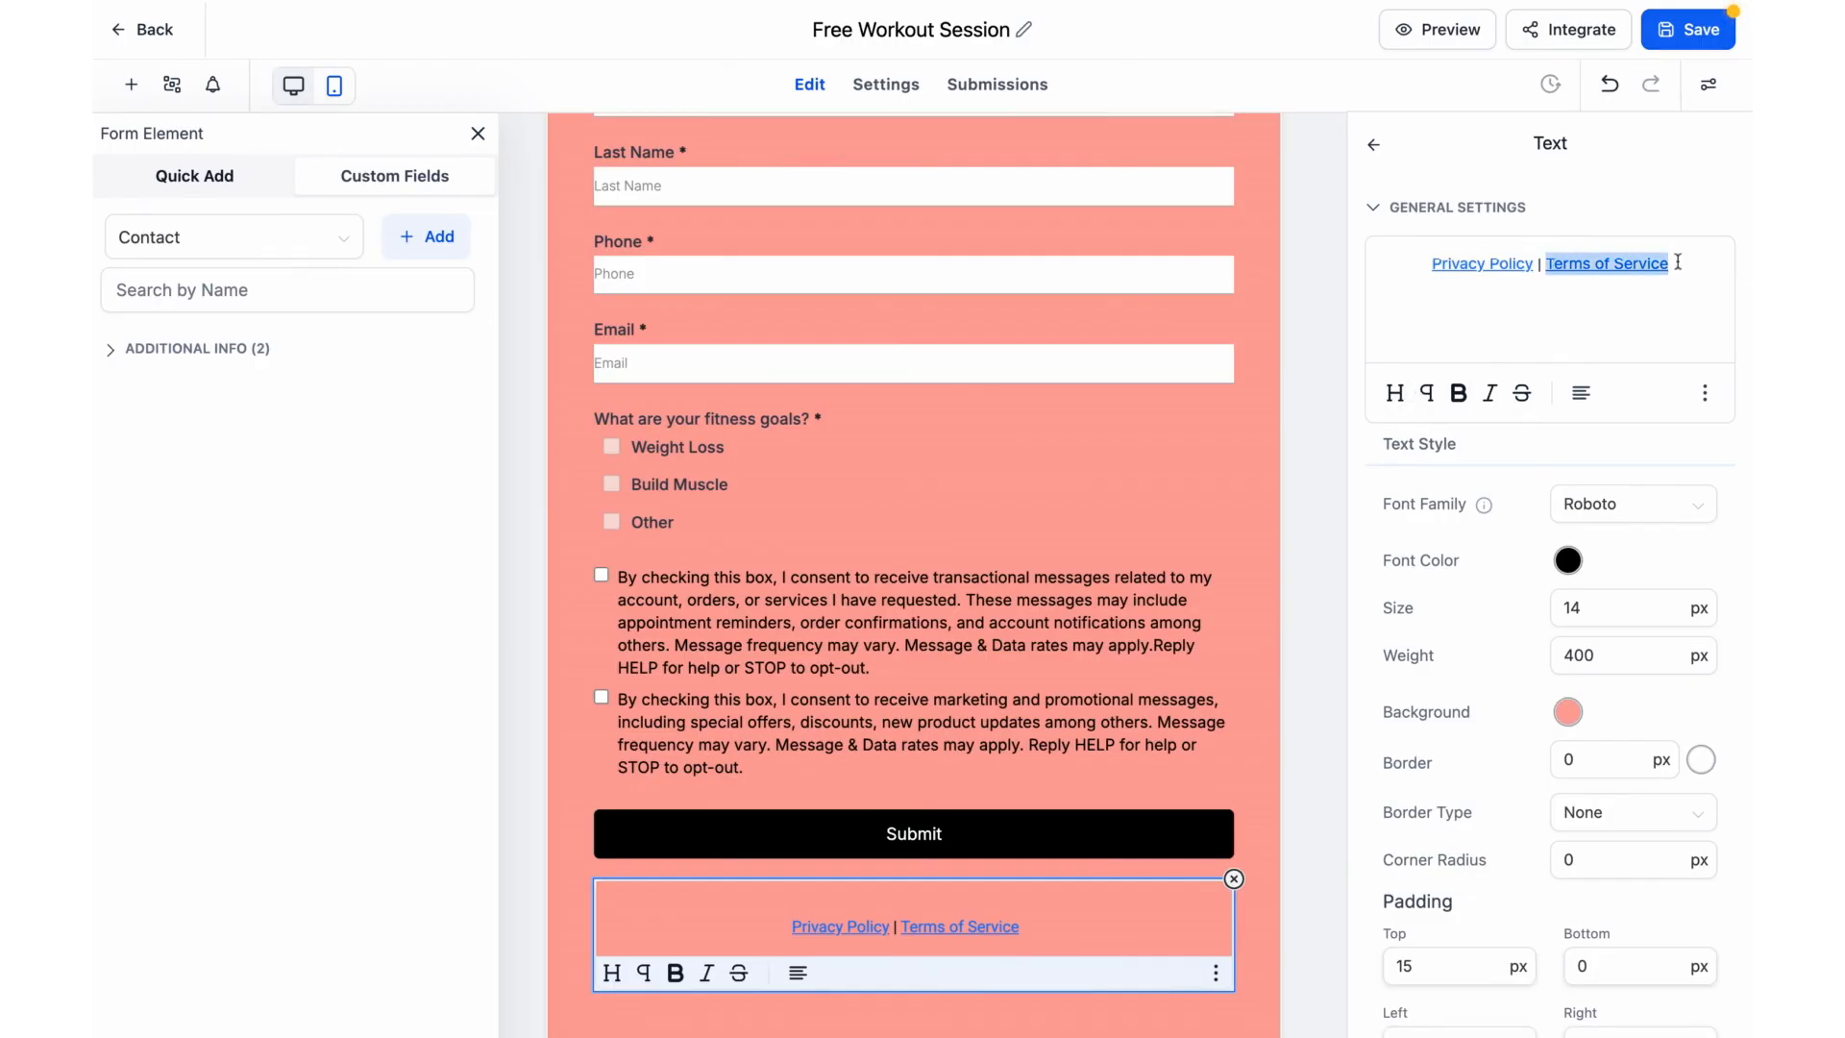
pyautogui.click(1046, 610)
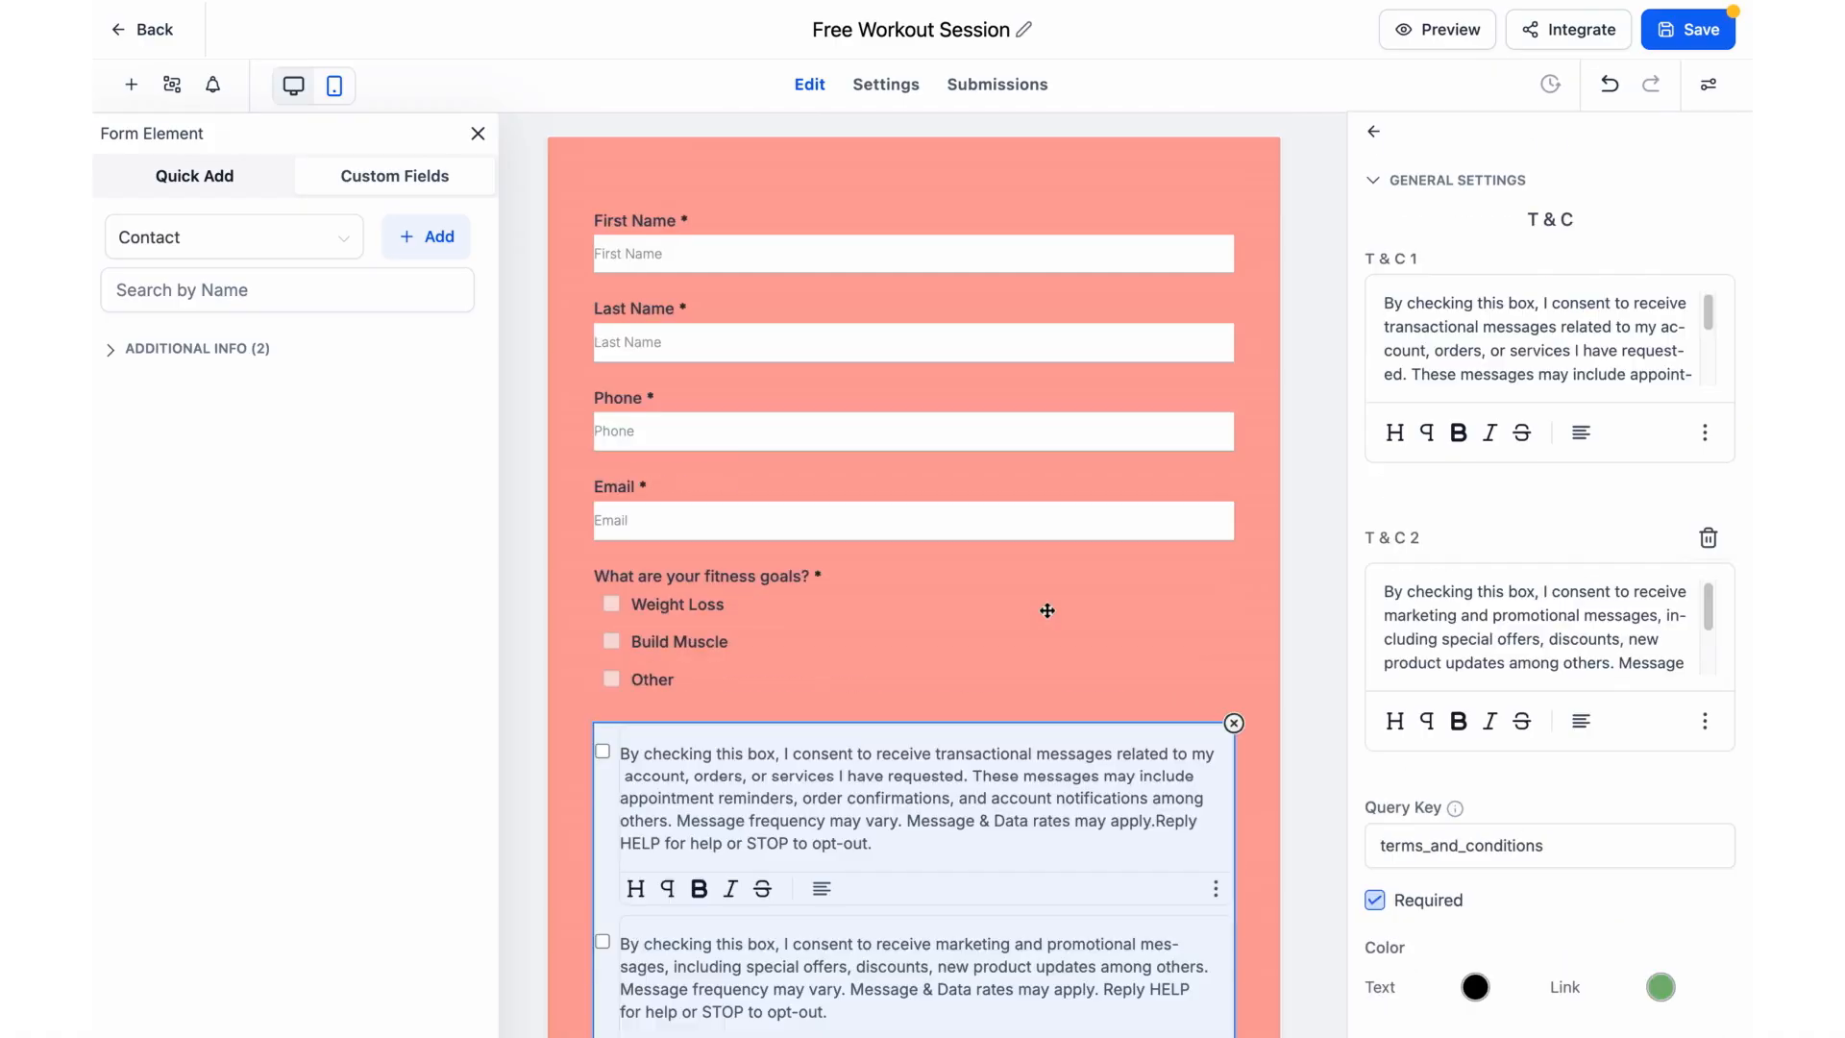
# Add a text element above the First Name field and change its text to "Free Workout Session".
pyautogui.click(247, 182)
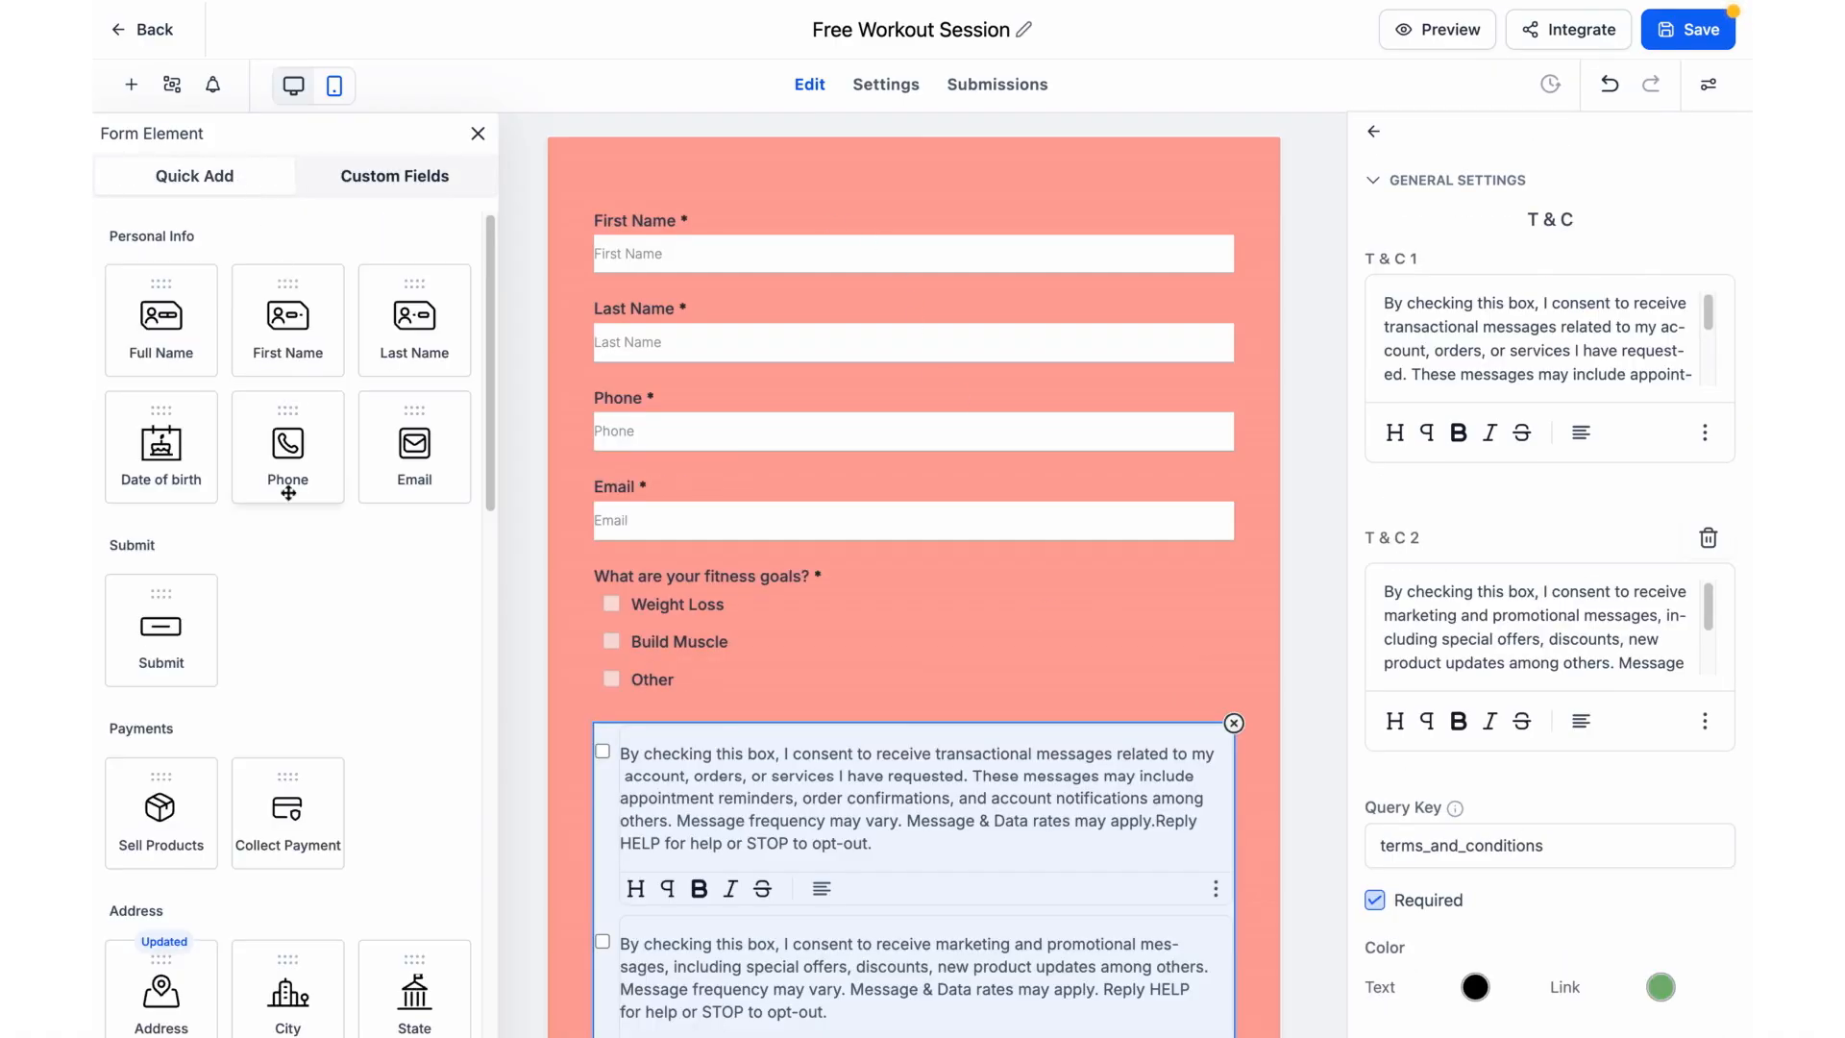
pyautogui.scroll(-9, 287, 631)
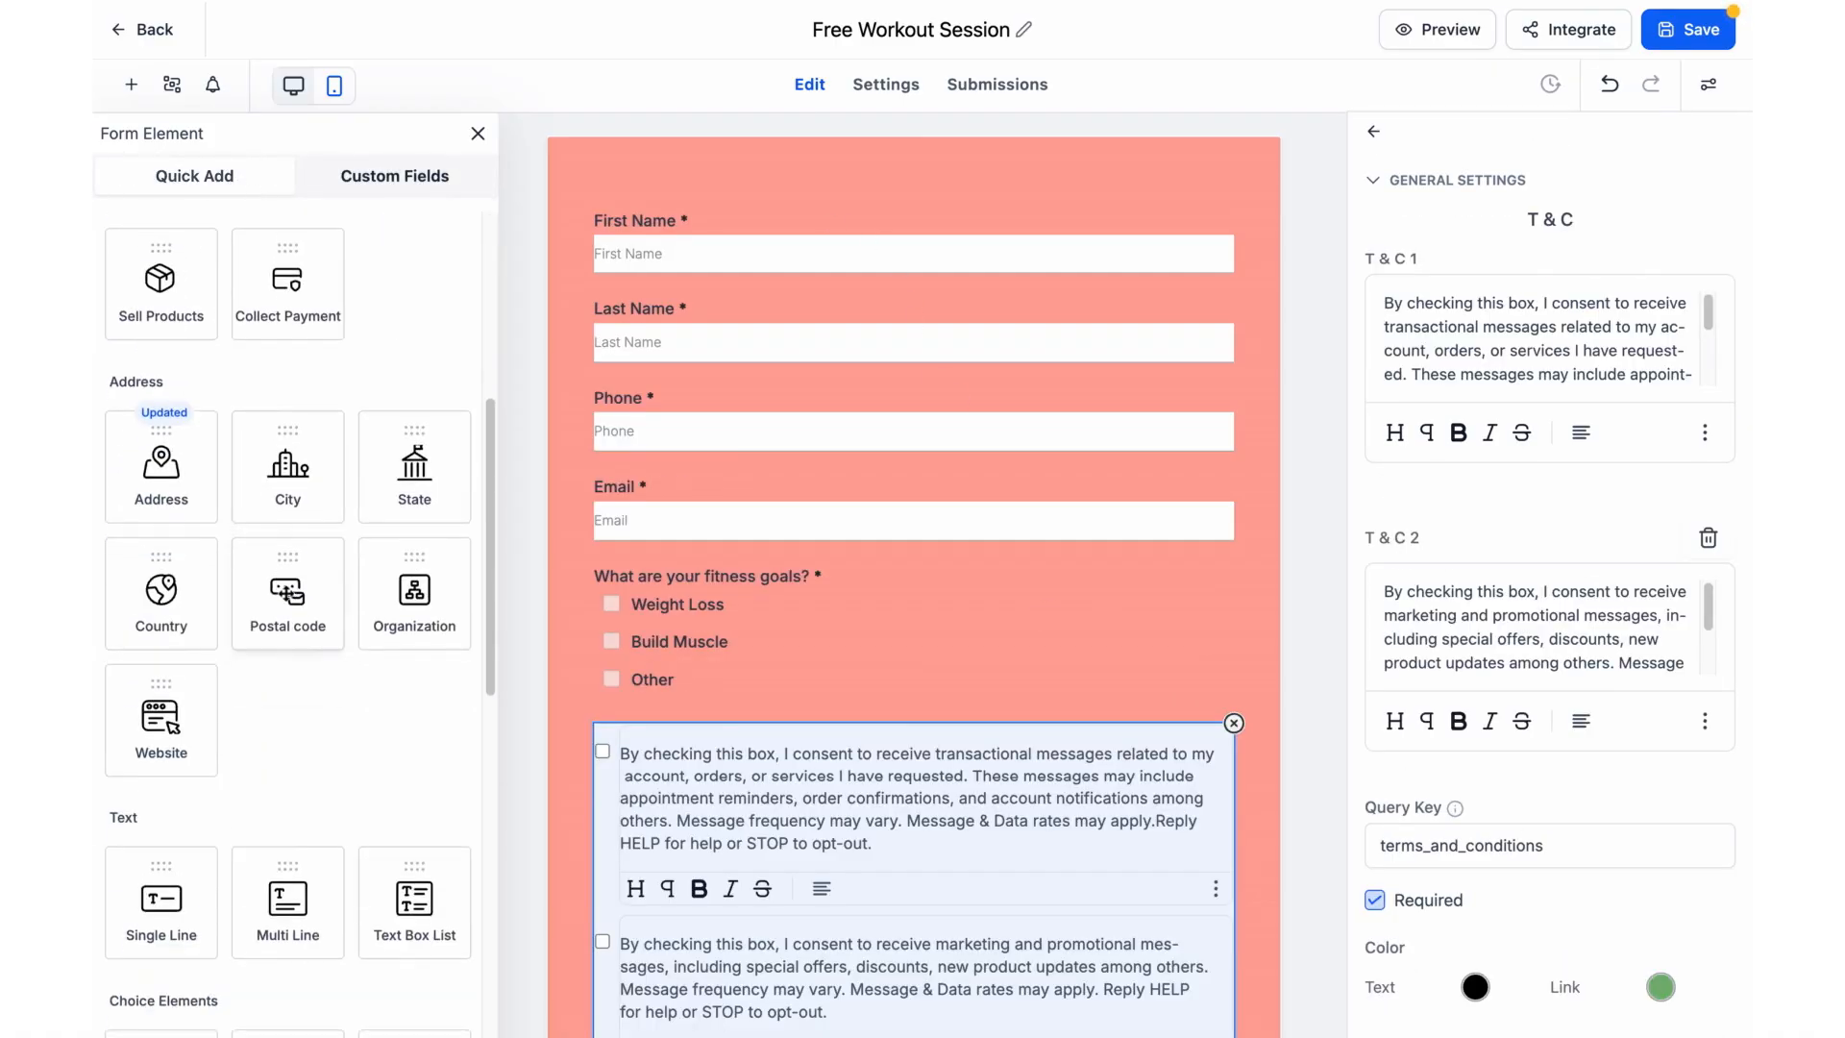
pyautogui.scroll(-6, 278, 605)
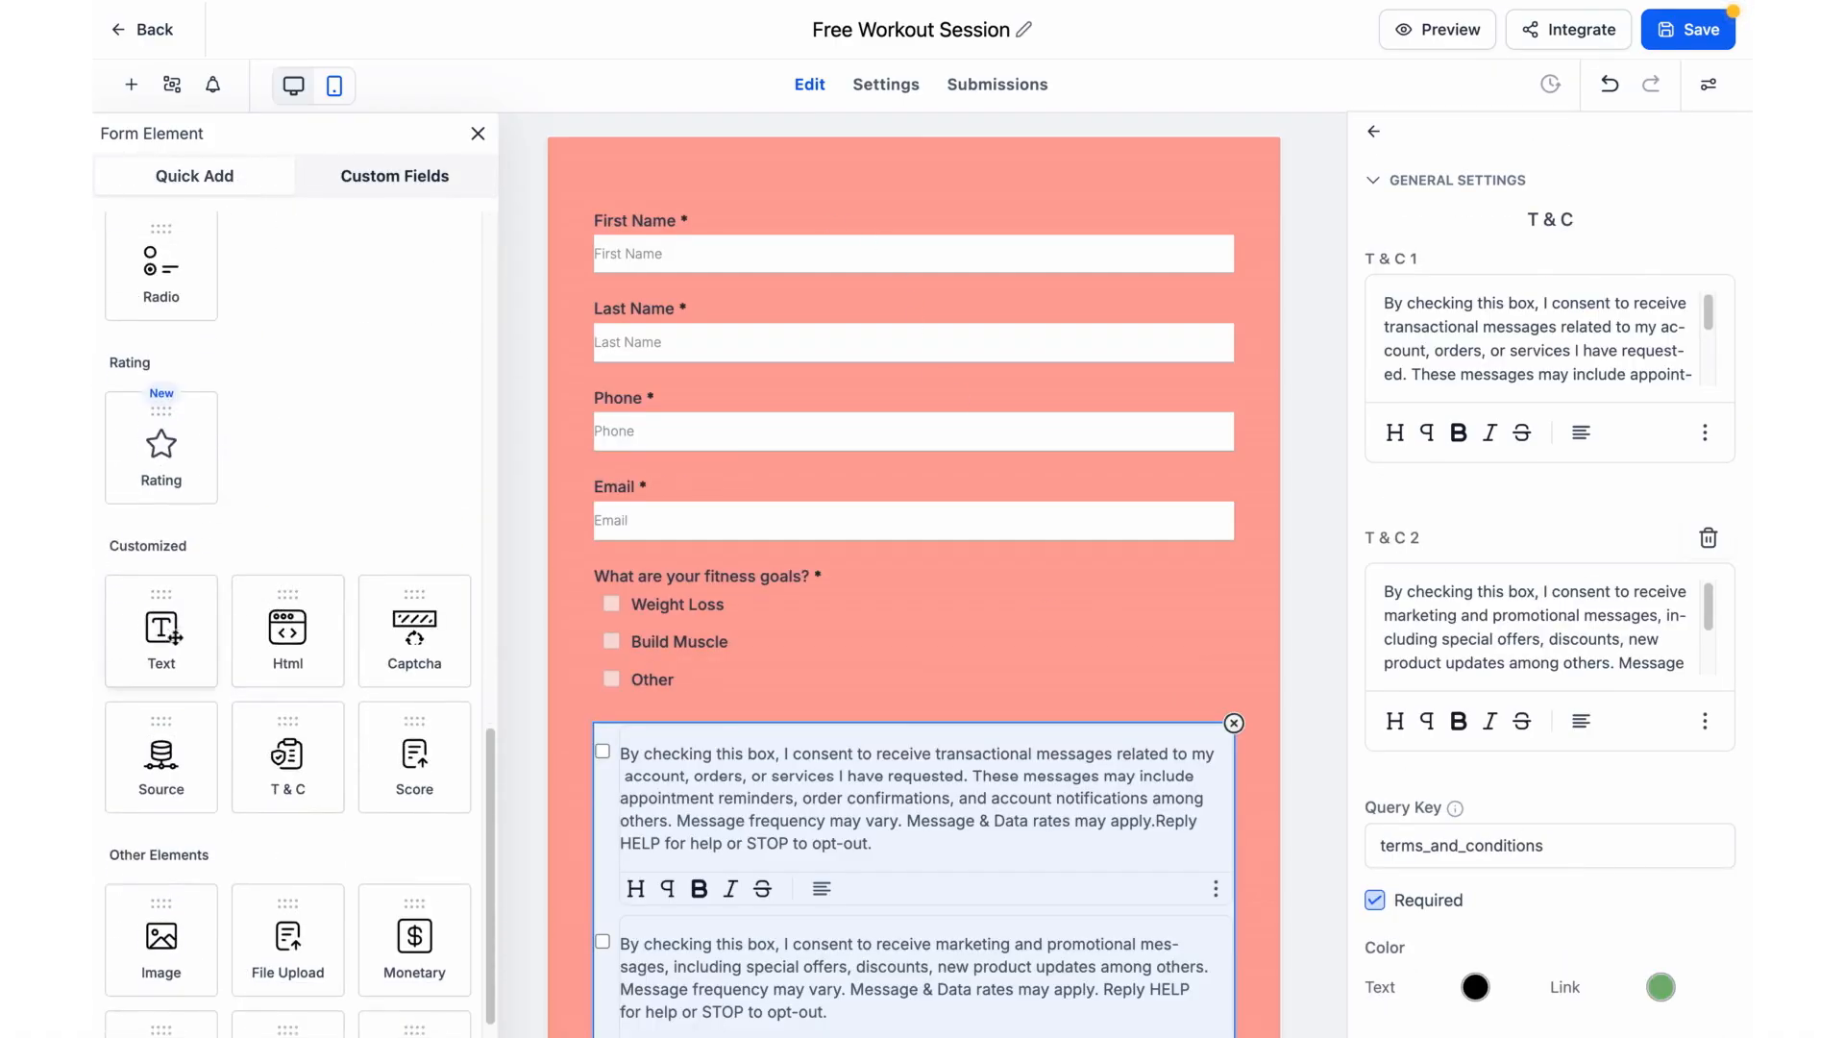
pyautogui.moveTo(164, 629); pyautogui.dragTo(672, 248)
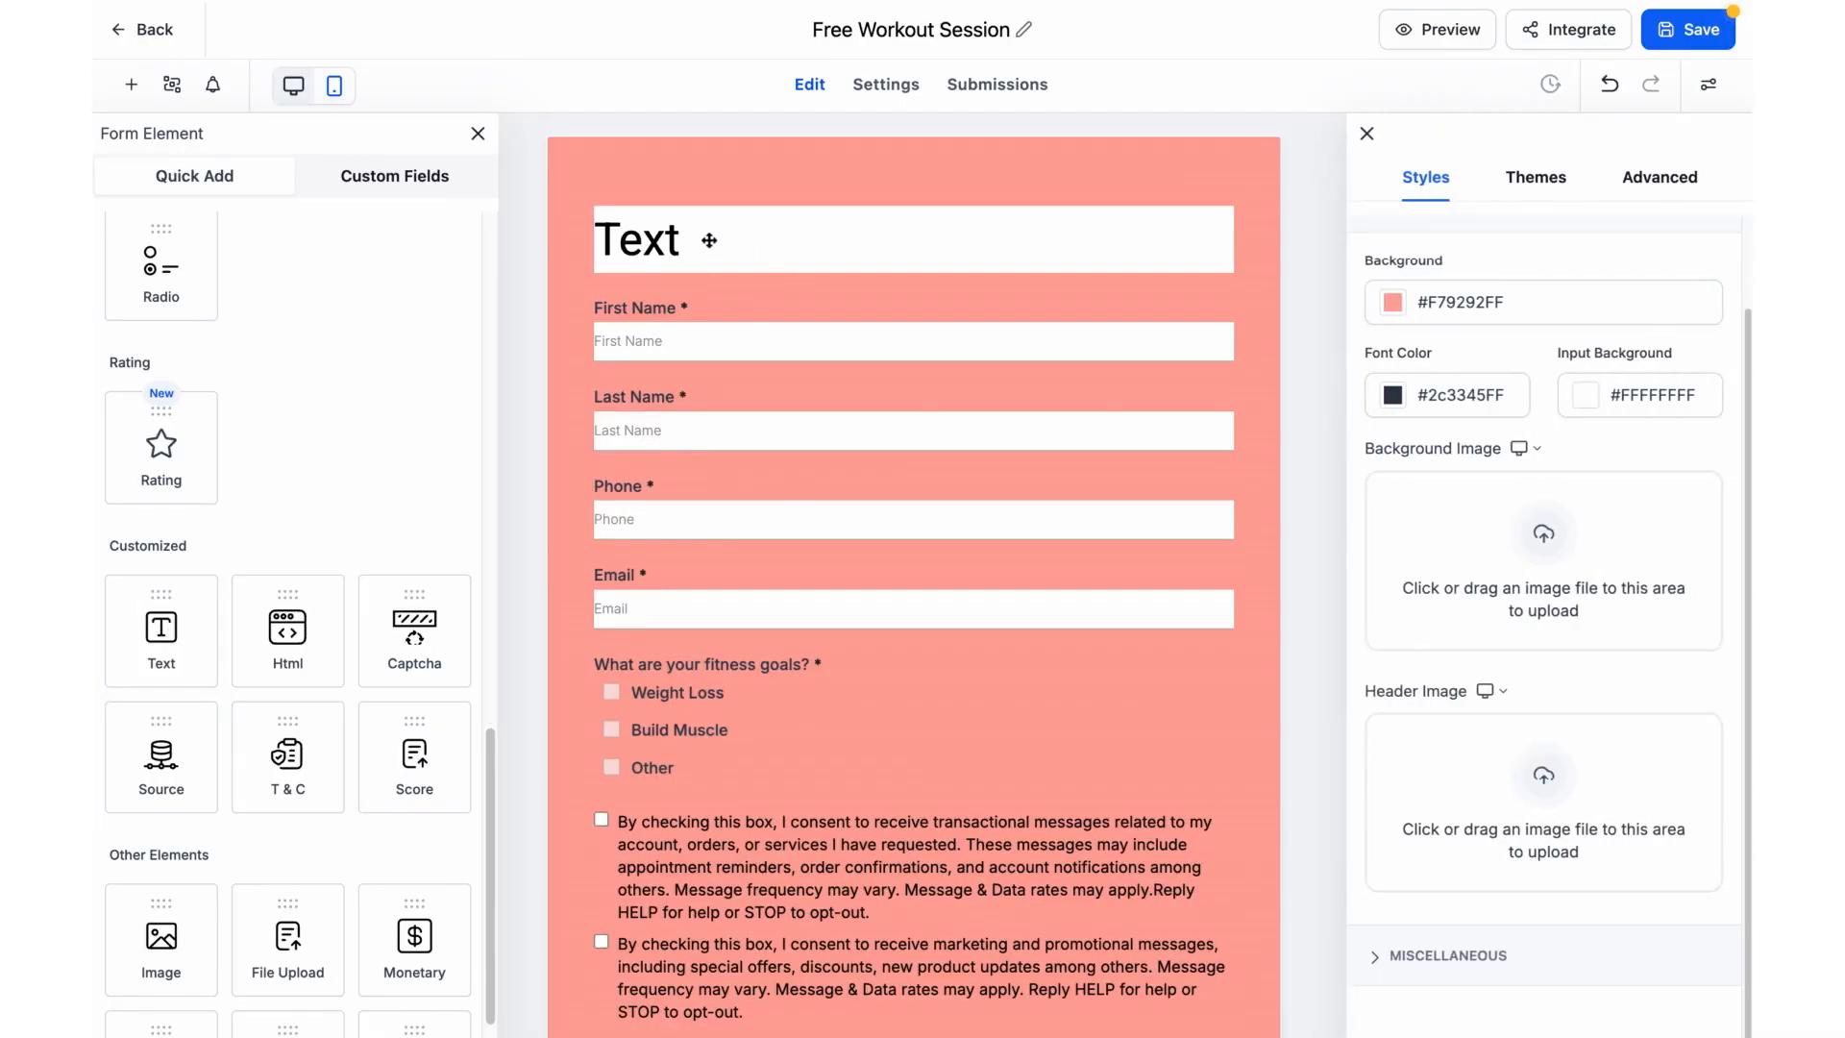
pyautogui.click(679, 243)
pyautogui.doubleClick(1488, 270)
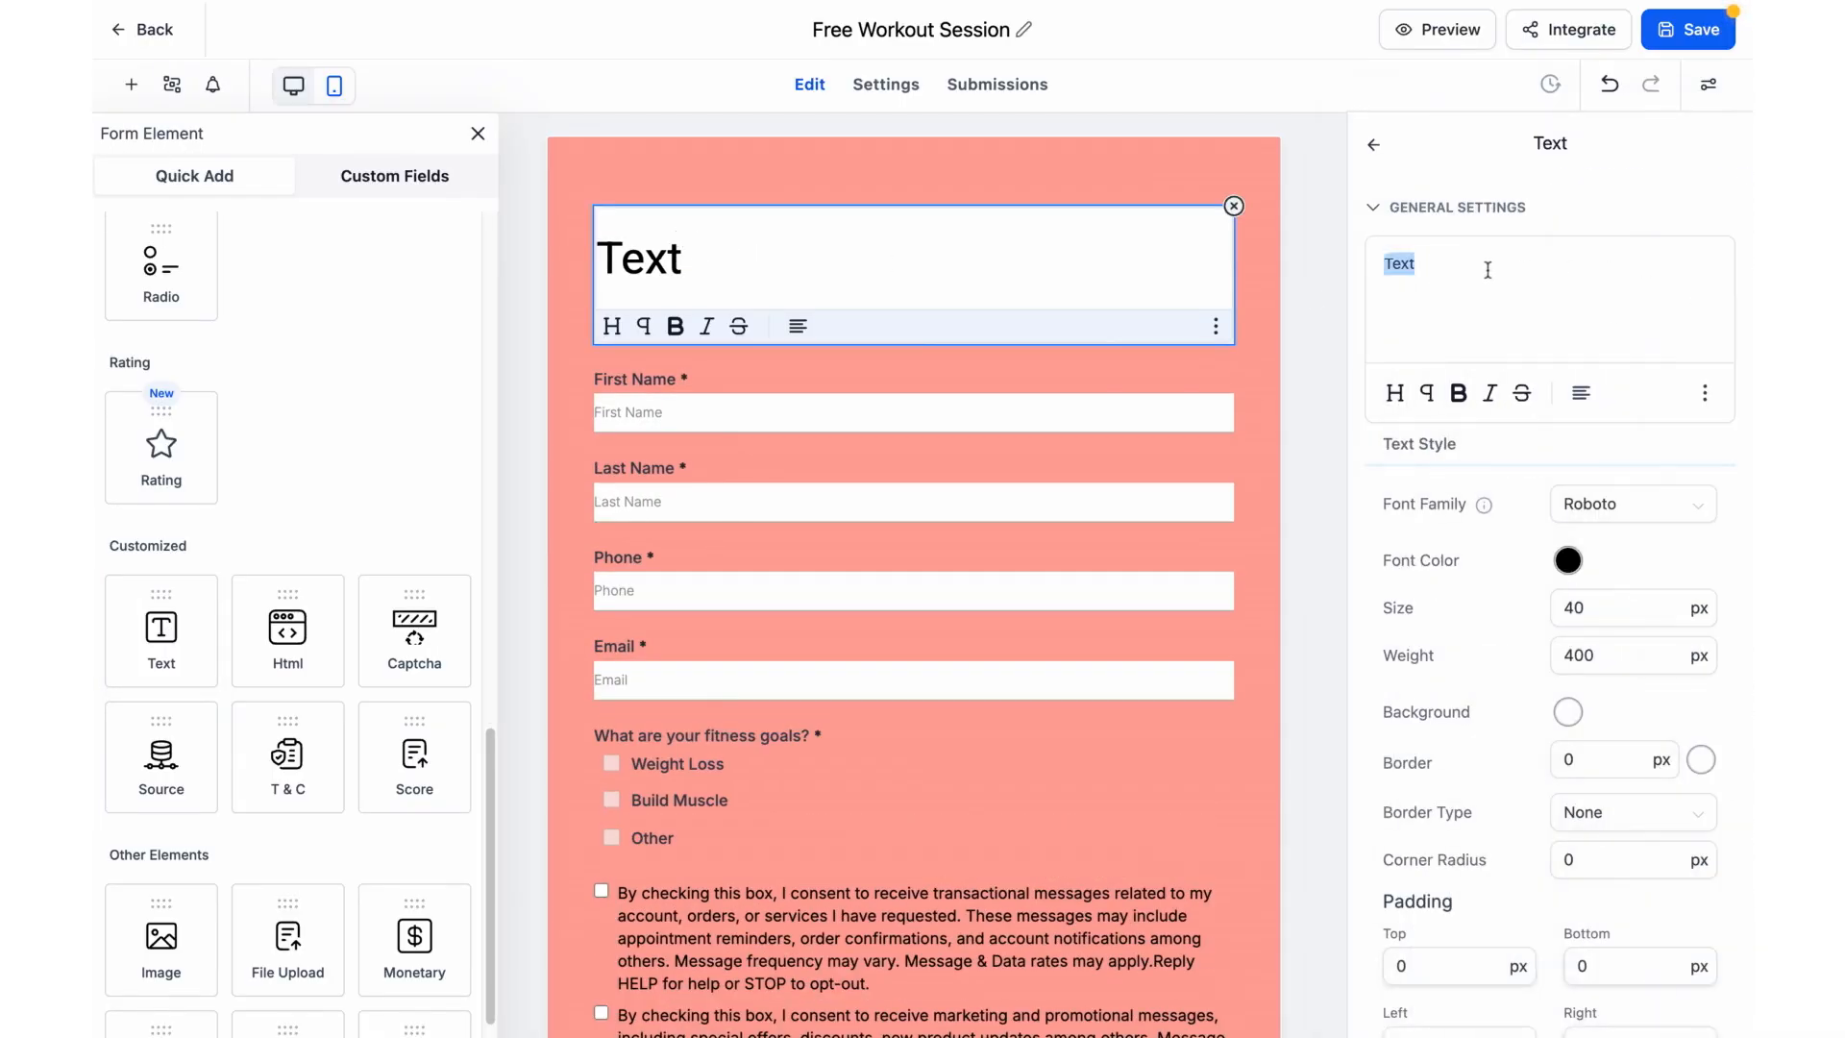
pyautogui.write('Fr')
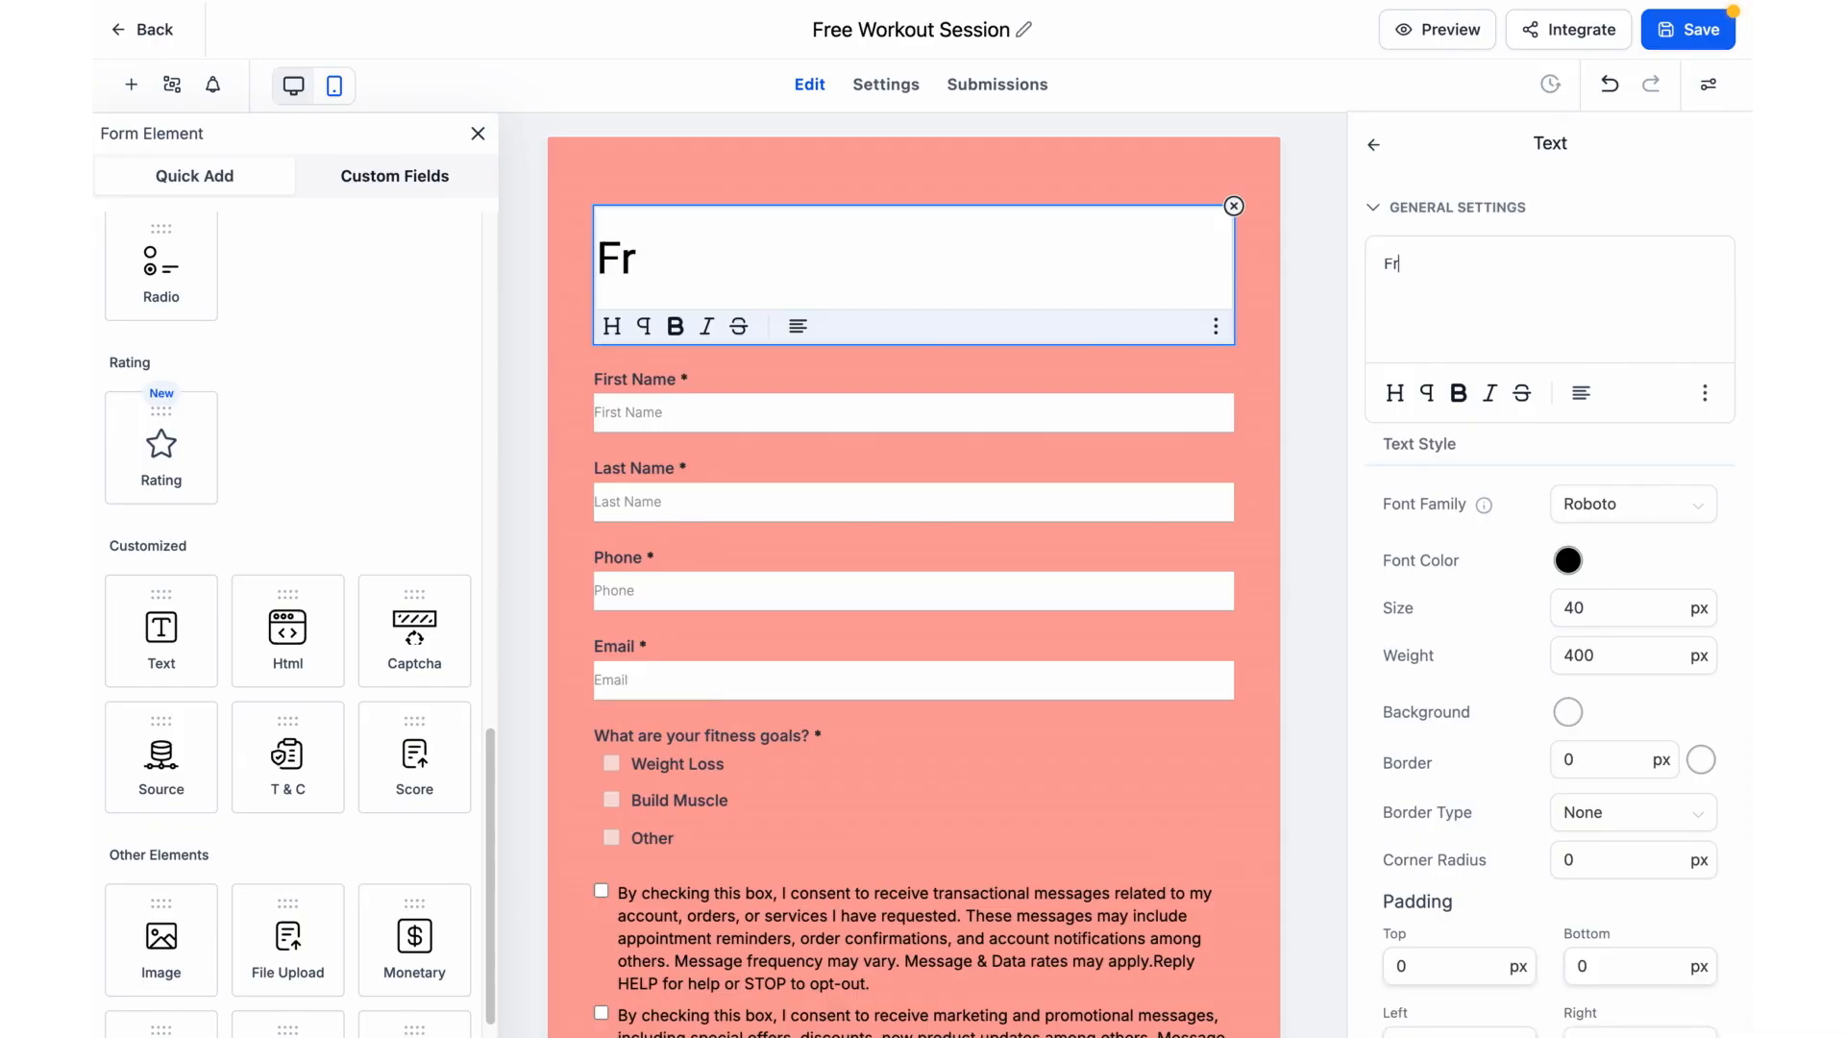
pyautogui.write('ee Workout Session')
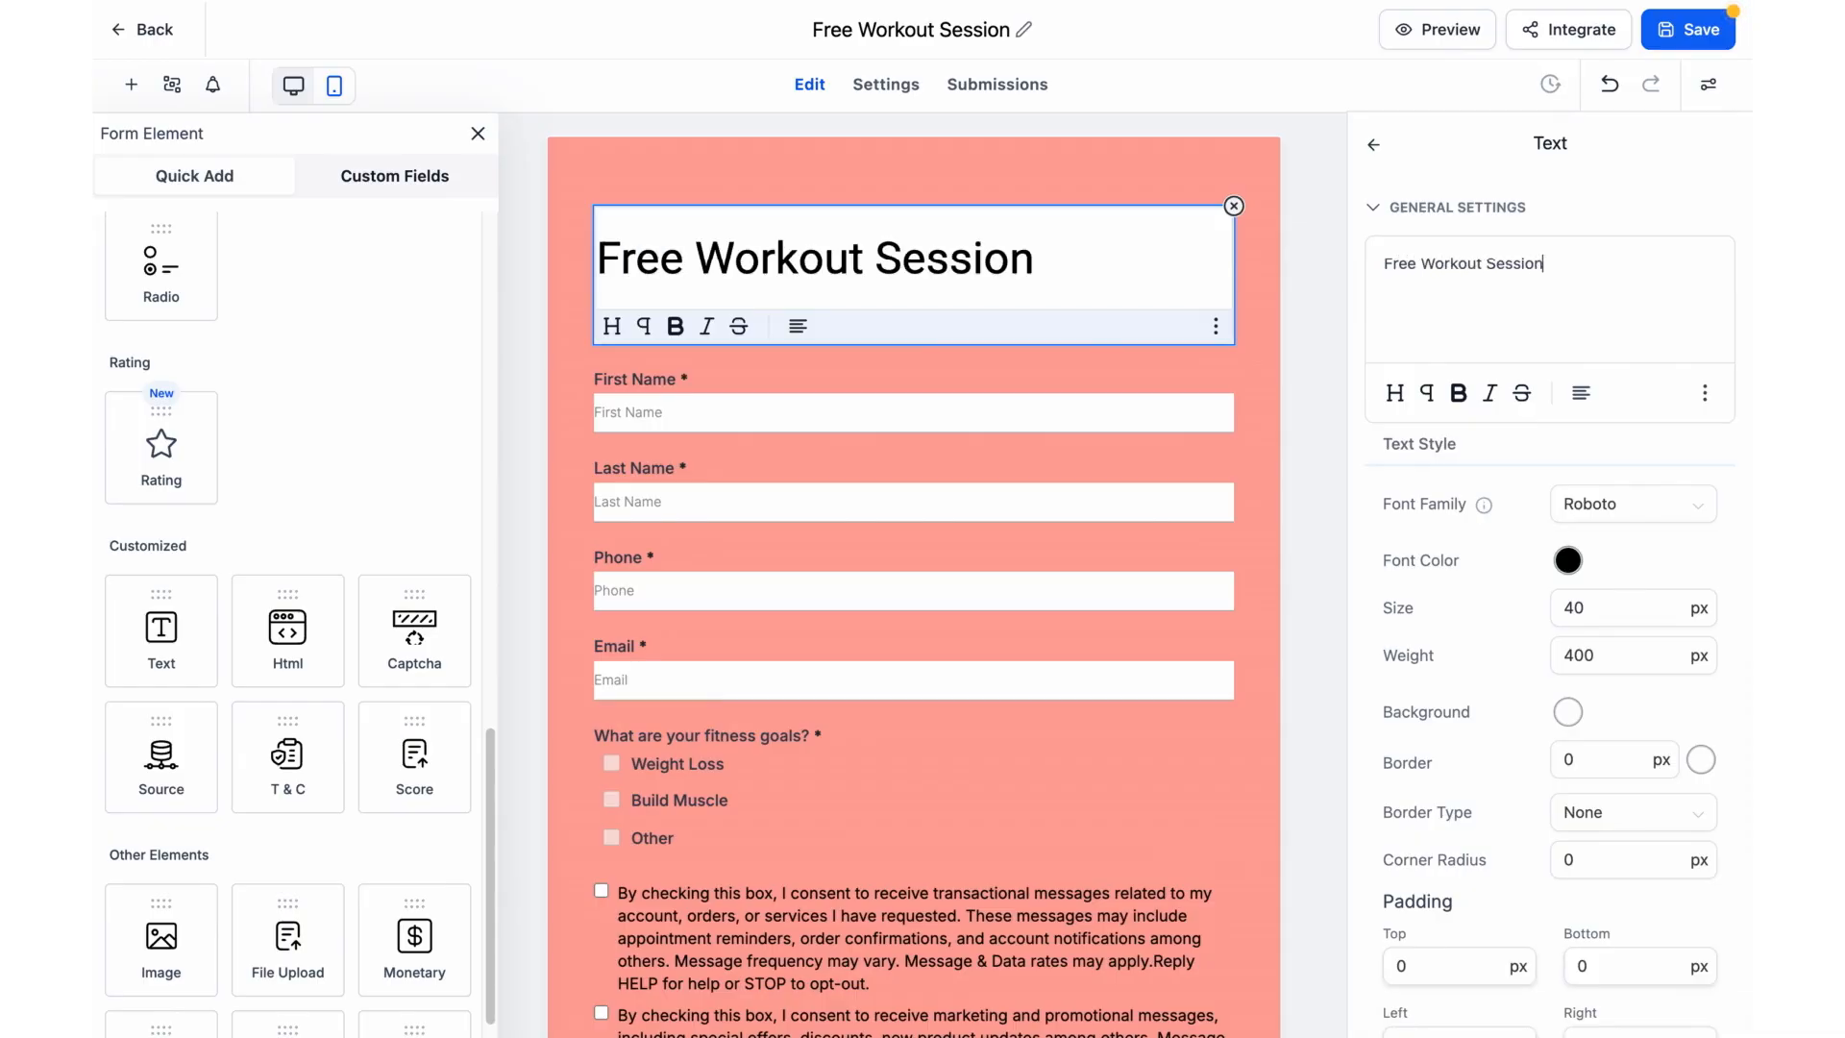
pyautogui.click(1244, 521)
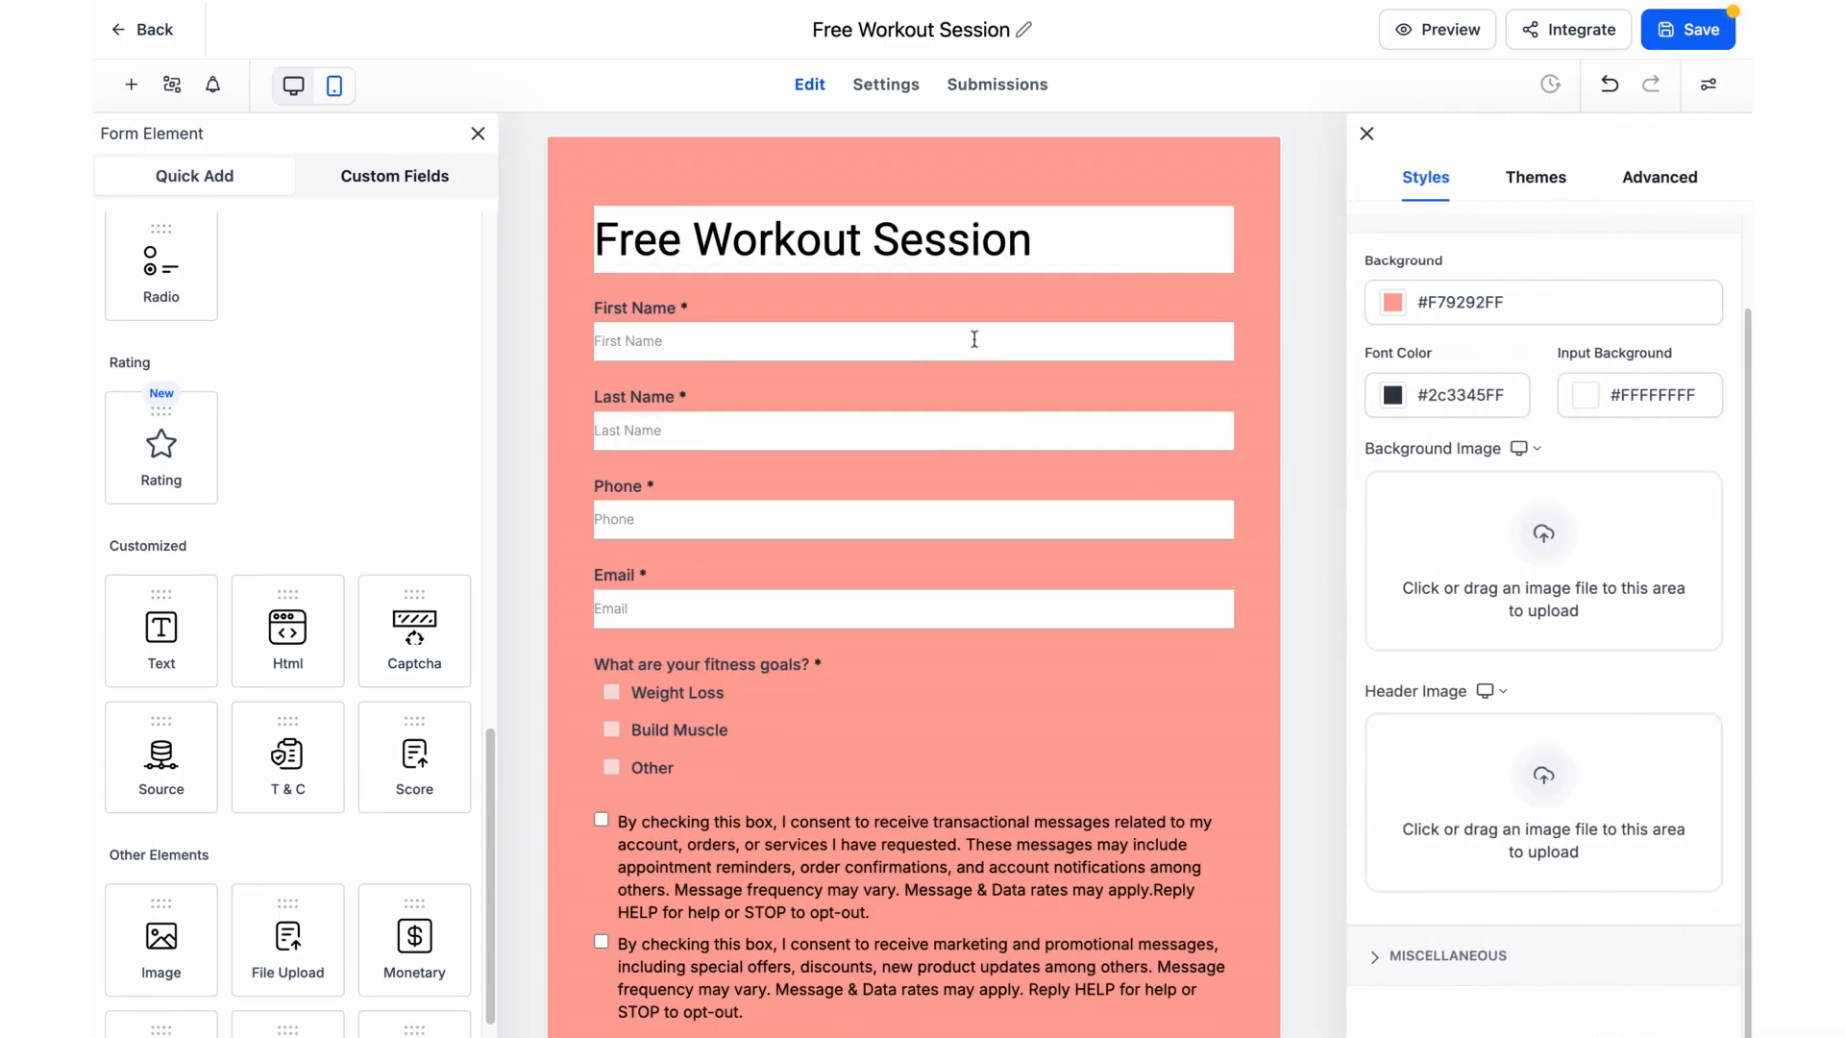
# Set the "Free Workout Session" heading's background color to #F79292FF.
pyautogui.click(679, 217)
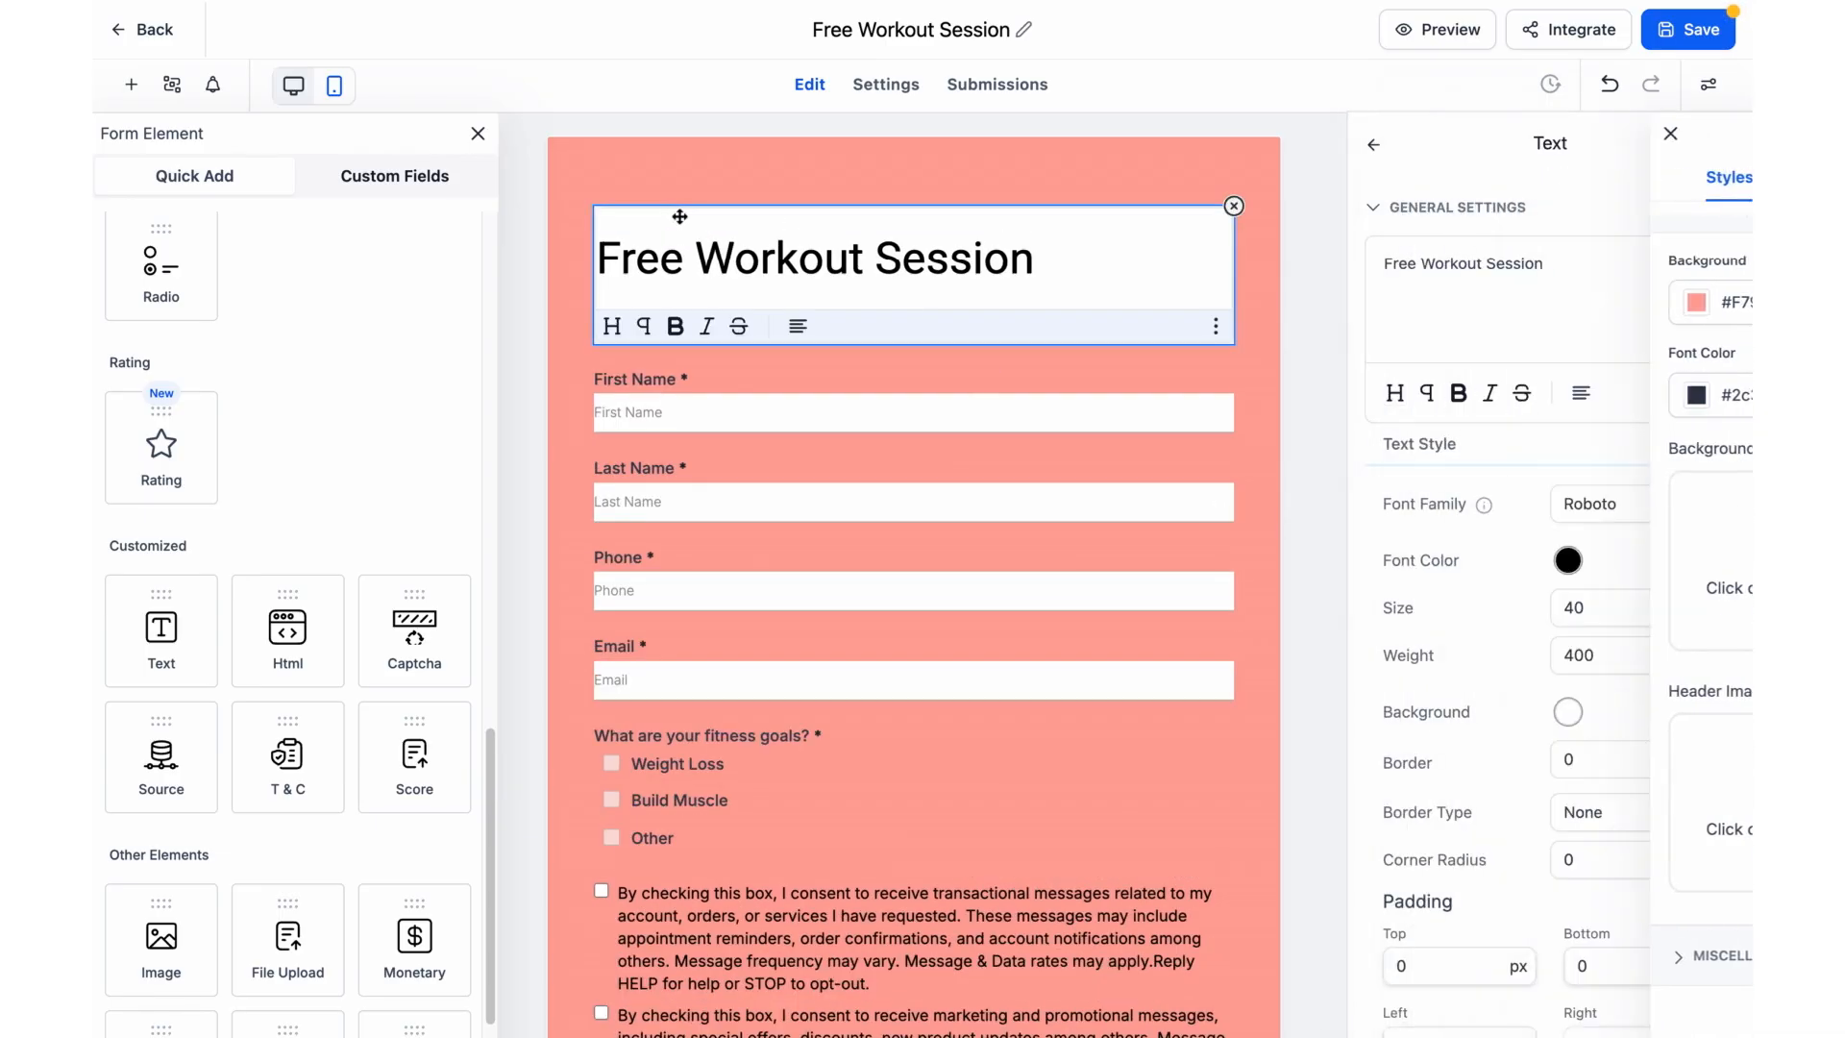
pyautogui.click(1570, 712)
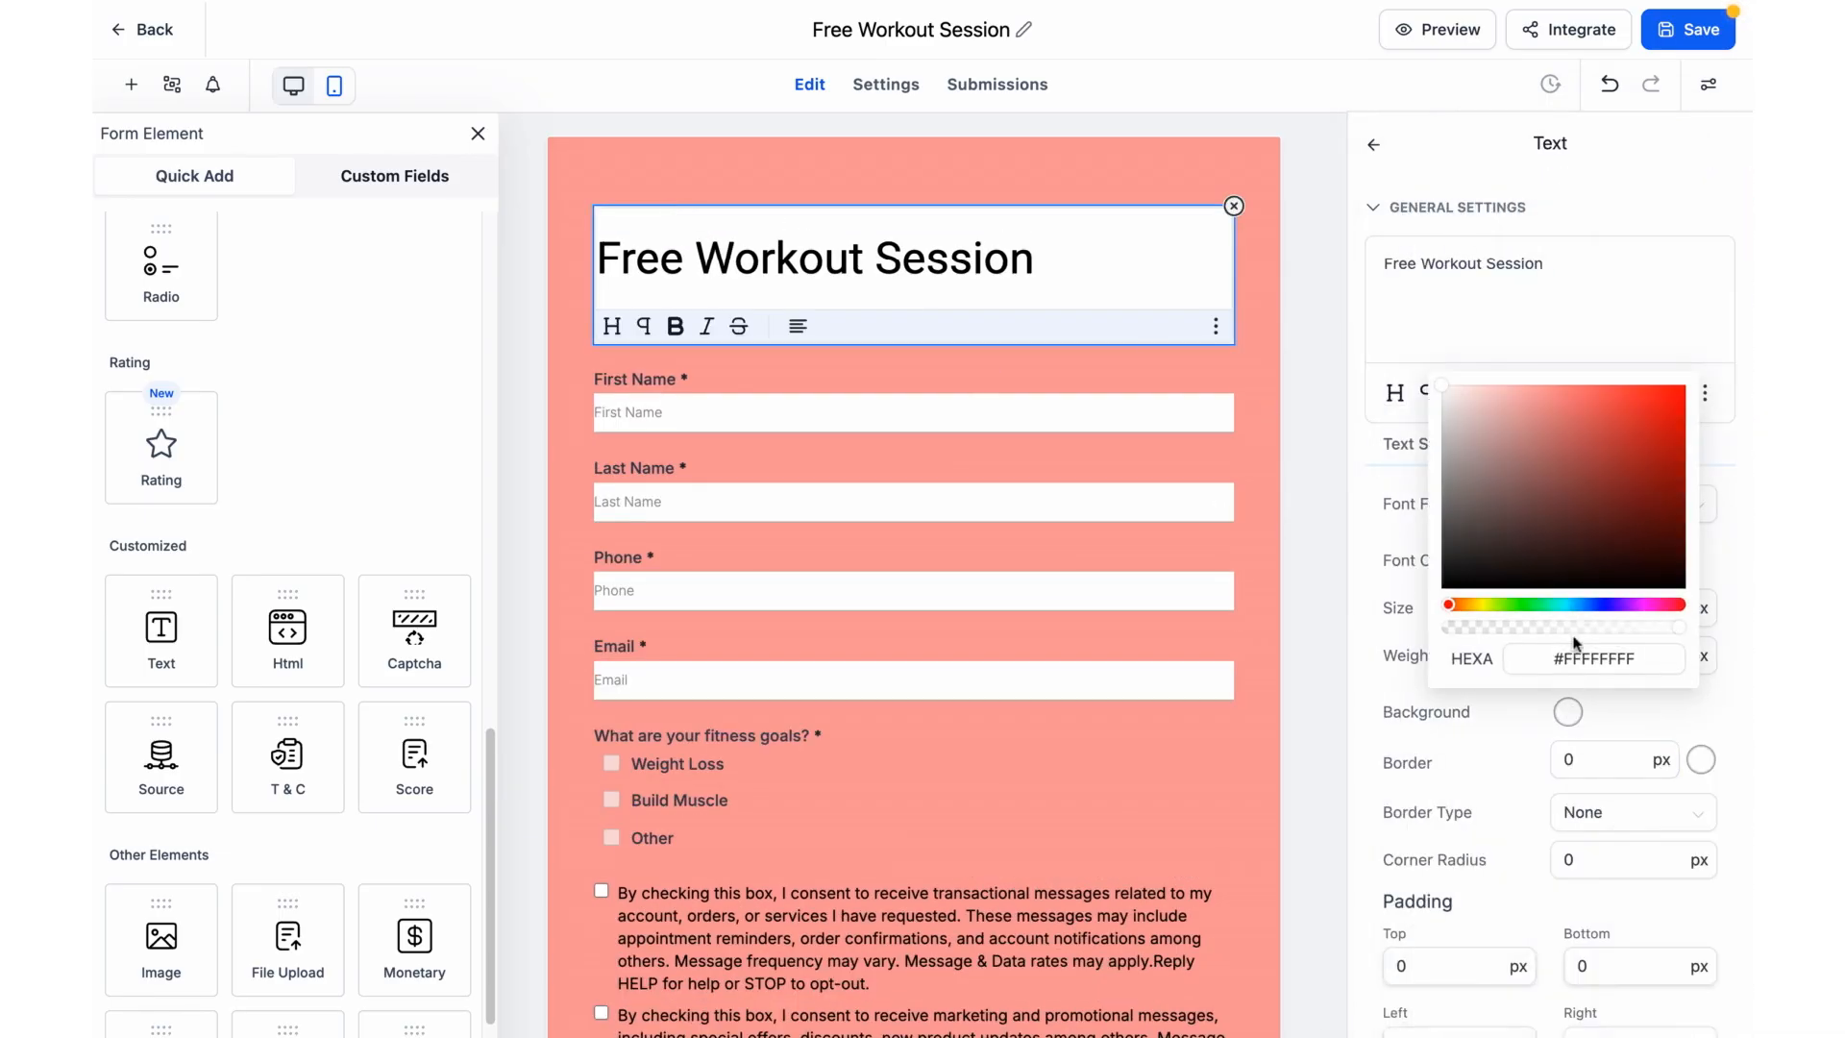
pyautogui.click(1590, 659)
pyautogui.hotkey('ctrl', 'a')
pyautogui.write('#F79292FF')
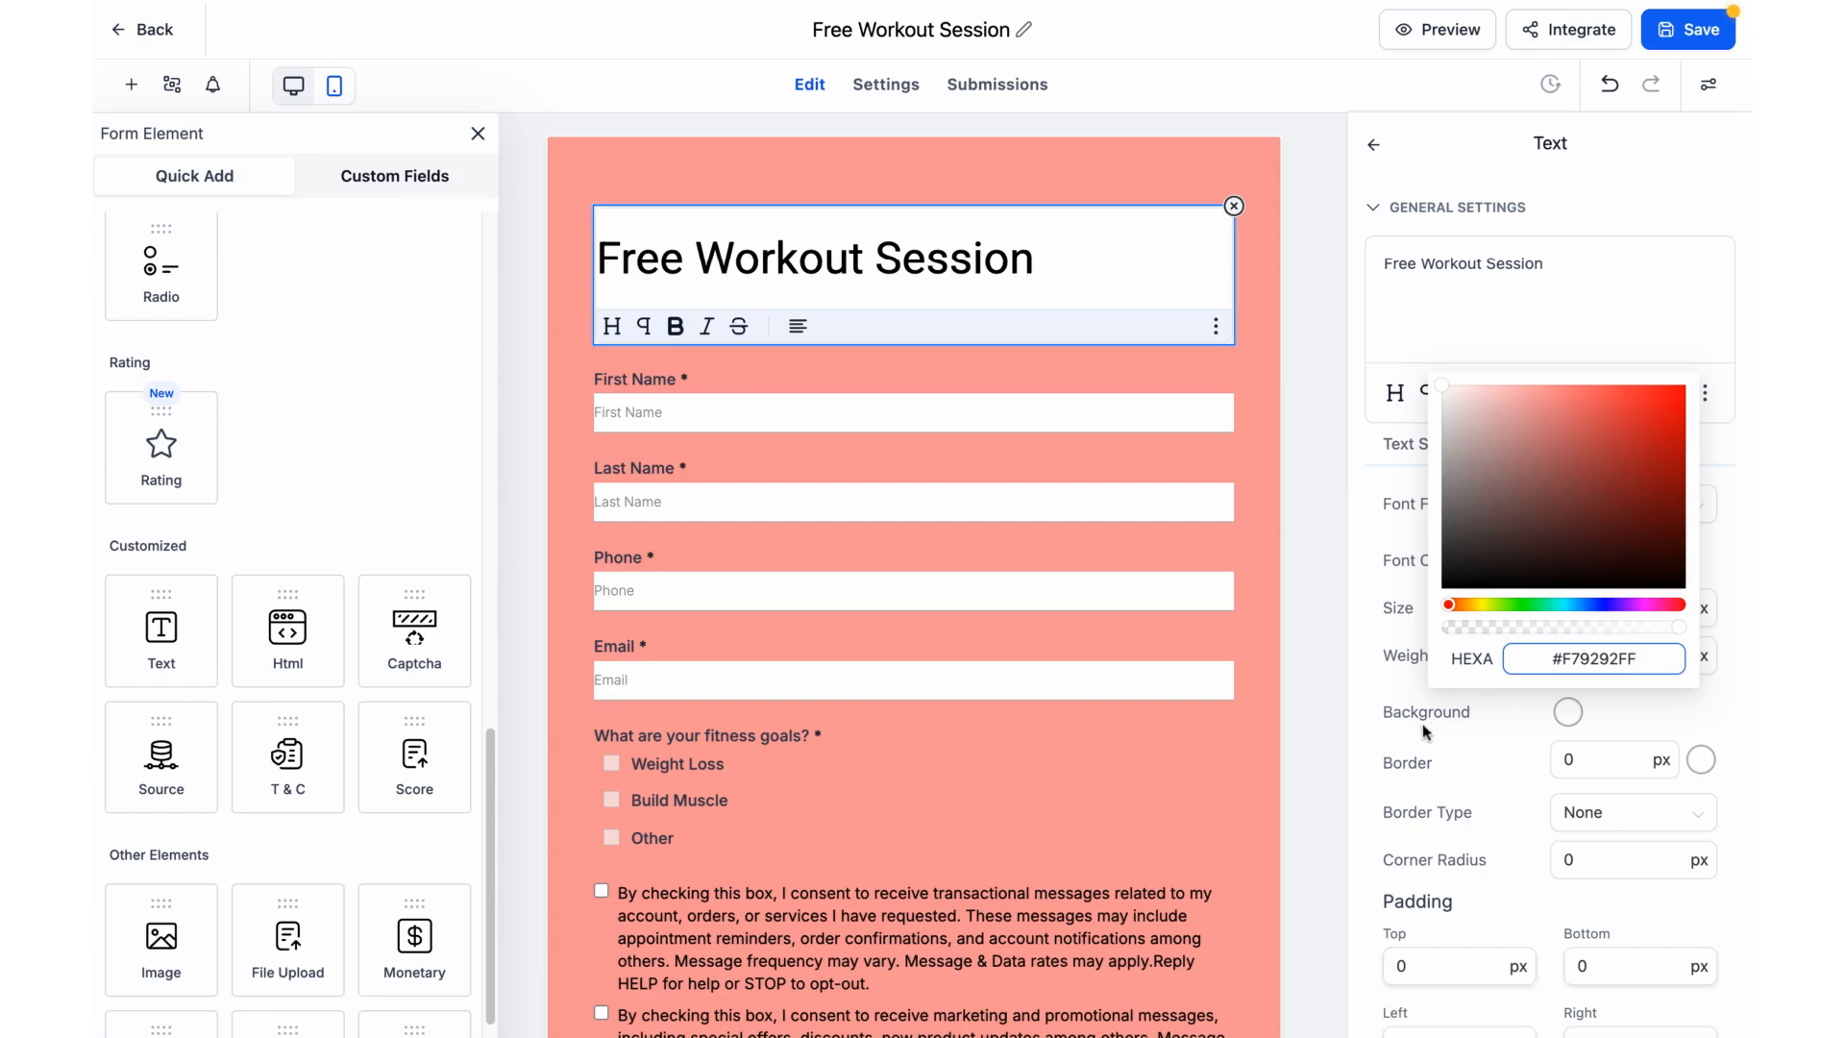
pyautogui.click(1288, 605)
pyautogui.click(1007, 772)
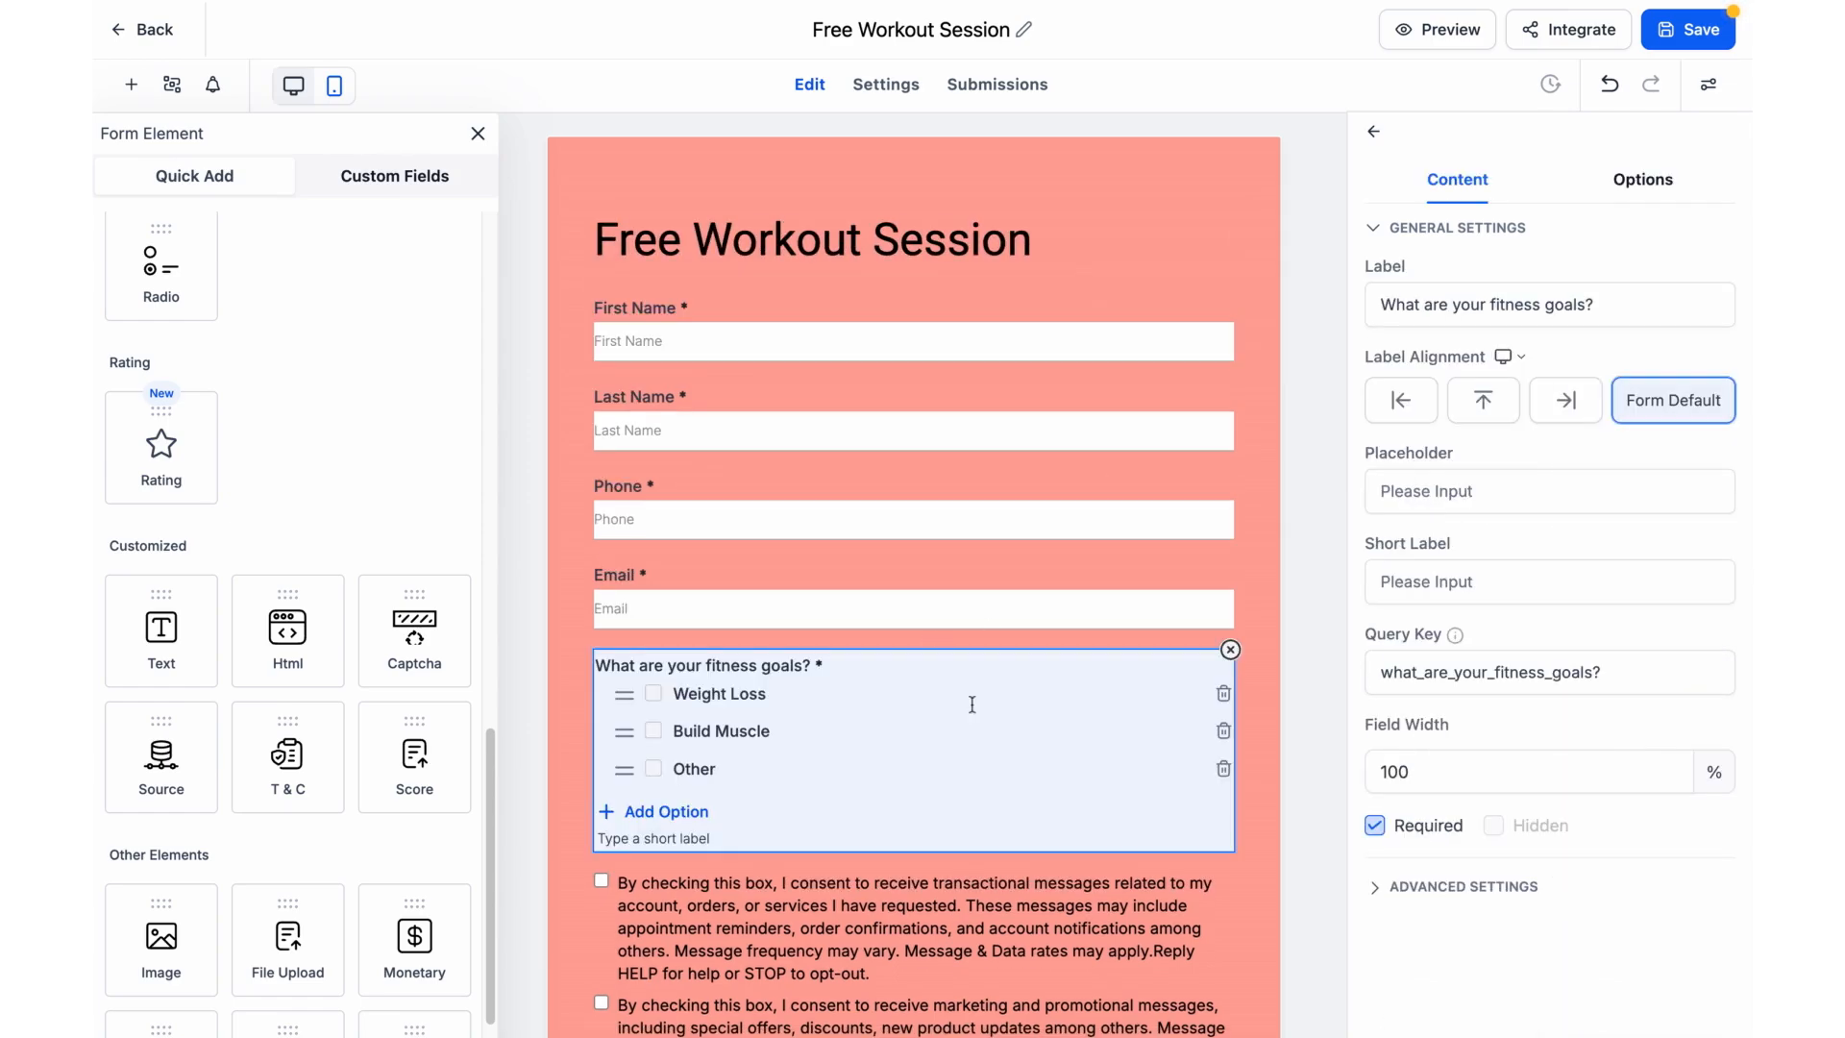
pyautogui.click(546, 592)
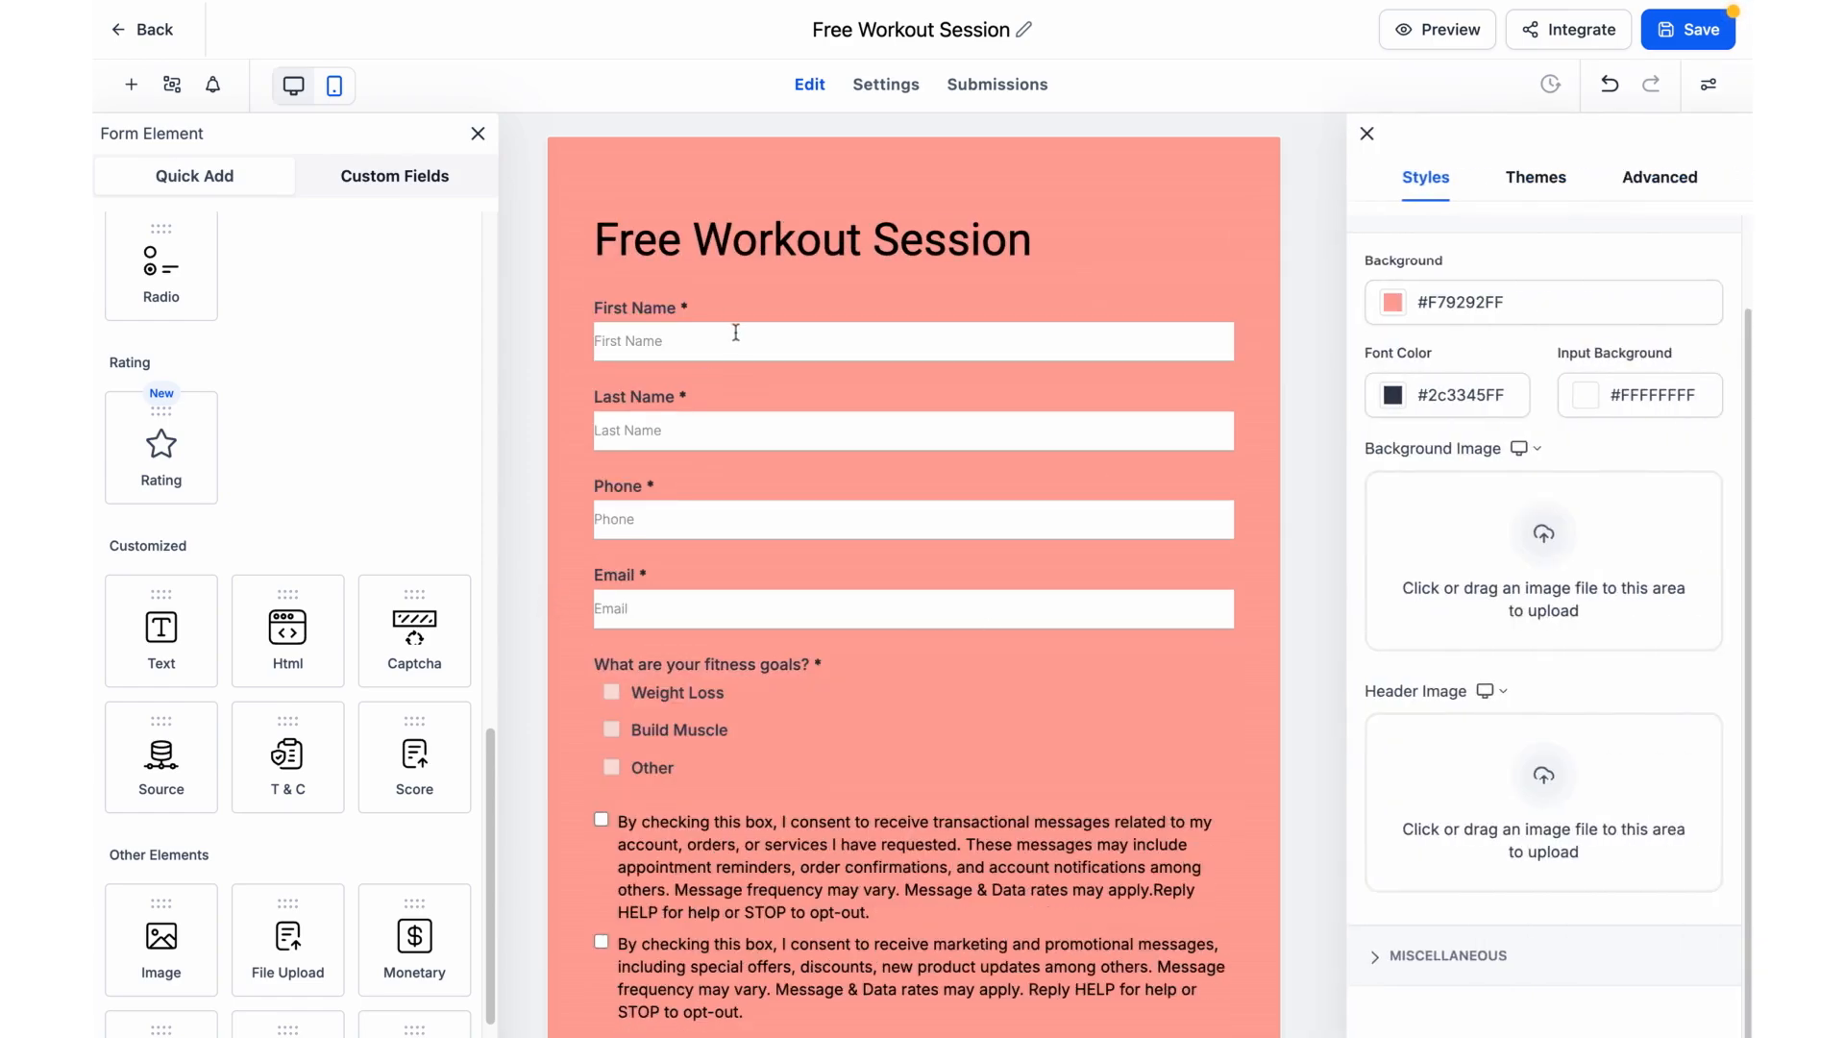
# Review the finished Free Workout Session form and save it.
pyautogui.scroll(-2, 749, 555)
pyautogui.scroll(2, 749, 554)
pyautogui.click(1689, 32)
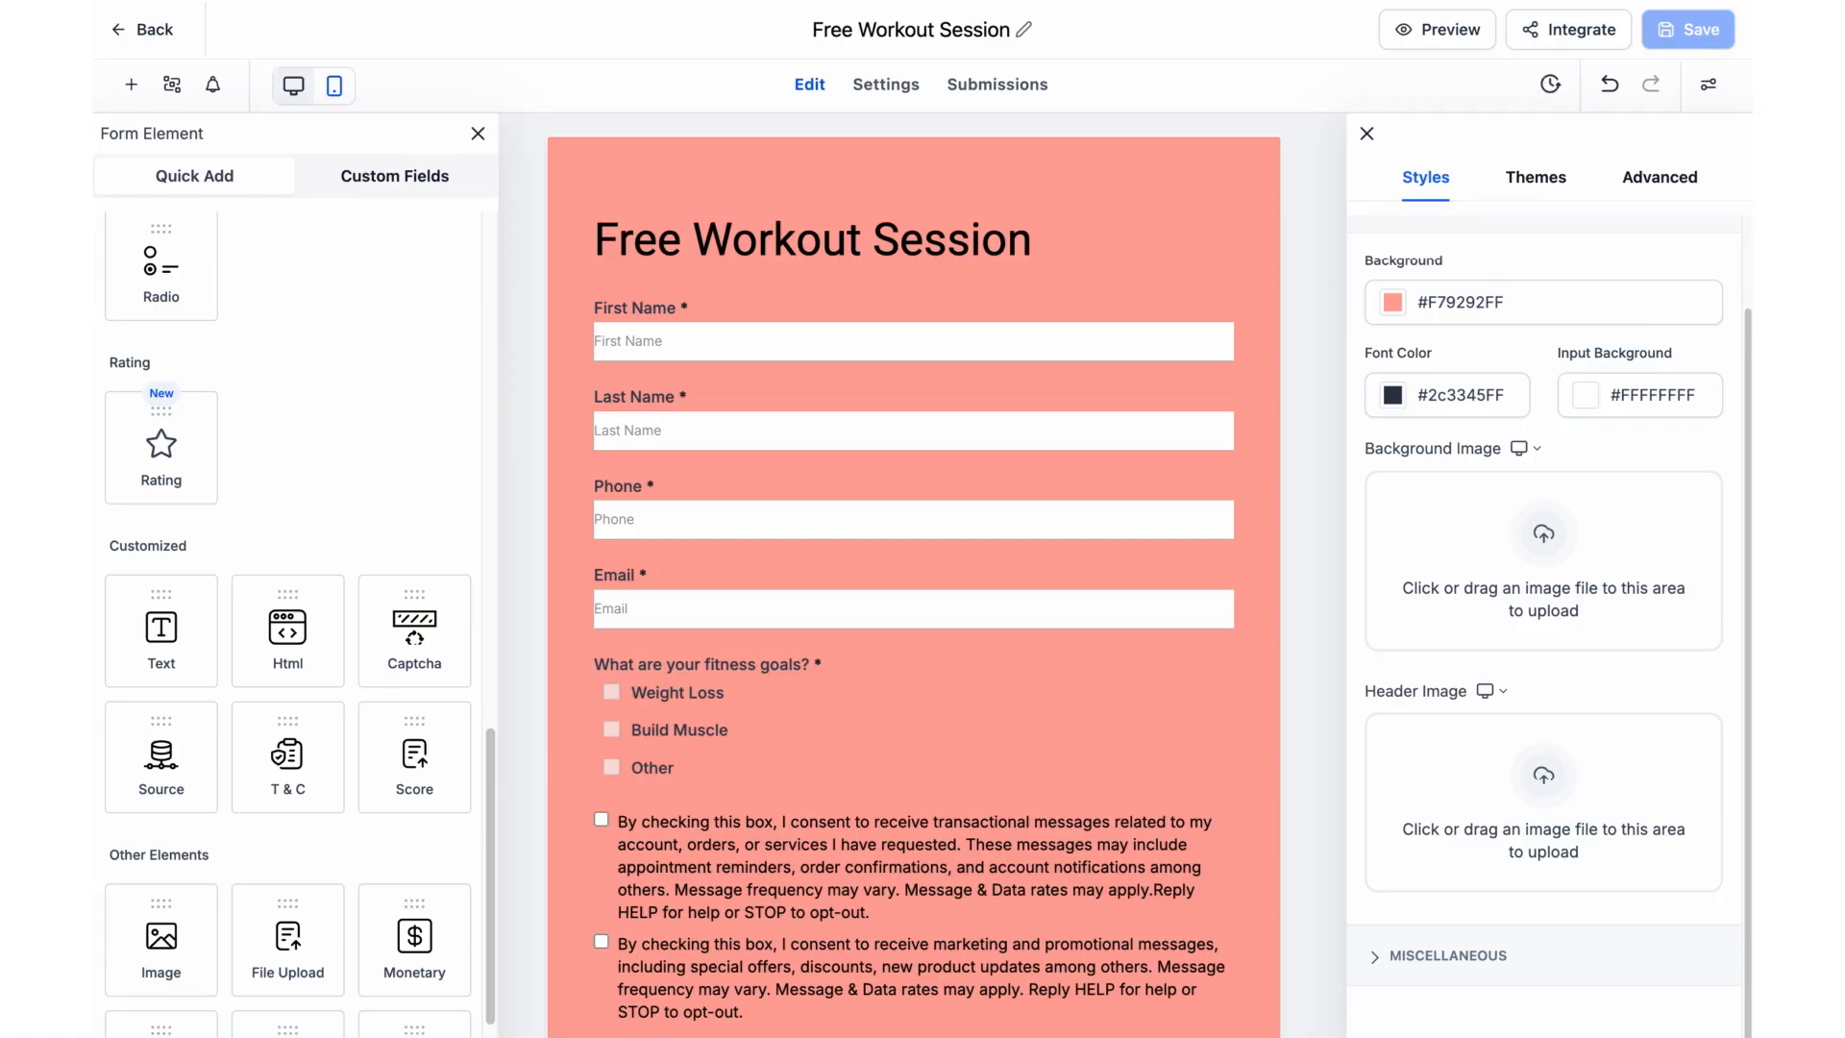
# Try Open URL as the On Submit action in the form's settings, and switch it back to Message.
pyautogui.click(904, 92)
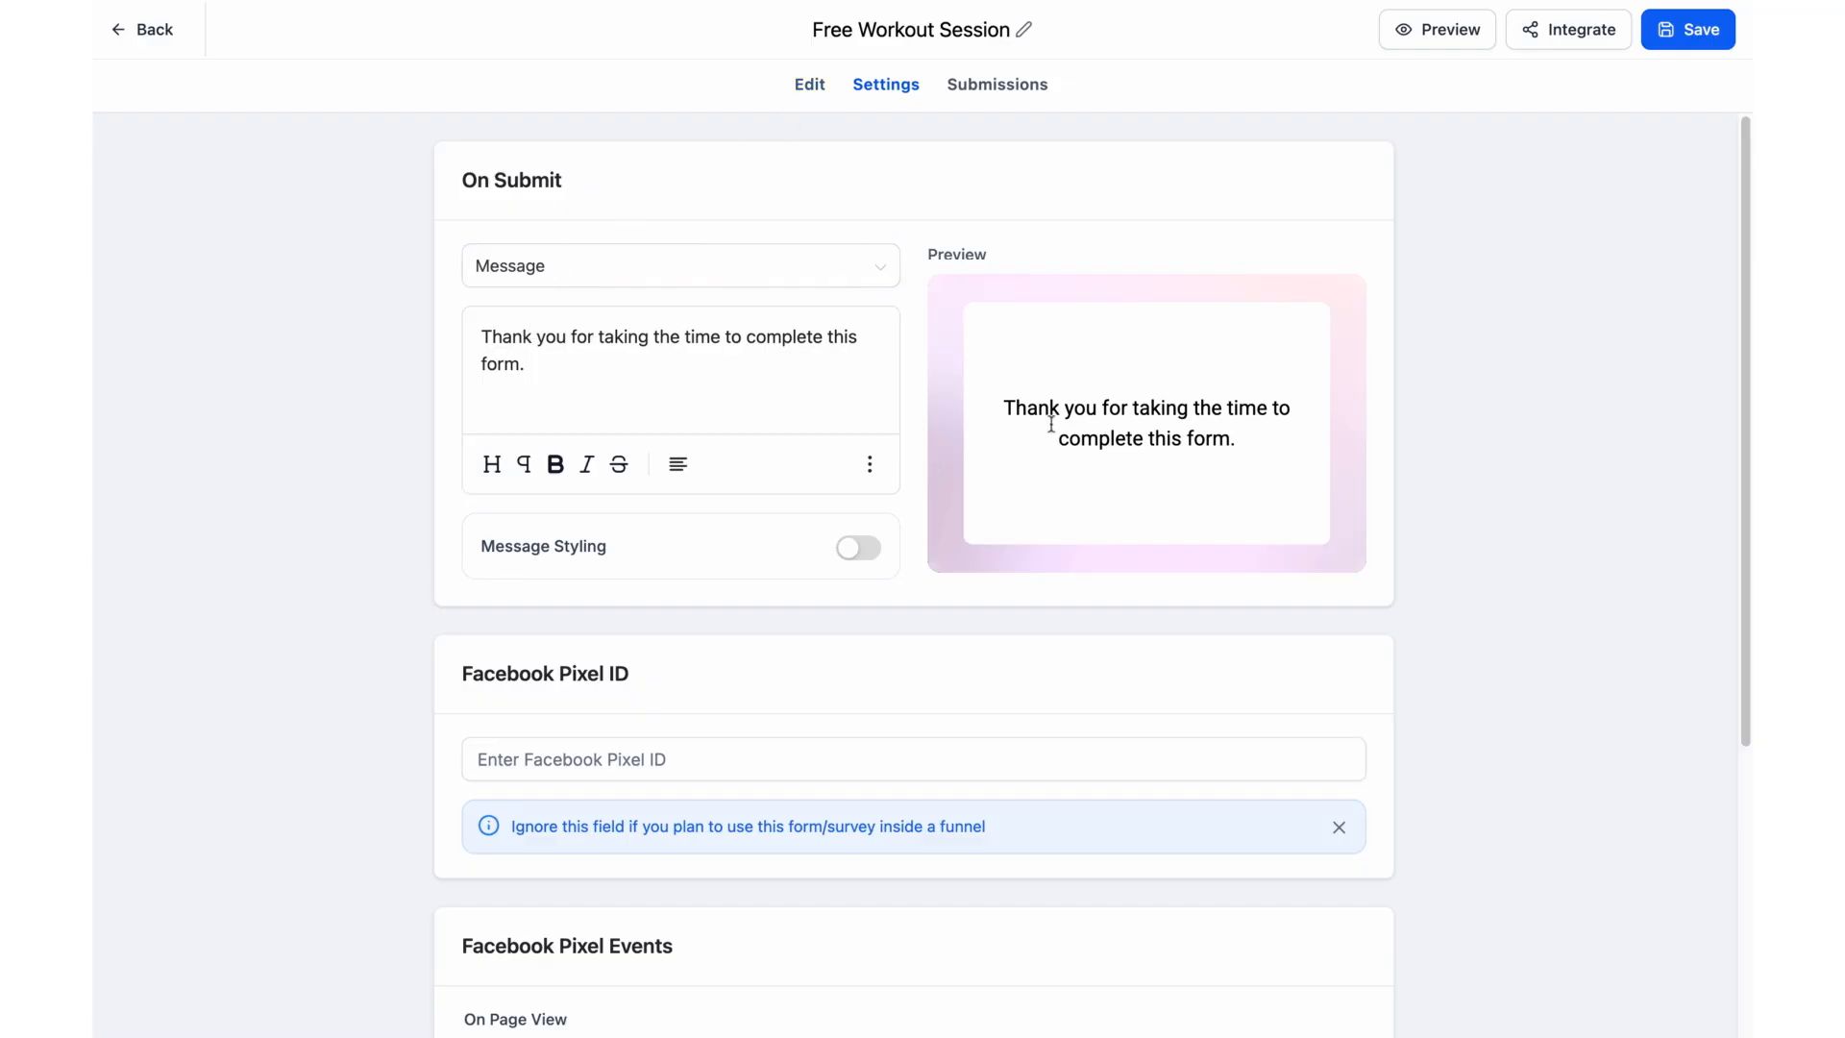
pyautogui.tripleClick(995, 411)
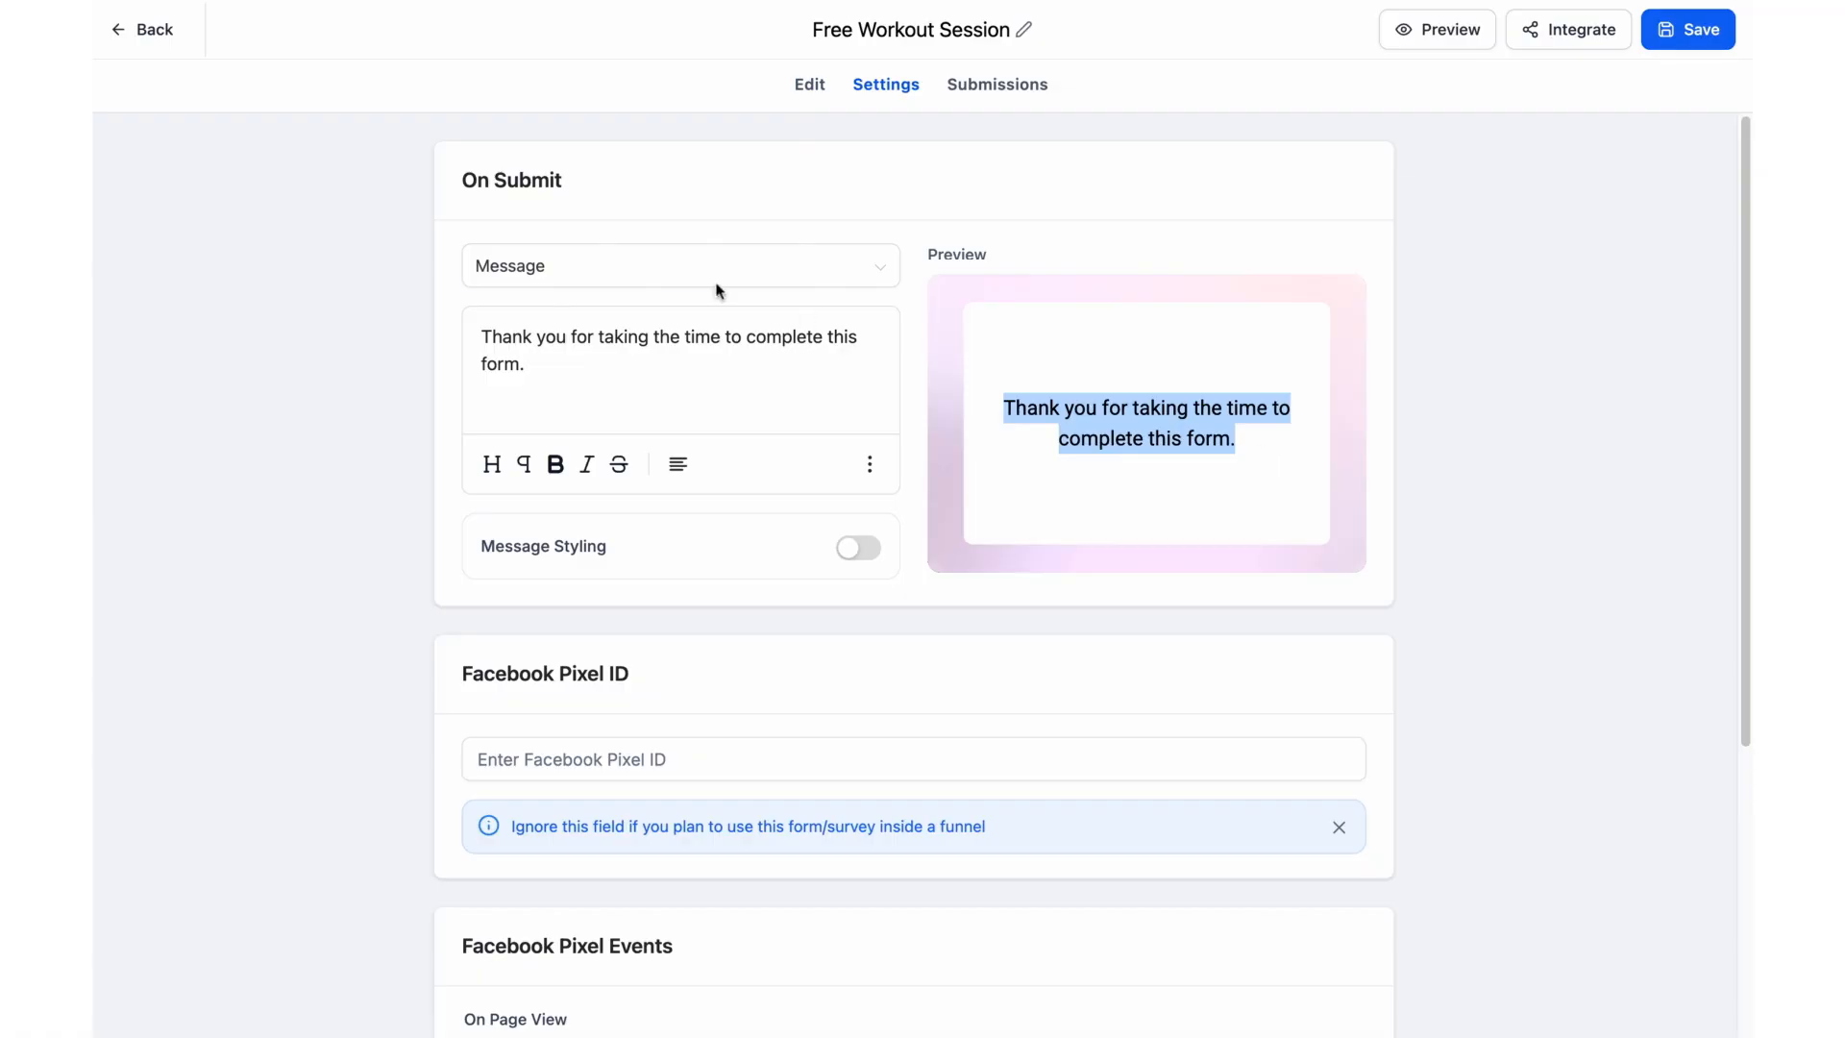
pyautogui.click(679, 261)
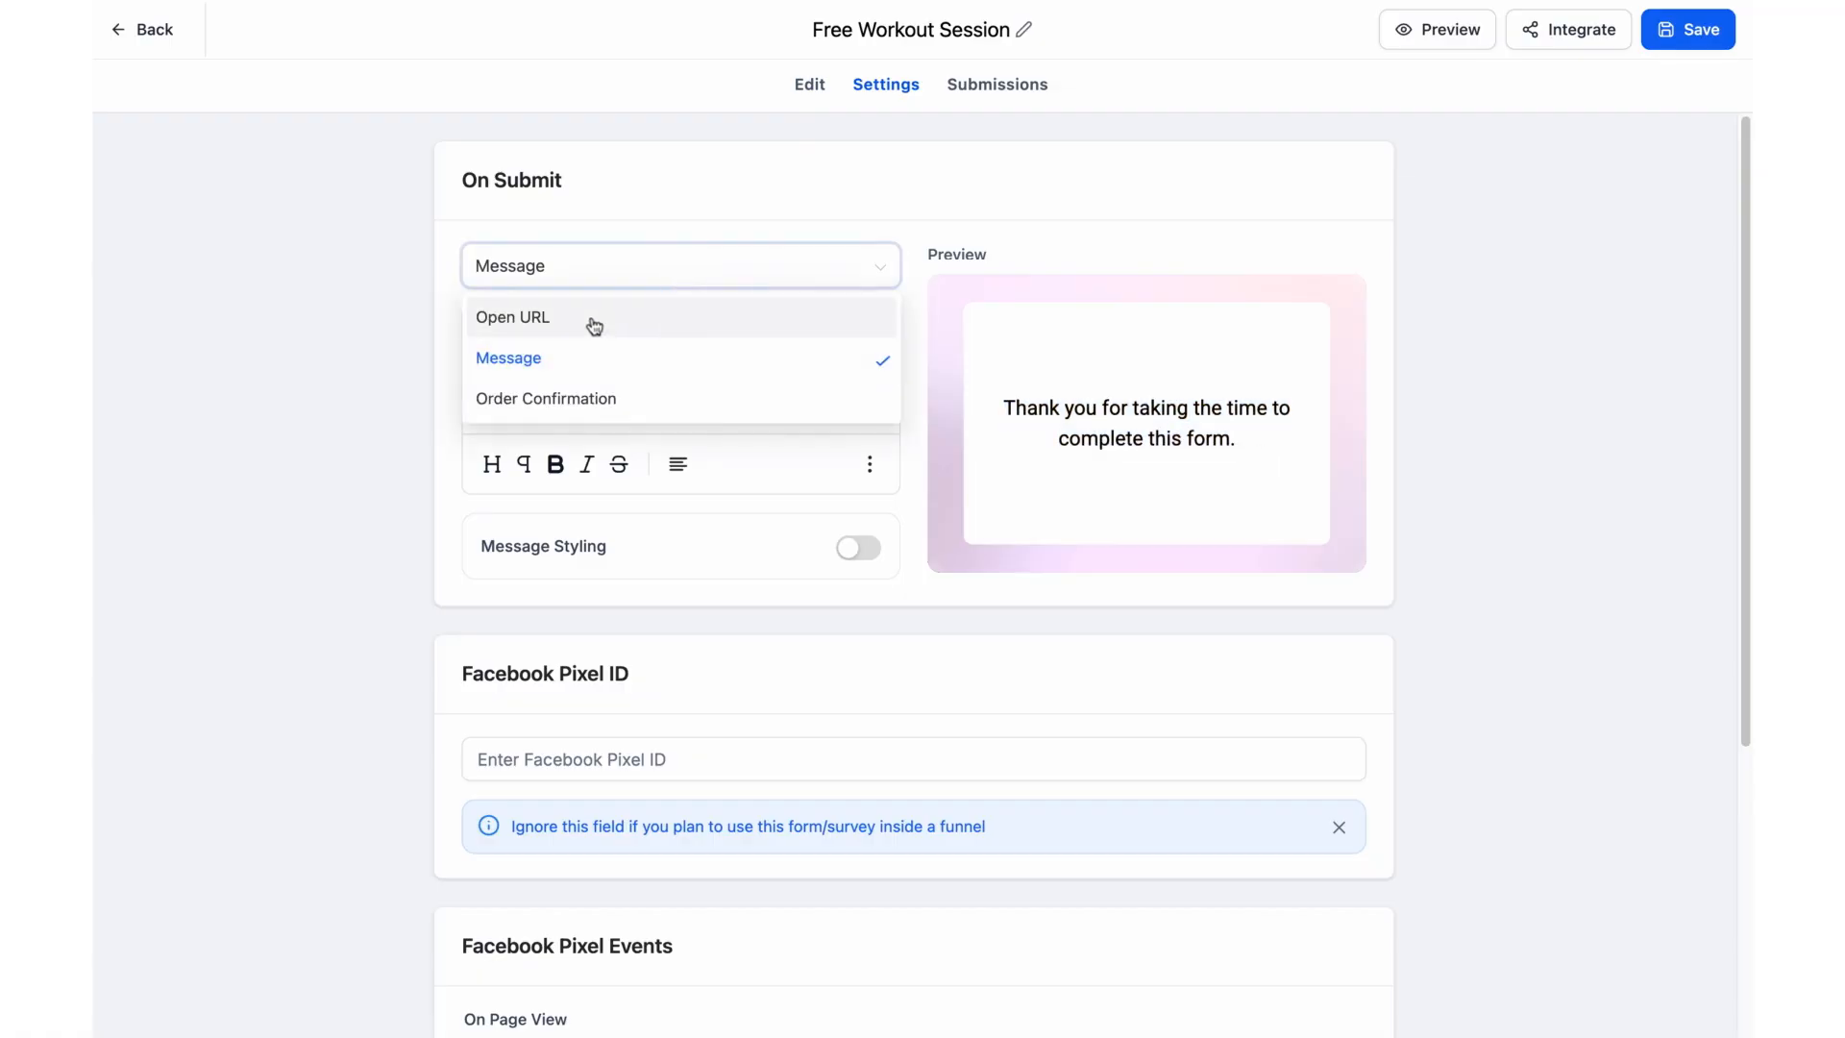
pyautogui.click(594, 326)
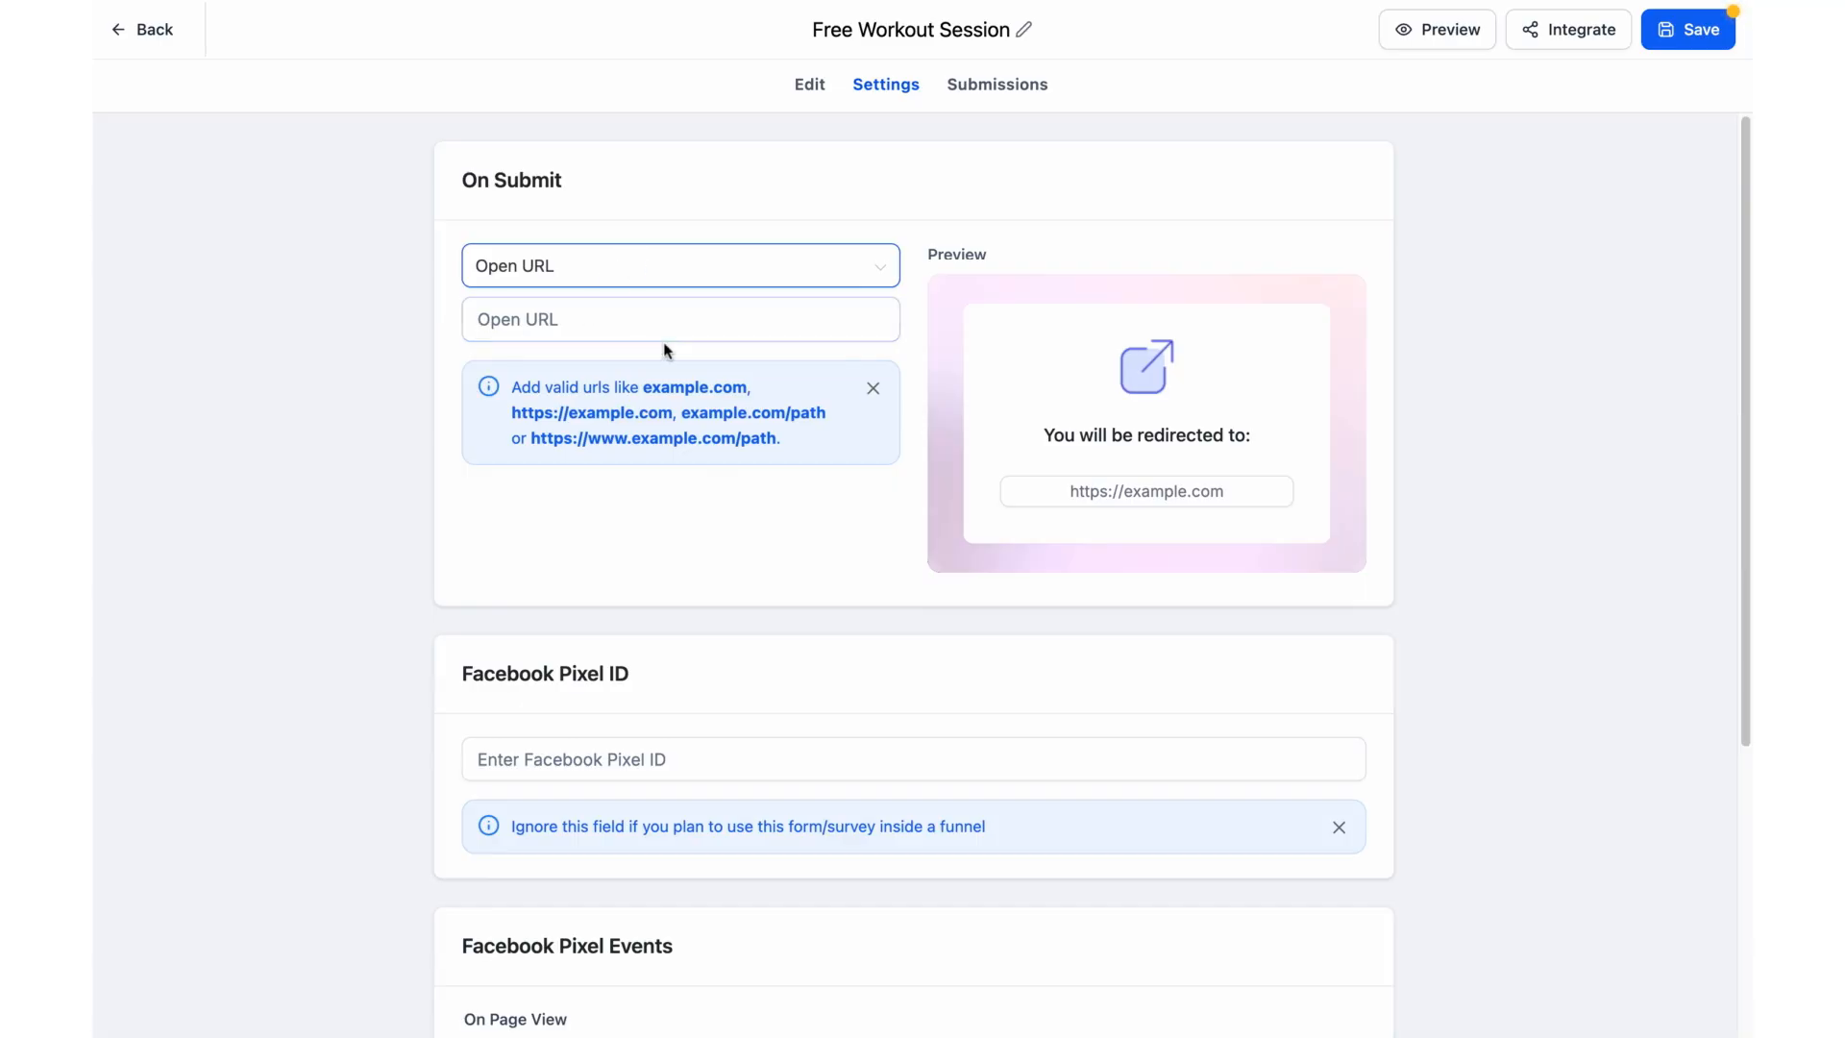
pyautogui.click(667, 264)
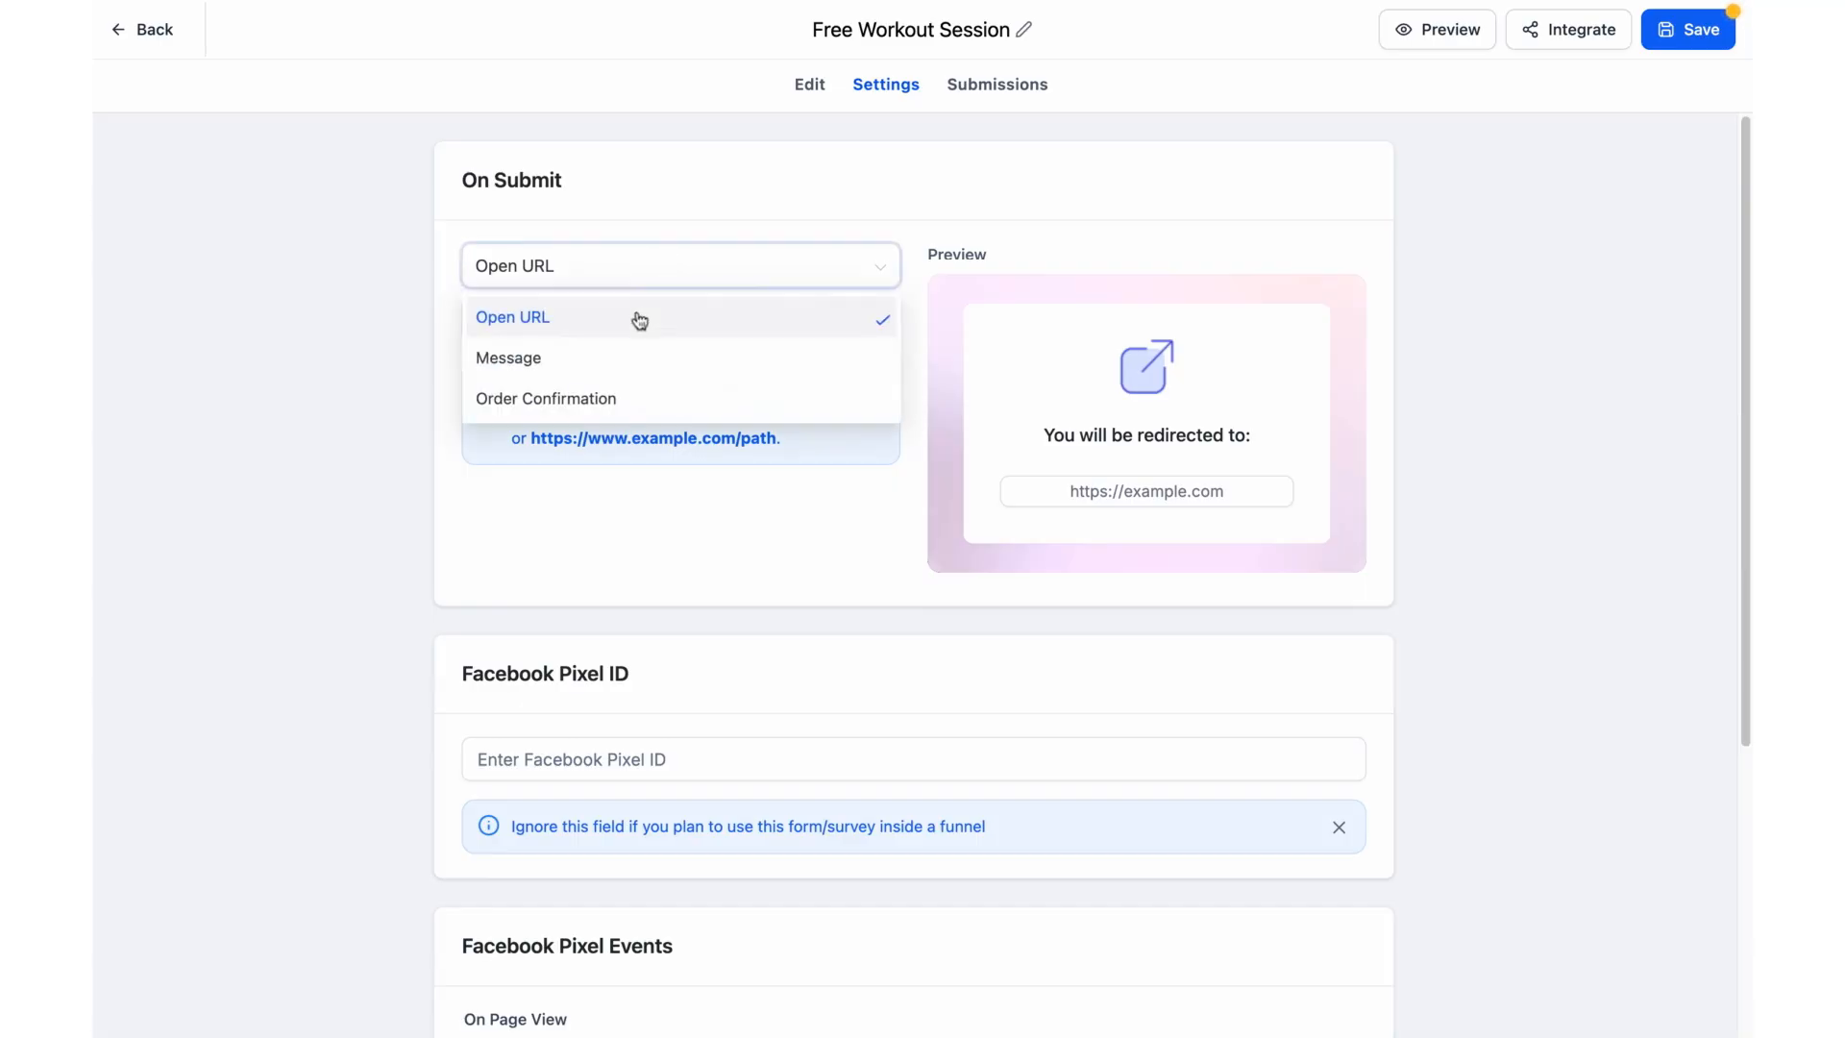
pyautogui.click(609, 358)
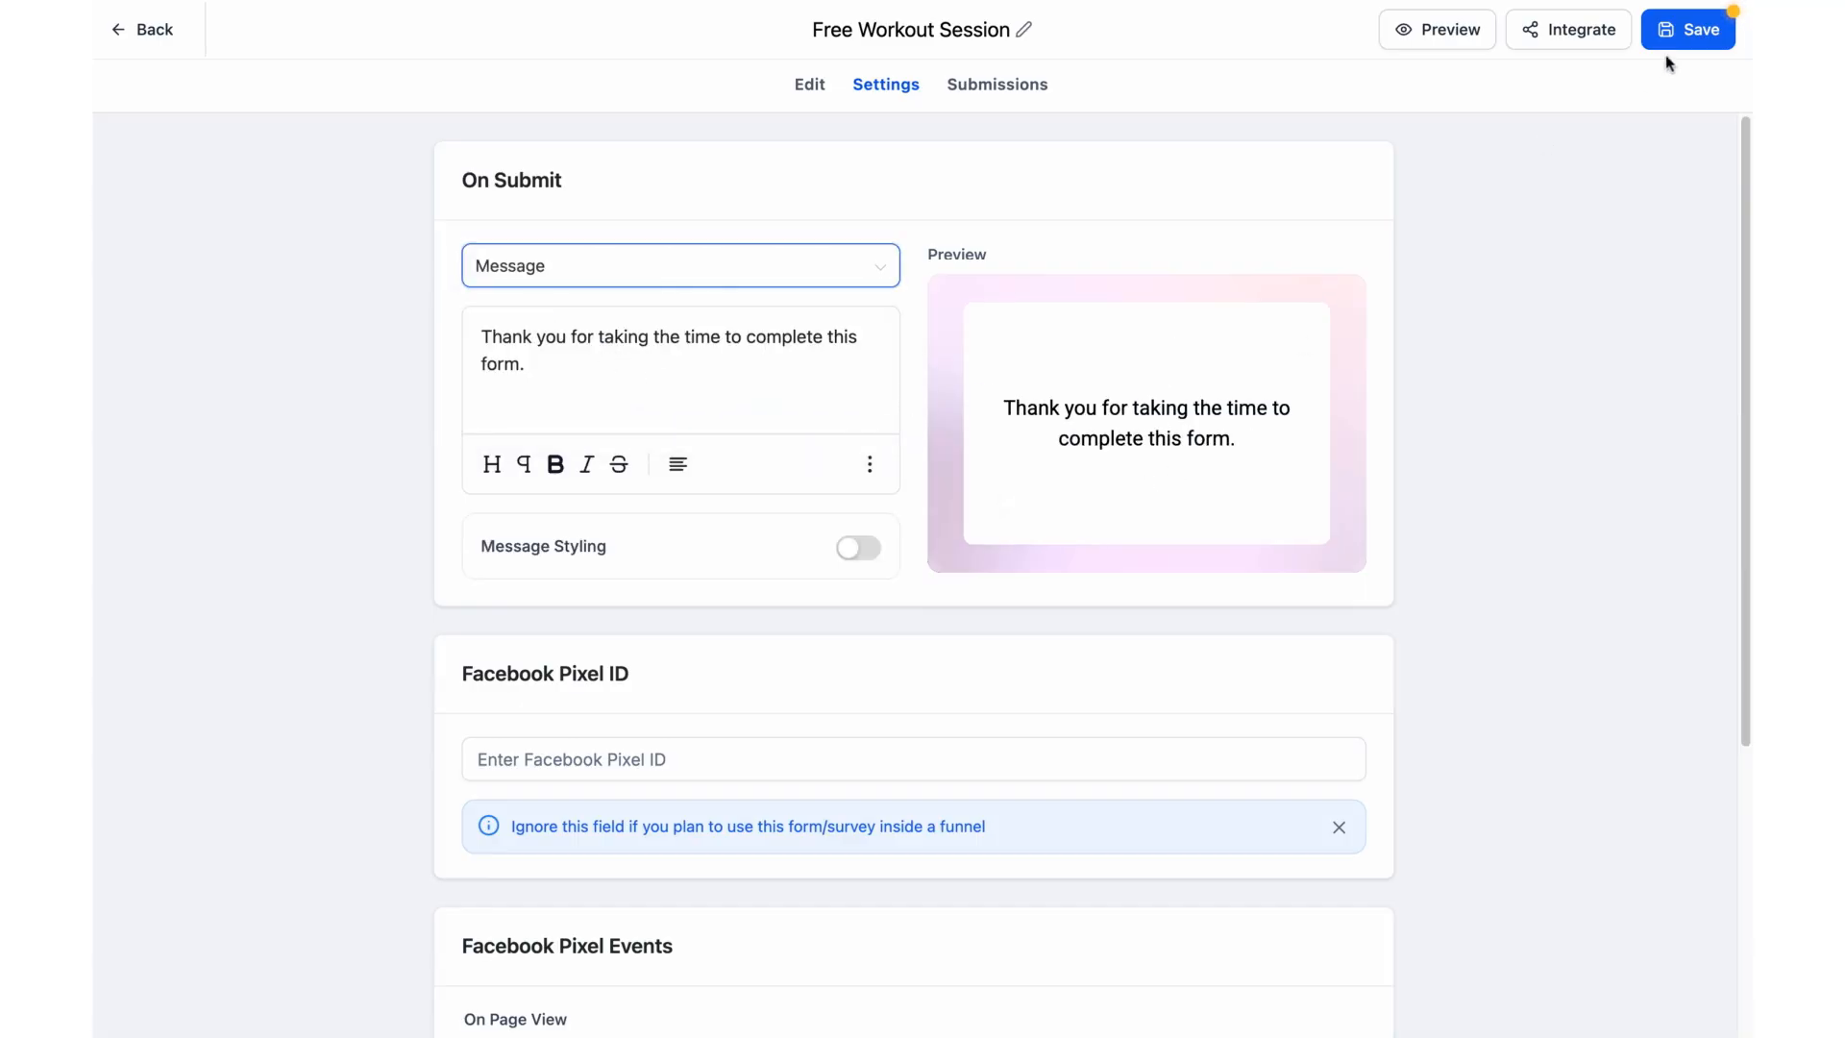
# Save the form's settings and return to the list of forms.
pyautogui.click(1684, 30)
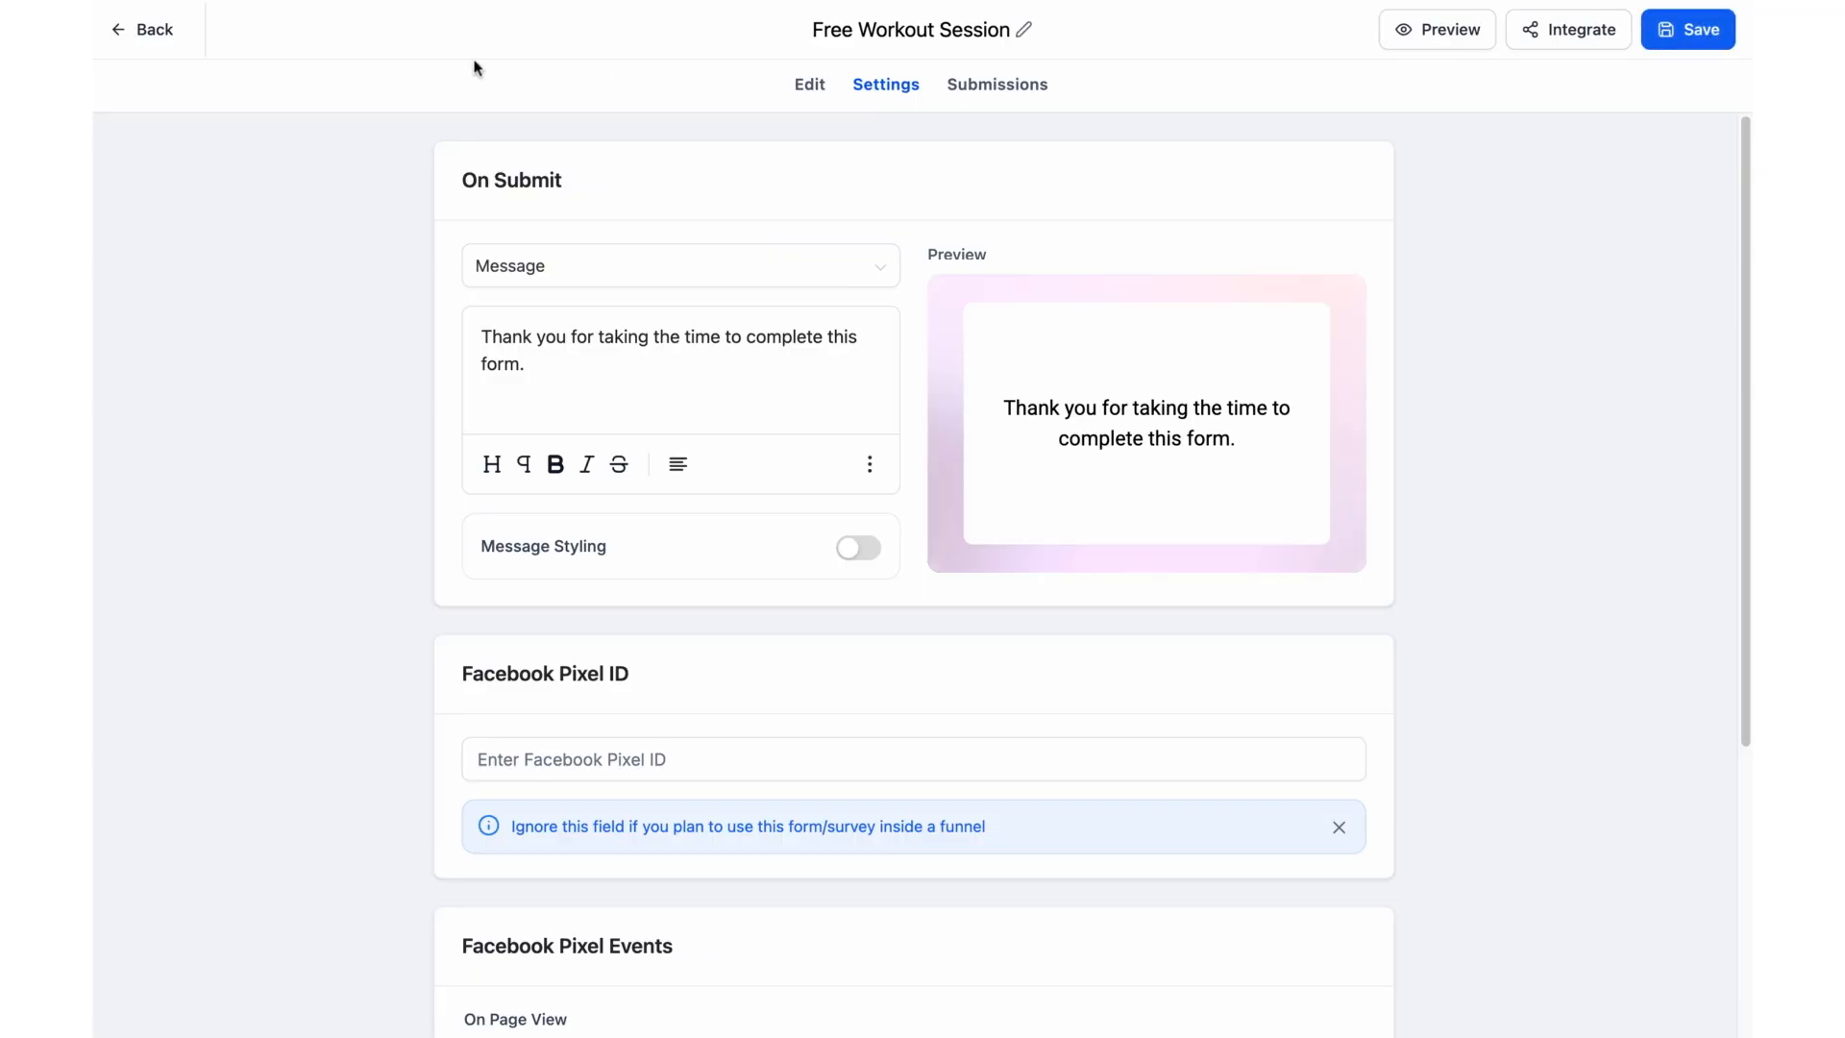
pyautogui.click(154, 33)
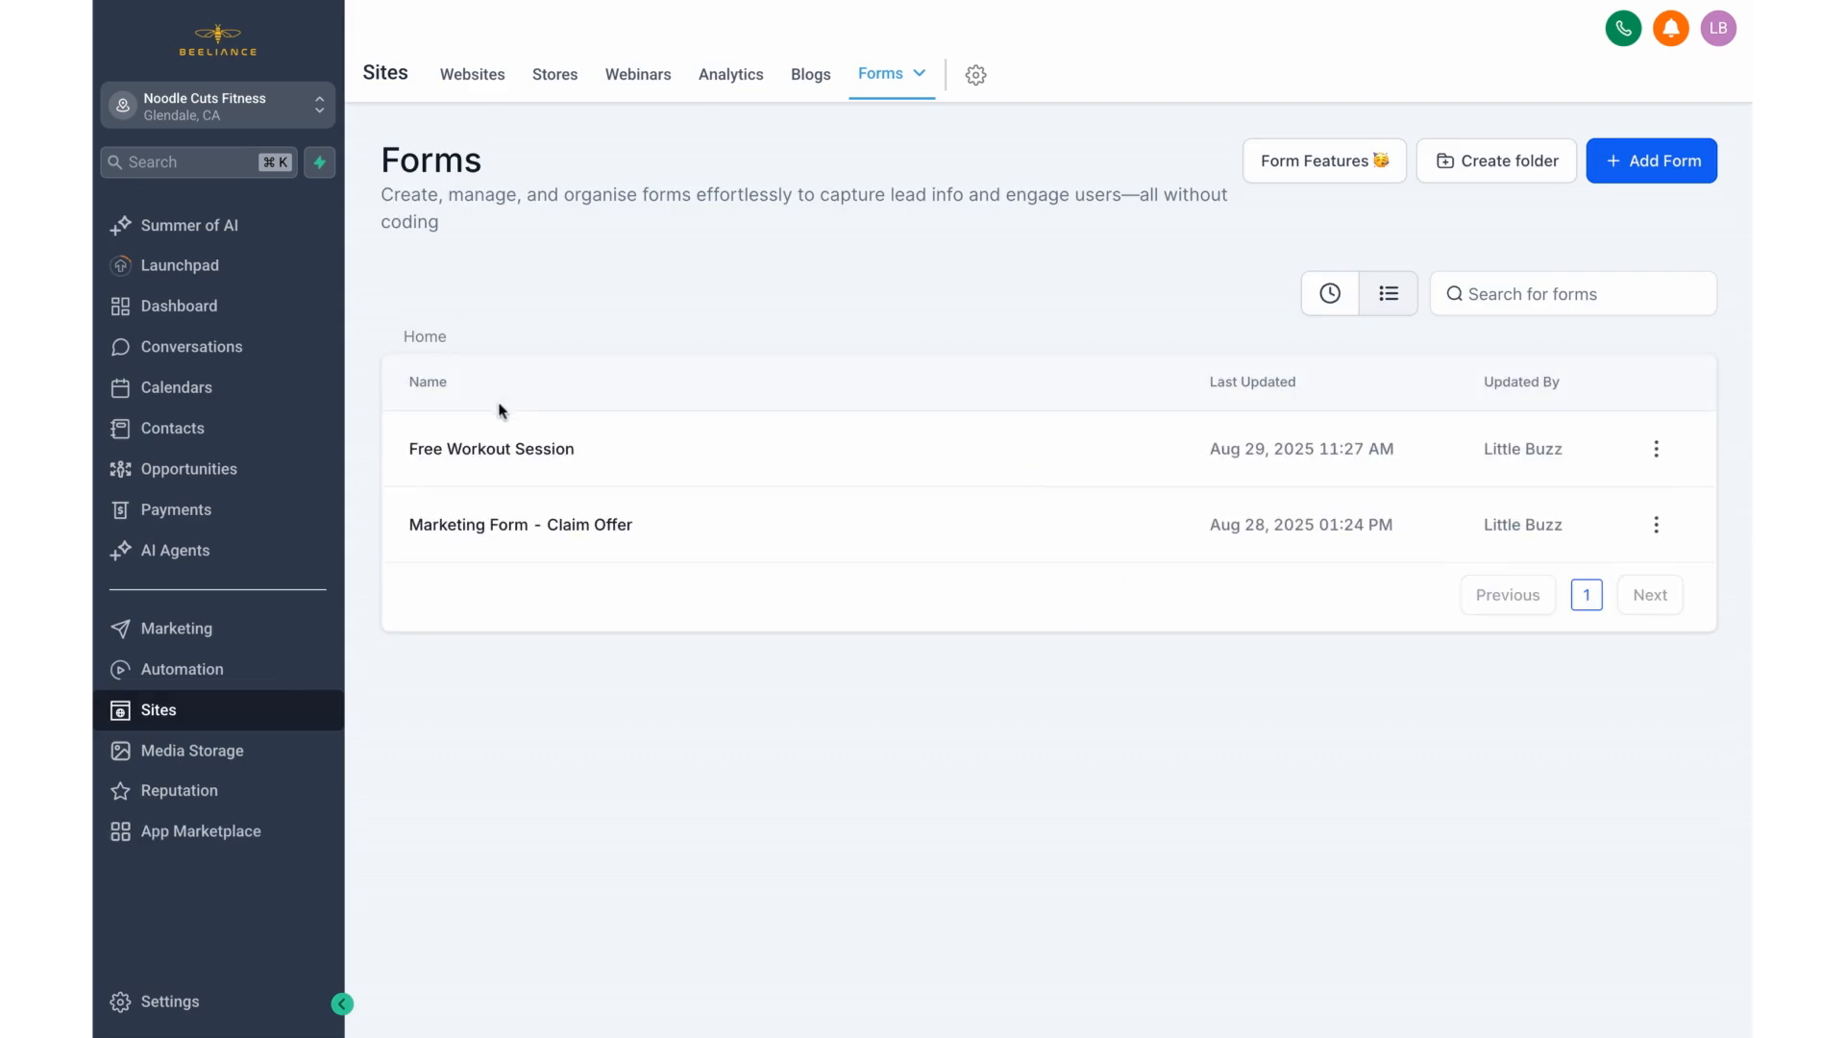